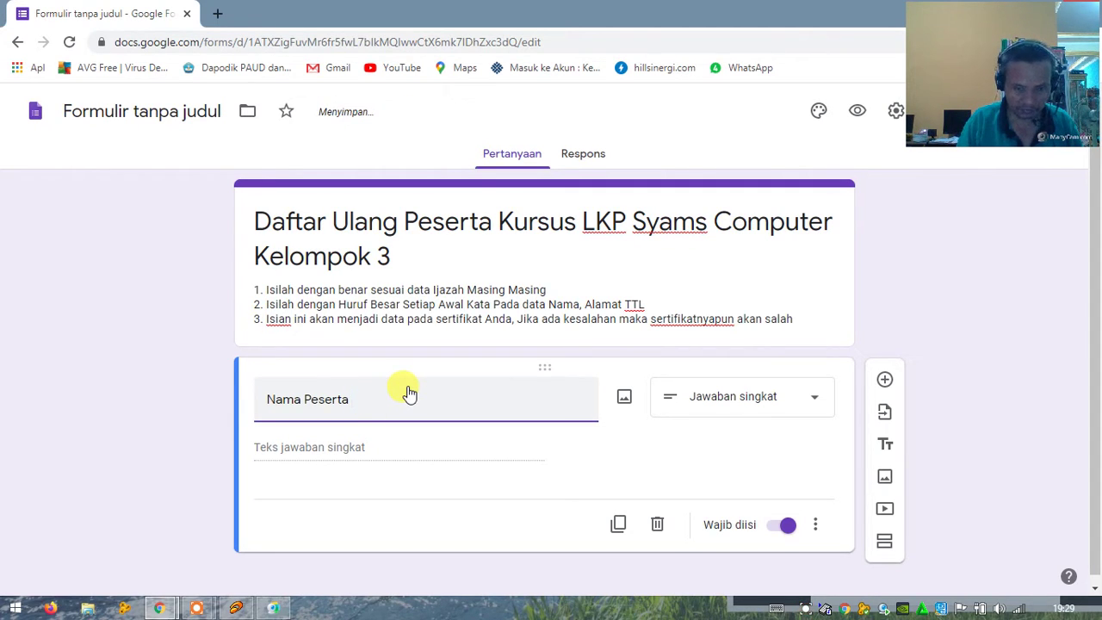
type("(Con")
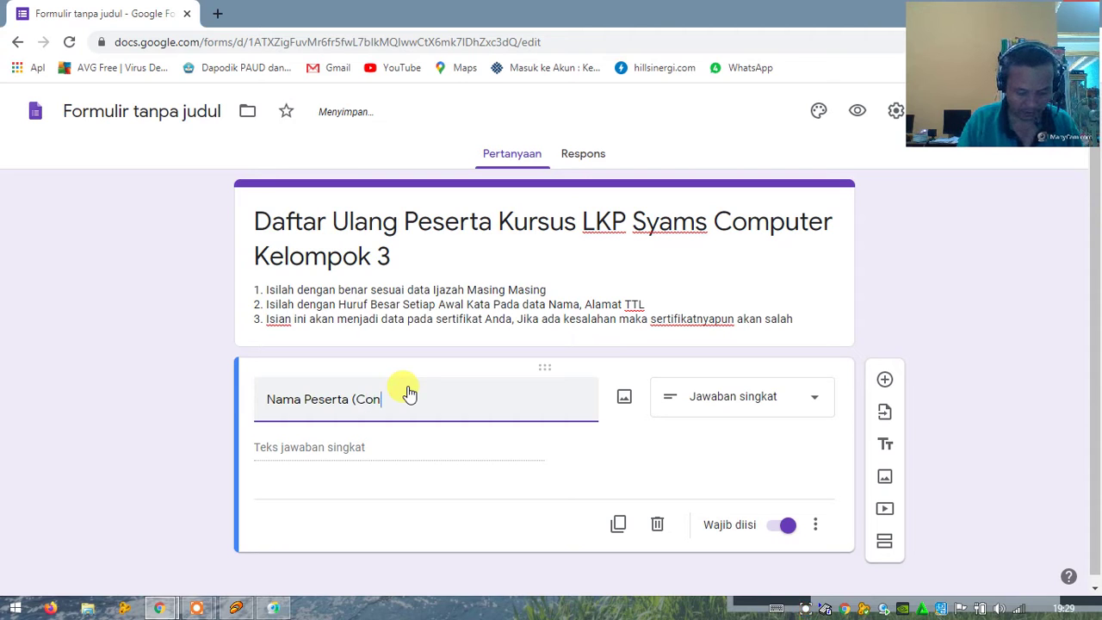
type("toh")
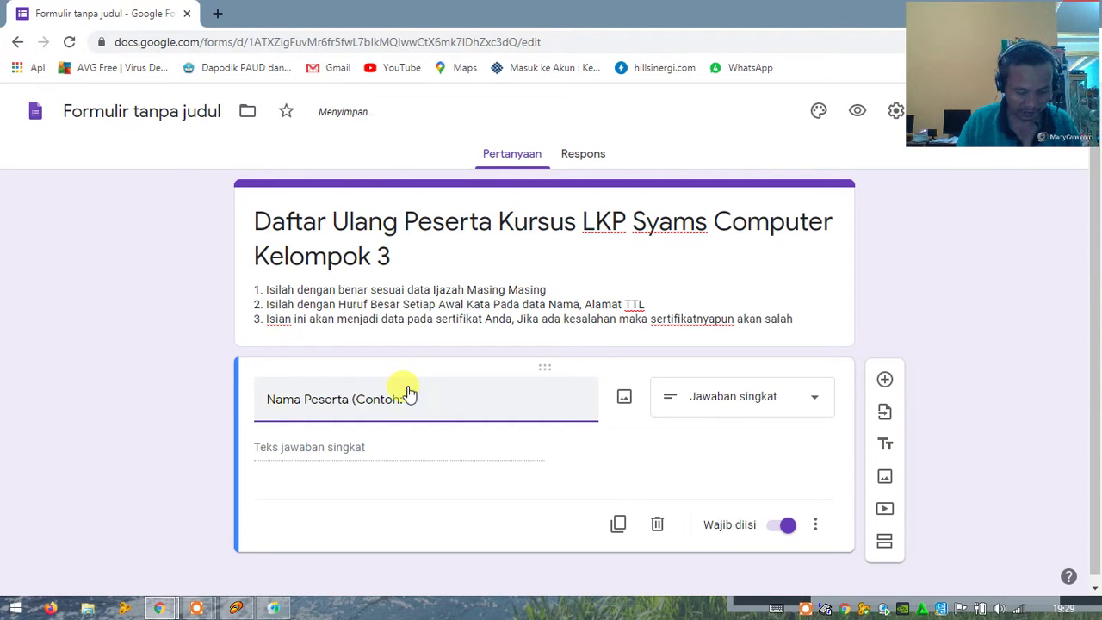
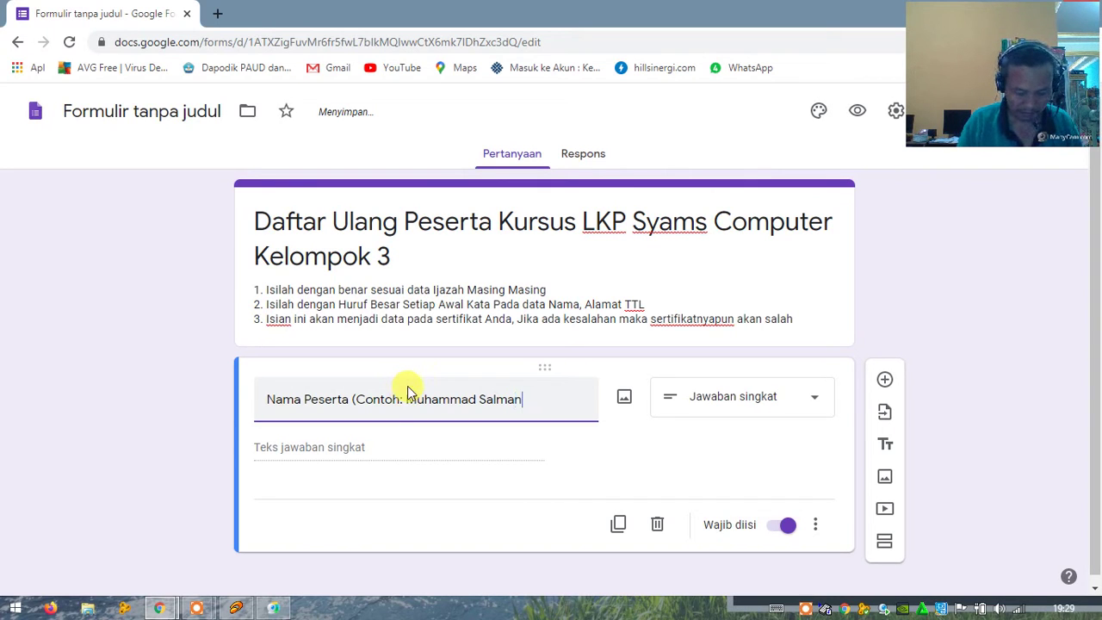
type(")")
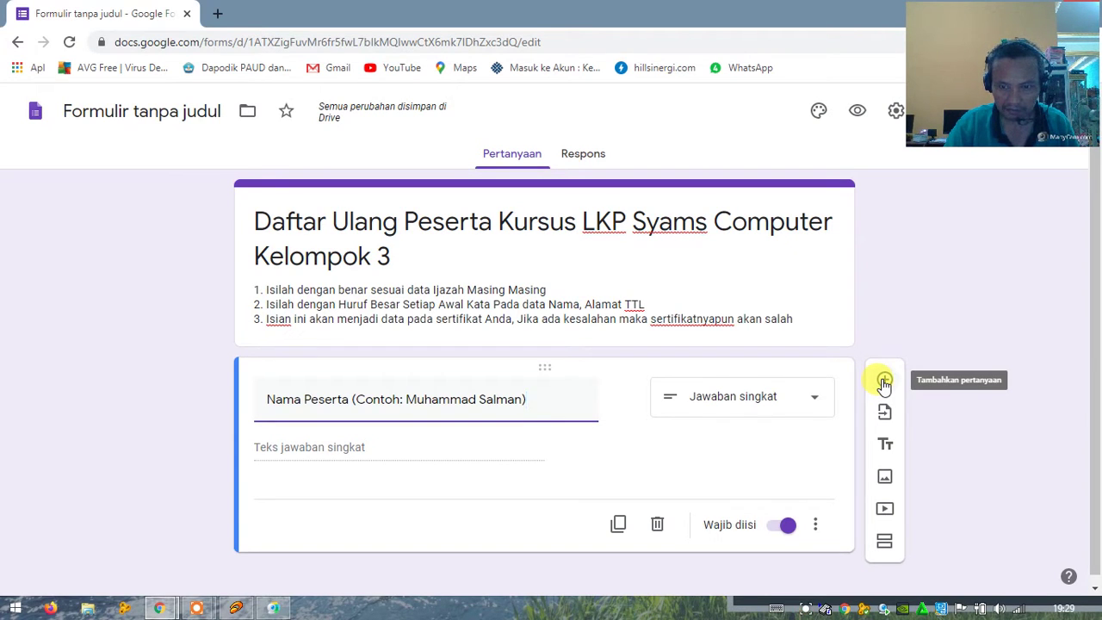
Step: Add a required question titled NISN, then insert another blank question below it
left_click(884, 381)
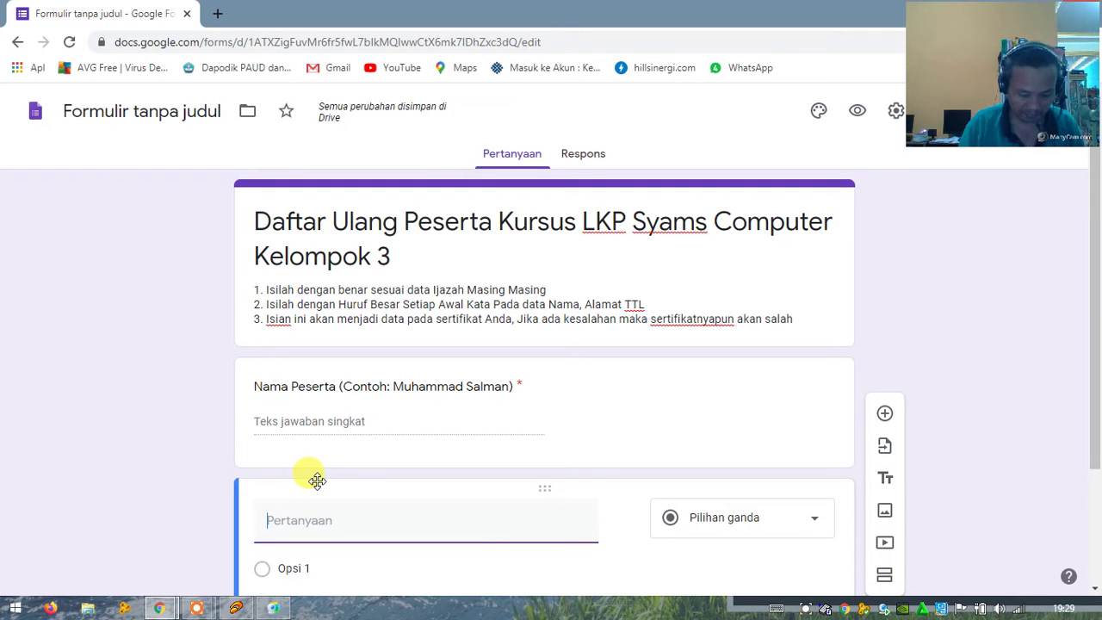
type("NISN")
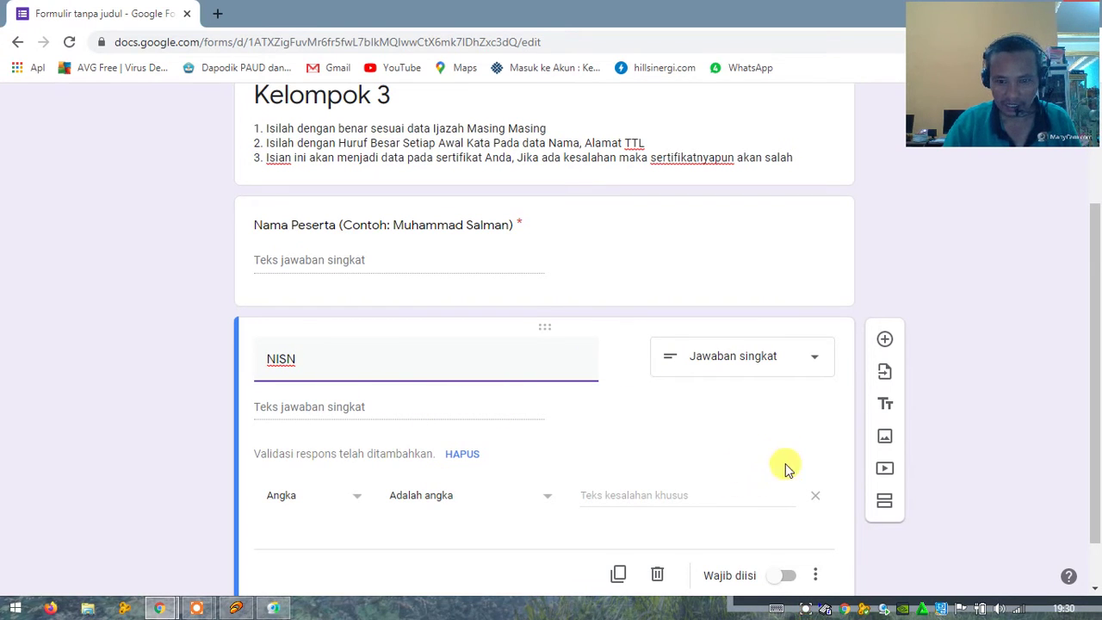
left_click(780, 577)
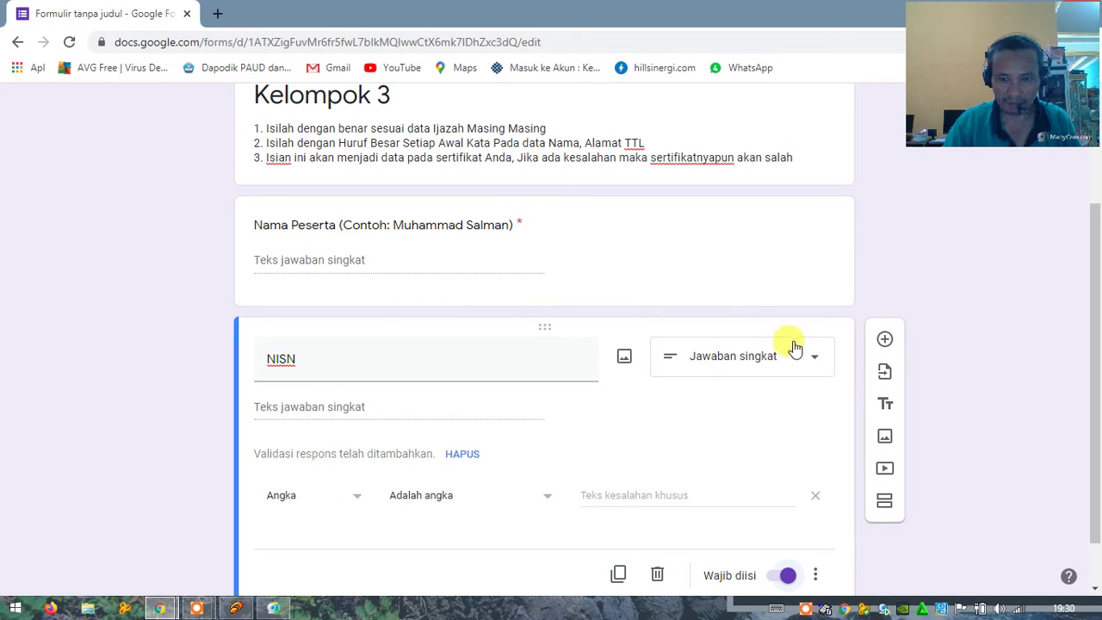
left_click(885, 342)
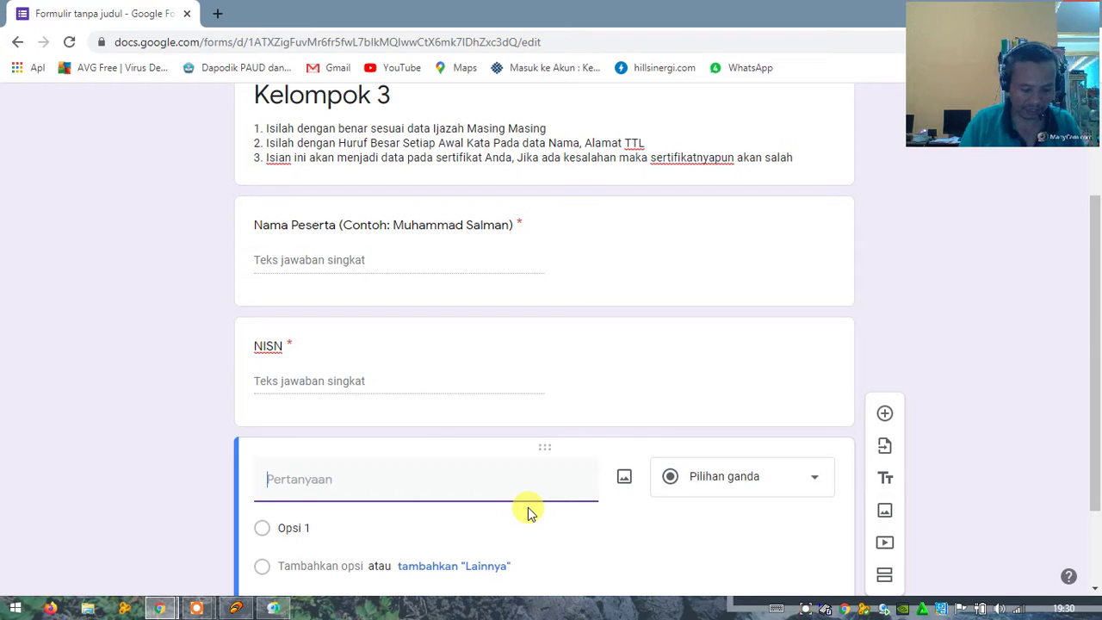
type("Nama Wali")
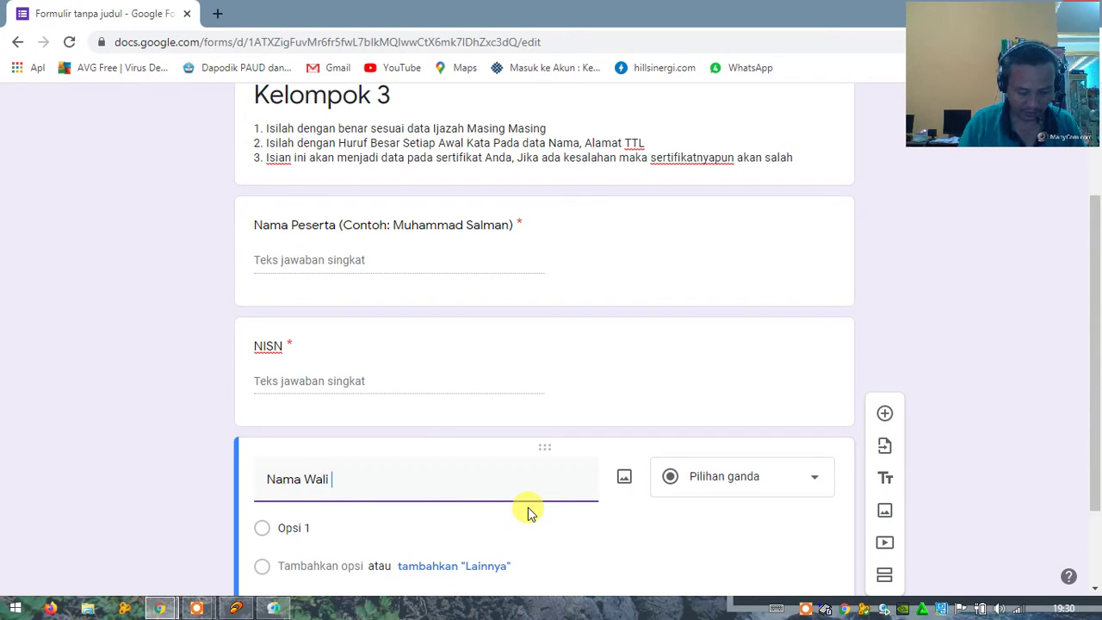
type(" c")
key("BackSpace")
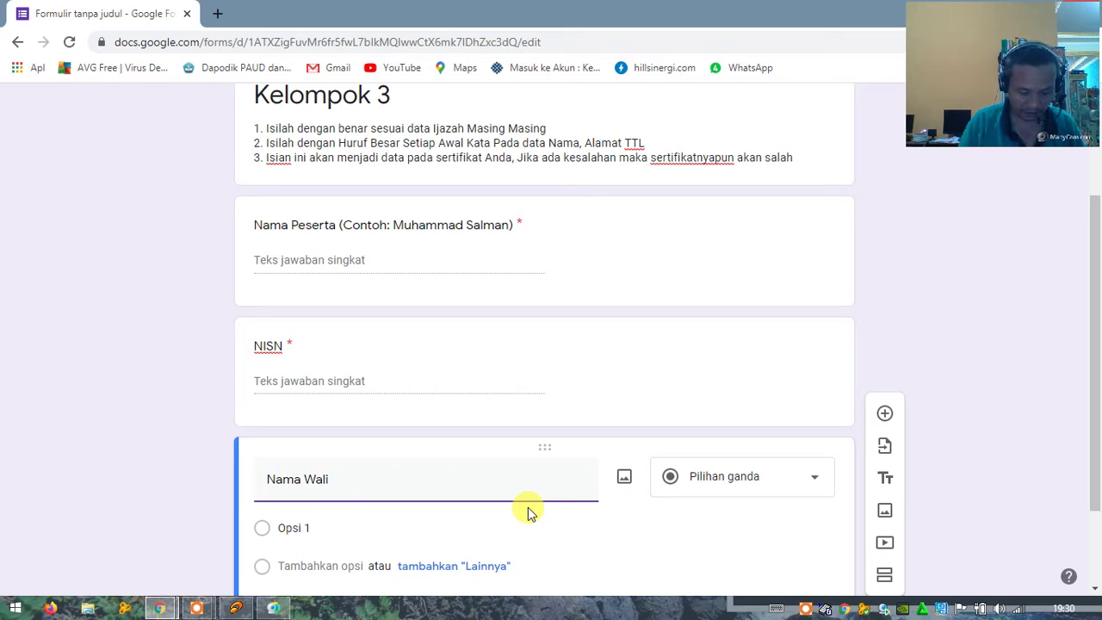
type("(")
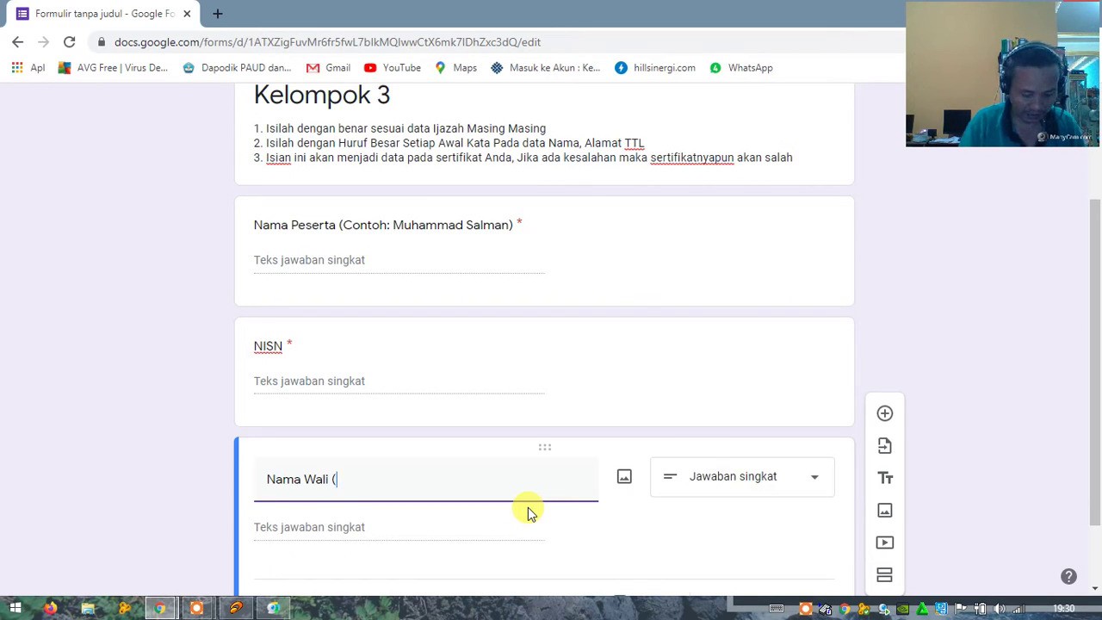
type("Co")
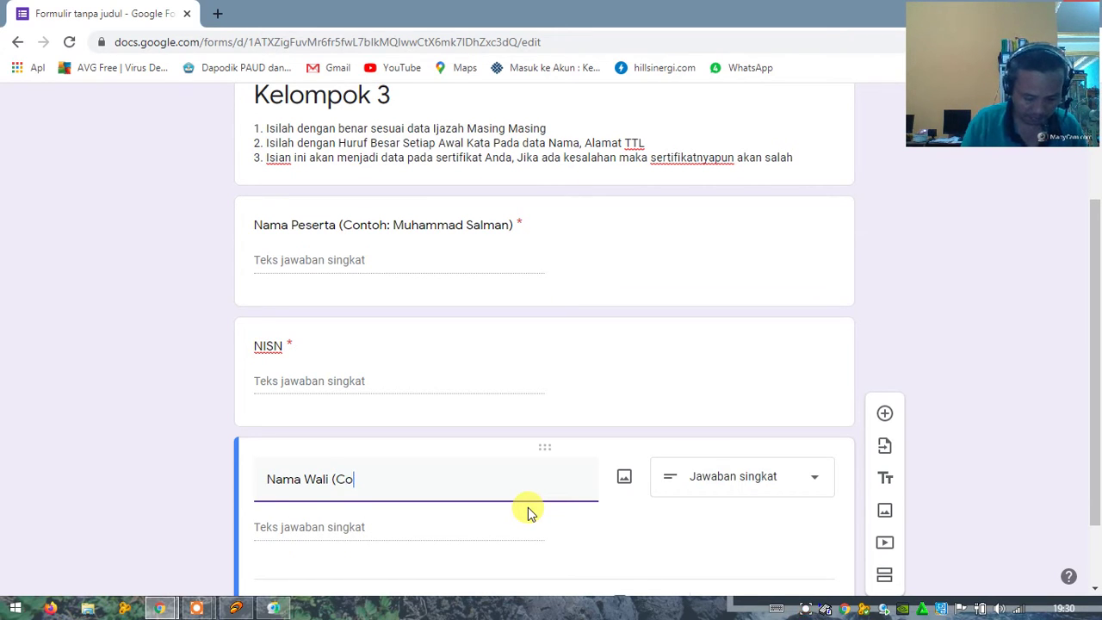
type("ntoh")
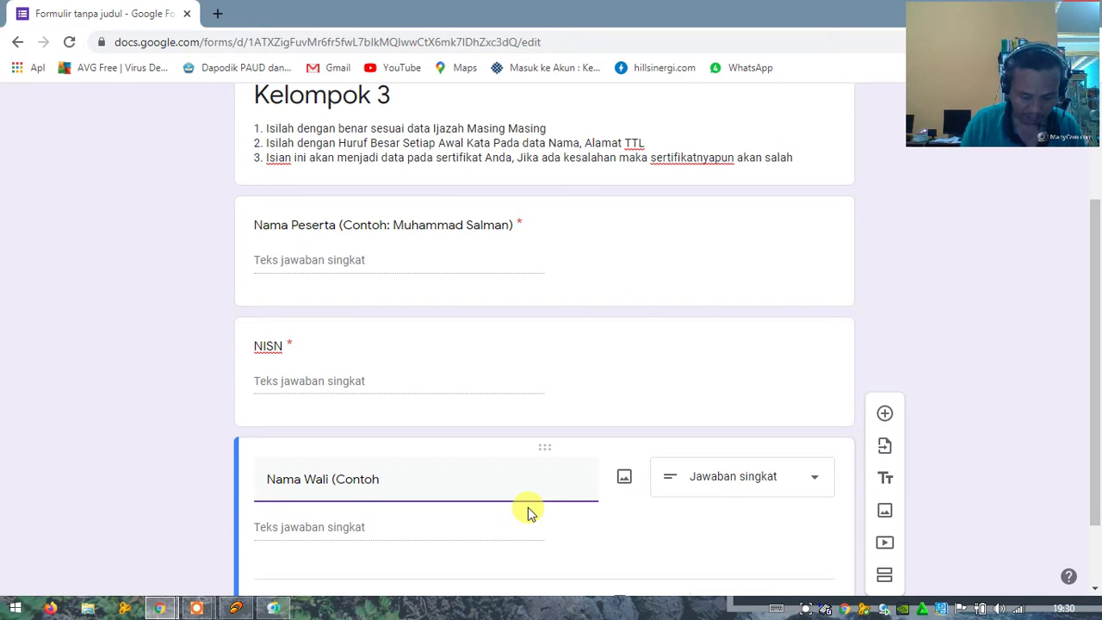
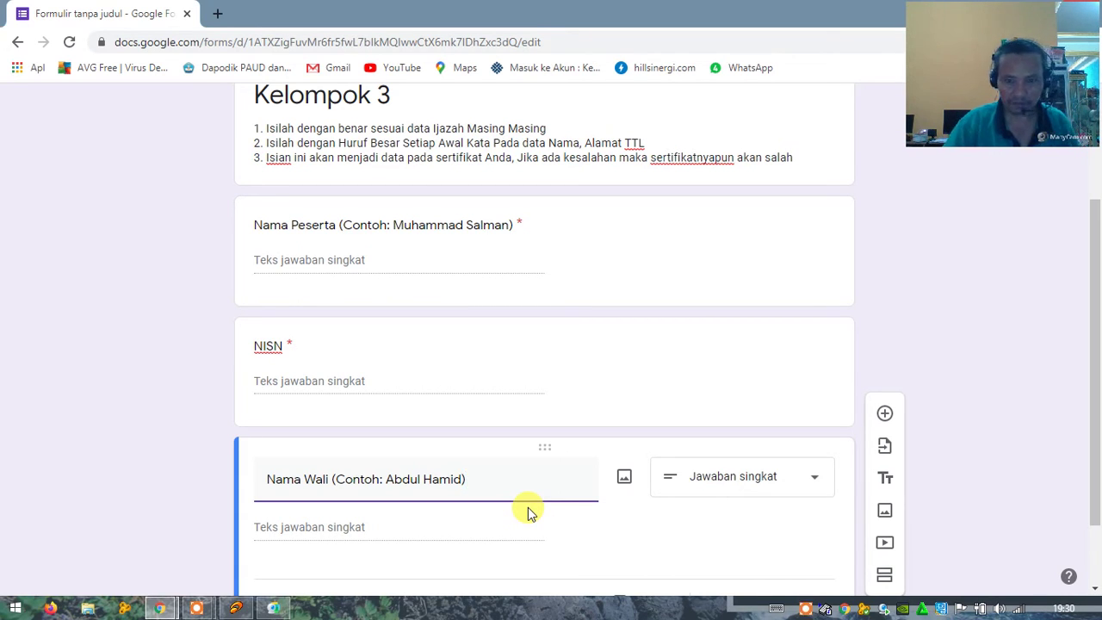
type(")")
scroll(528, 465, "down", 1)
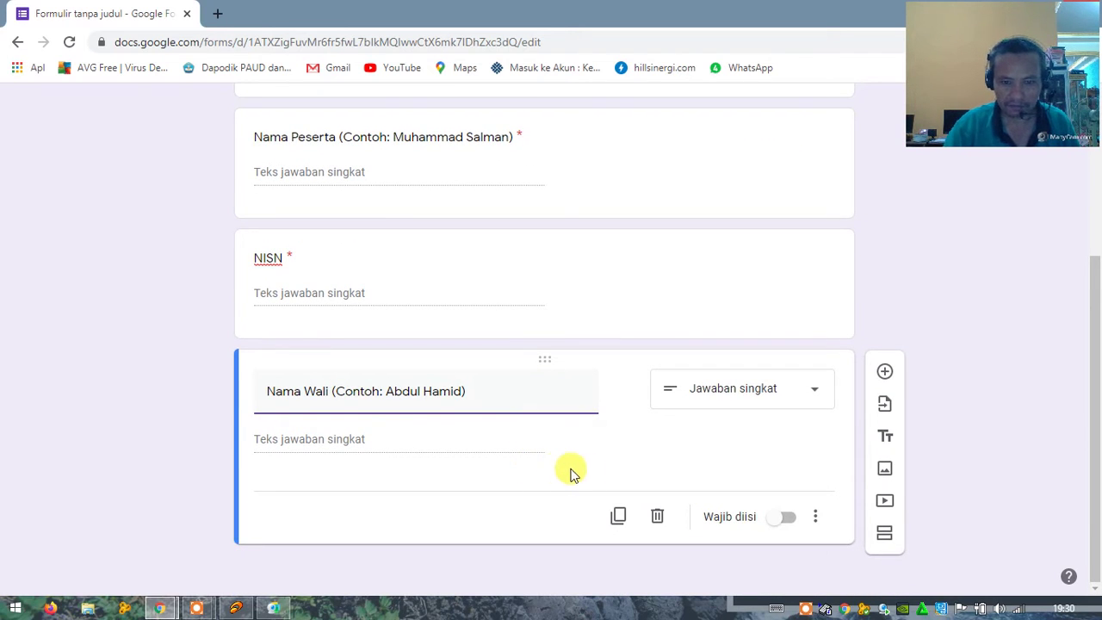
left_click(779, 518)
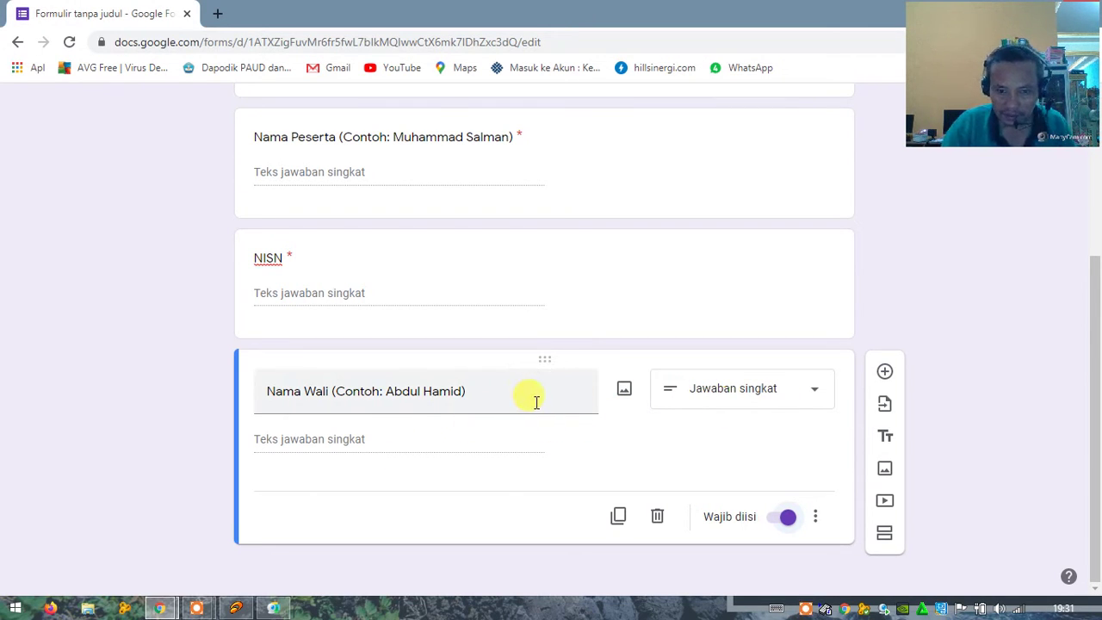
Step: Add a question titled 'Tempat Lahir (Contoh: Jambu Burung)', followed by another blank question
left_click(884, 371)
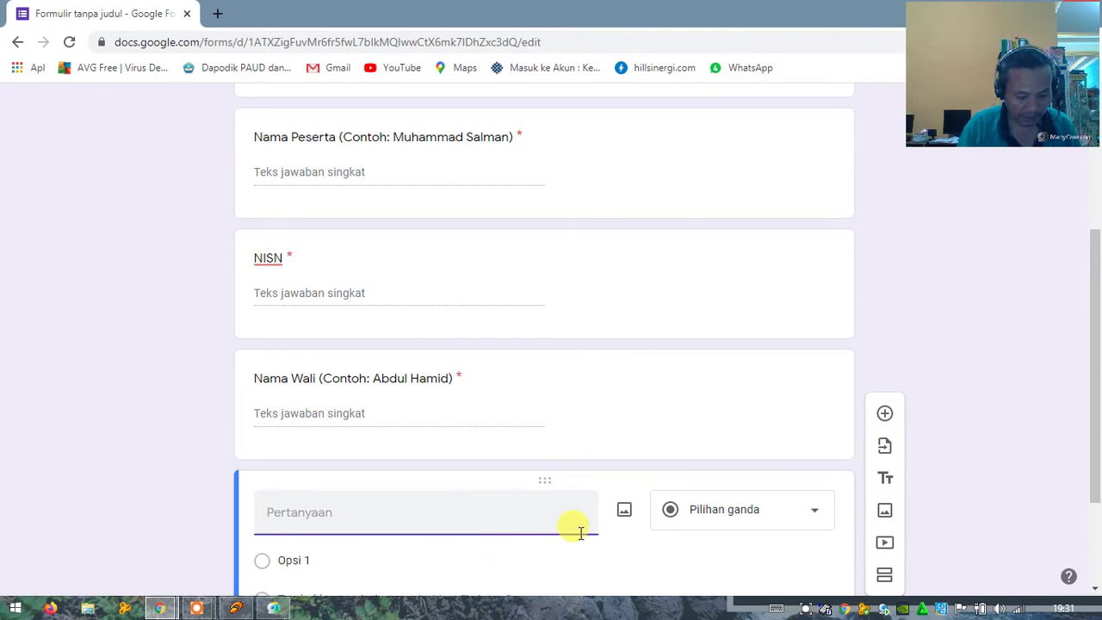
type("Tempat")
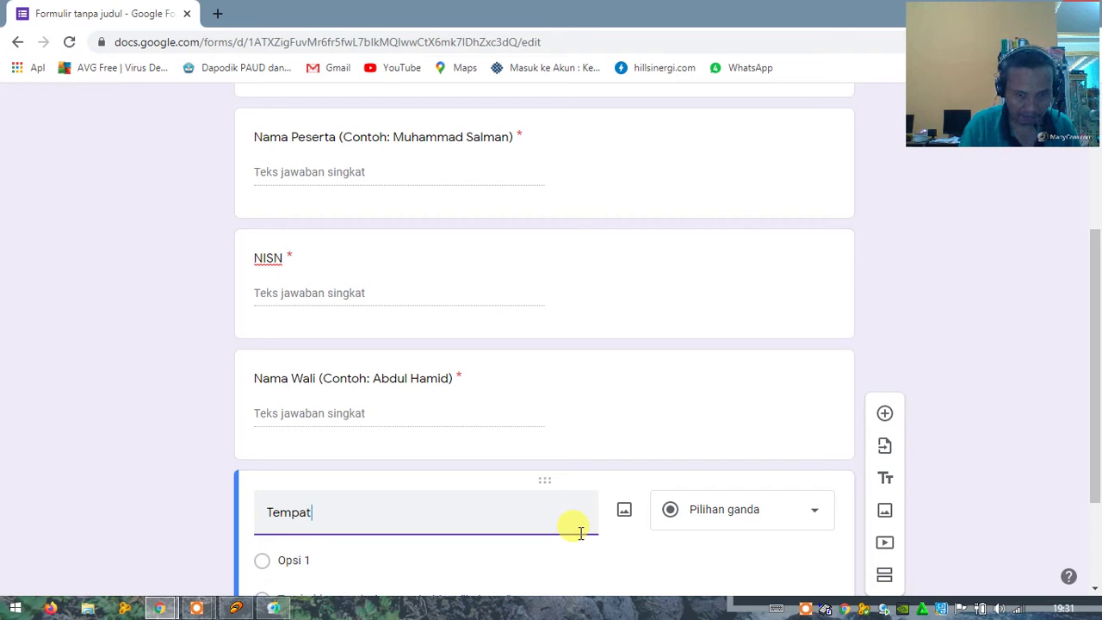
type(" Lahi")
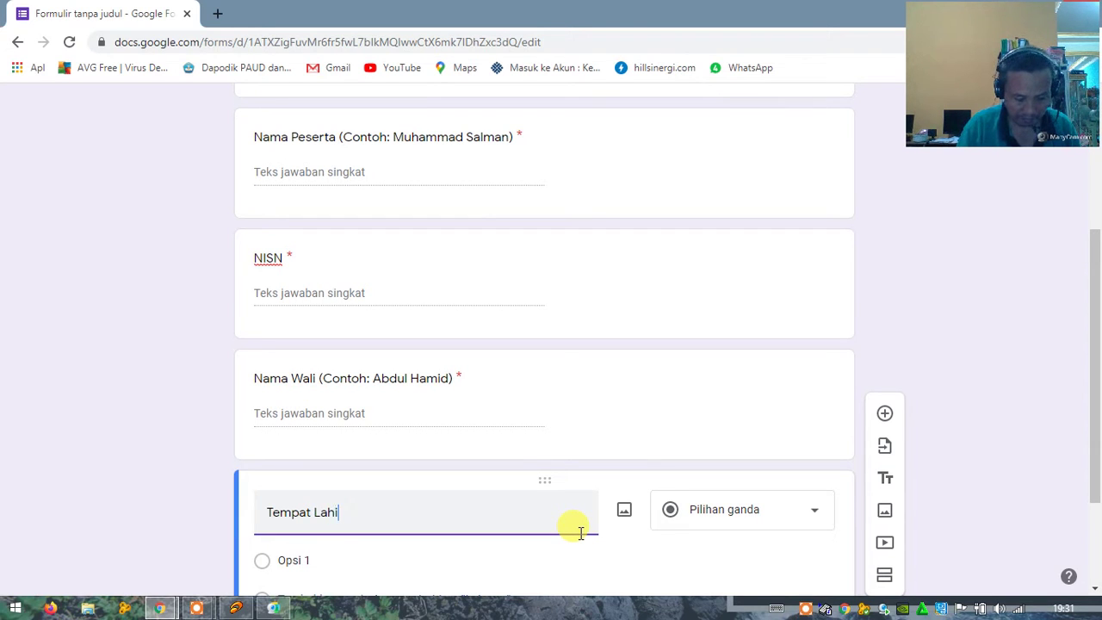
type("r")
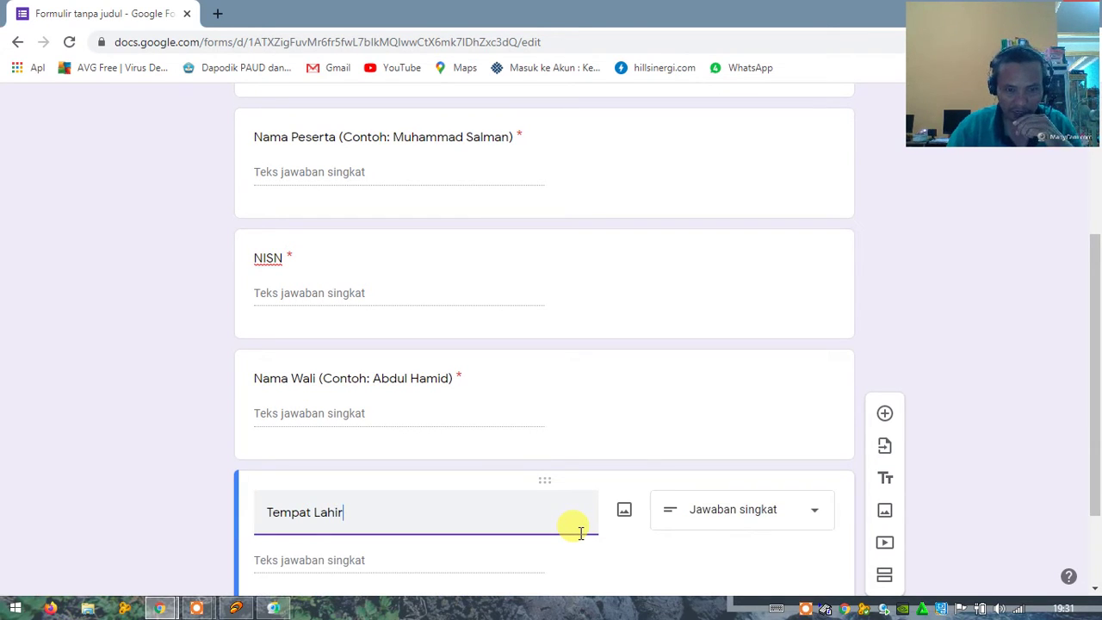
scroll(601, 531, "down", 1)
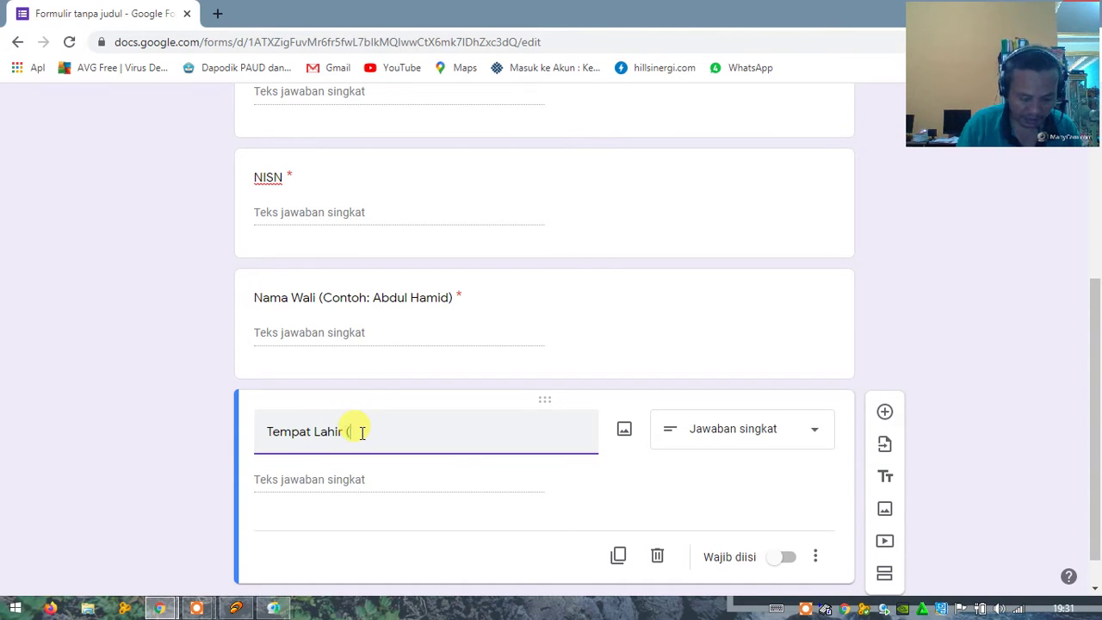
type("ontoh")
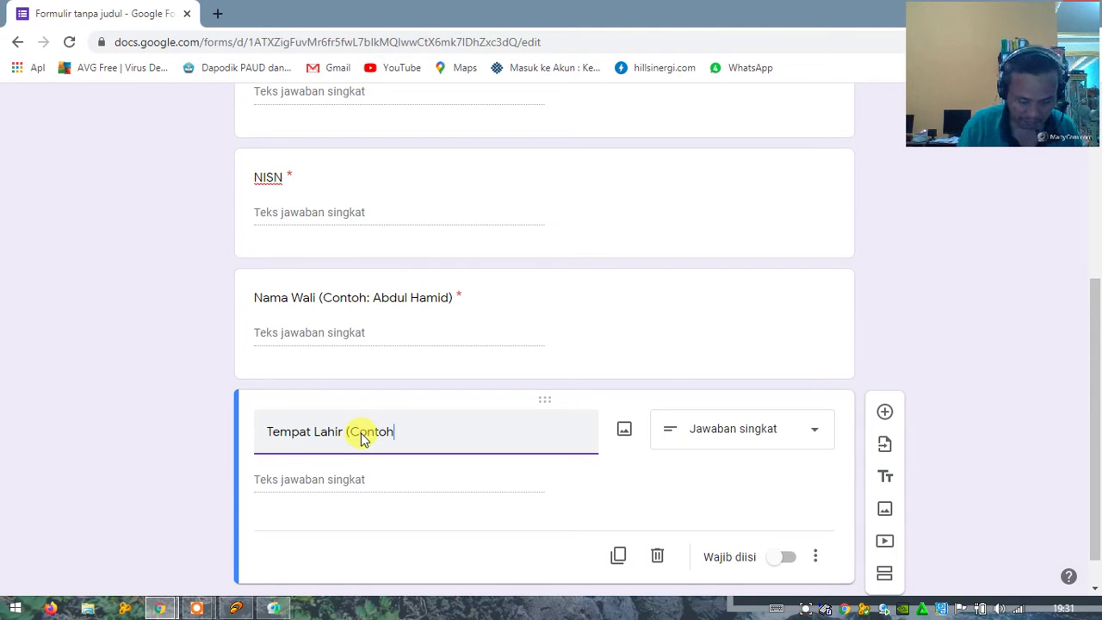
type(": Ja,mbu")
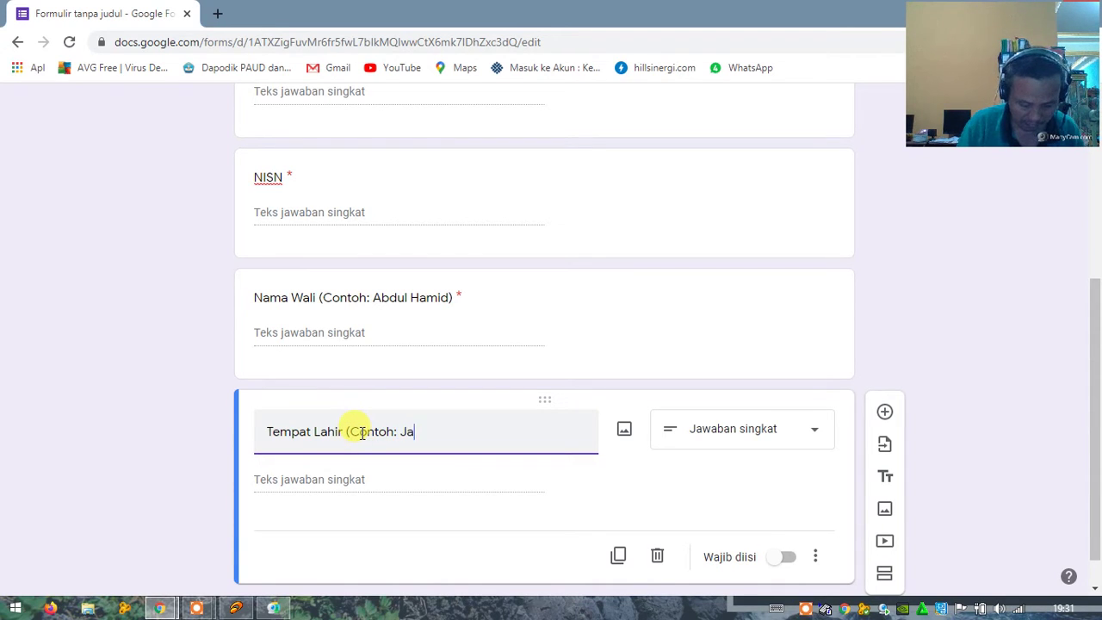
key("BackSpace")
key("BackSpace")
key("BackSpace")
key("BackSpace")
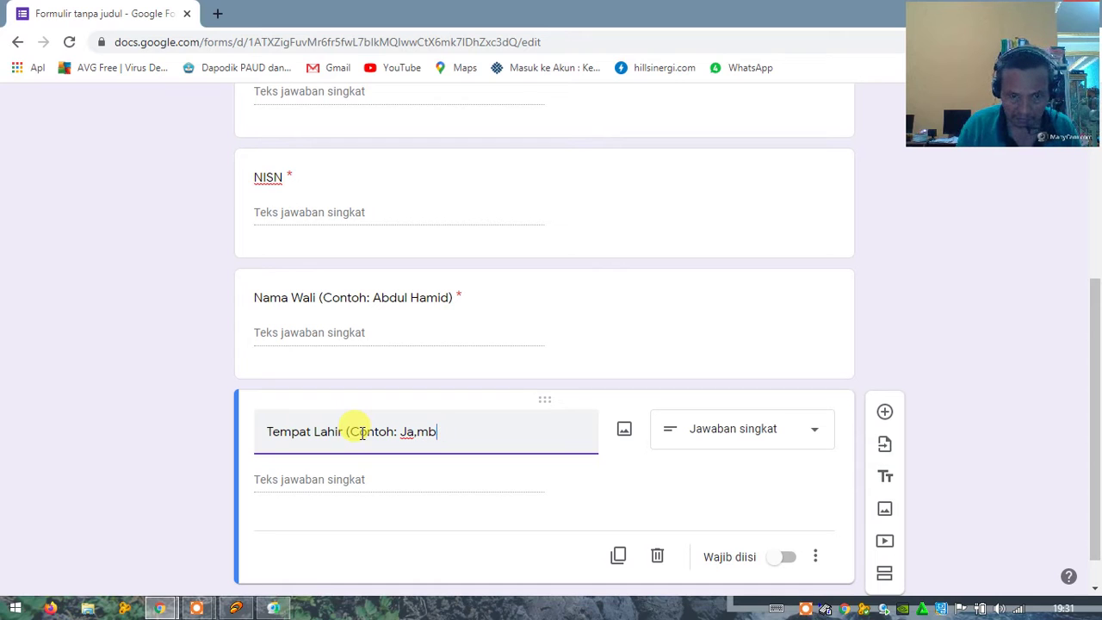
type("mbu")
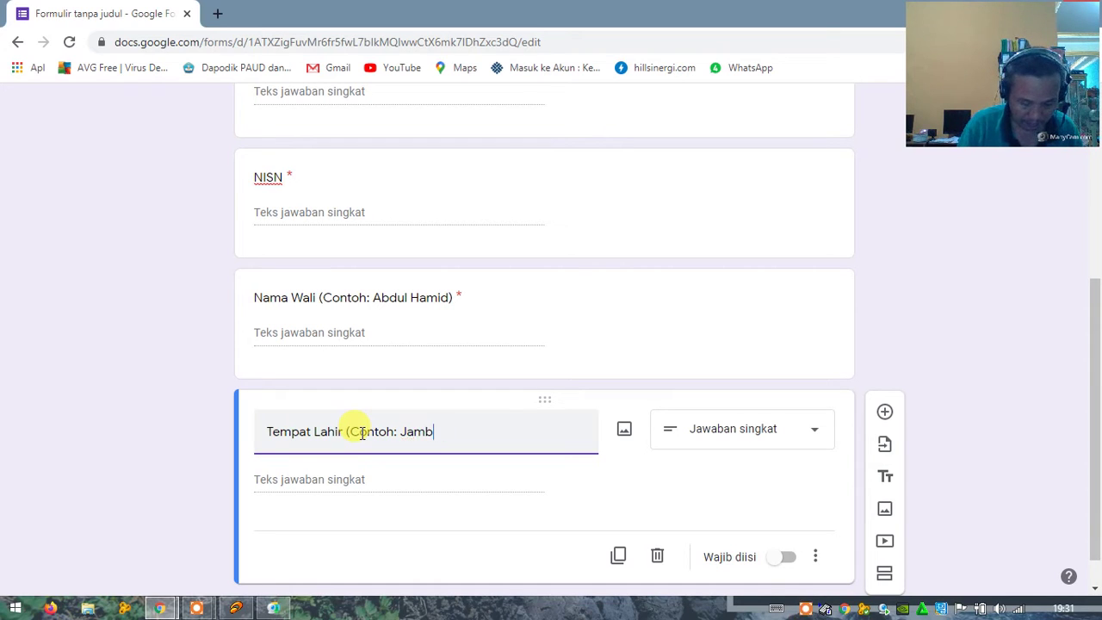
type(" Buru")
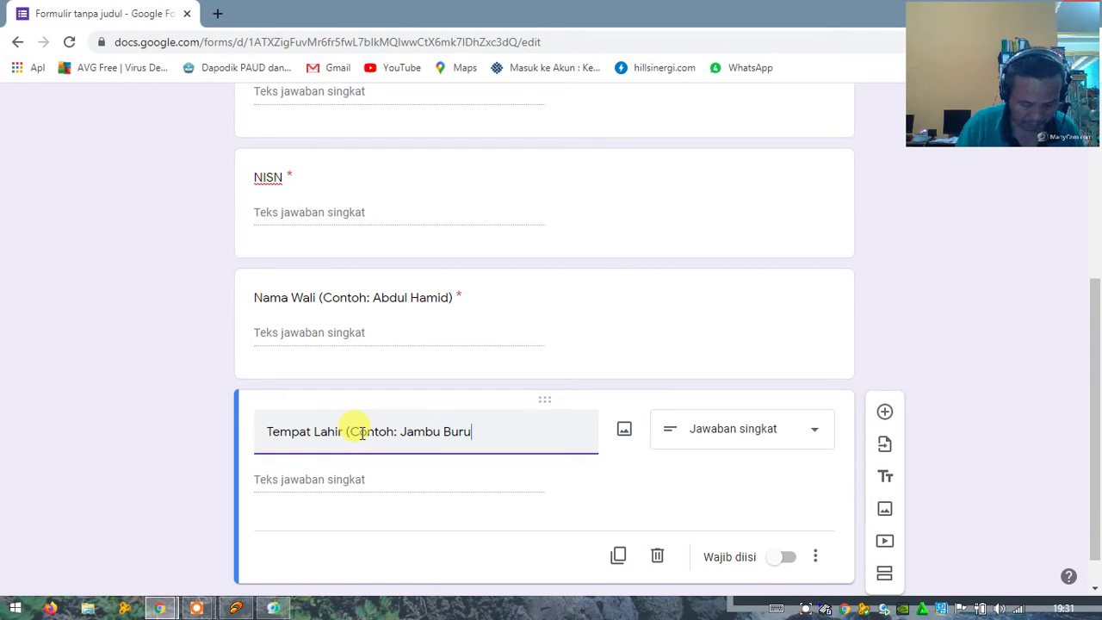
type("ng)")
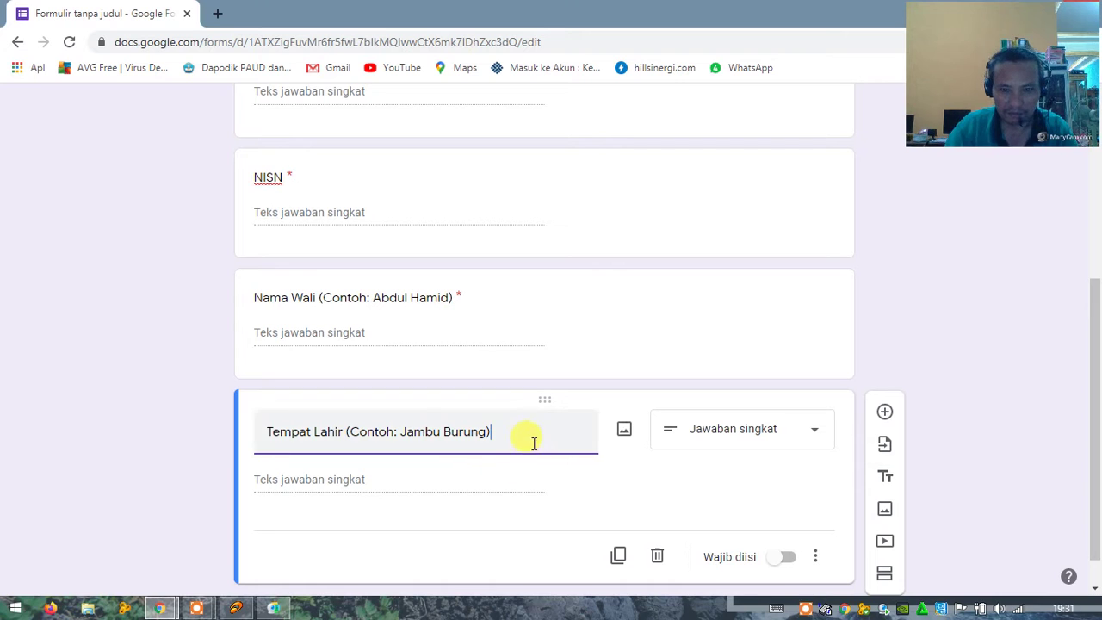
left_click(886, 415)
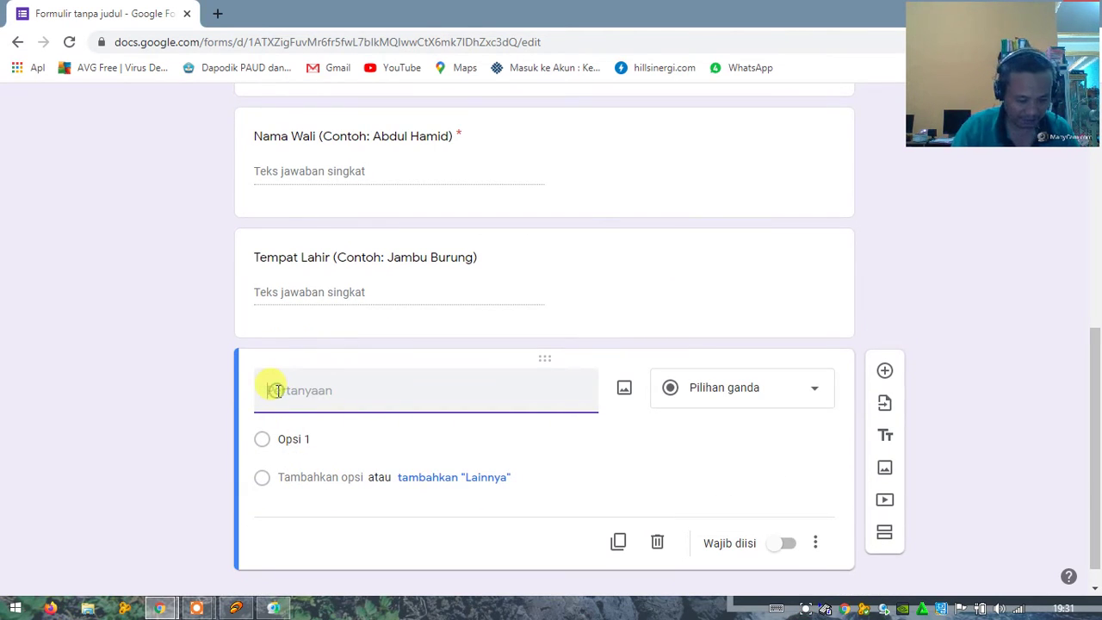
Step: Title the new question 'Tanggal Lahir' and set its answer type to Tanggal (date)
type("Tangga")
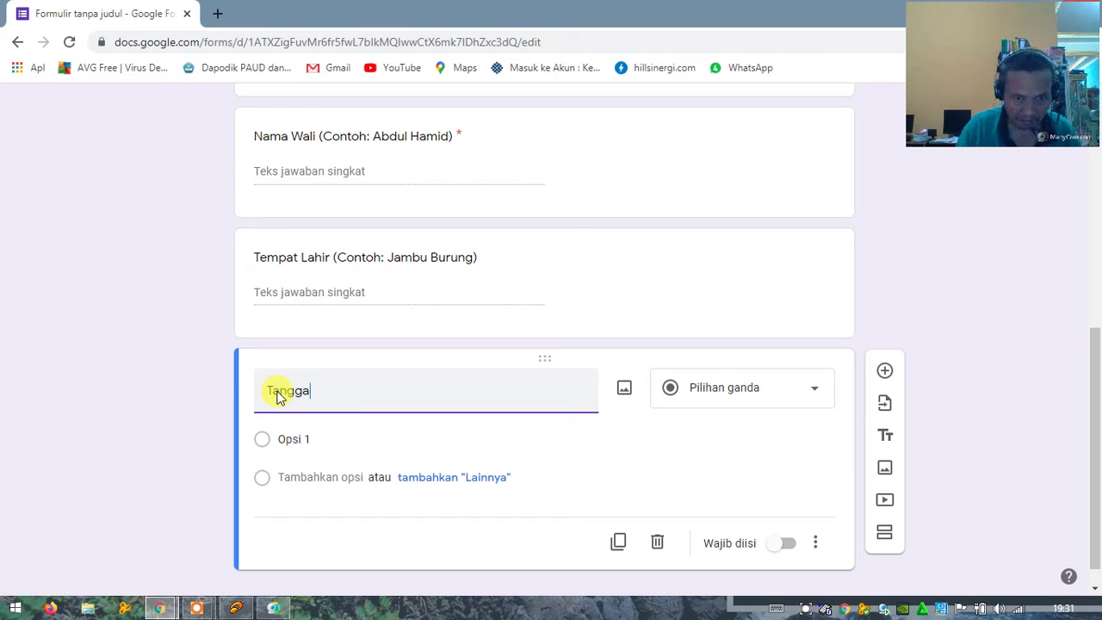
type("l Lahir")
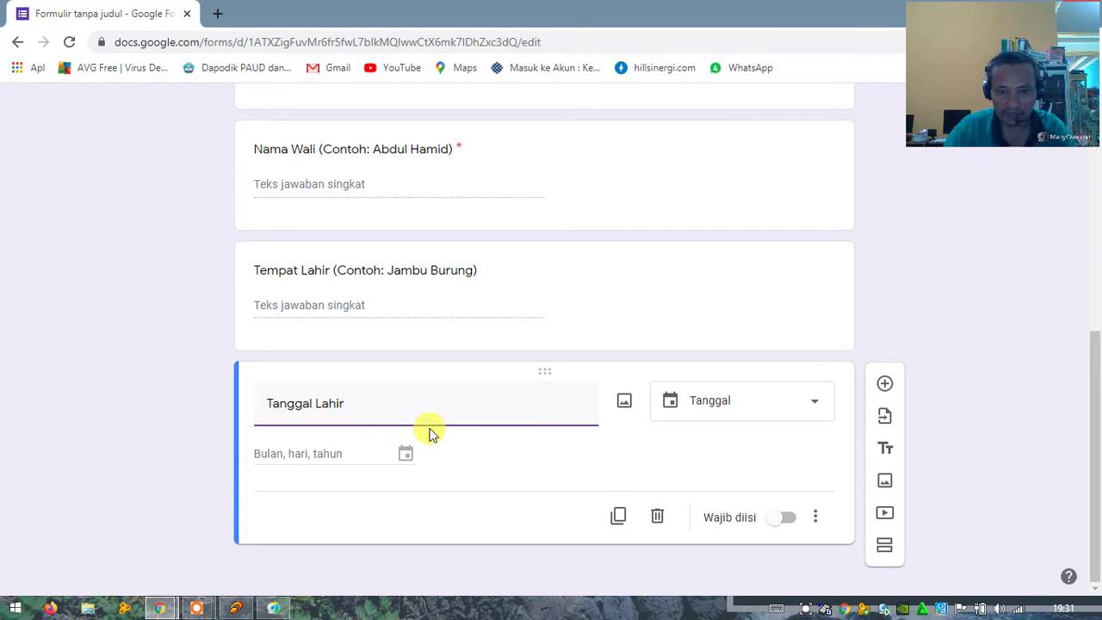
left_click(811, 406)
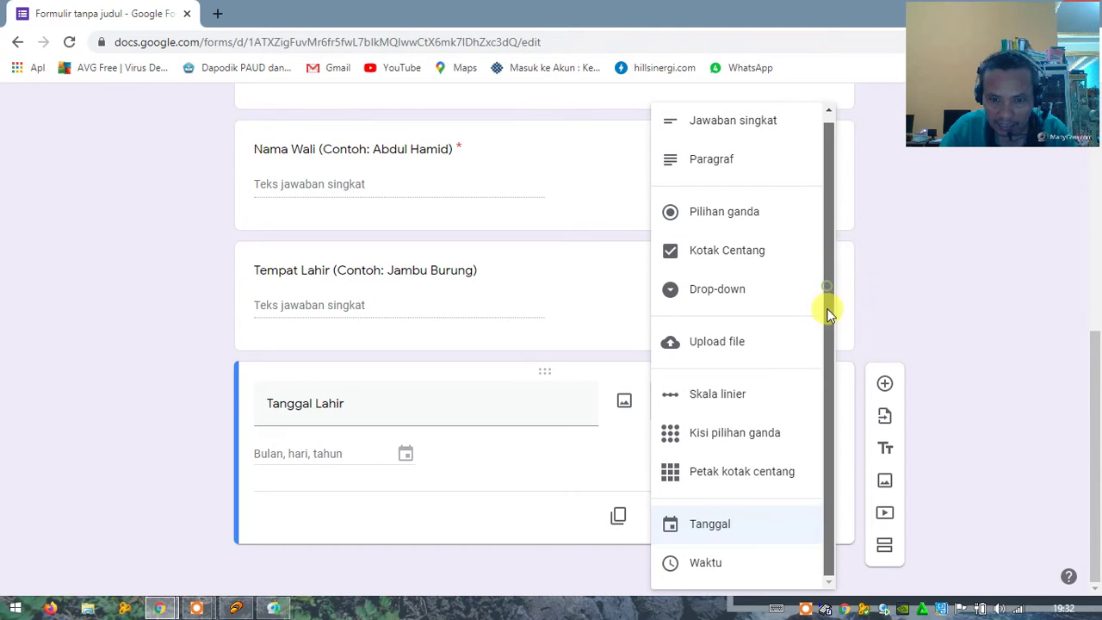
left_click(711, 527)
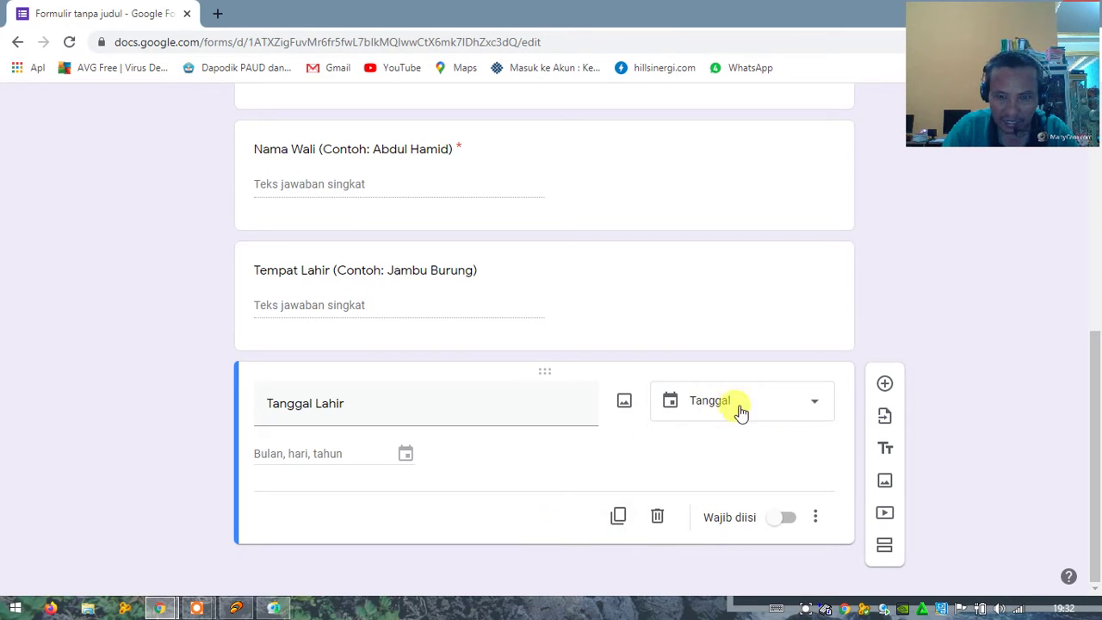
left_click(817, 405)
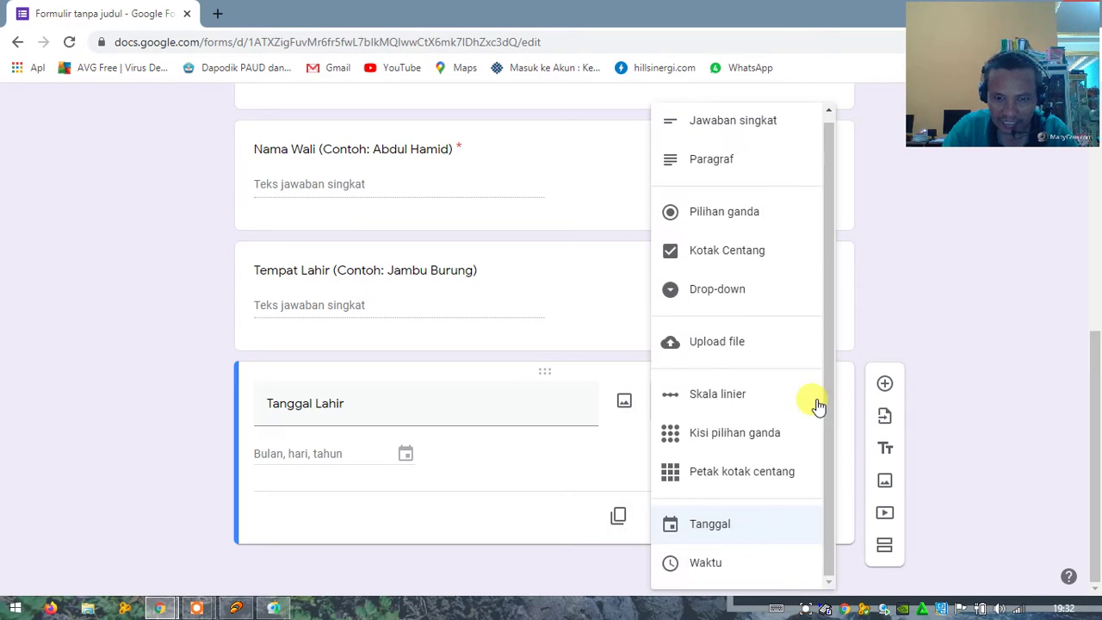
left_click(705, 527)
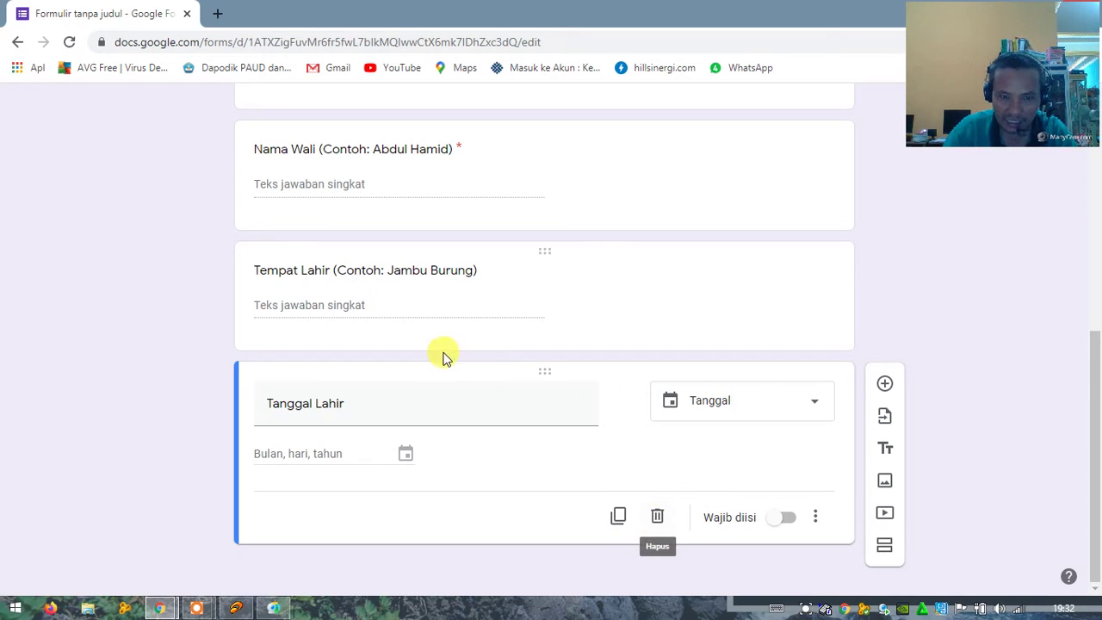
Step: Retitle the birthplace question 'Tempat, Tanggal Lahir (Contoh: Jambu Burung, 17 Juni 2000)' and require it
left_click(348, 272)
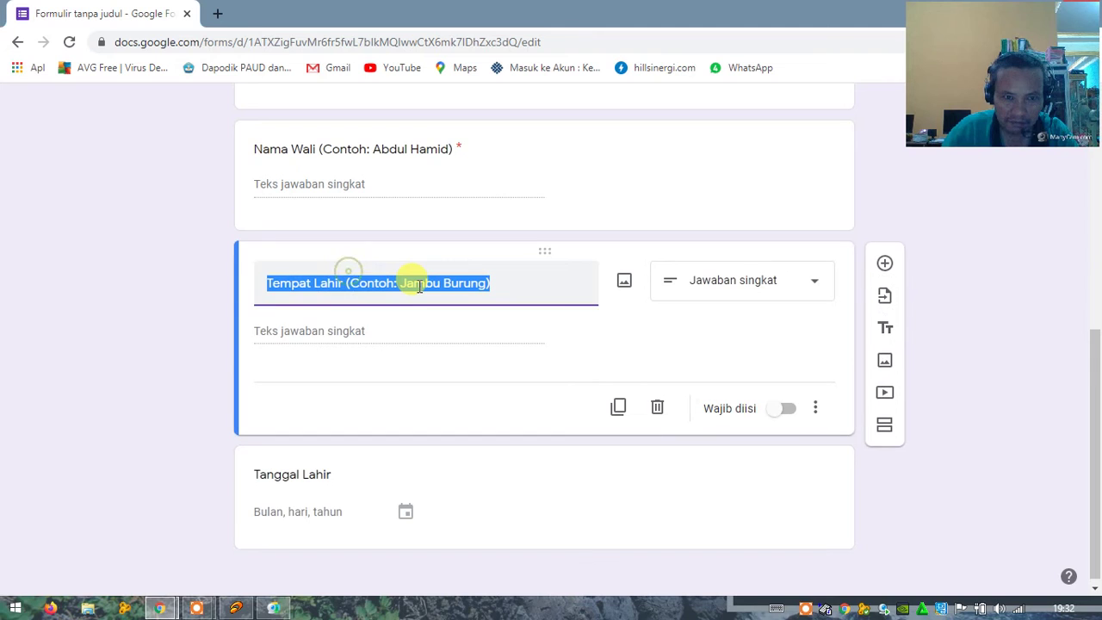
left_click(336, 285)
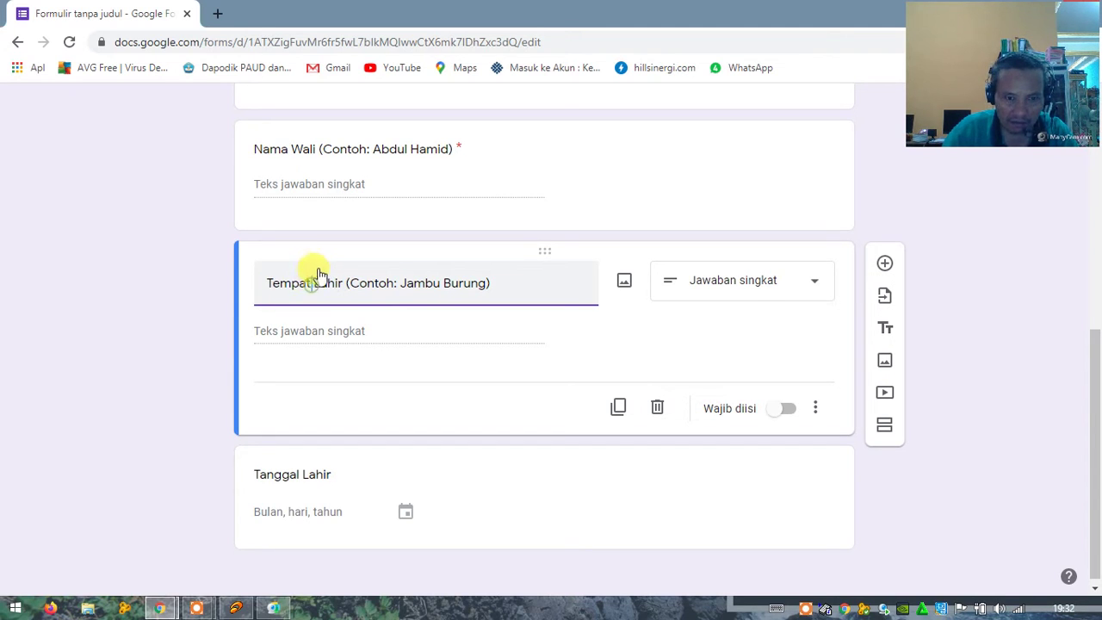
type("/")
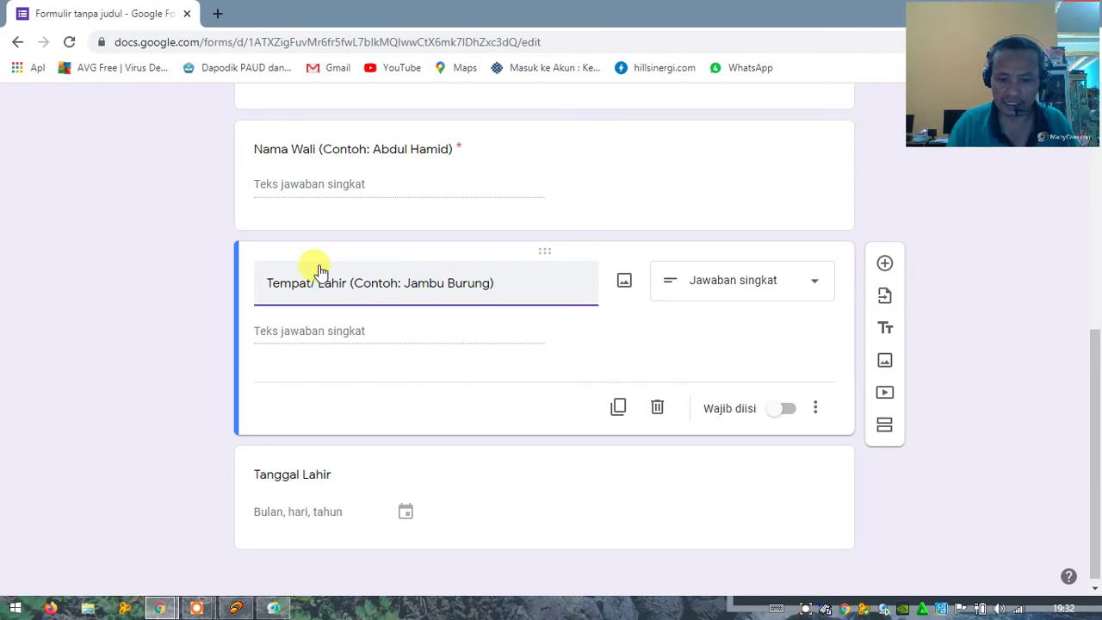
key("BackSpace")
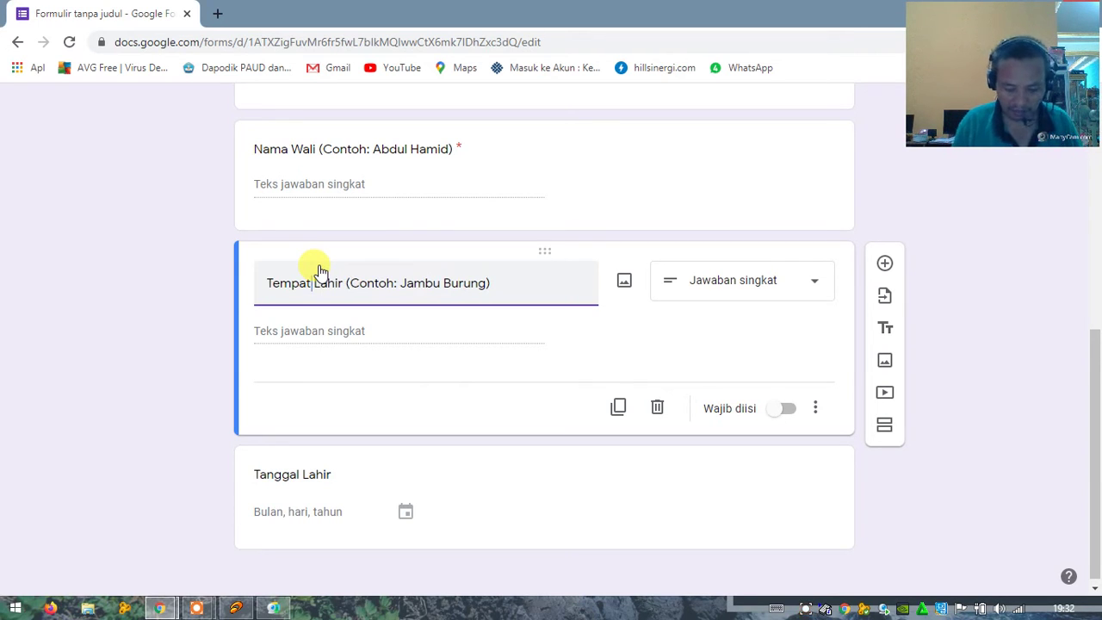
type(", ")
type("Tangga")
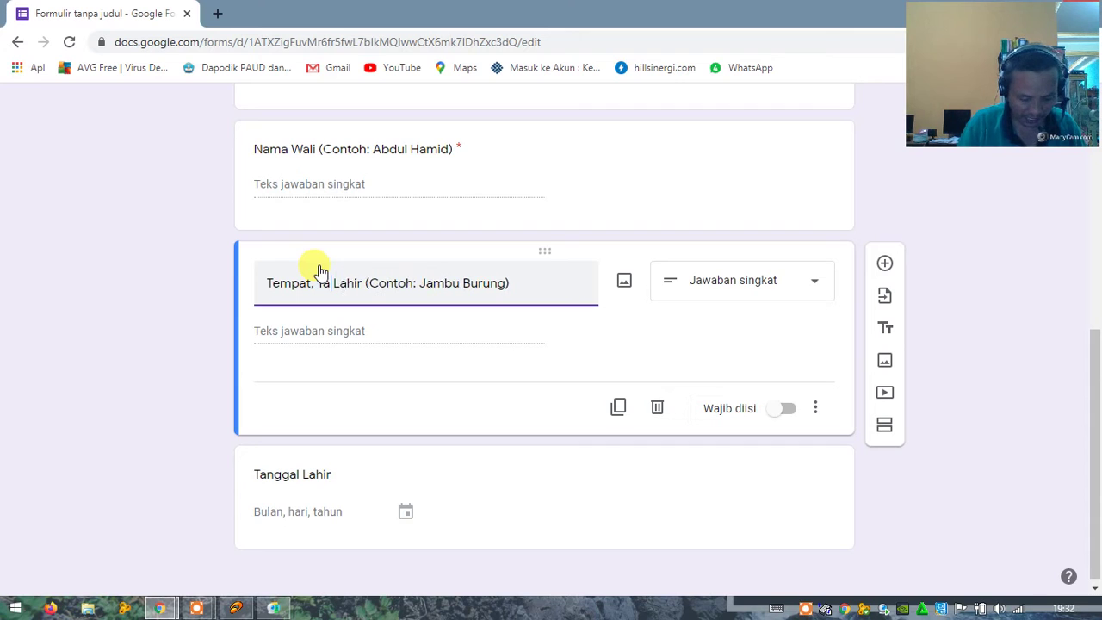
type("l Lah")
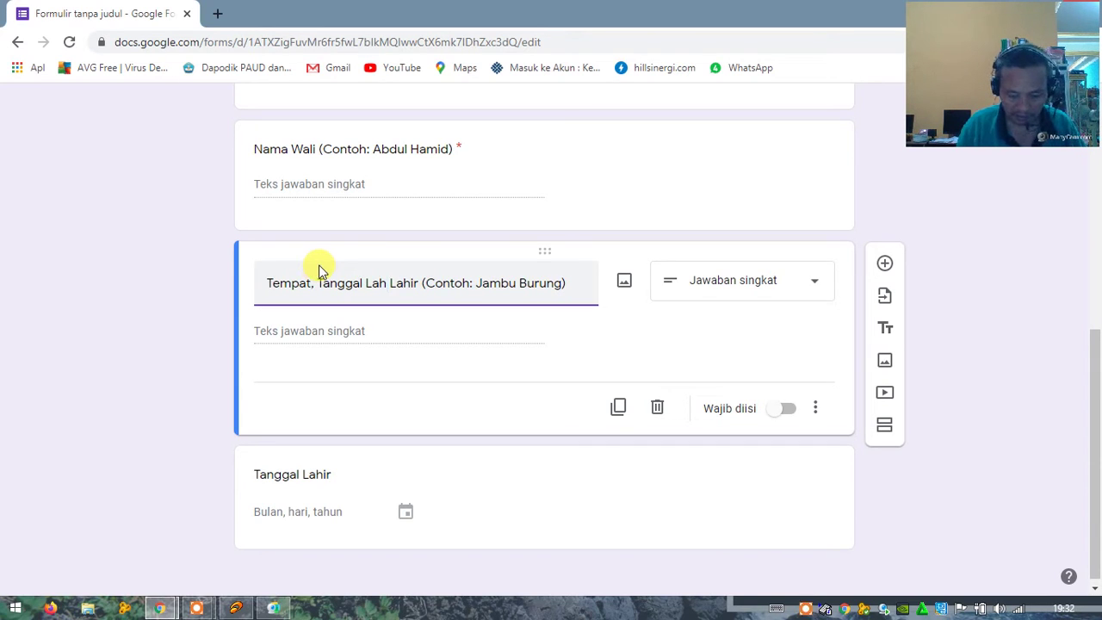
key("BackSpace")
key("BackSpace")
key("BackSpace")
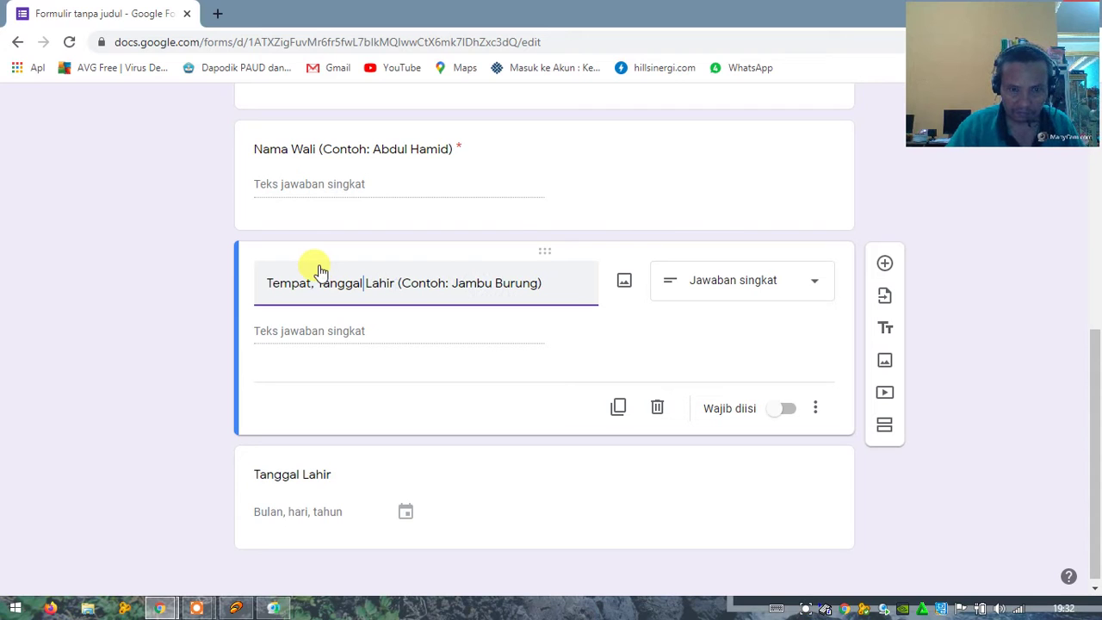
left_click(533, 288)
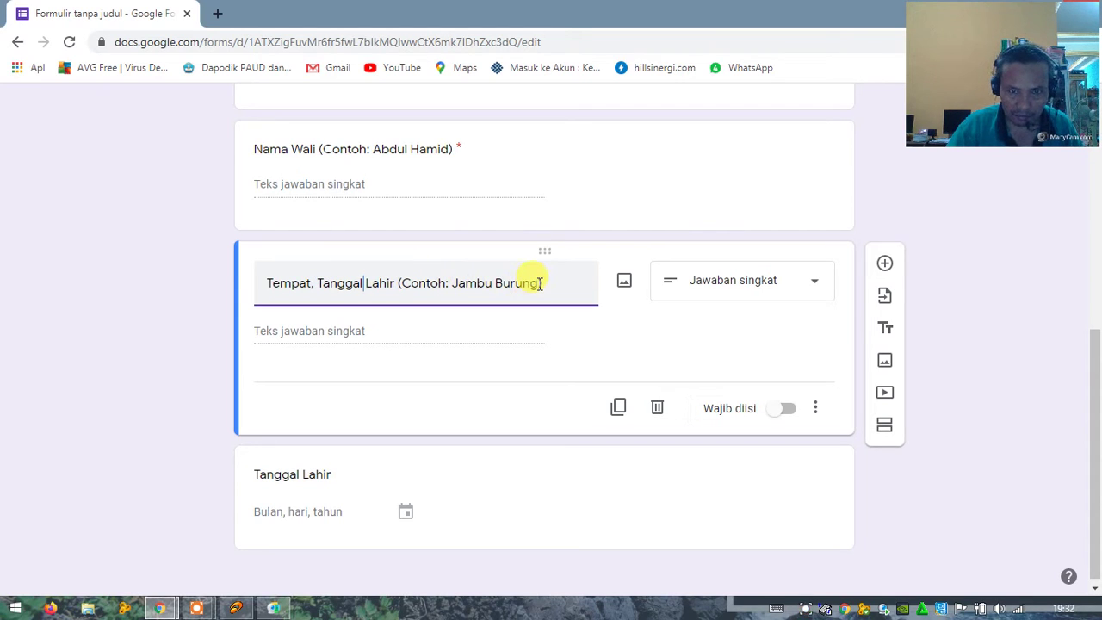
type(",")
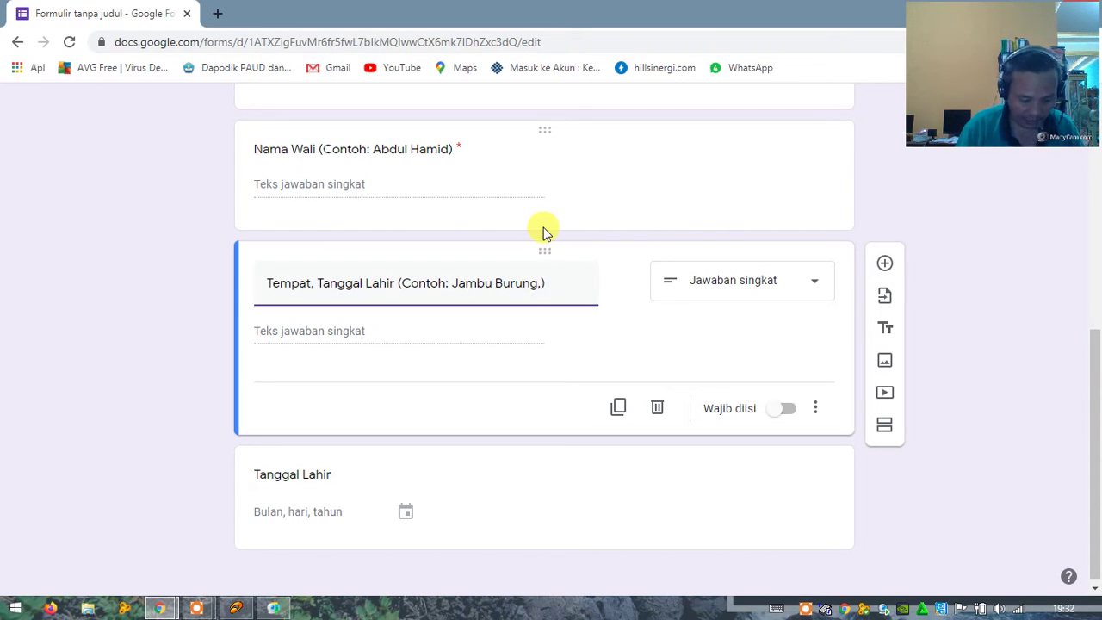
type(" 17 ")
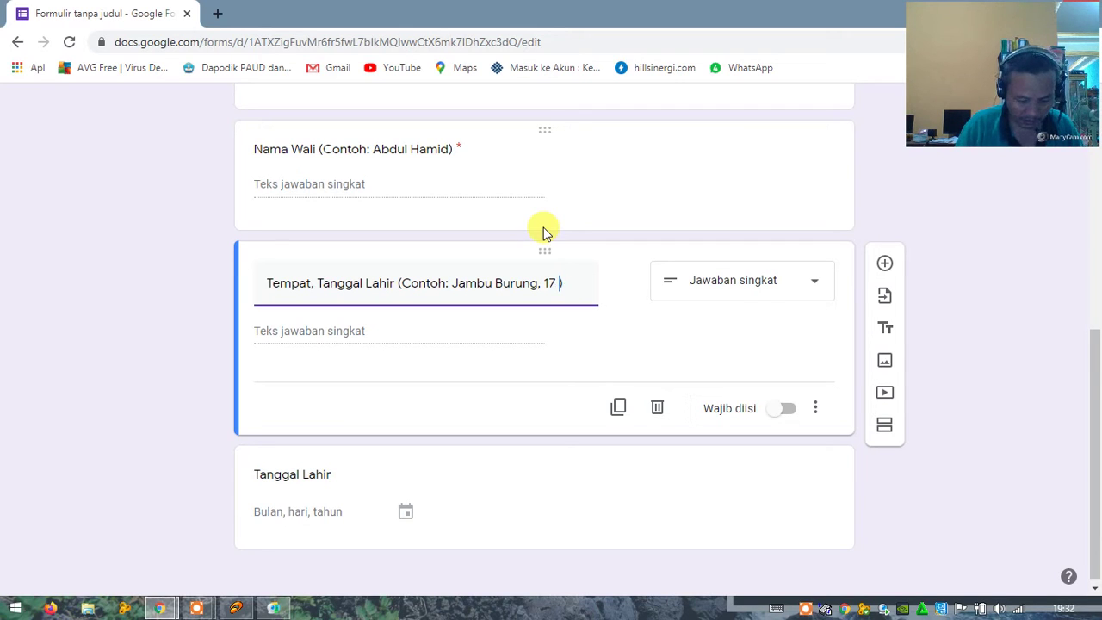
type("Juni")
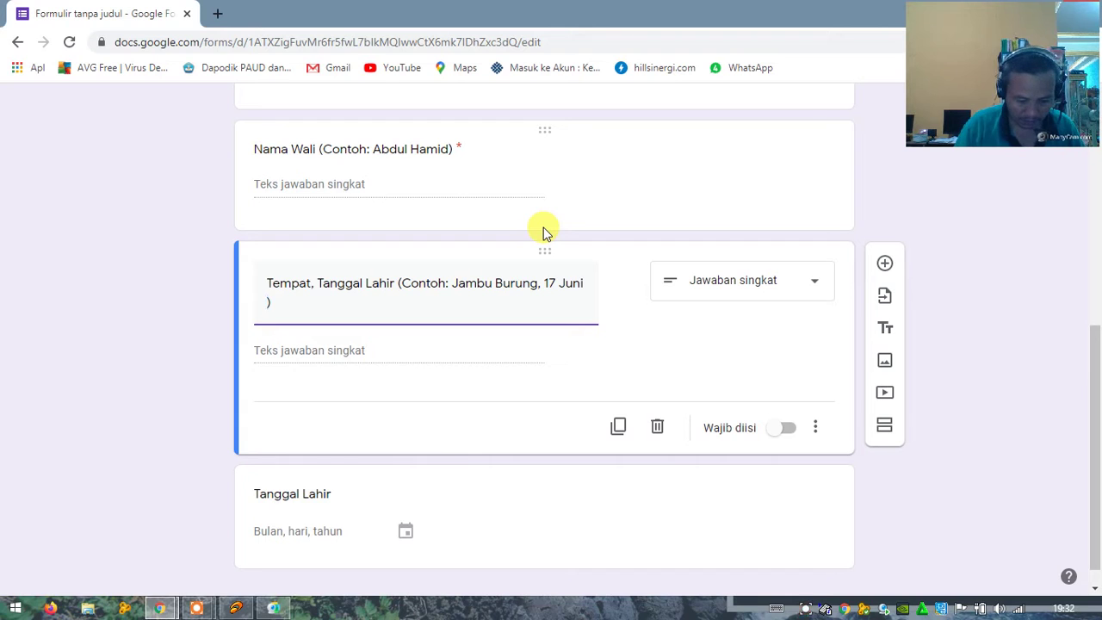
type(" 2000")
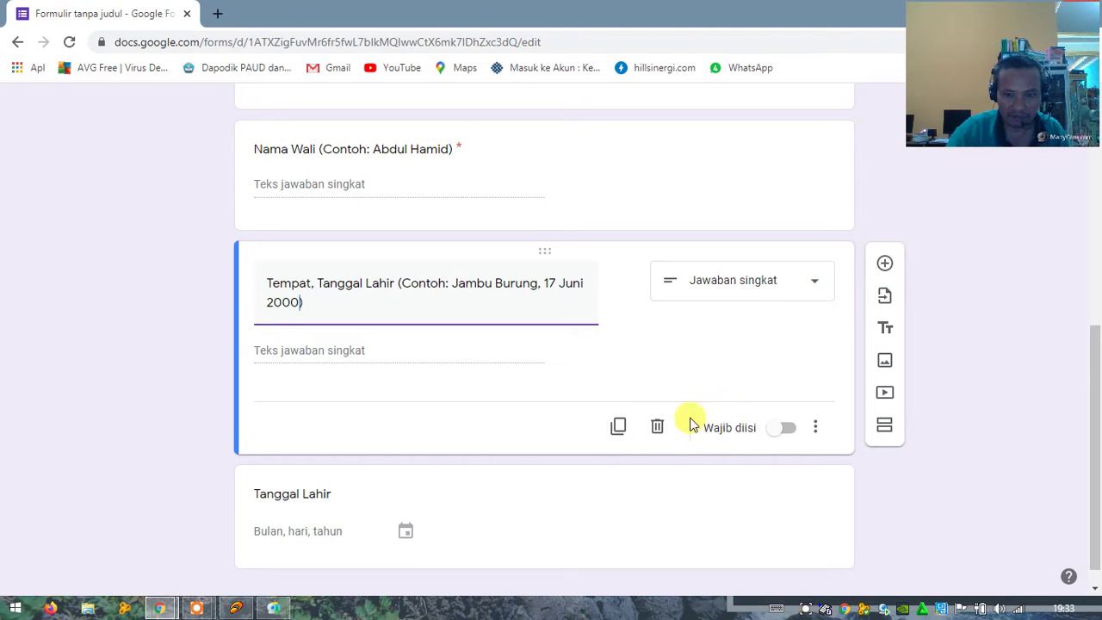
left_click(776, 430)
scroll(525, 433, "down", 1)
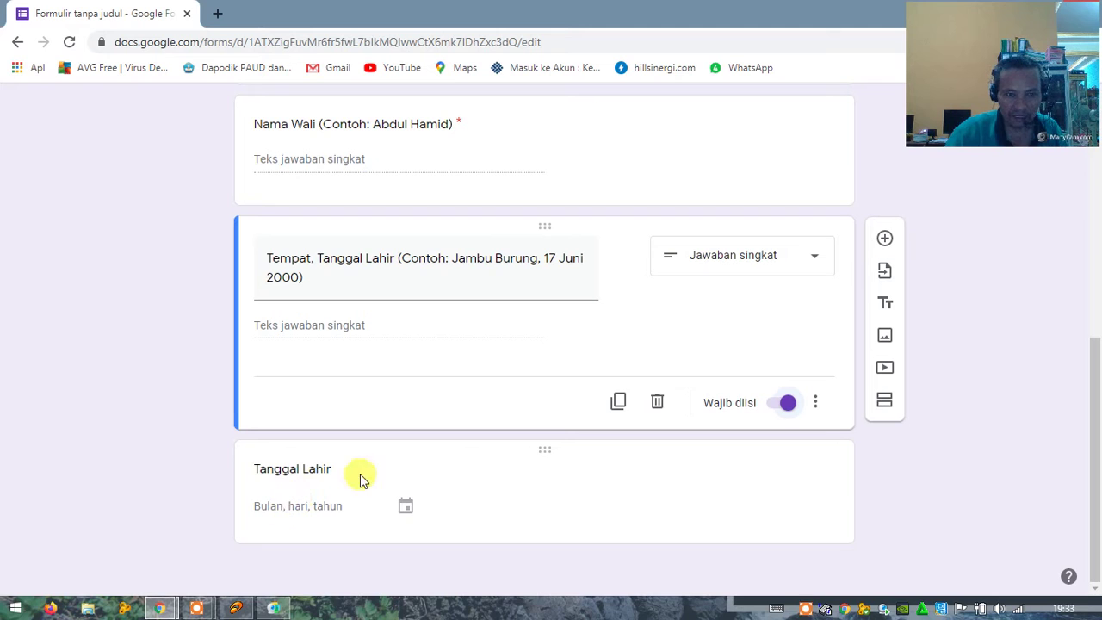
Step: Title the question 'Alamat (Contoh: Muara Halayung, RT 022, Kruntung Baru, Kab. Banjar)'
left_click(289, 469)
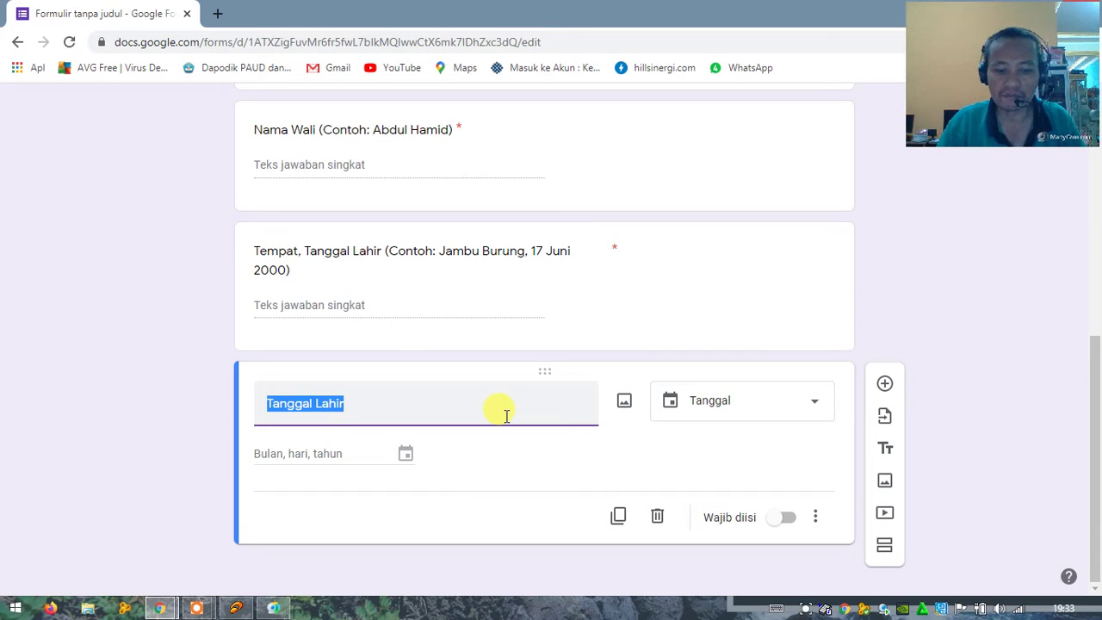
type("Alama")
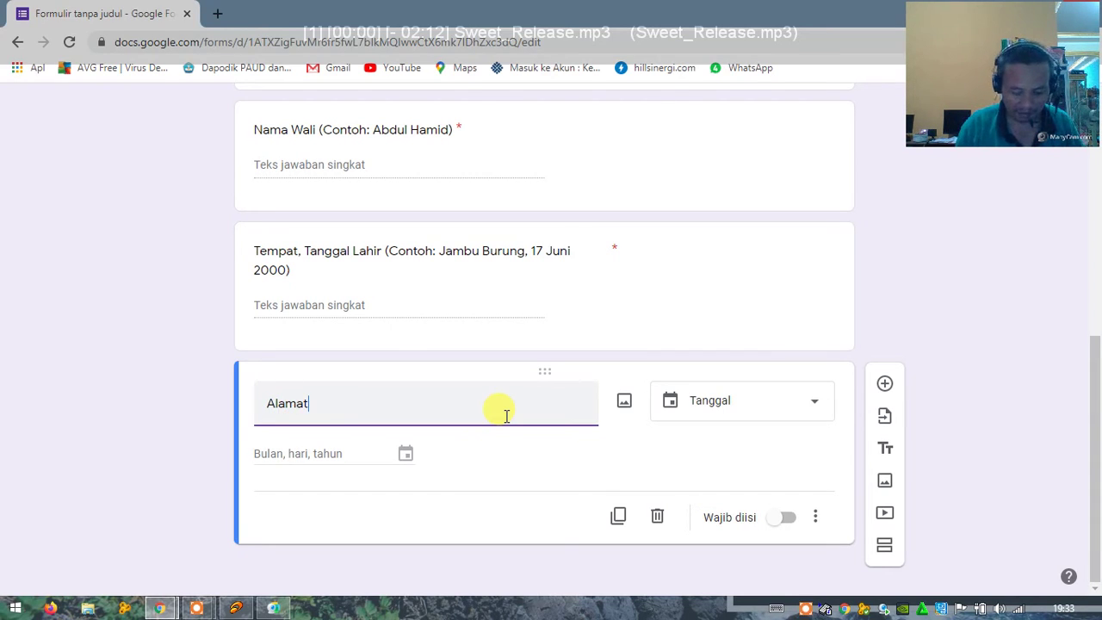
type("t (")
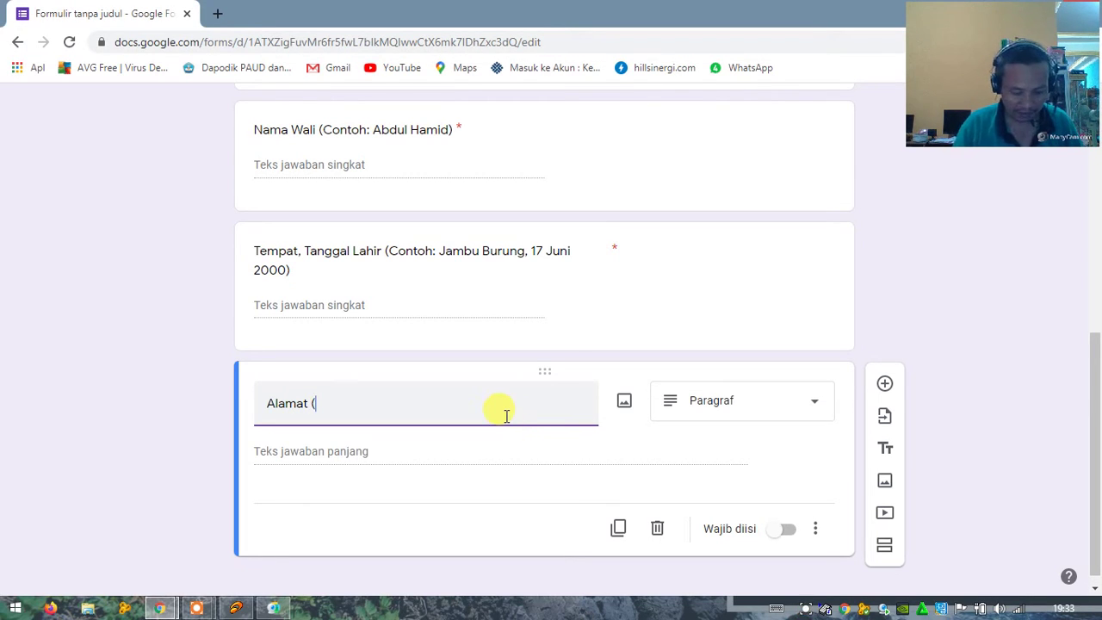
type(" Mua")
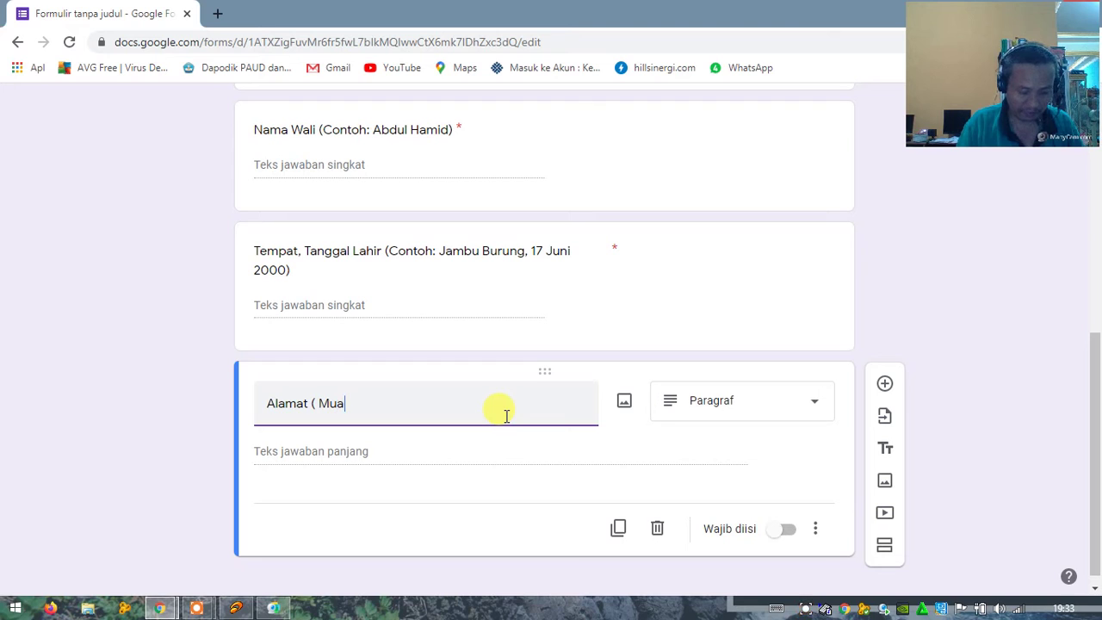
type("ra Hala")
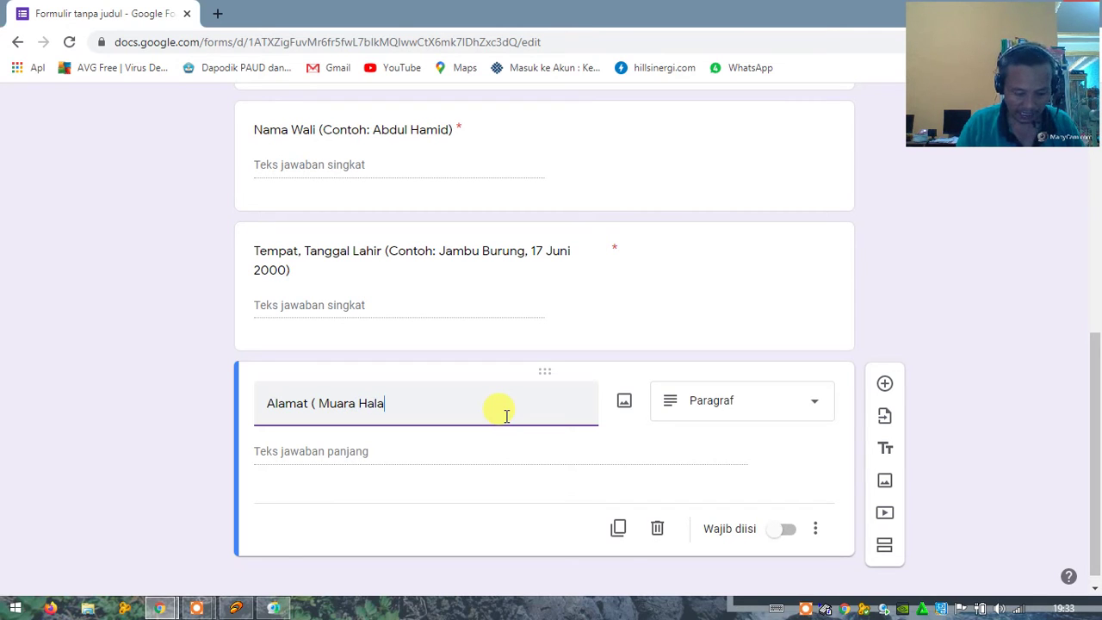
type("yung")
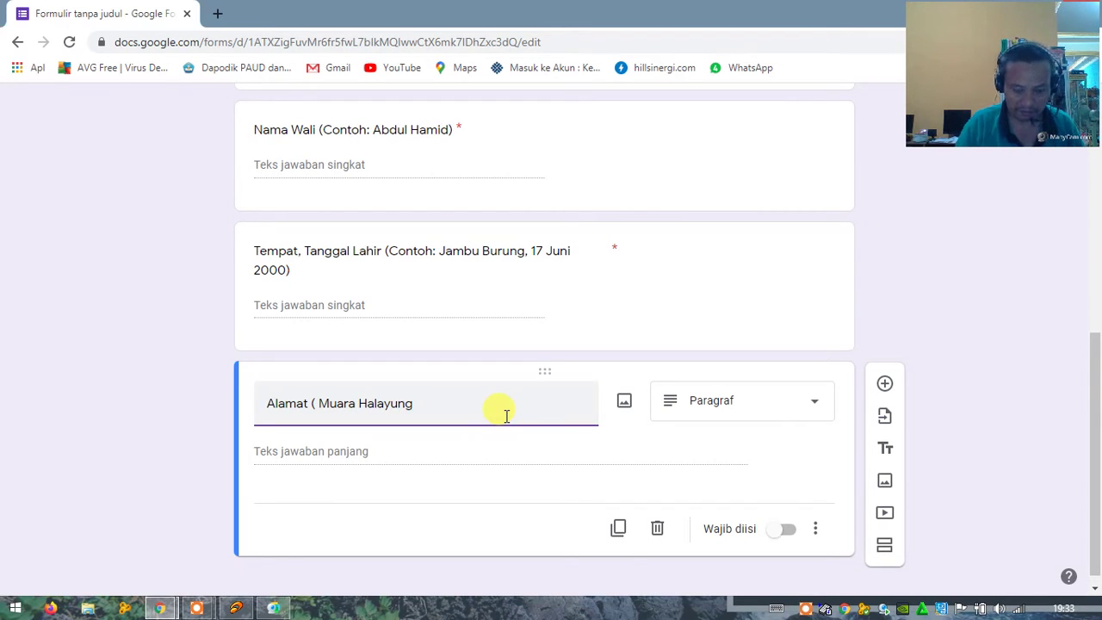
type(", RT")
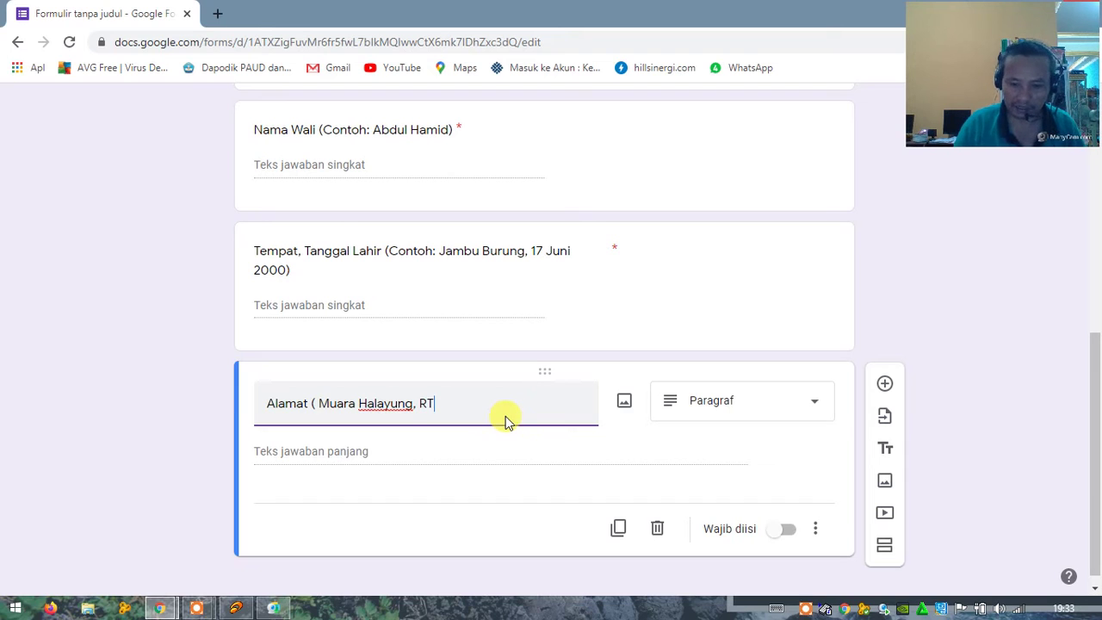
type(" 0")
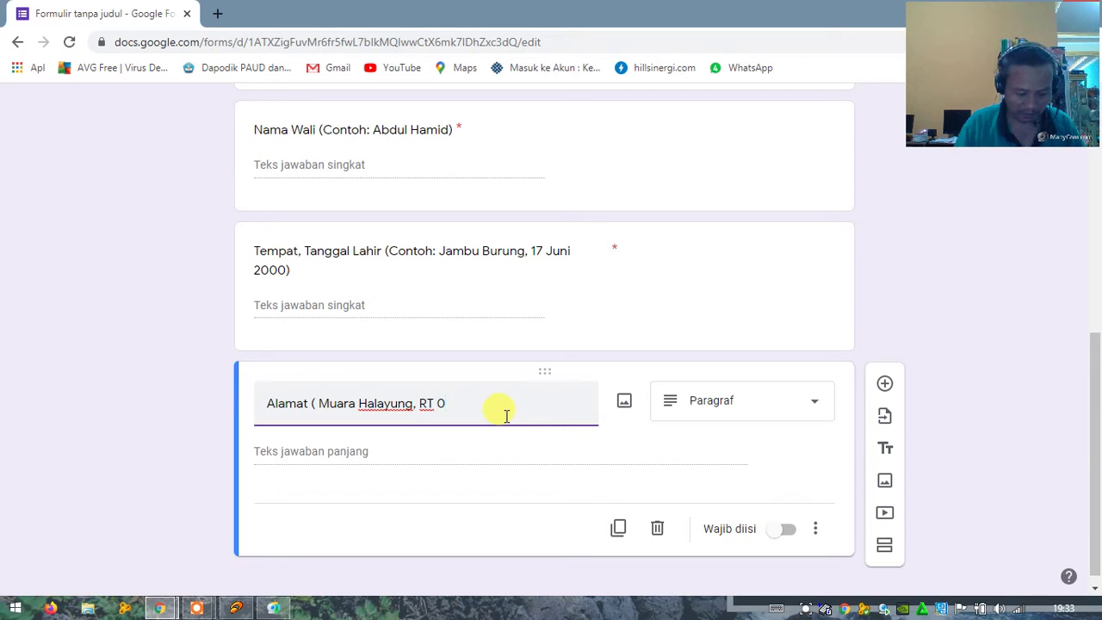
type("22")
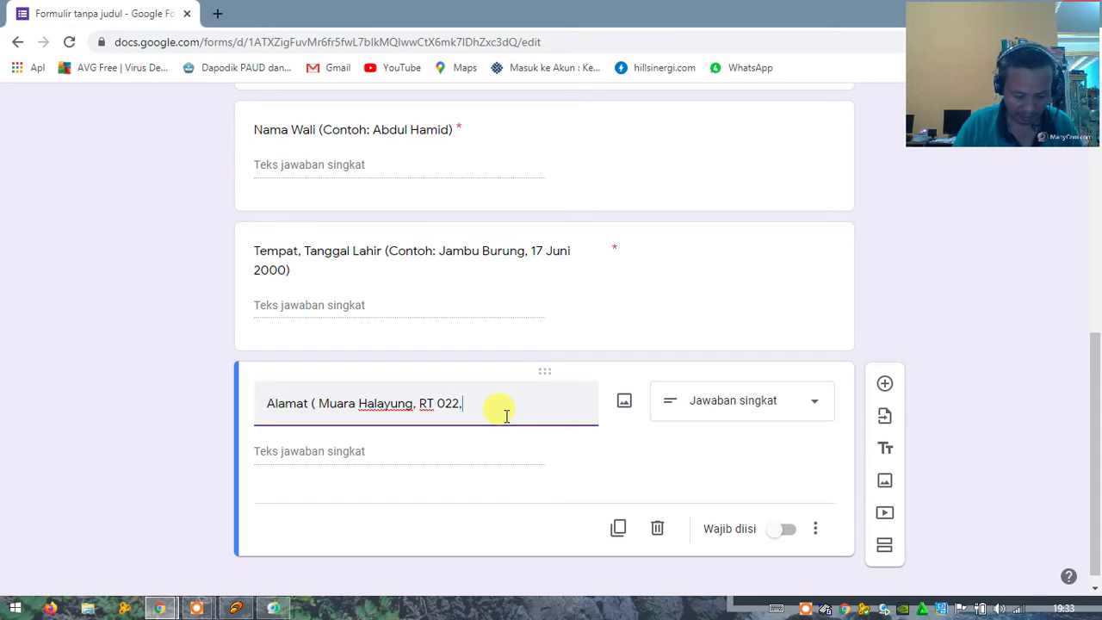
type(", Kec. Be")
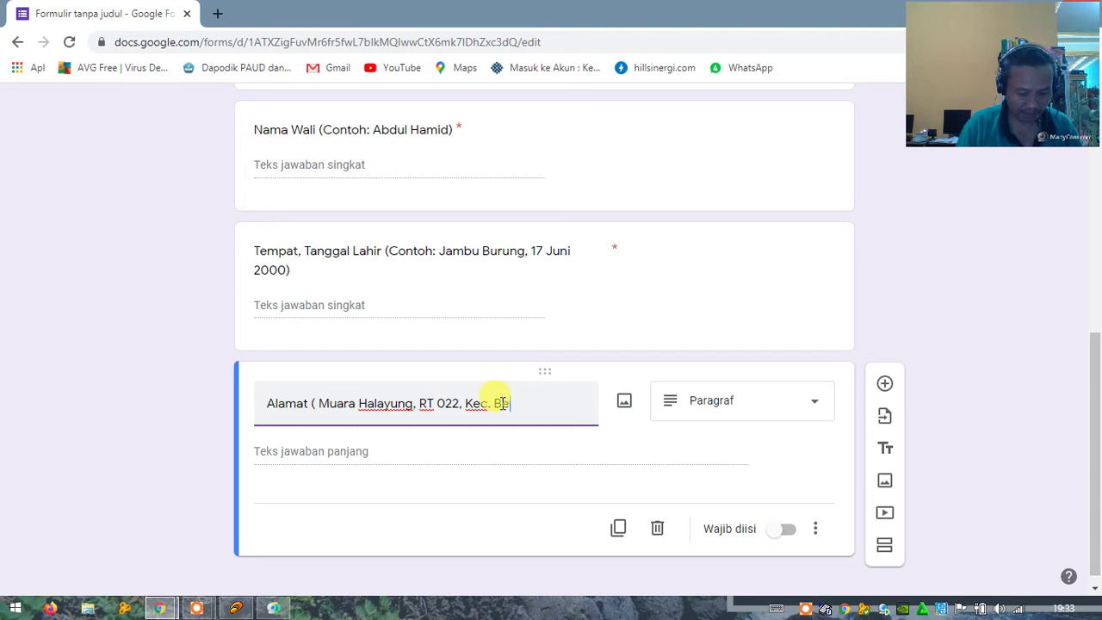
type("runtung B")
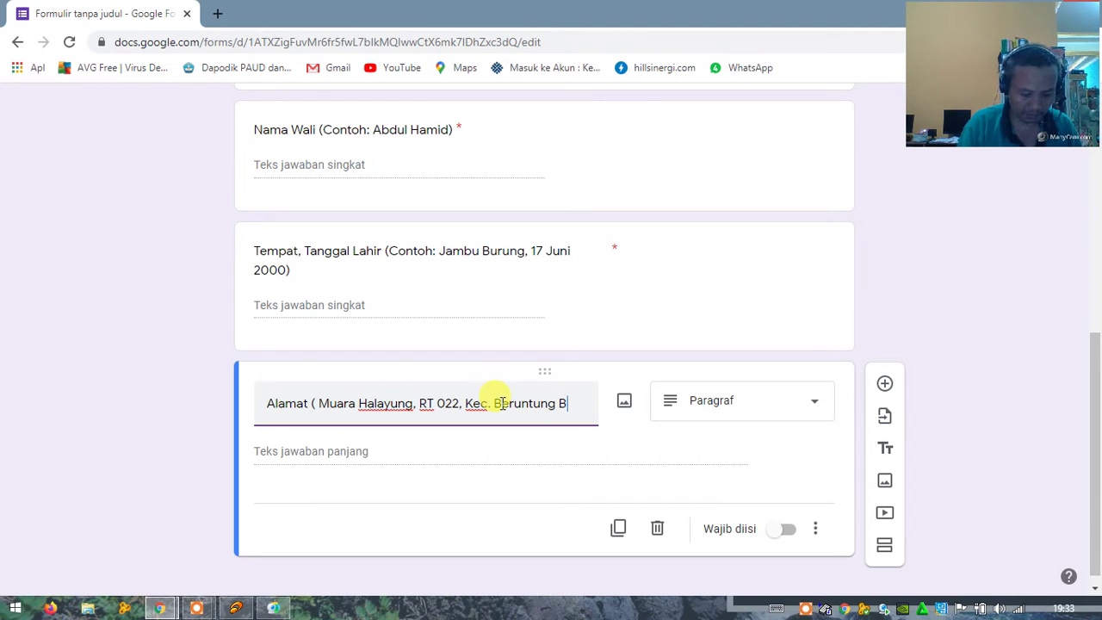
type("aru")
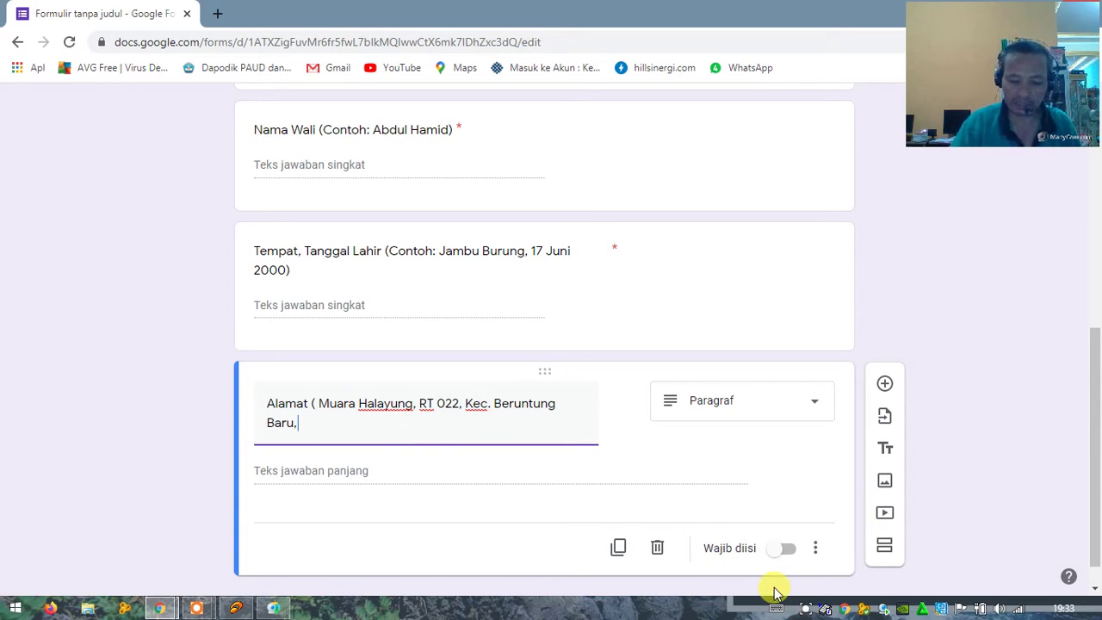
type(", Kab. ")
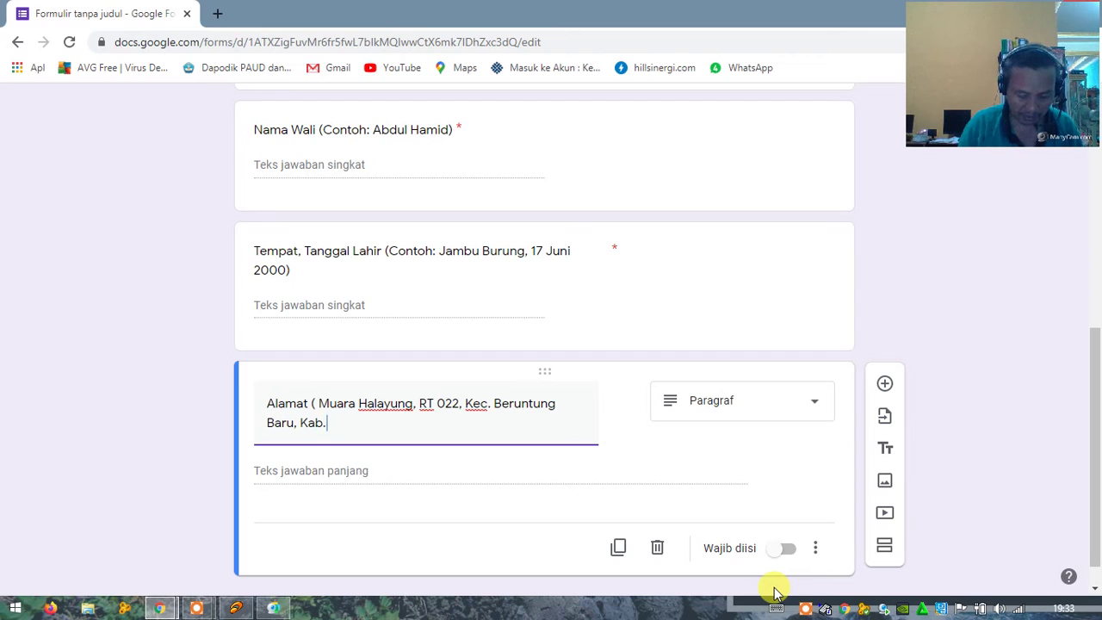
type("Banjar")
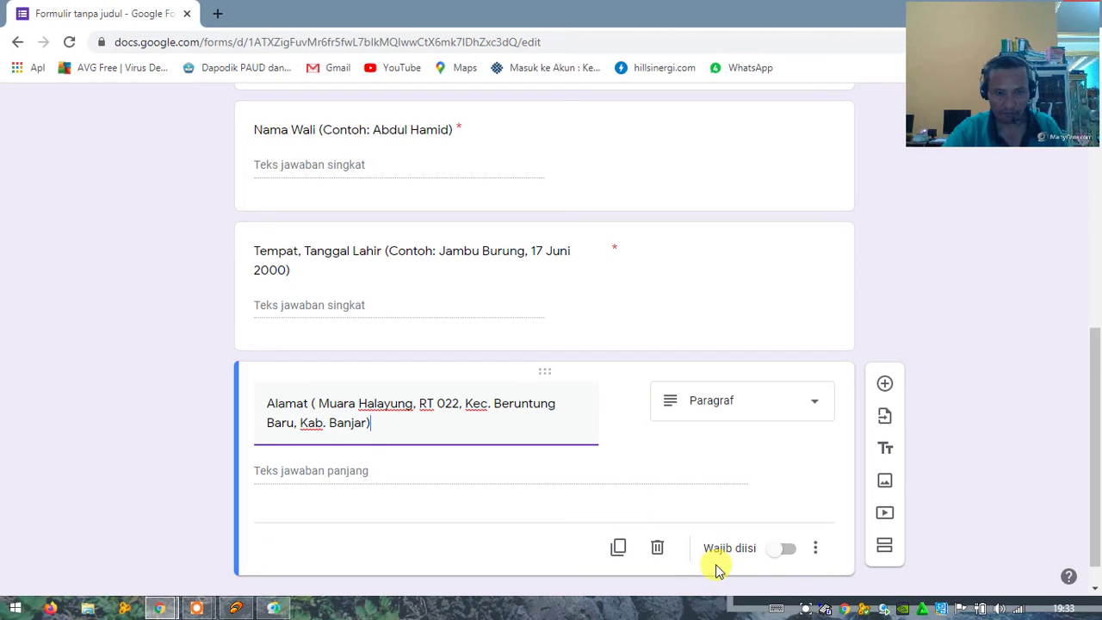
type(")")
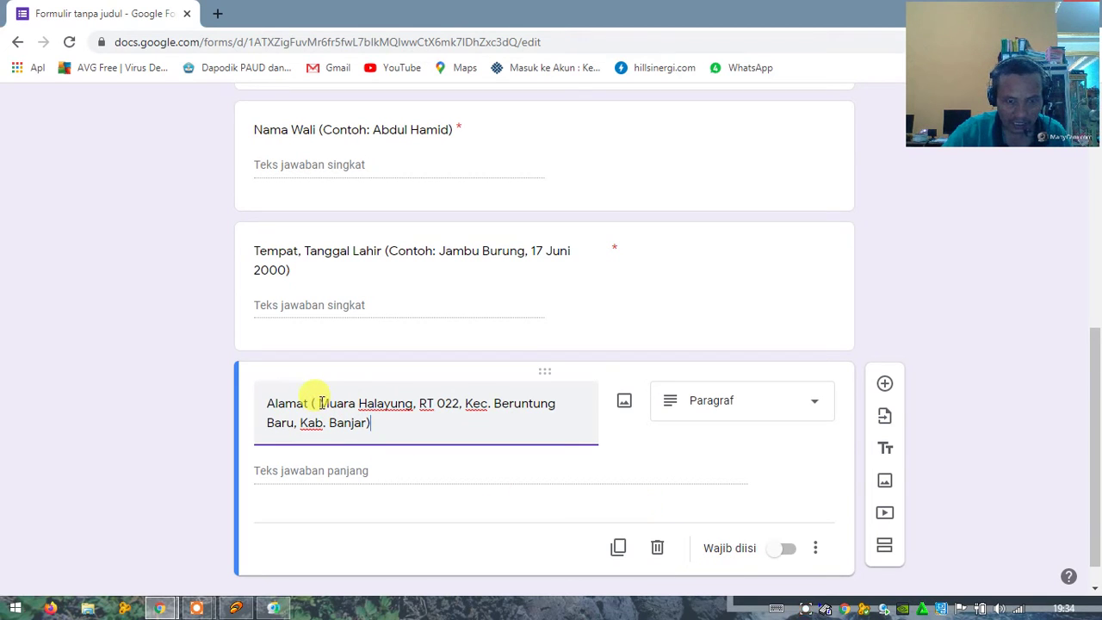
left_click(318, 403)
type("Conto")
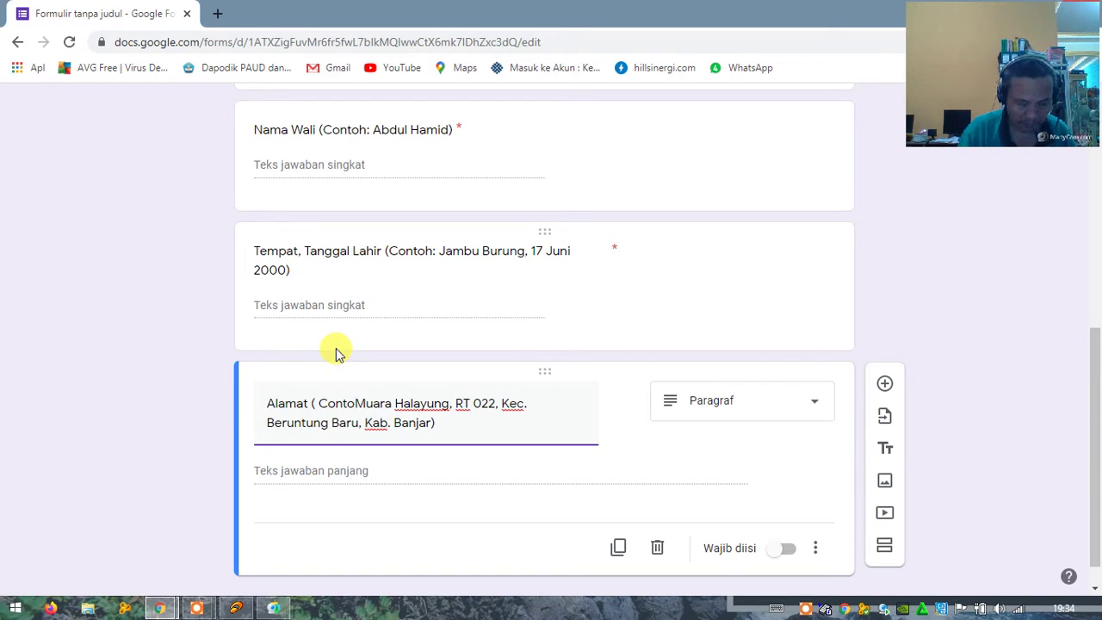
type("h:")
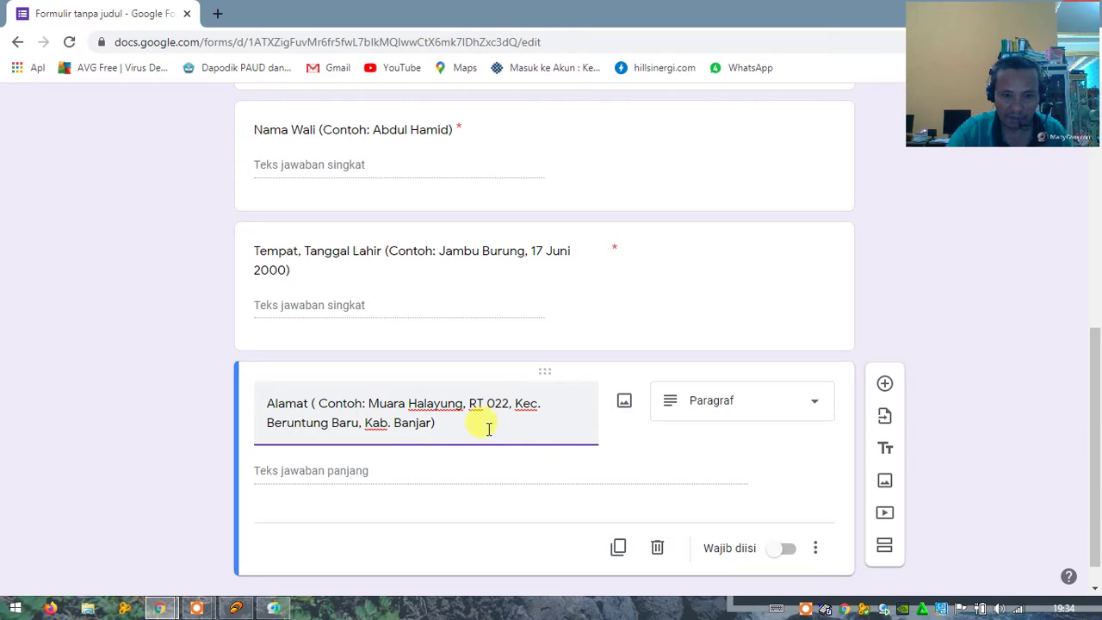
scroll(476, 434, "down", 1)
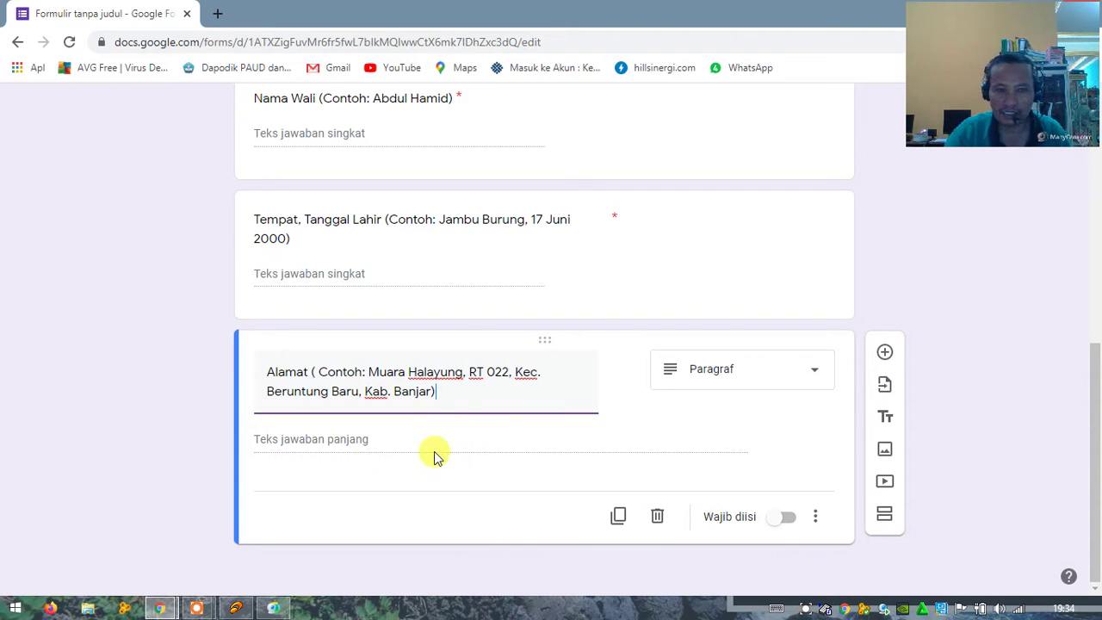
Step: Add a short-answer question titled Kelompok below Alamat
left_click(886, 355)
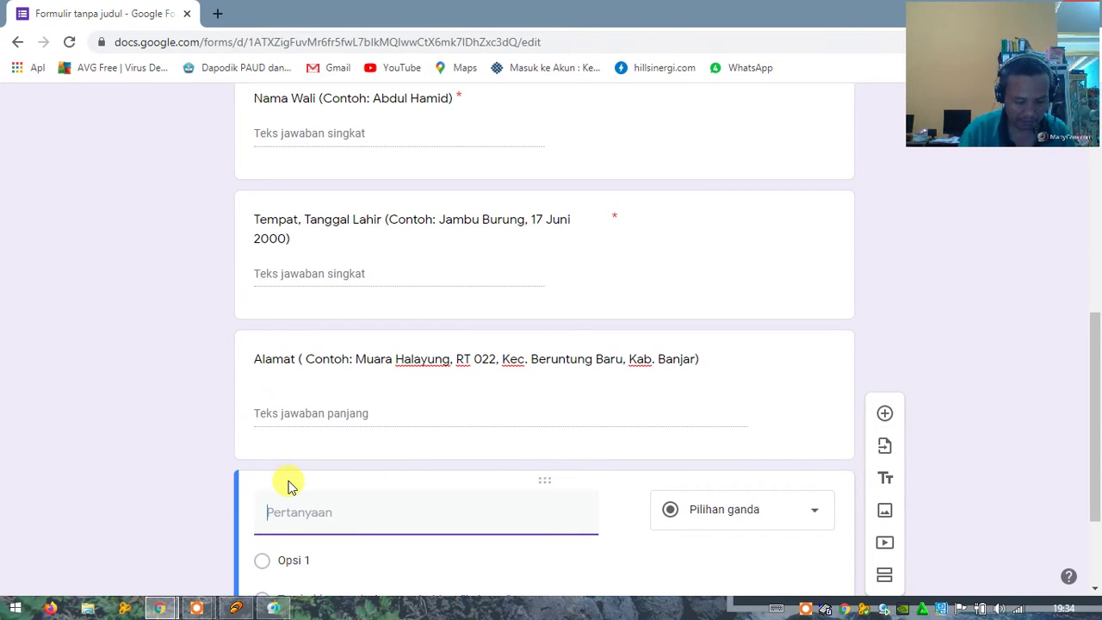
type("Kelompok")
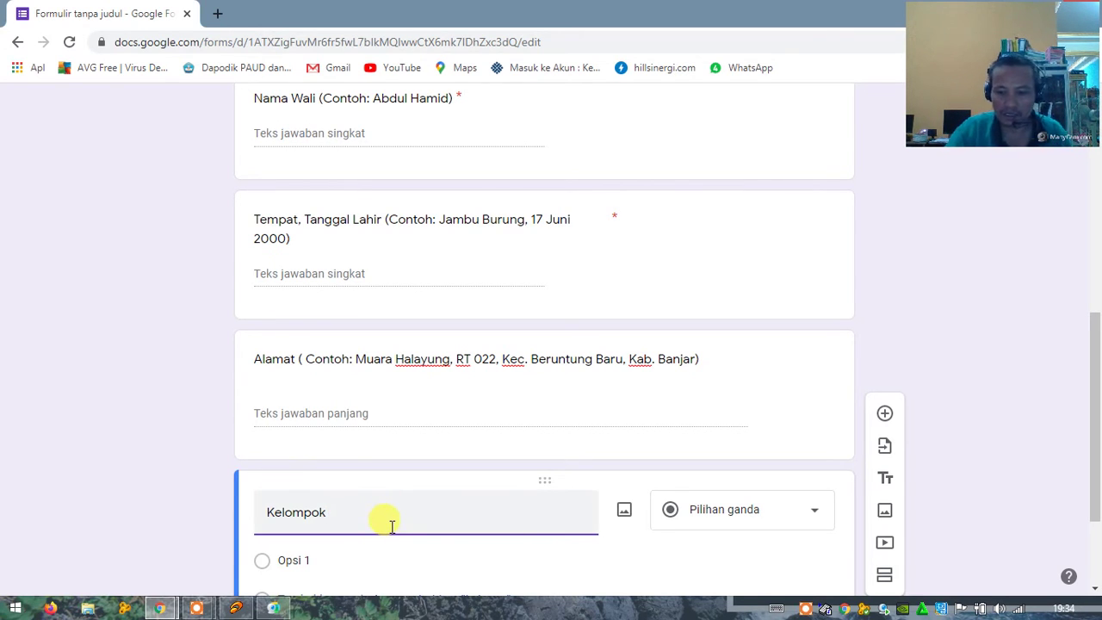
scroll(391, 527, "down", 2)
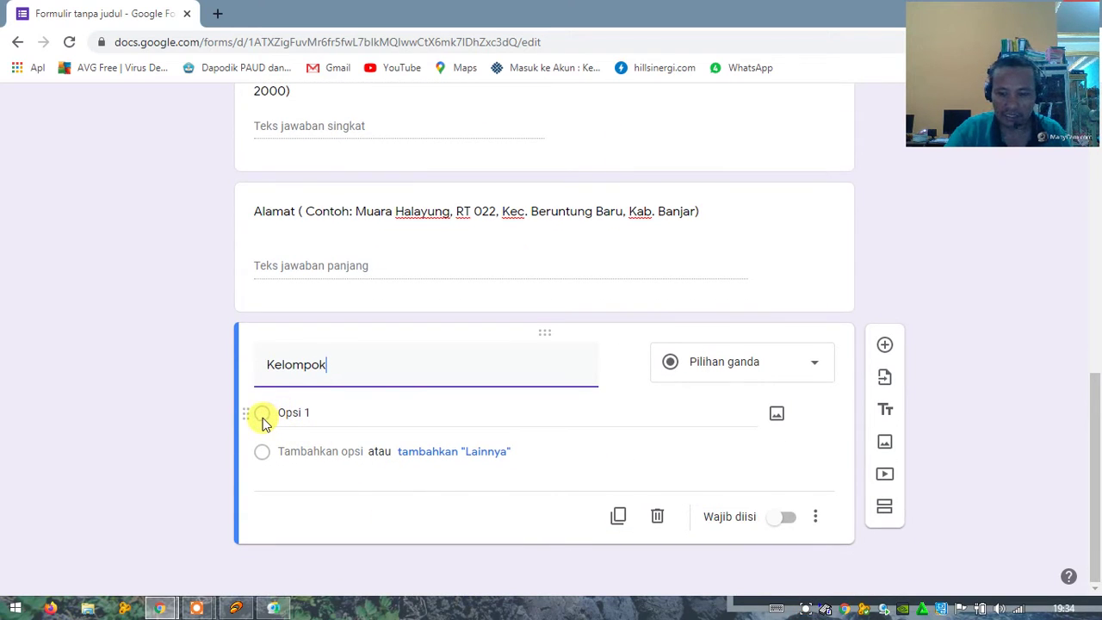
left_click(815, 370)
left_click(711, 139)
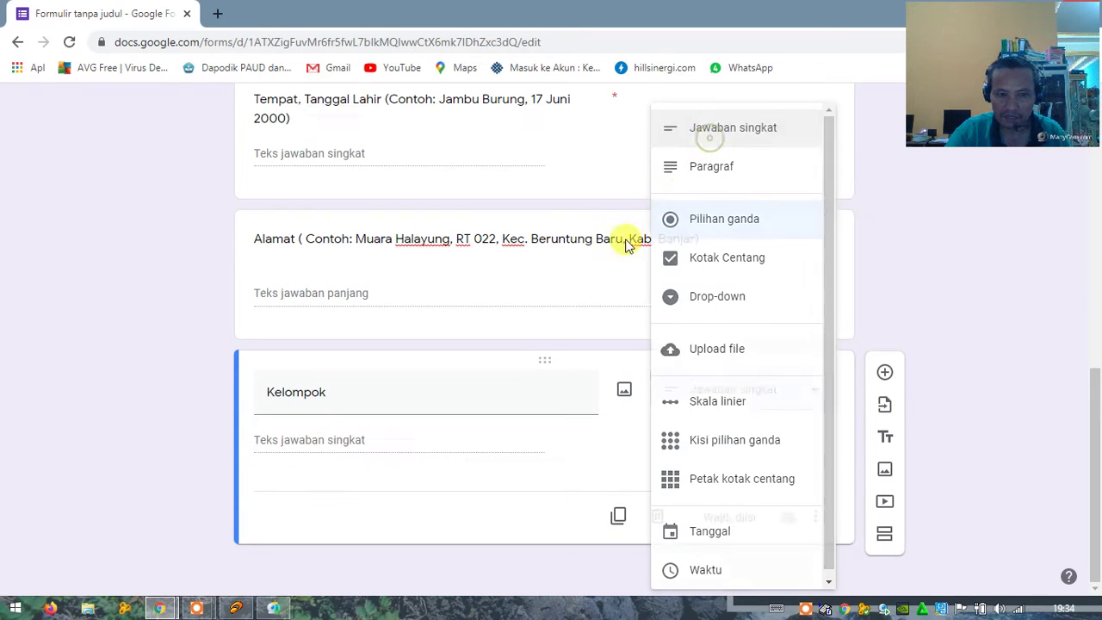
Step: Extend the Kelompok title so it reads 'Kelompok (Tiga)'
left_click(352, 389)
double_click(348, 391)
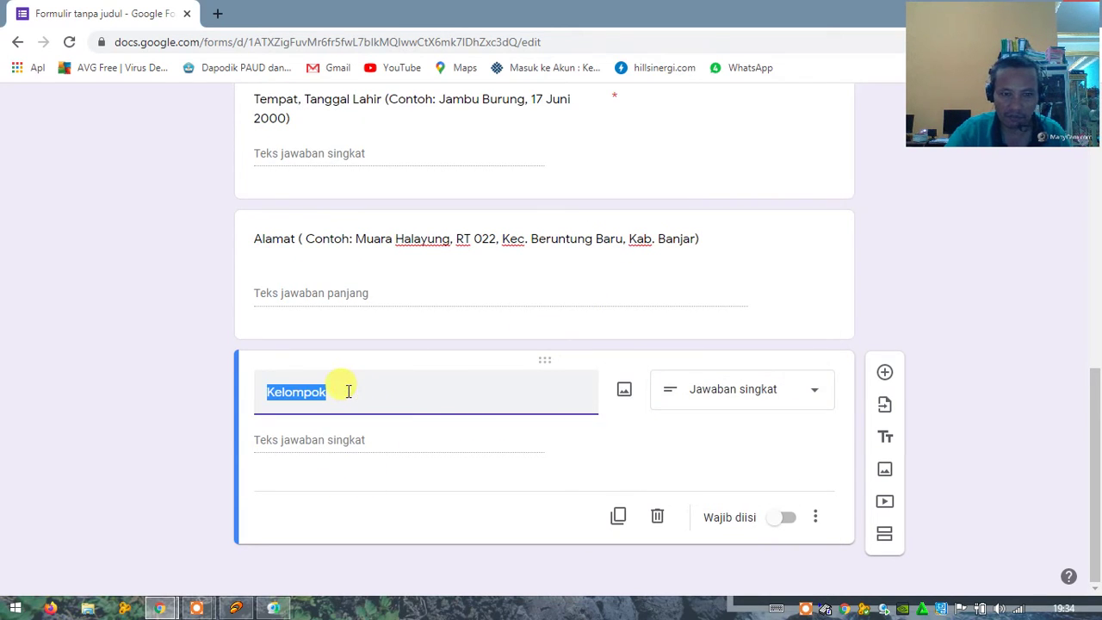
left_click(347, 391)
type("(")
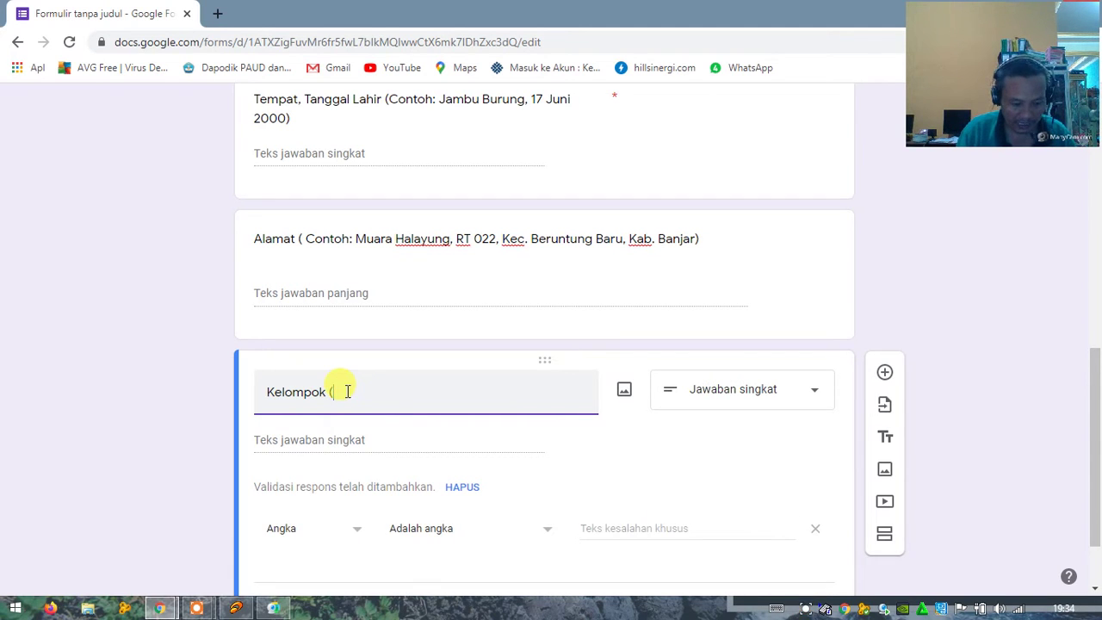
type("3")
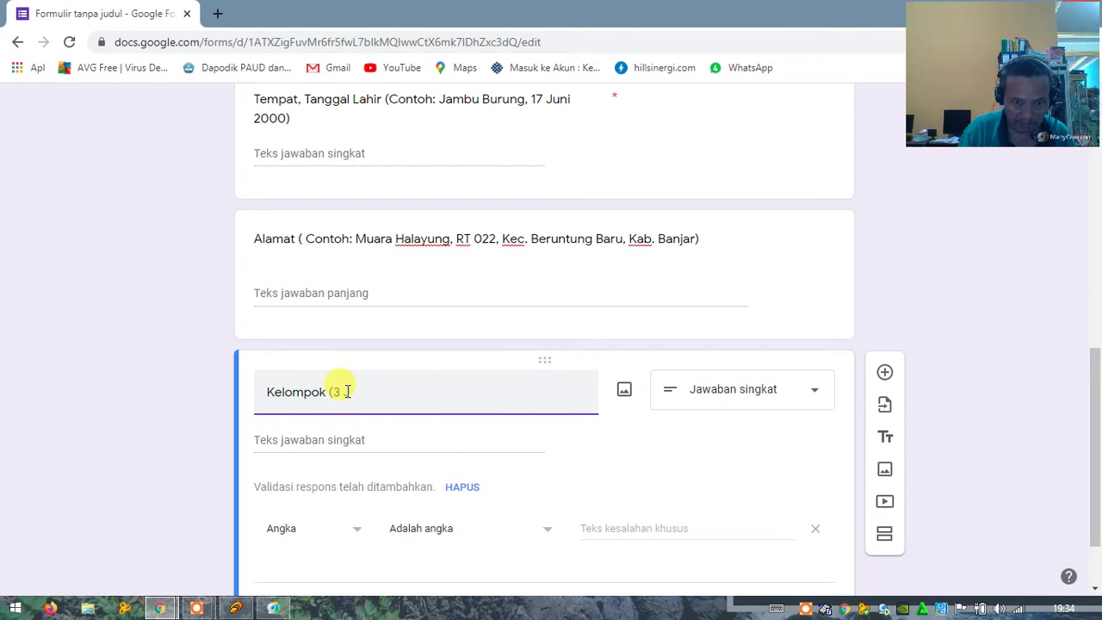
type("Juma")
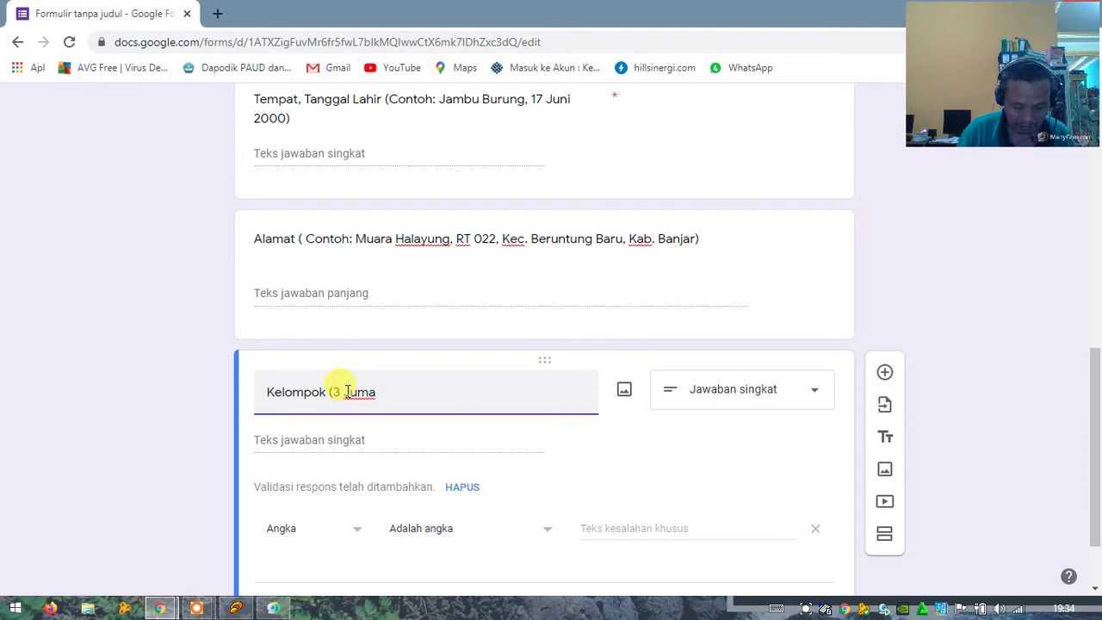
type("t Sabtu")
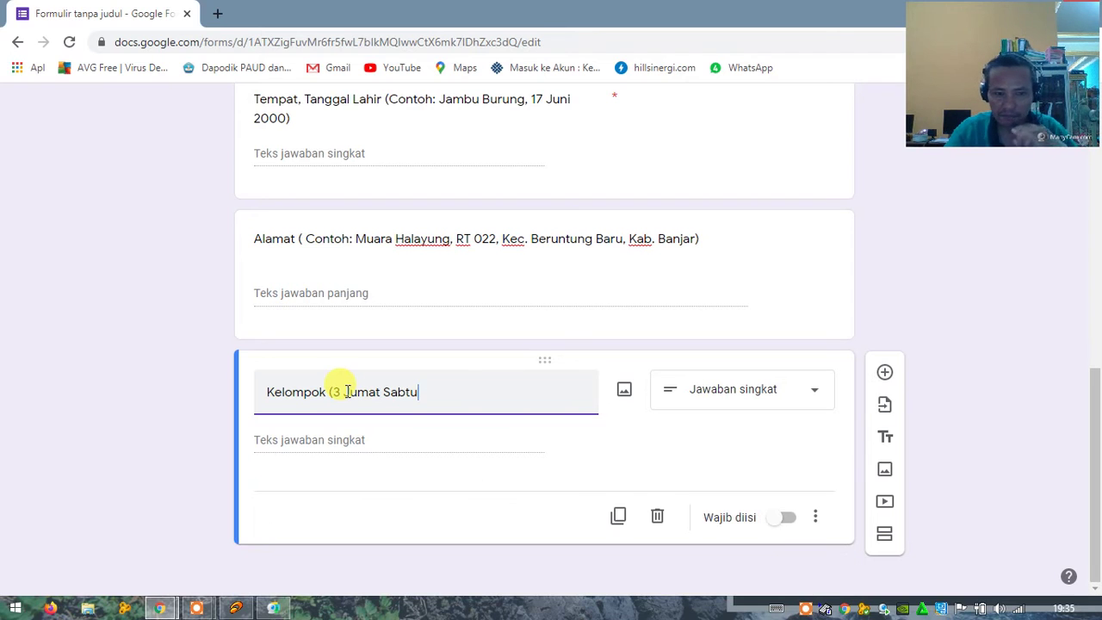
key("BackSpace")
key("BackSpace")
key("BackSpace")
key("BackSpace")
key("BackSpace")
key("BackSpace")
key("BackSpace")
key("BackSpace")
key("BackSpace")
key("BackSpace")
key("BackSpace")
key("BackSpace")
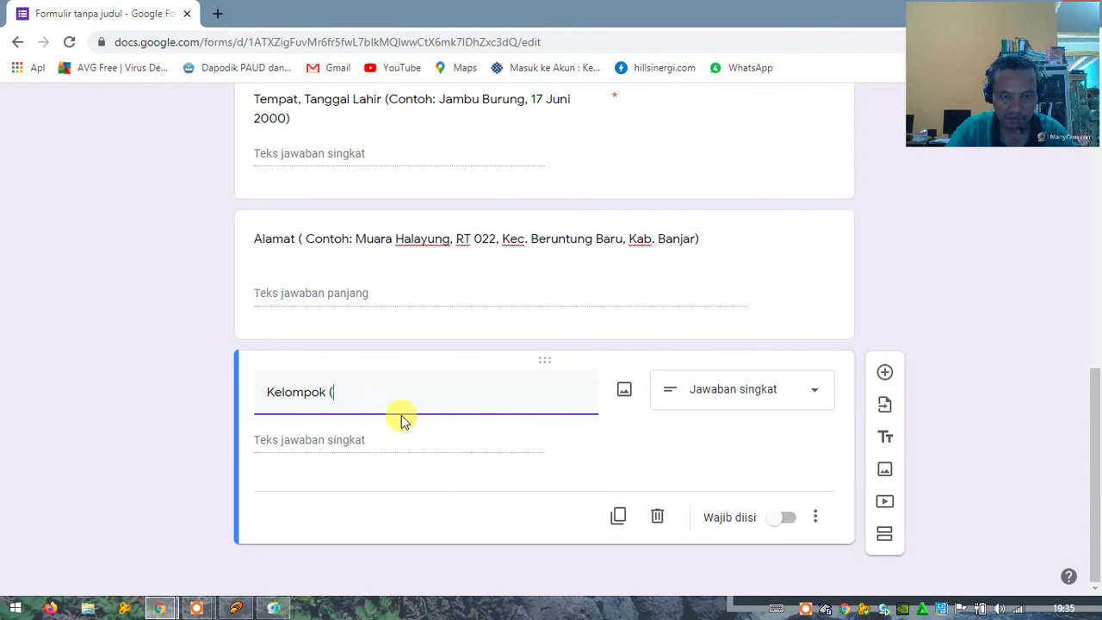
type("g")
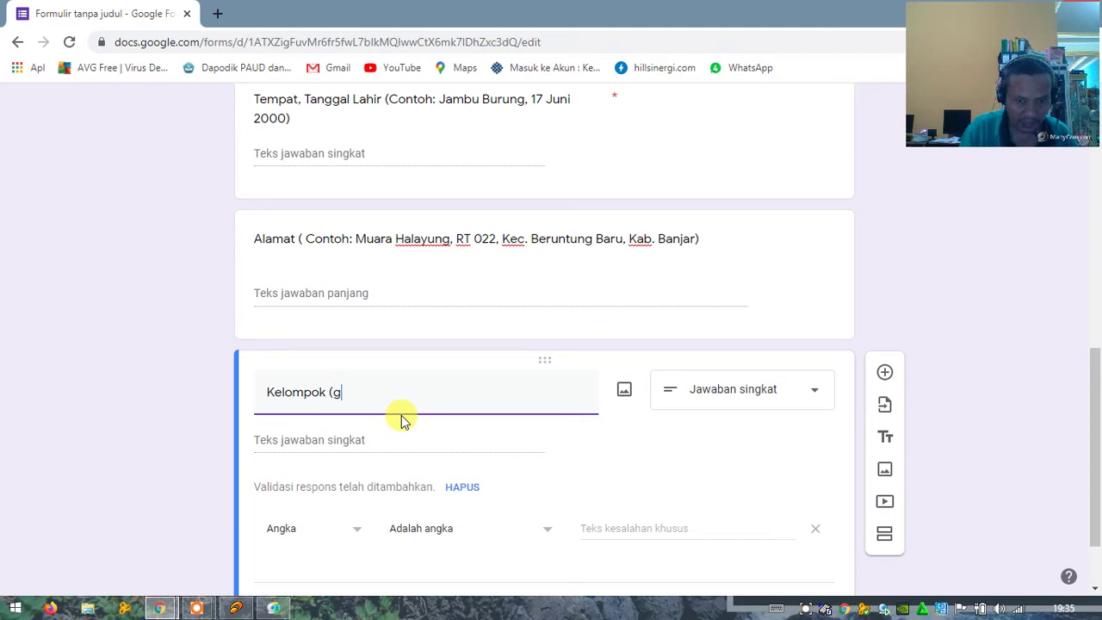
type("a")
key("BackSpace")
key("BackSpace")
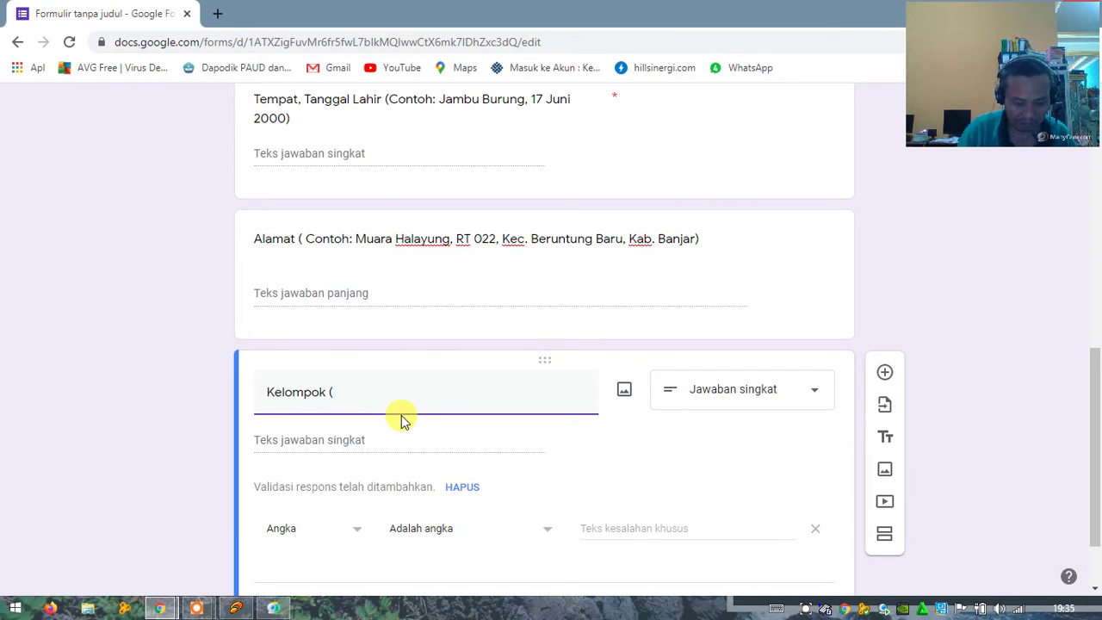
type("Tiga")
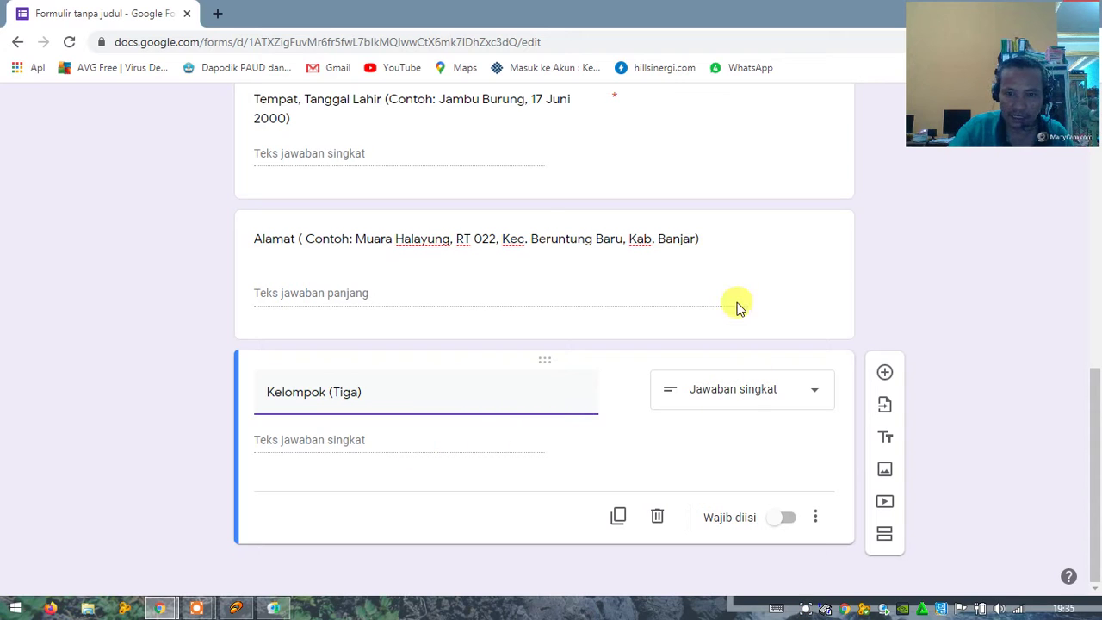
Step: Mark both the Kelompok and Alamat questions as required
left_click(776, 521)
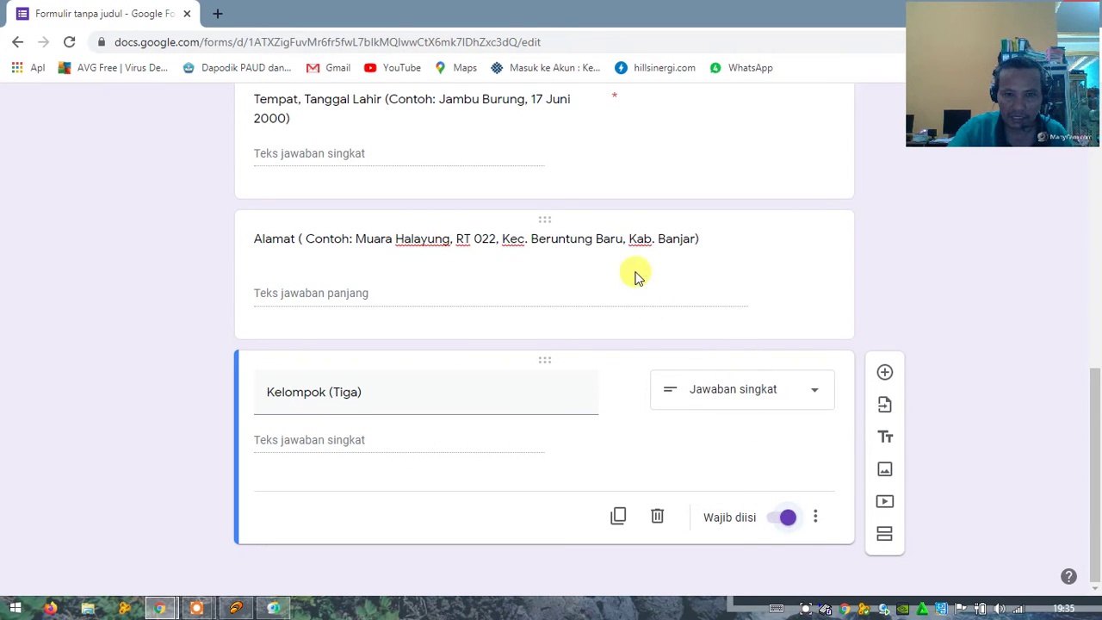
left_click(634, 237)
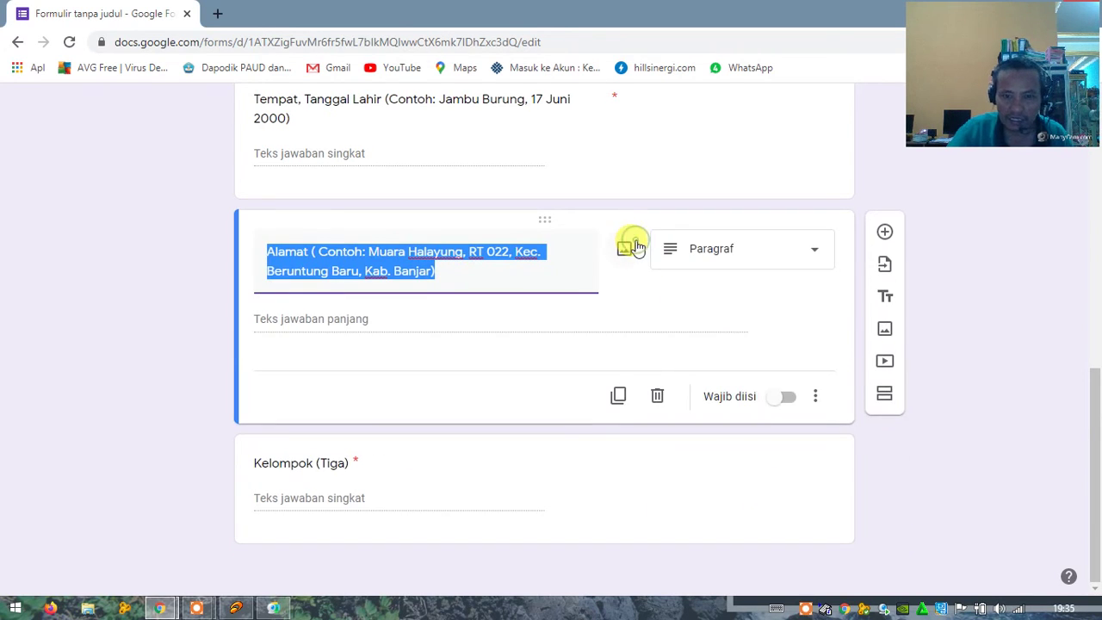
left_click(779, 397)
scroll(583, 336, "up", 3)
left_click(499, 345)
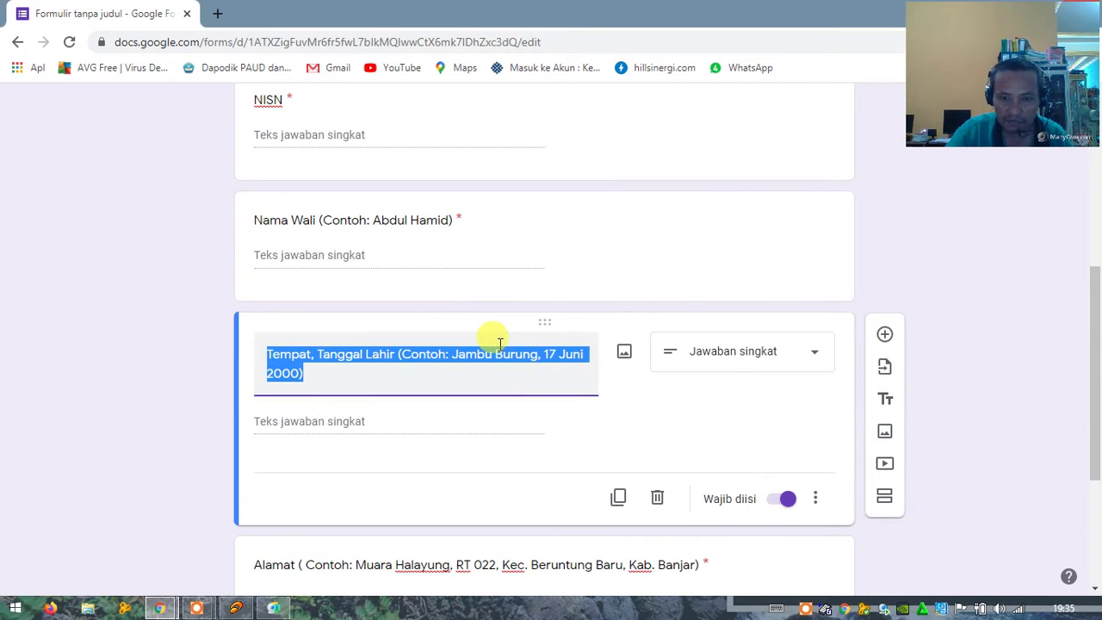
scroll(633, 393, "down", 3)
Step: Insert the example label 'Cotoh:' before Tiga in the Kelompok title
left_click(543, 319)
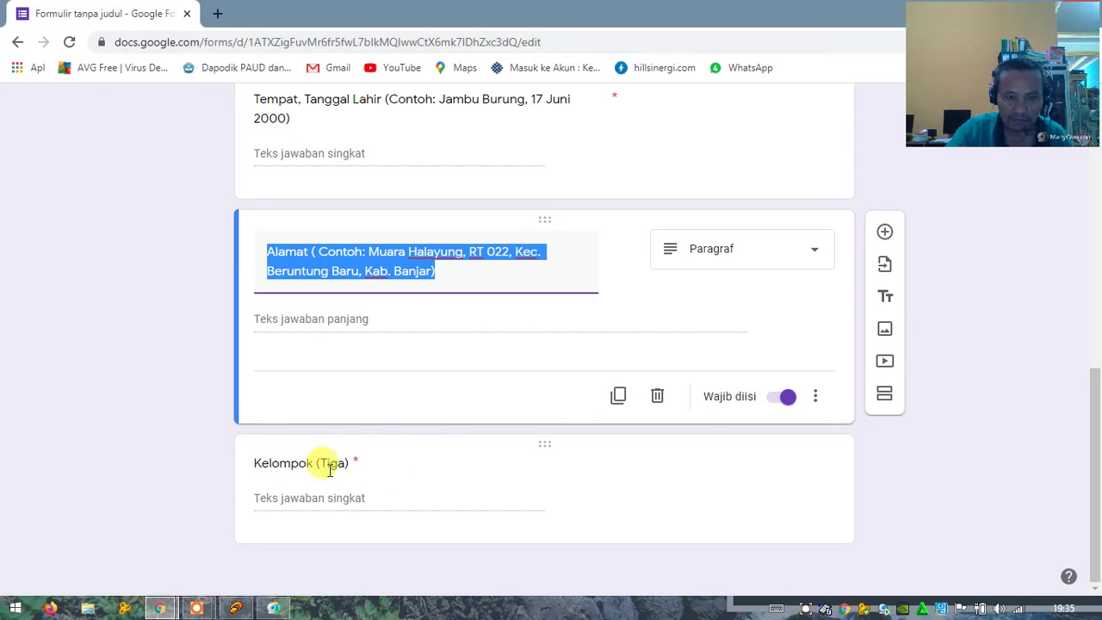
left_click(300, 458)
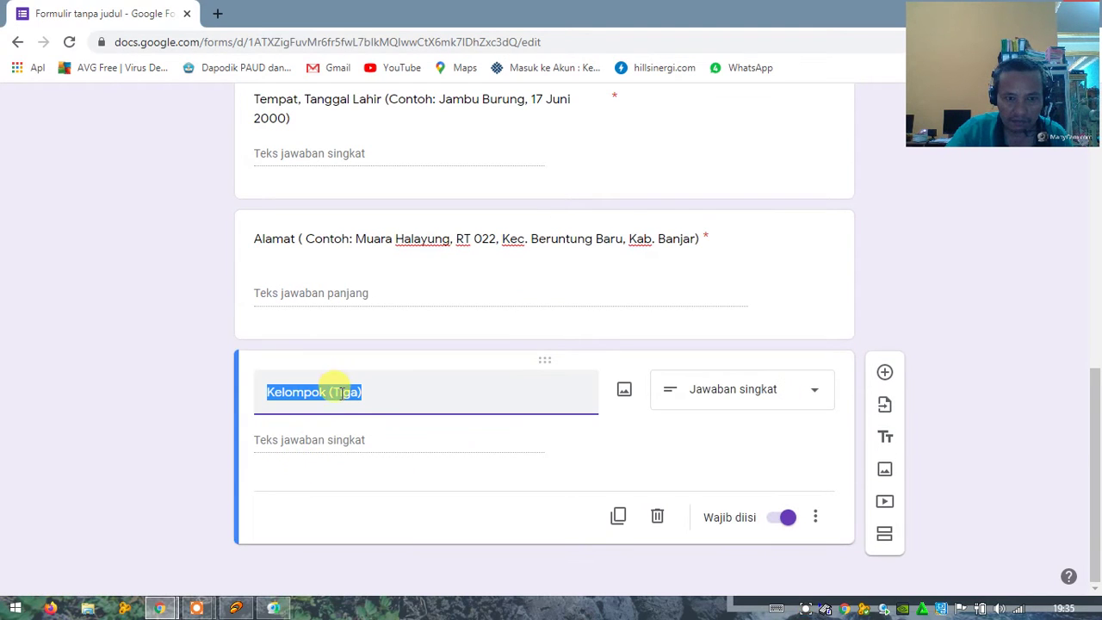
left_click(341, 392)
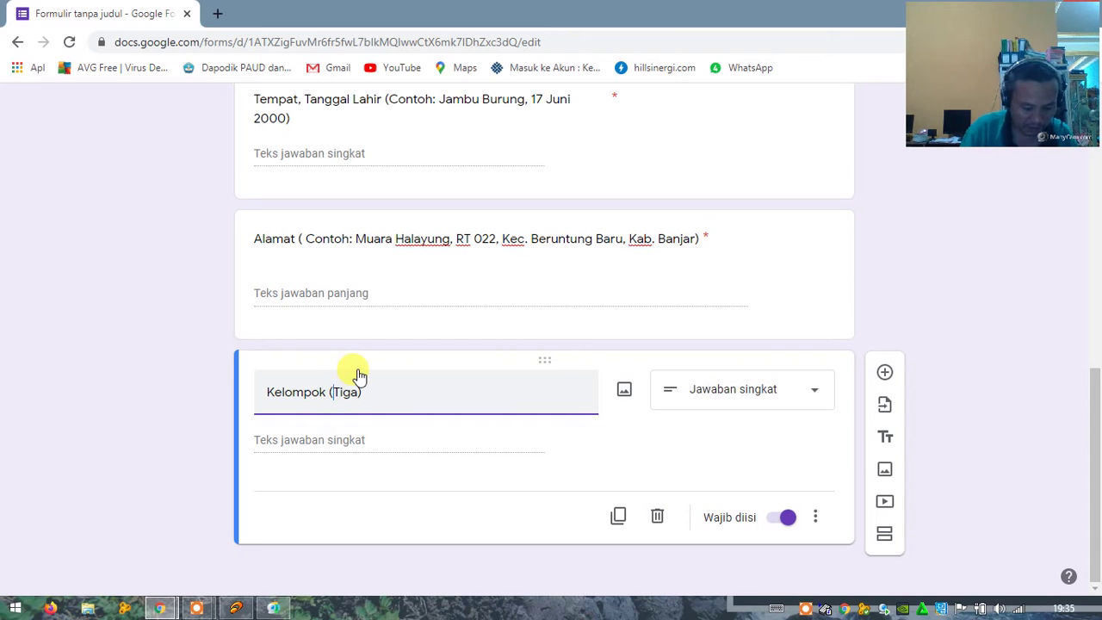
type("ConTiga)")
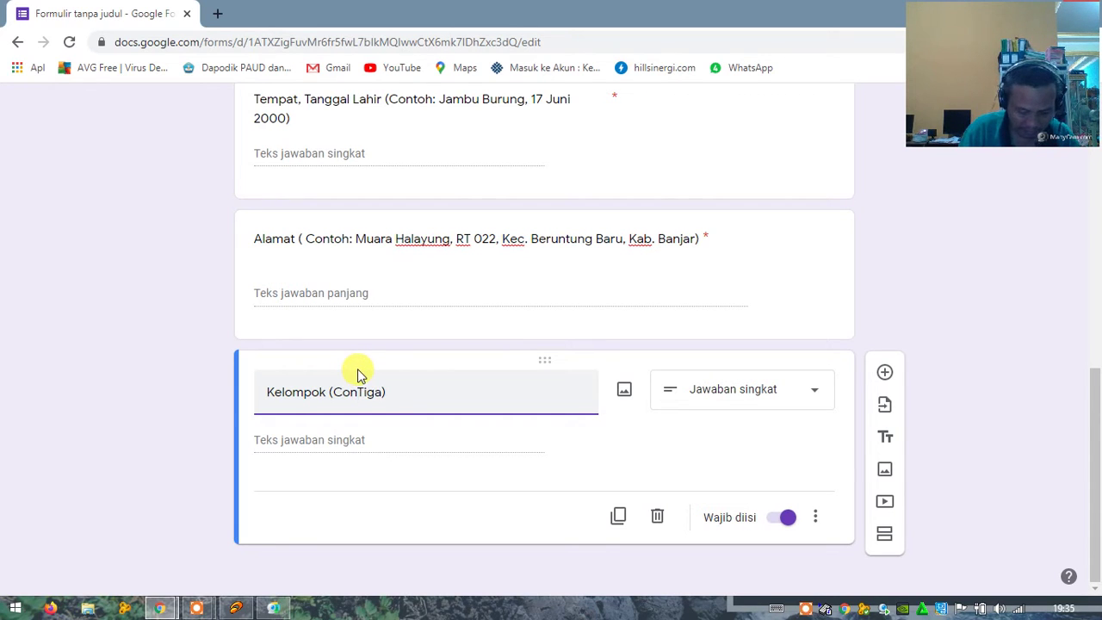
type("oh")
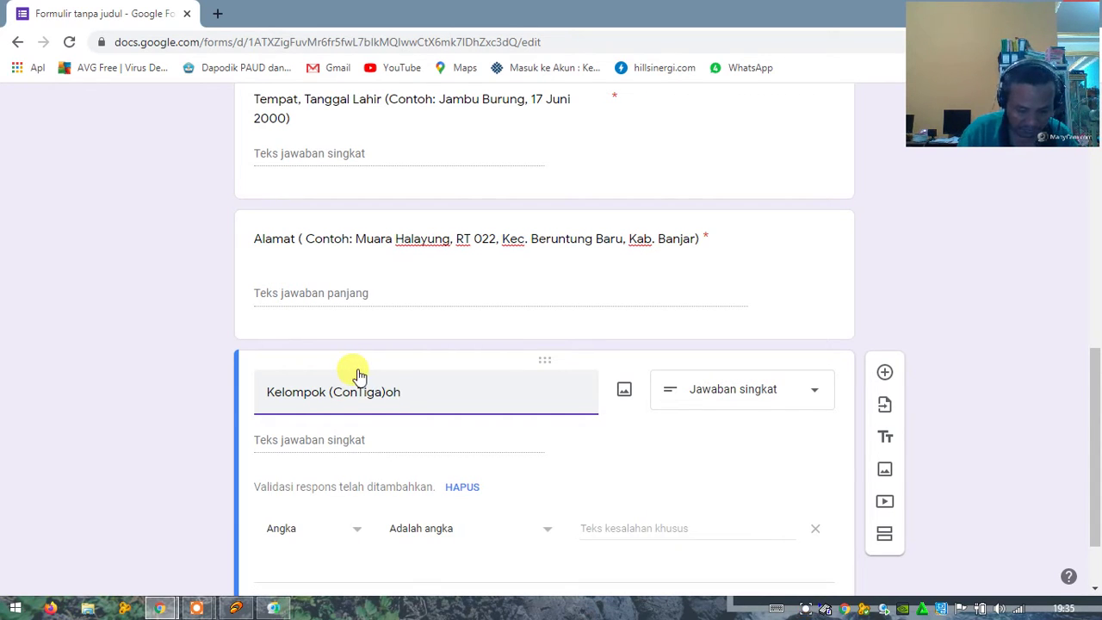
type(":")
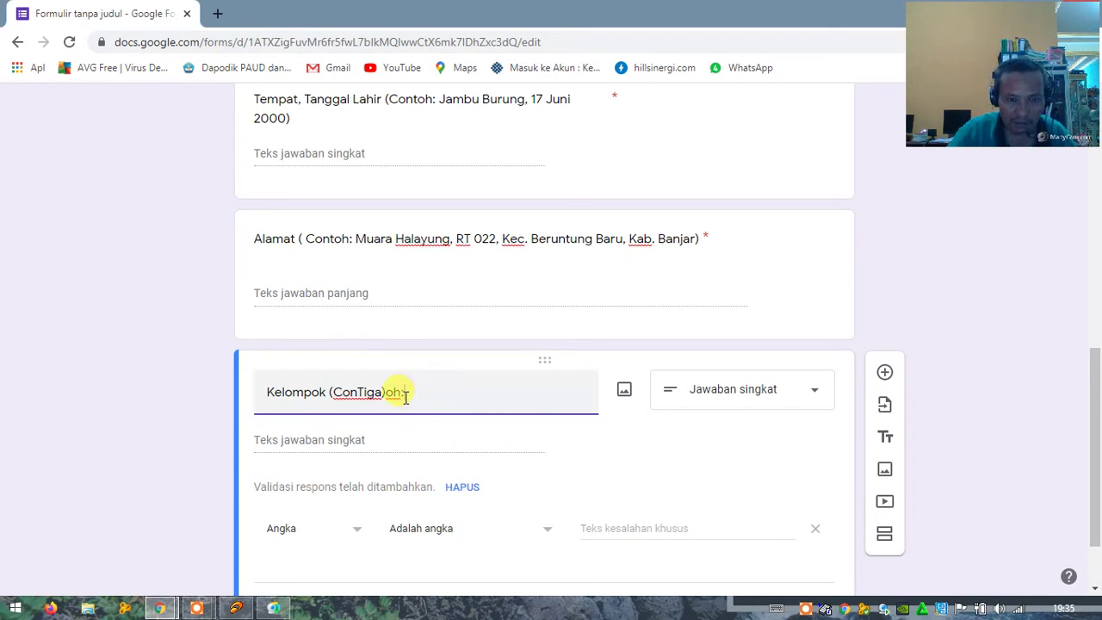
key("BackSpace")
key("BackSpace")
key("BackSpace")
key("BackSpace")
key("BackSpace")
key("BackSpace")
key("BackSpace")
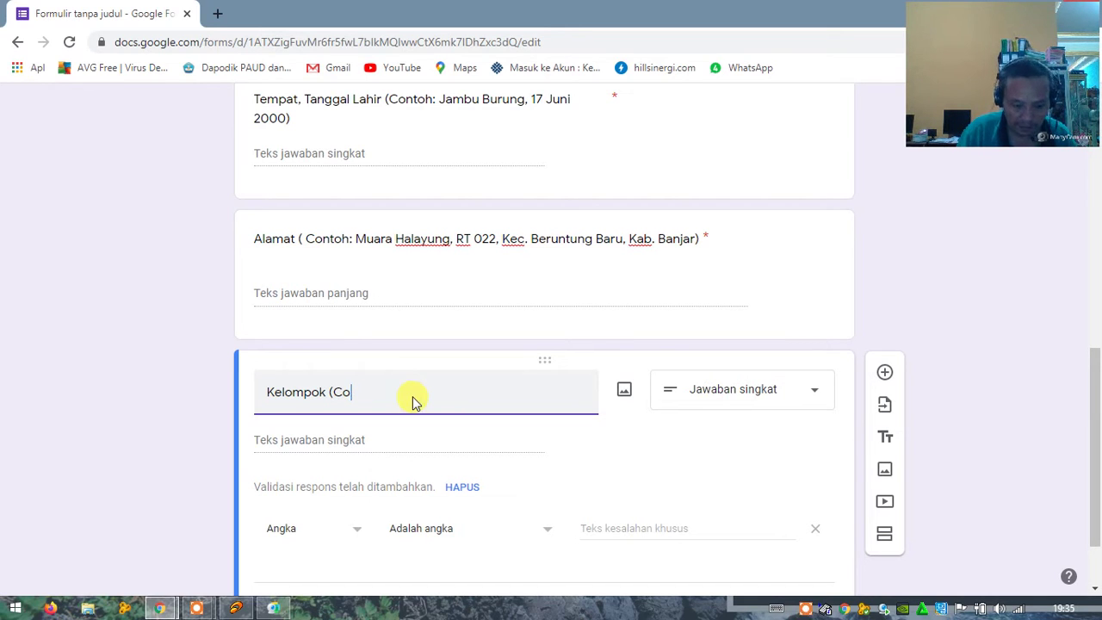
type("toh")
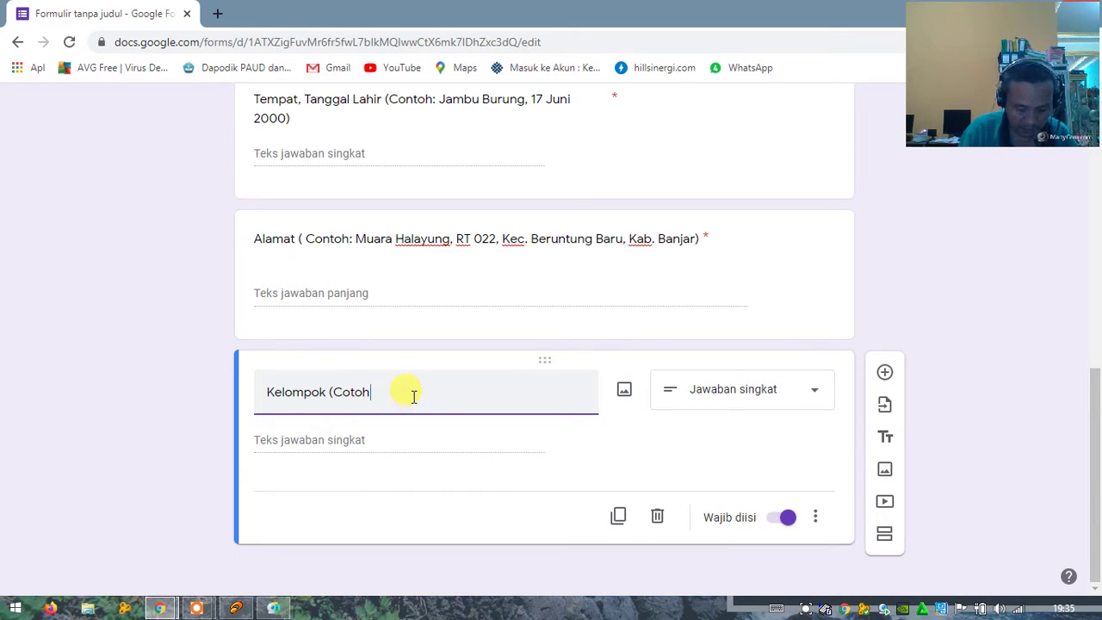
type(": Tiga")
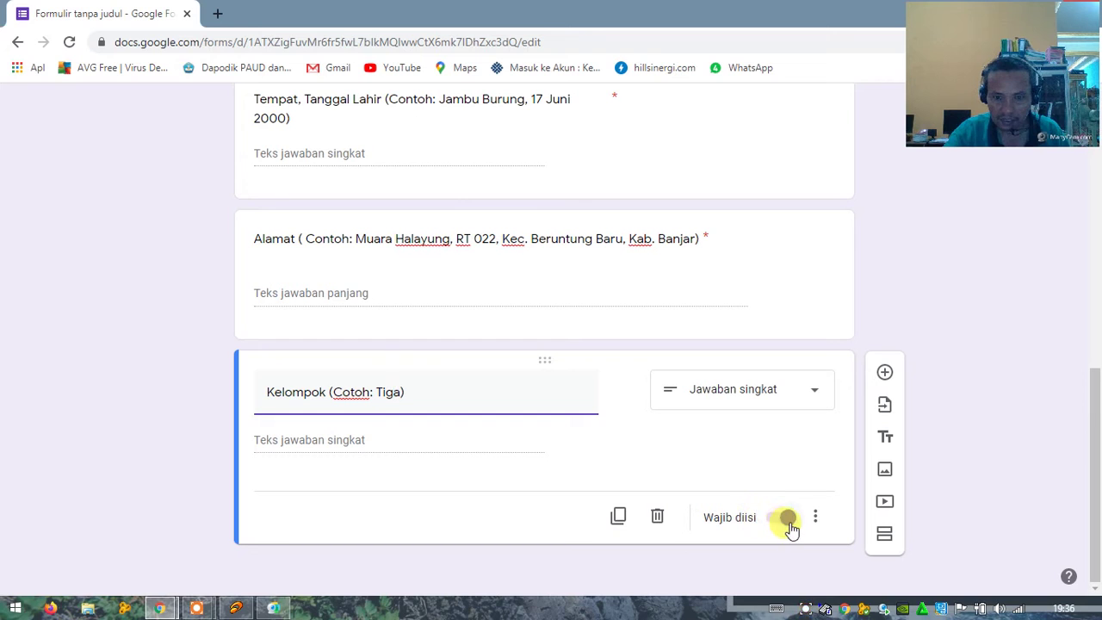
Step: Add a short-answer question titled Jadwal Praktik below Kelompok
left_click(884, 372)
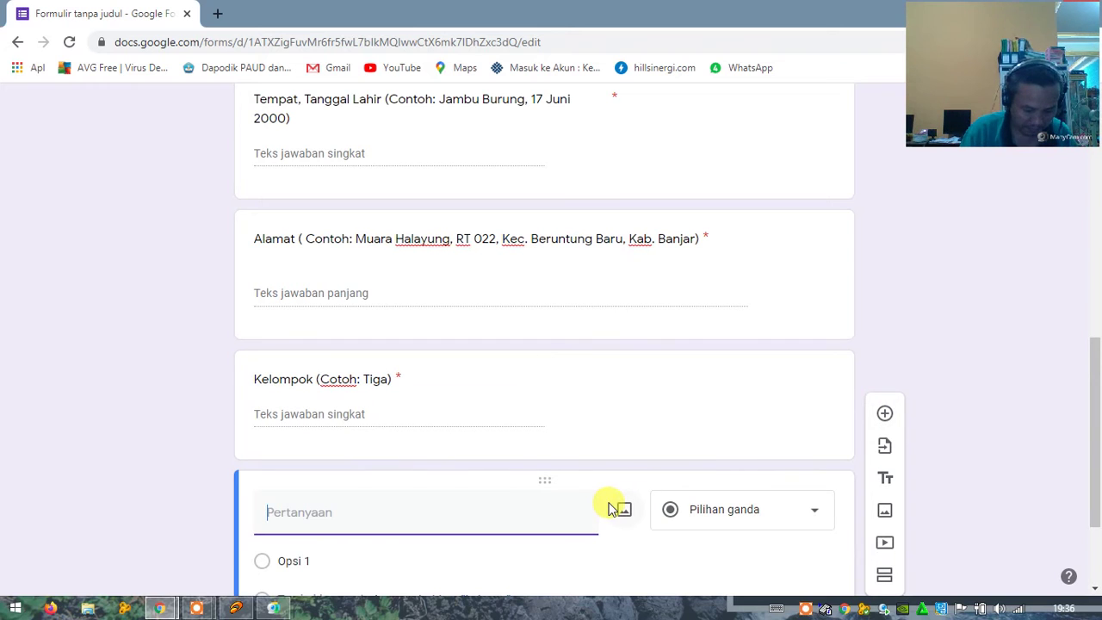
type("Jadwal")
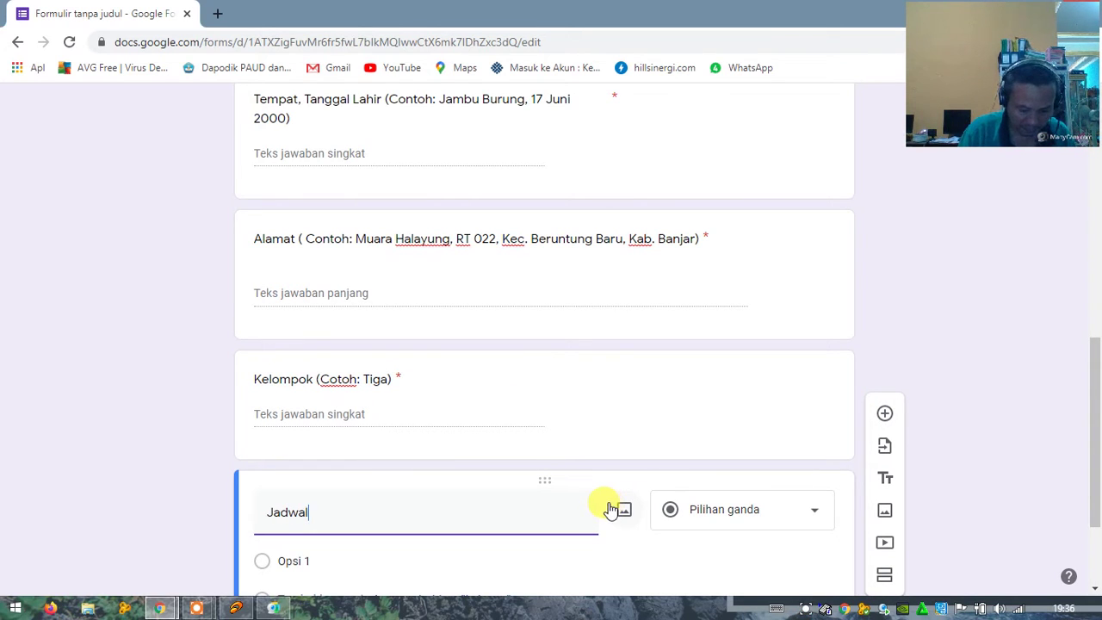
type(" Prak")
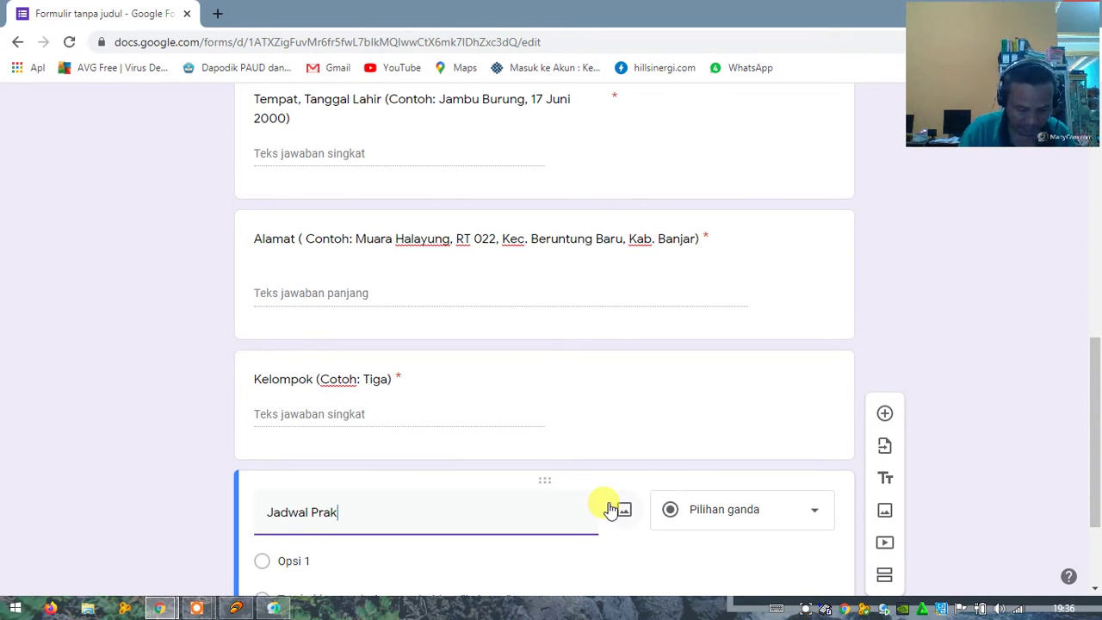
type("tik")
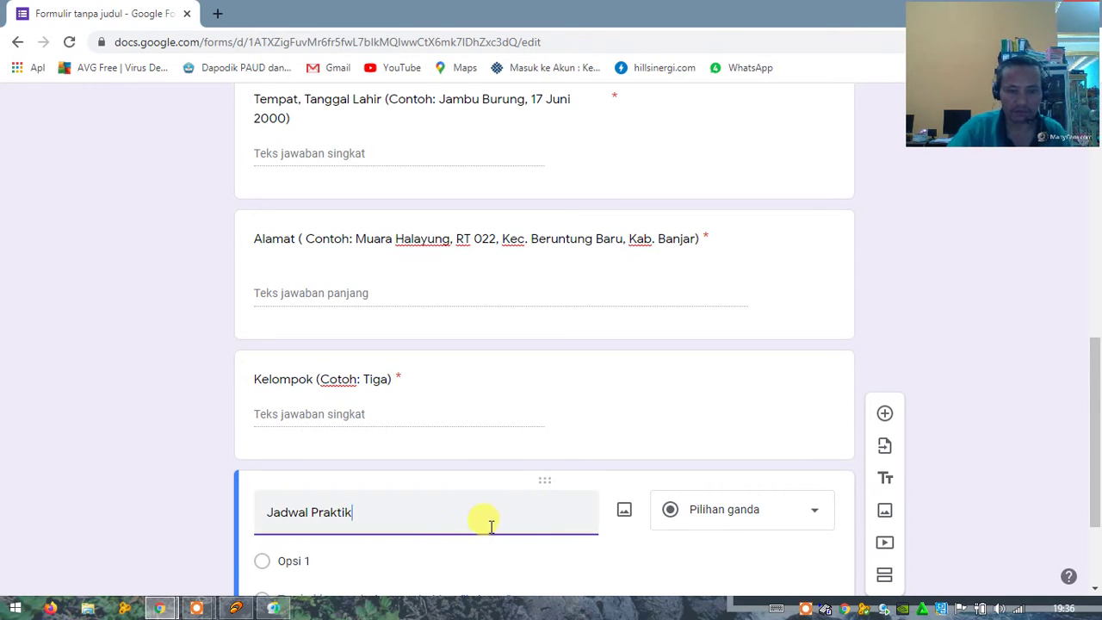
scroll(464, 509, "down", 1)
scroll(465, 508, "down", 1)
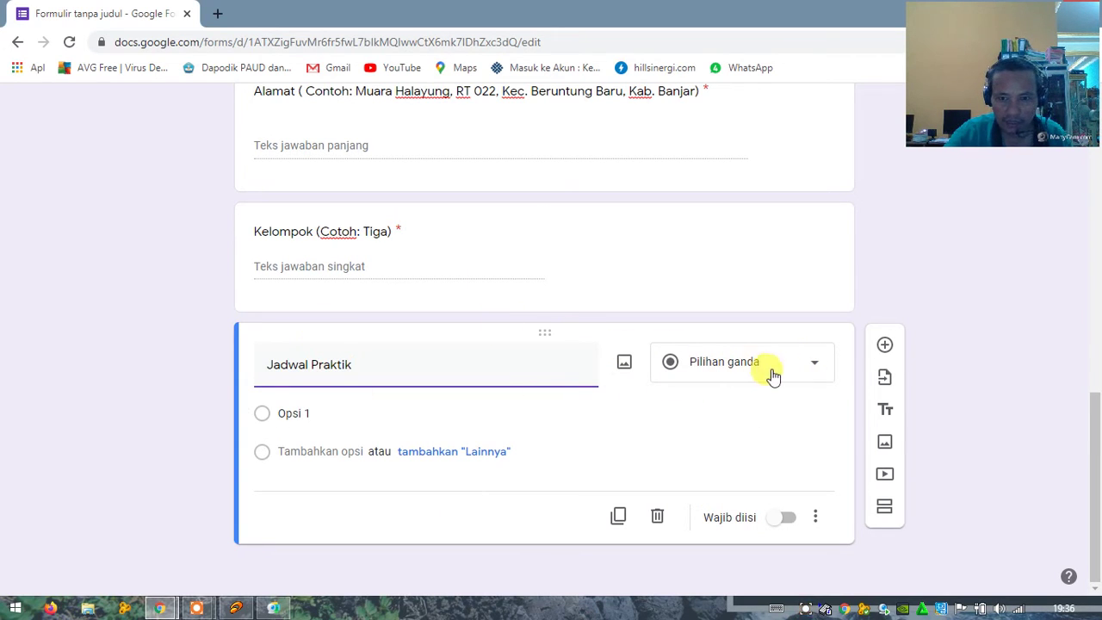
left_click(813, 367)
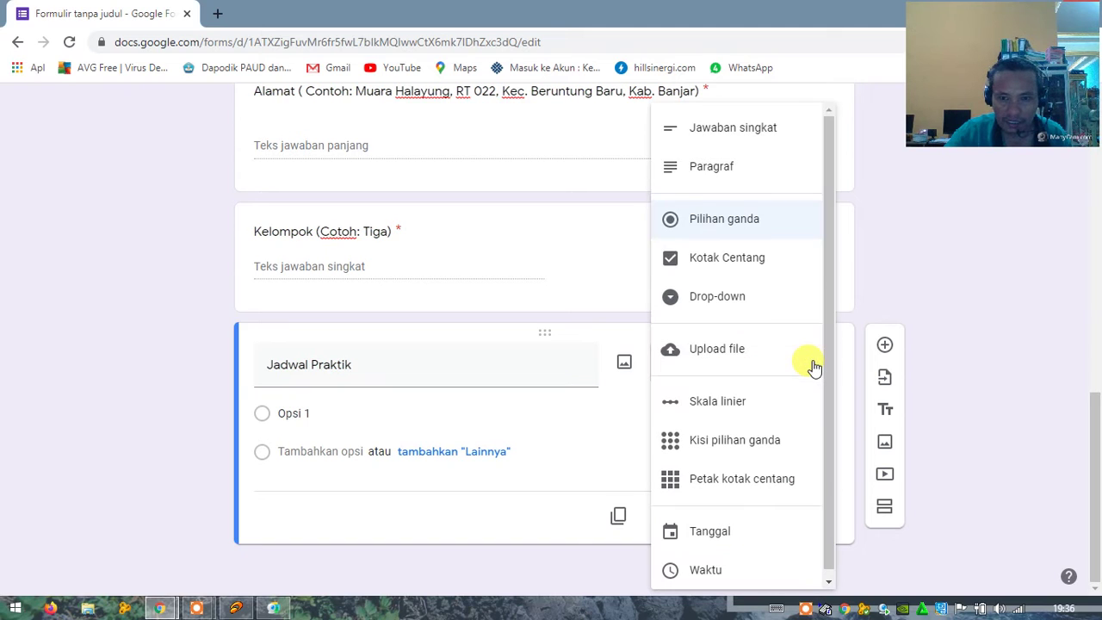
left_click(719, 130)
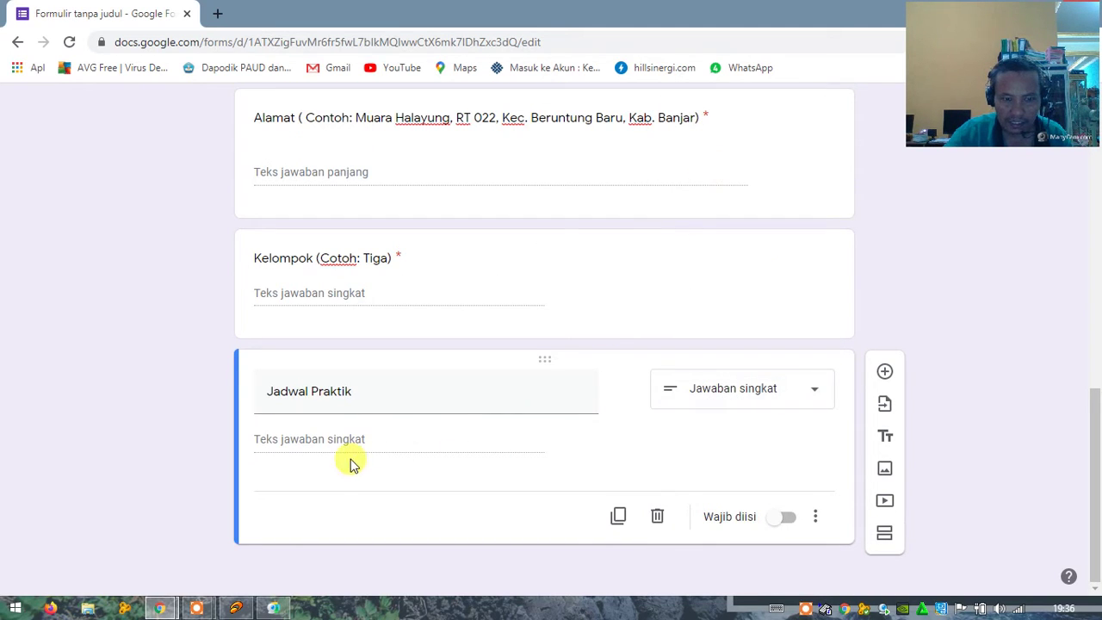
triple_click(358, 390)
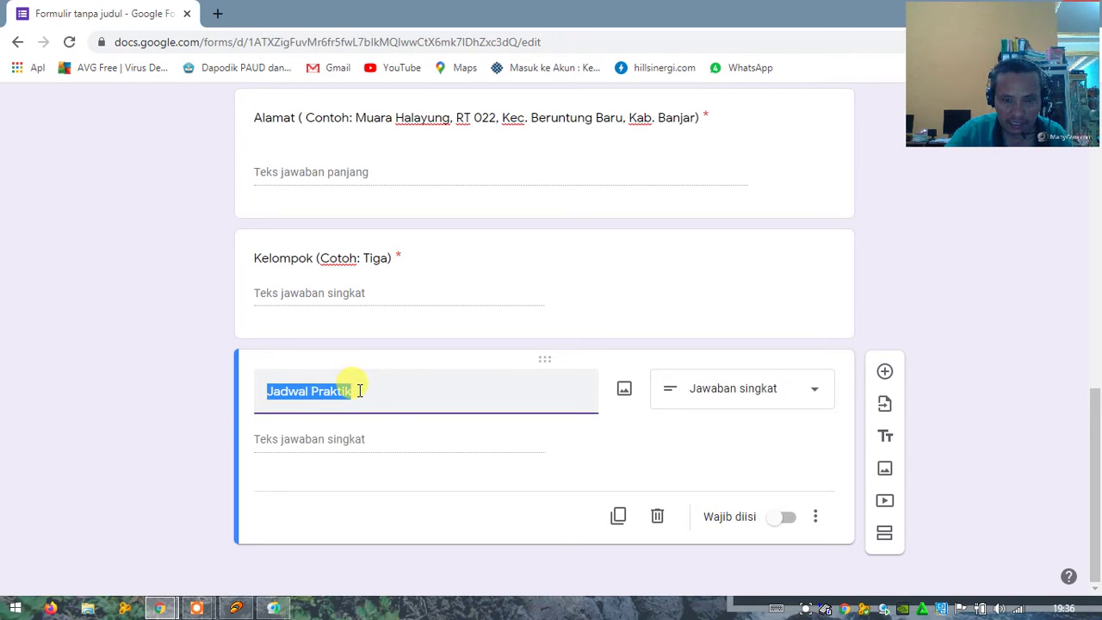
left_click(815, 396)
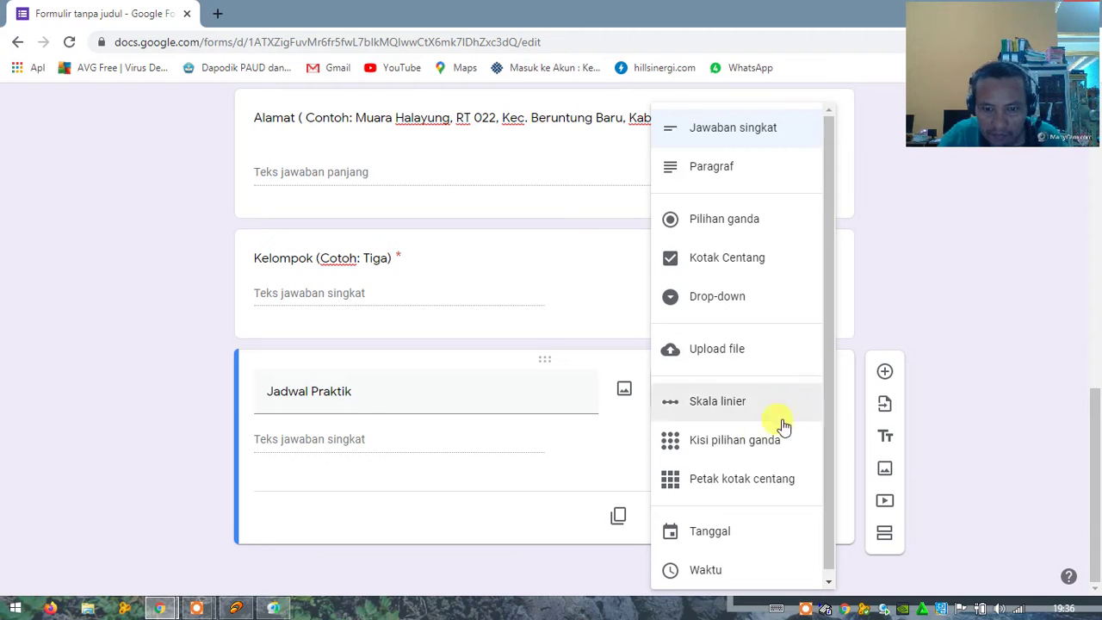
left_click_drag(828, 368, 840, 426)
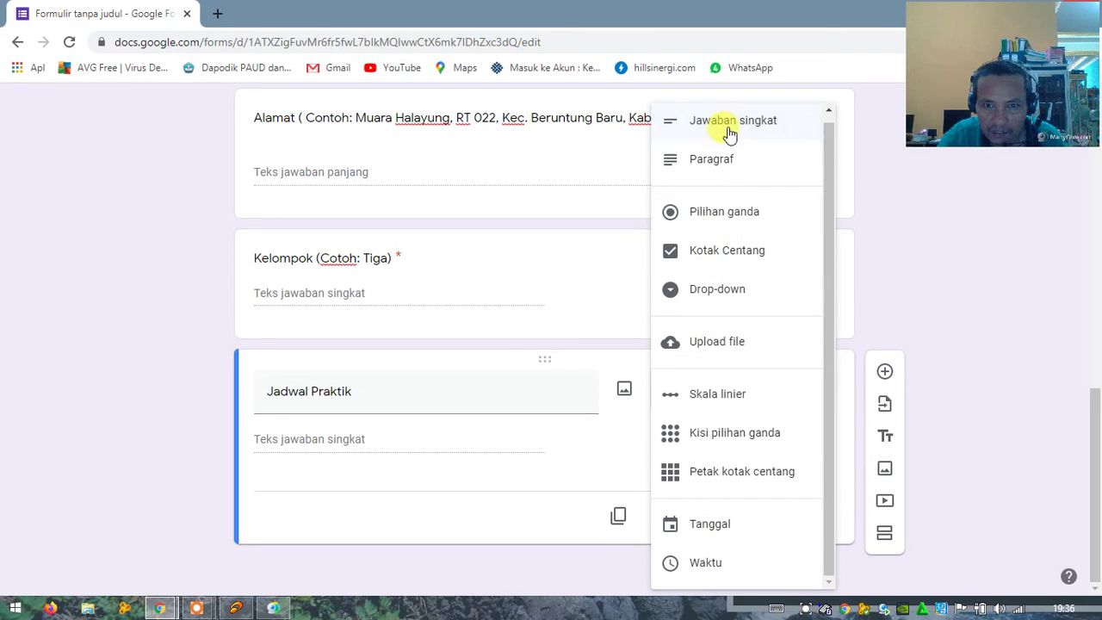
left_click(368, 391)
Step: Complete the title with '(Hari Kamis dan Jumat Pukul 04:00 Sore' and make it required
left_click(369, 391)
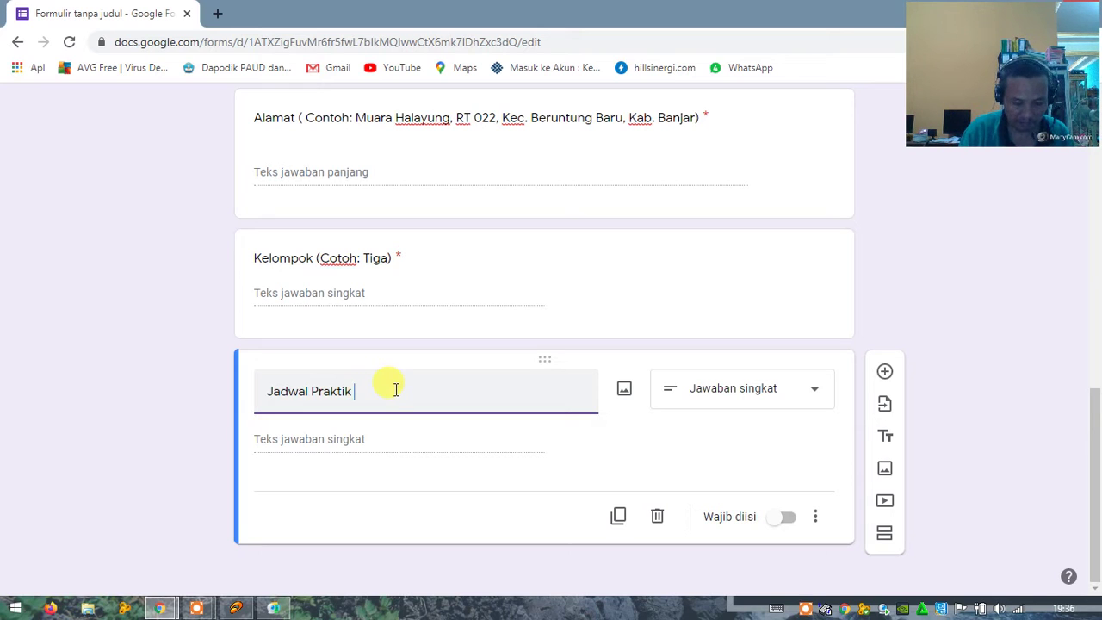
type("(Ha")
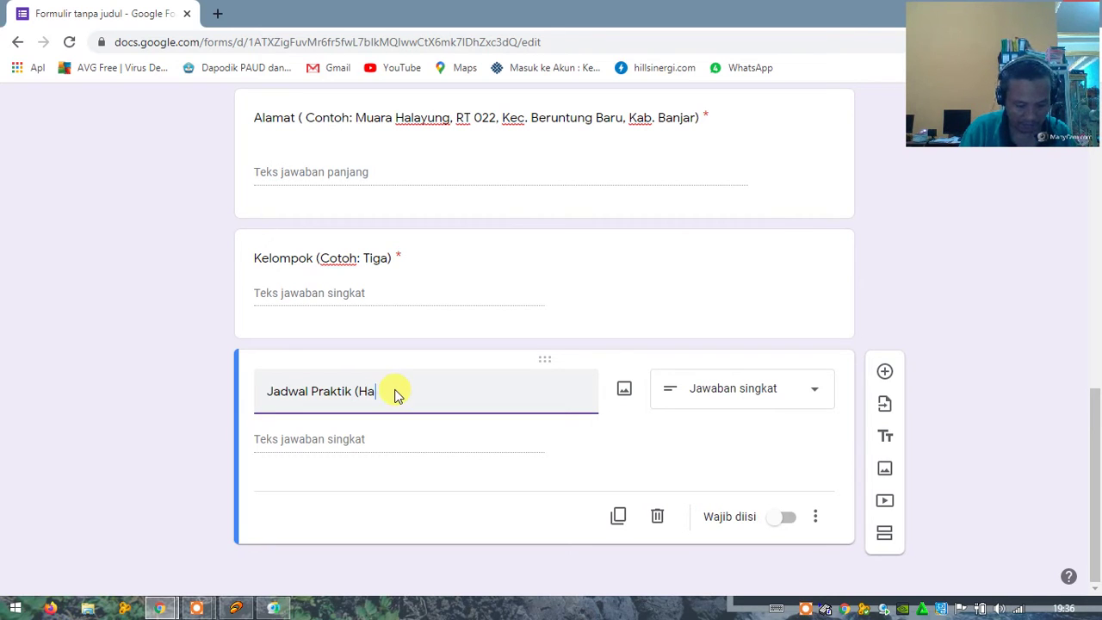
type("ri Kami")
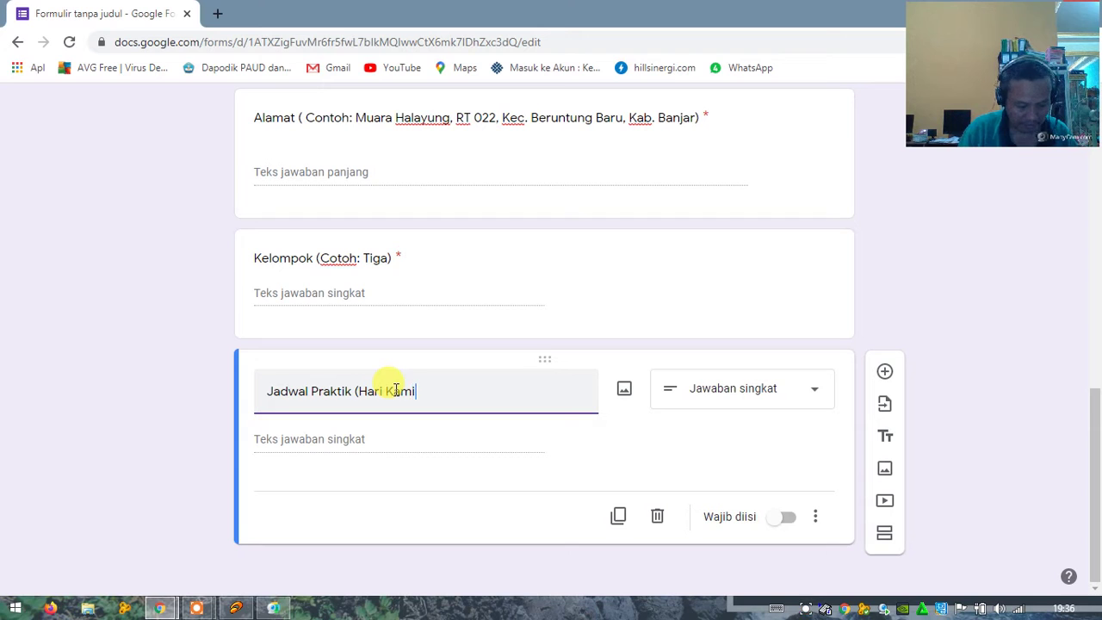
type("s")
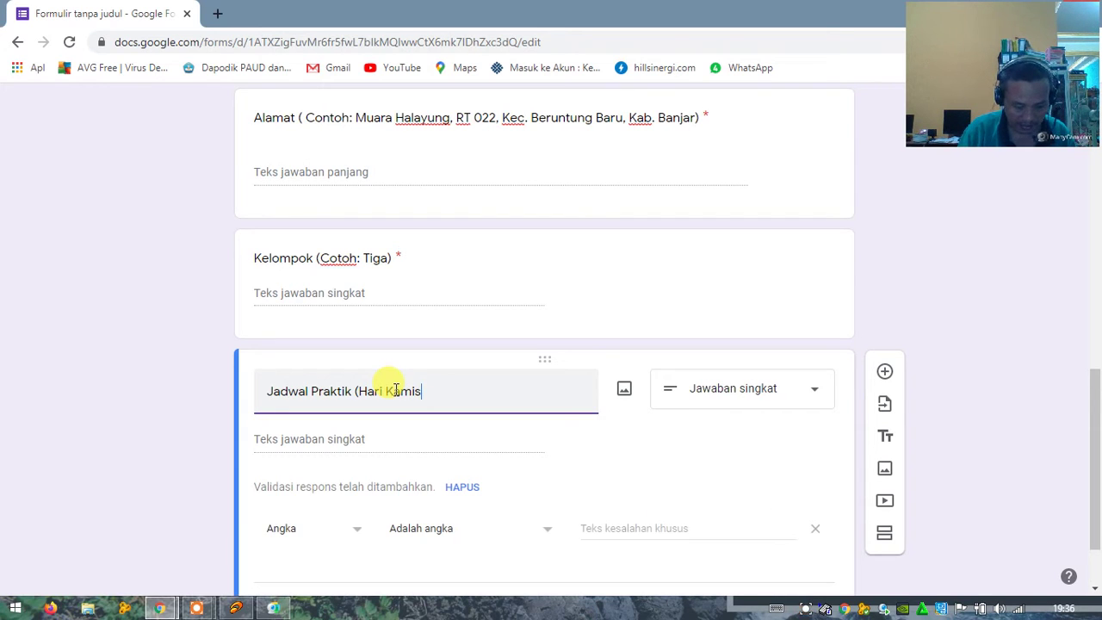
type(" dan J")
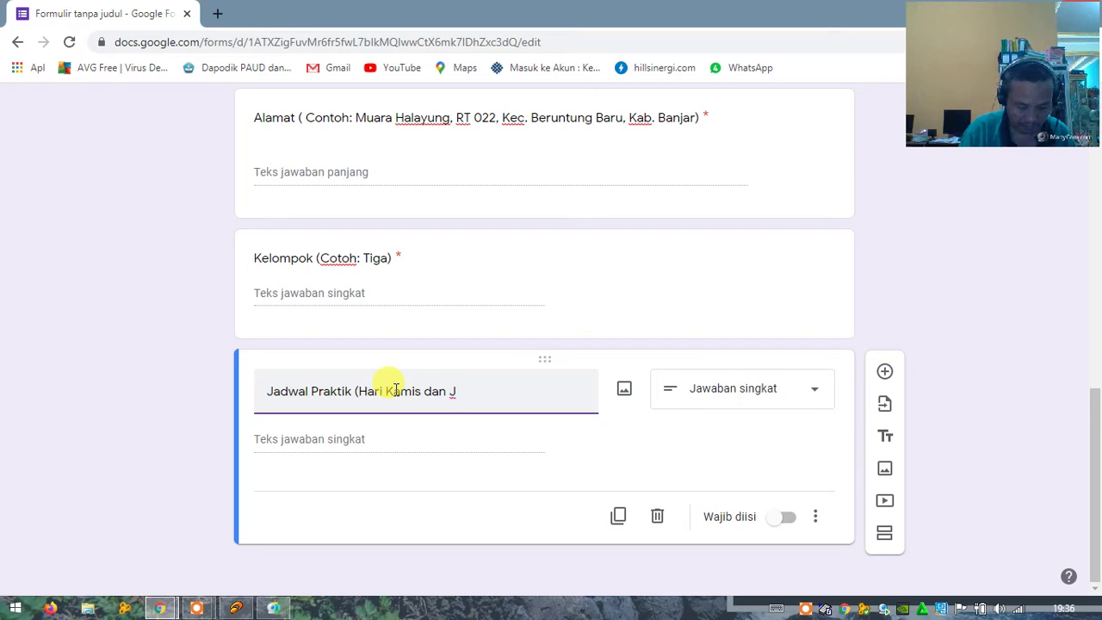
type("umat Pukul 04:0")
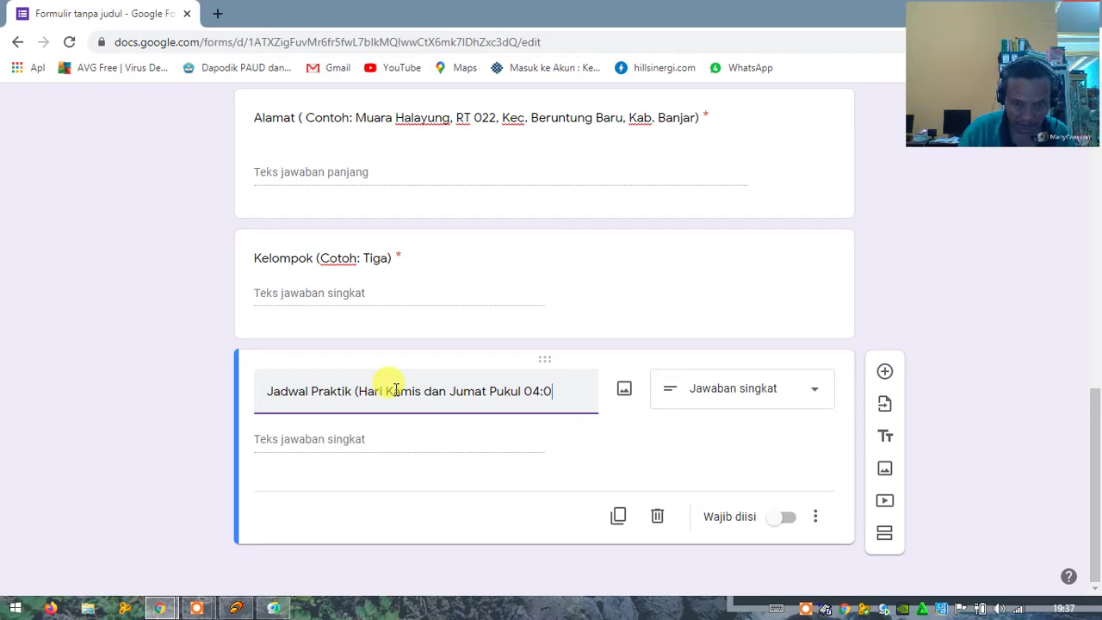
type("0 ")
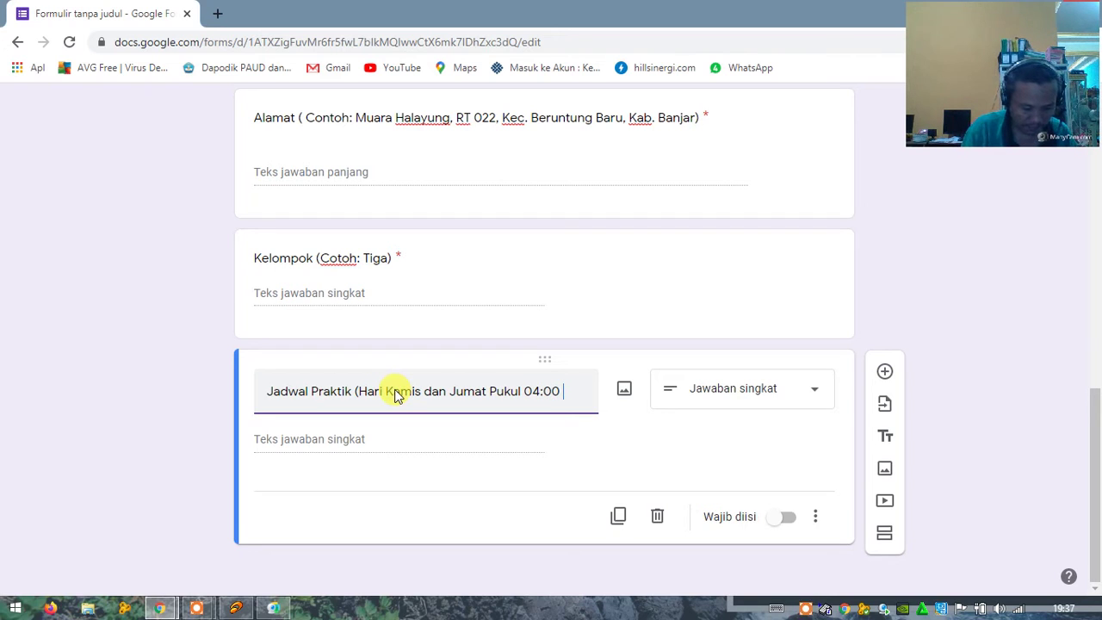
type("Sore")
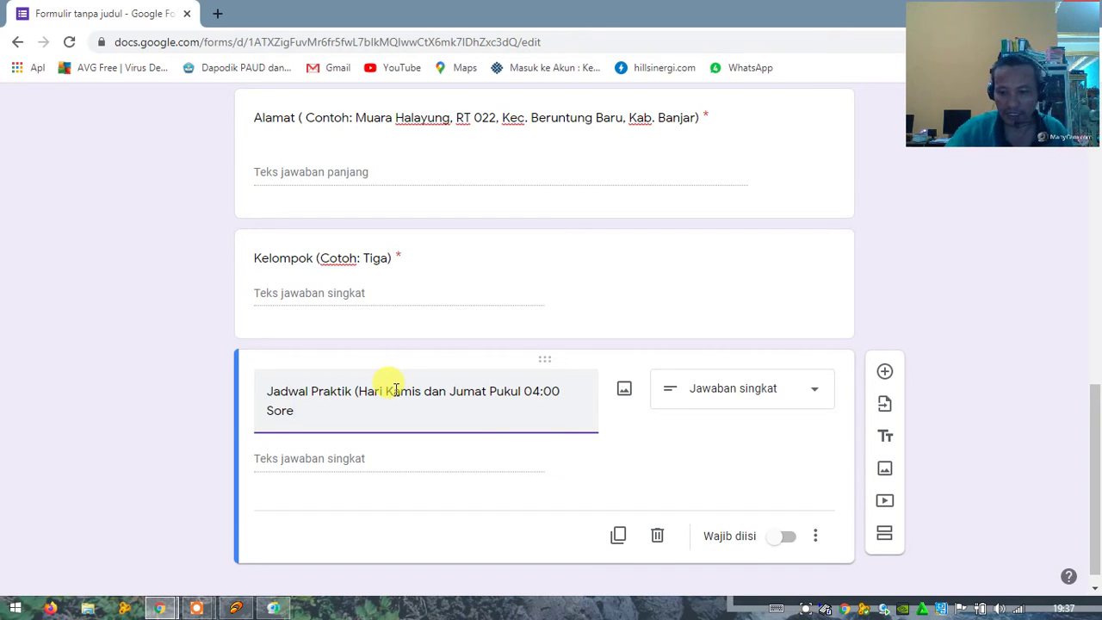
left_click(781, 537)
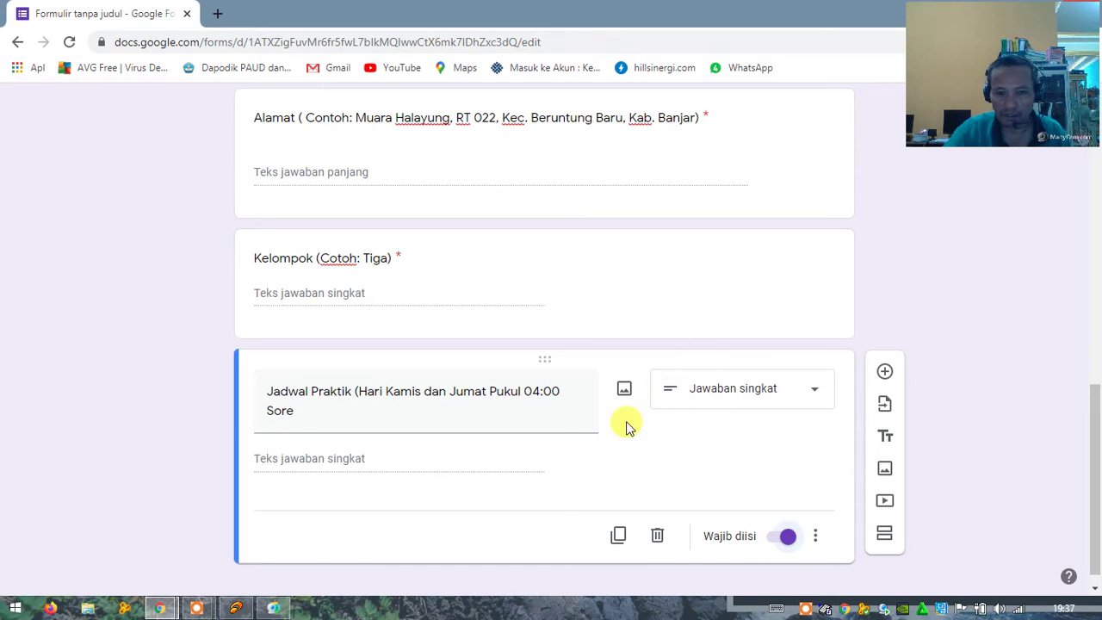
scroll(571, 482, "down", 1)
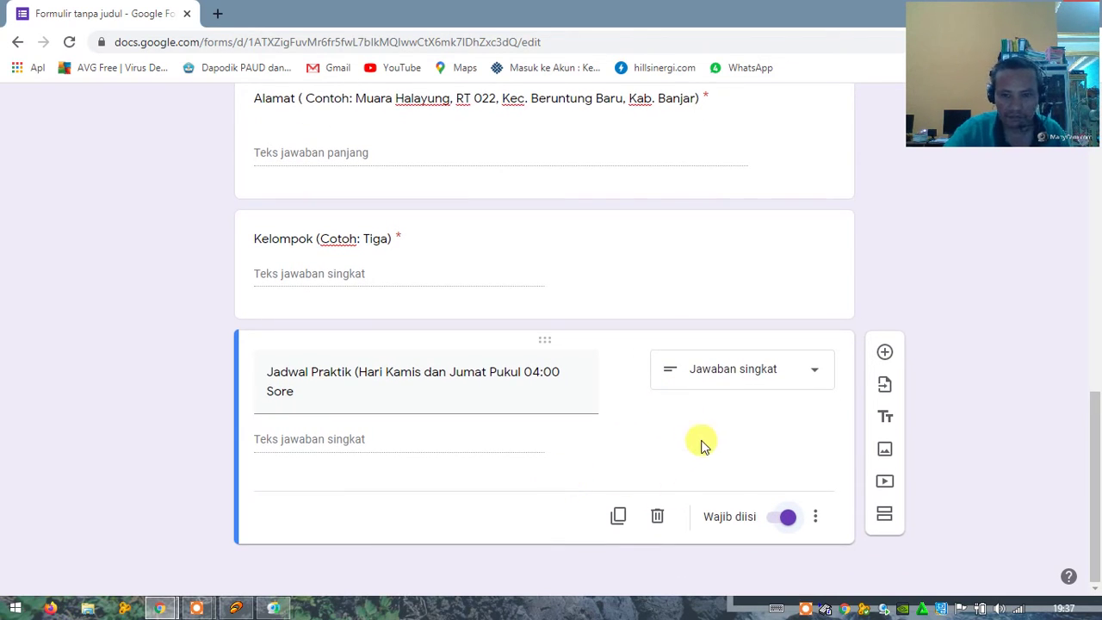
Step: Add a 'Nomor HP/WA aktif' question below Jadwal Praktik, validated as Angka > Adalah angka
left_click(884, 352)
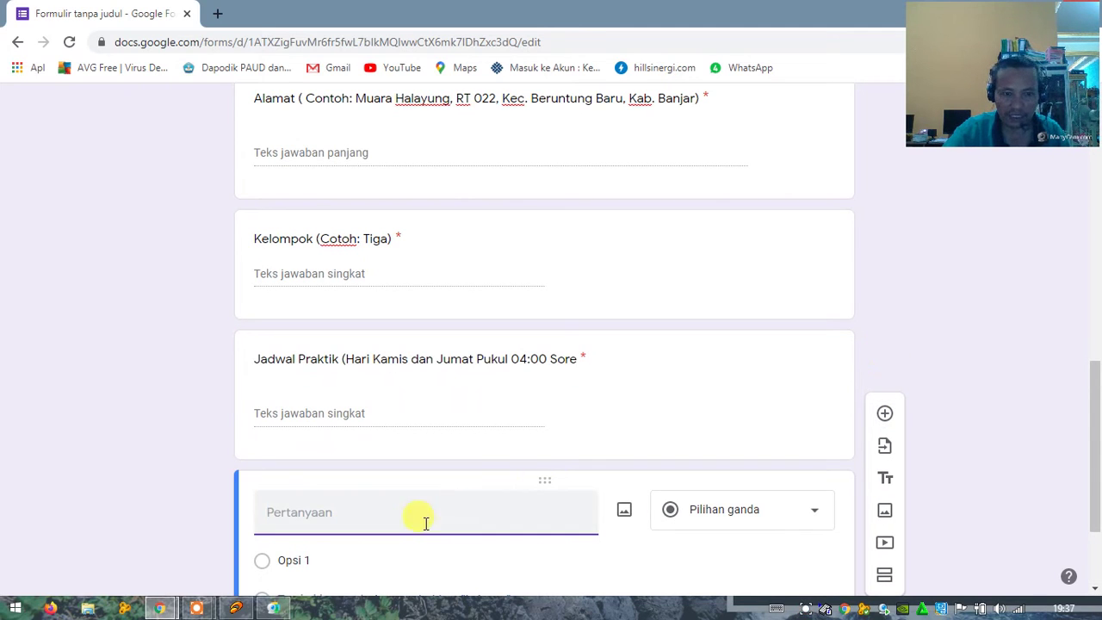
type("Nomor")
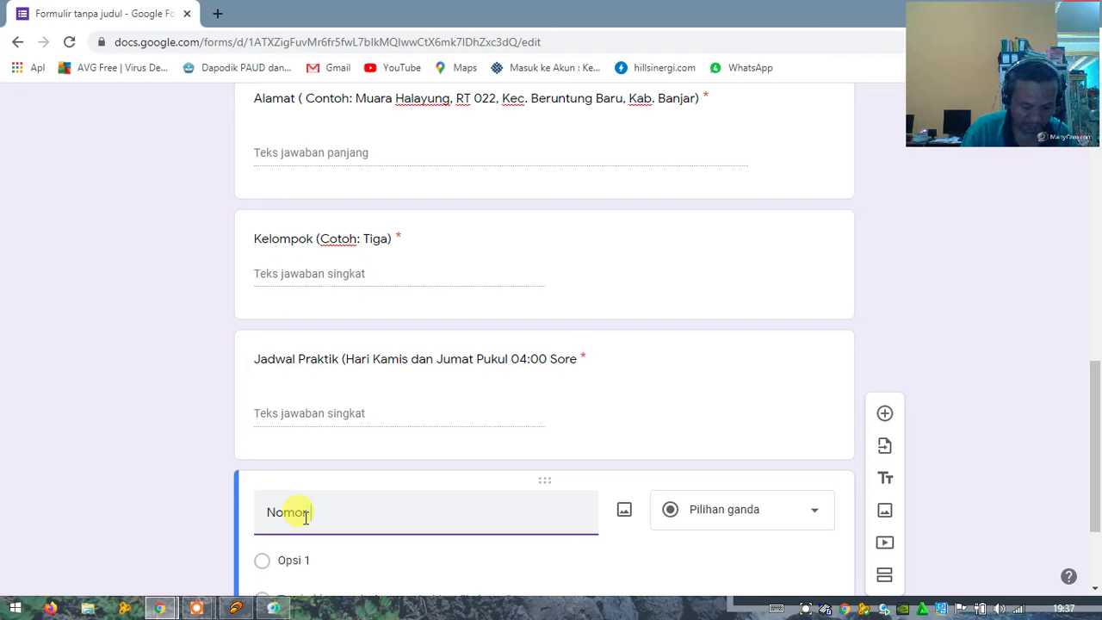
type(" HP/")
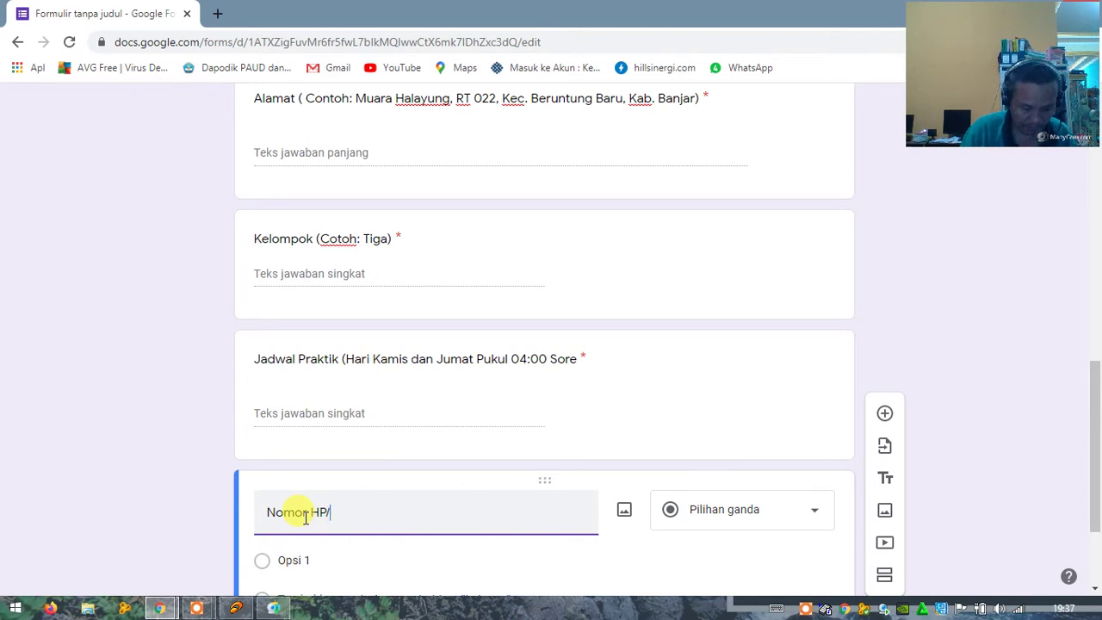
type("WA a")
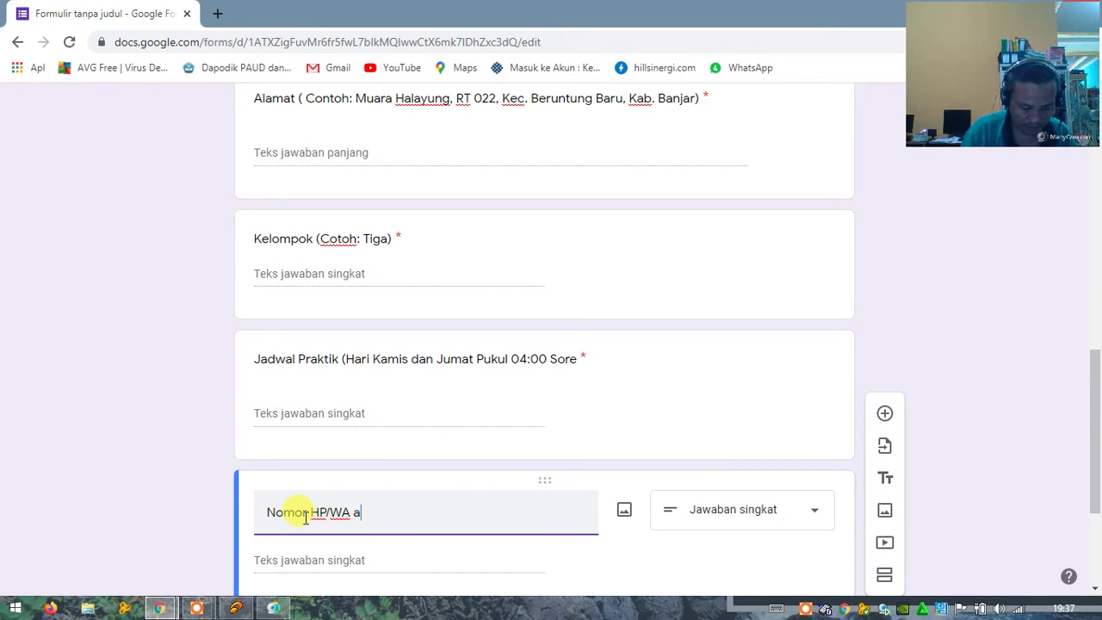
type("ktif")
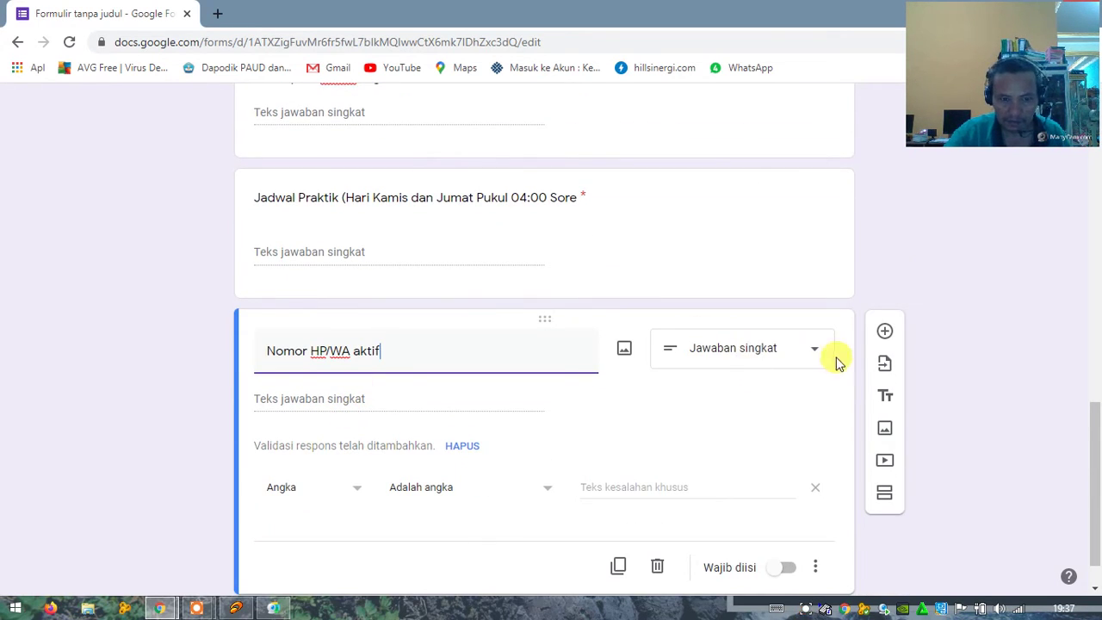
left_click(358, 495)
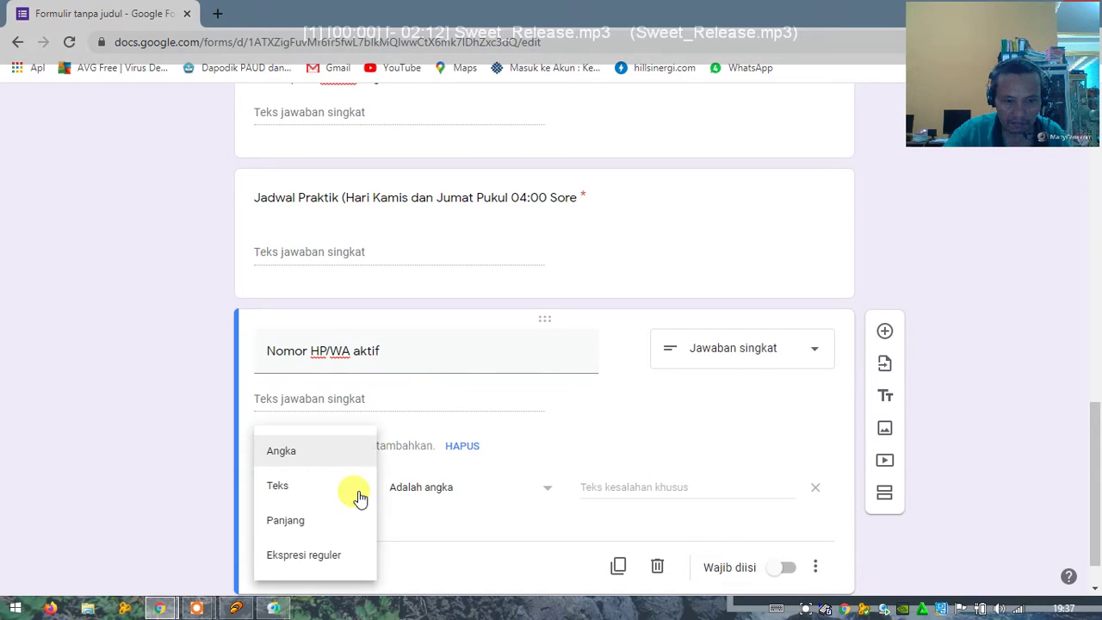
left_click(301, 456)
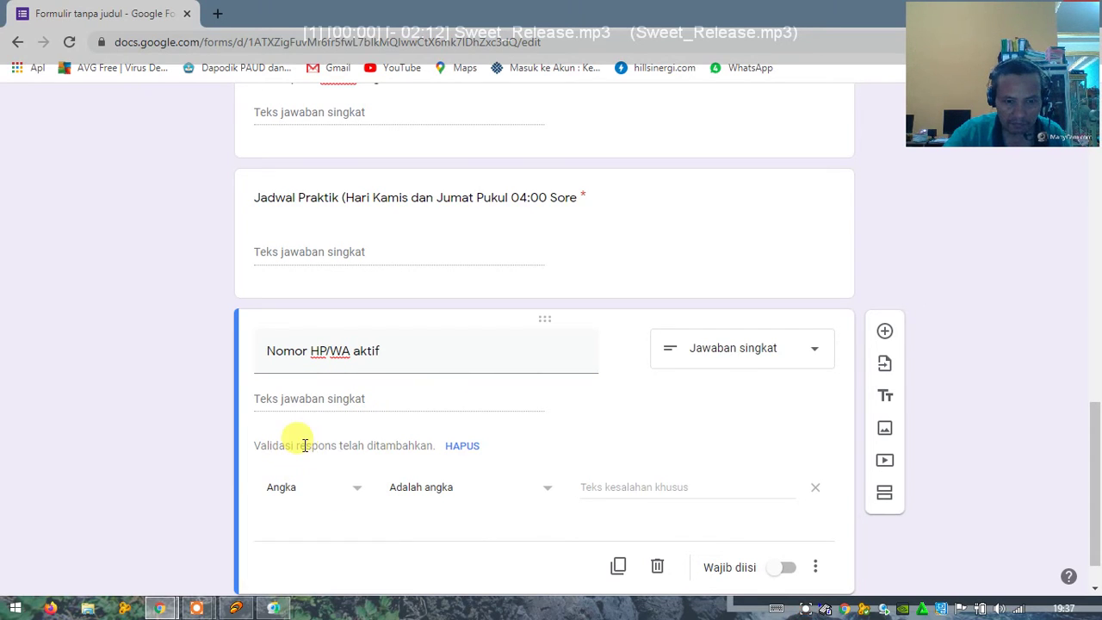
left_click(546, 490)
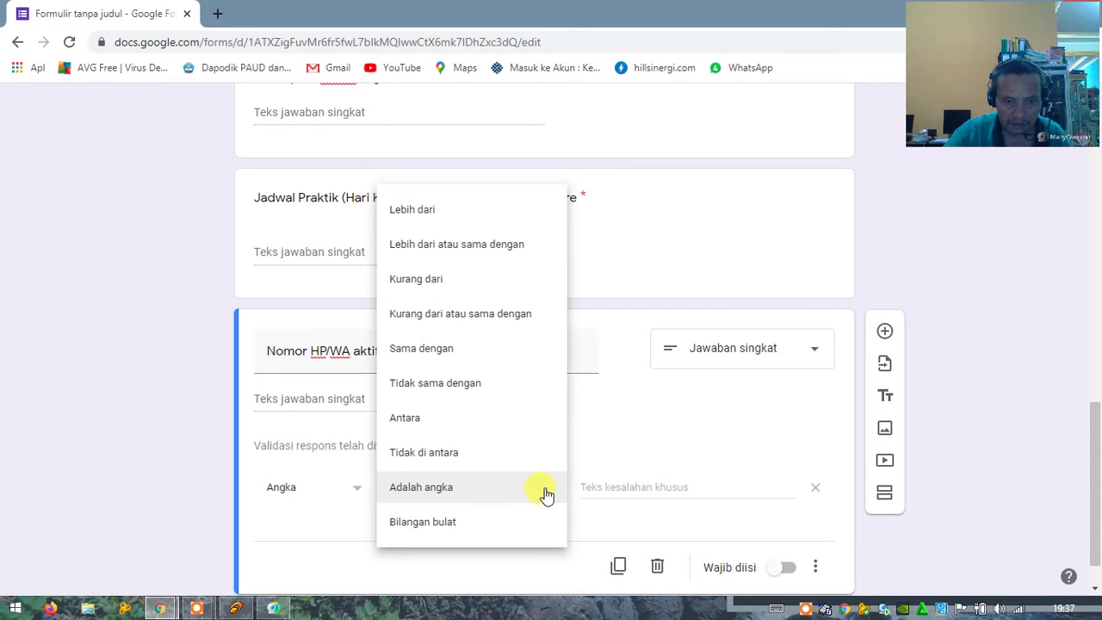
left_click(474, 493)
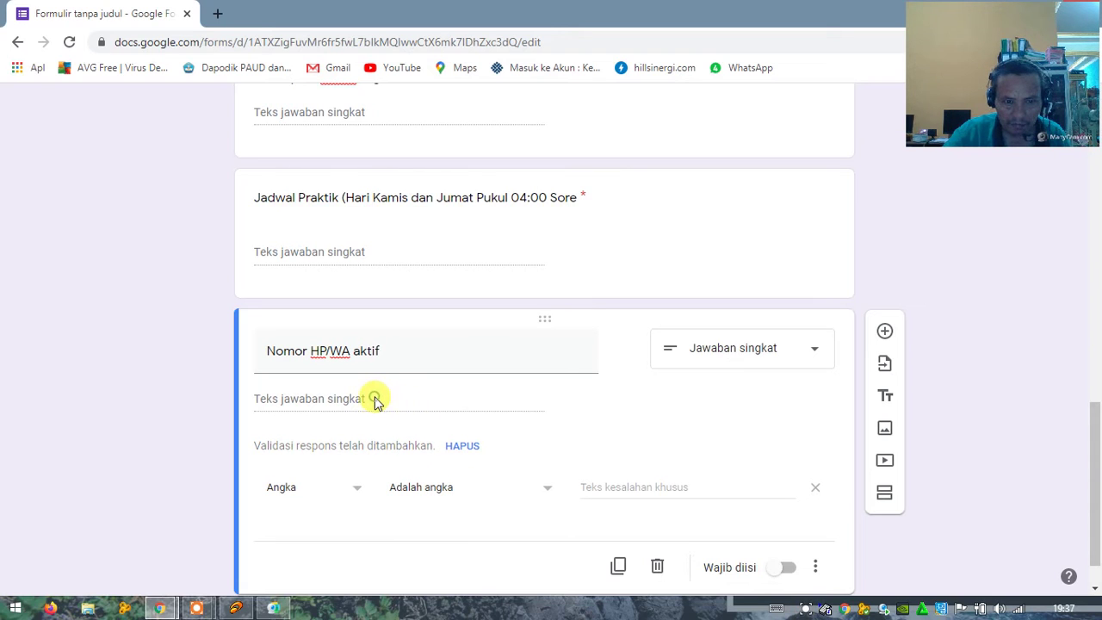
Step: Switch on Wajib diisi so the phone number question is required
left_click(333, 350)
triple_click(331, 349)
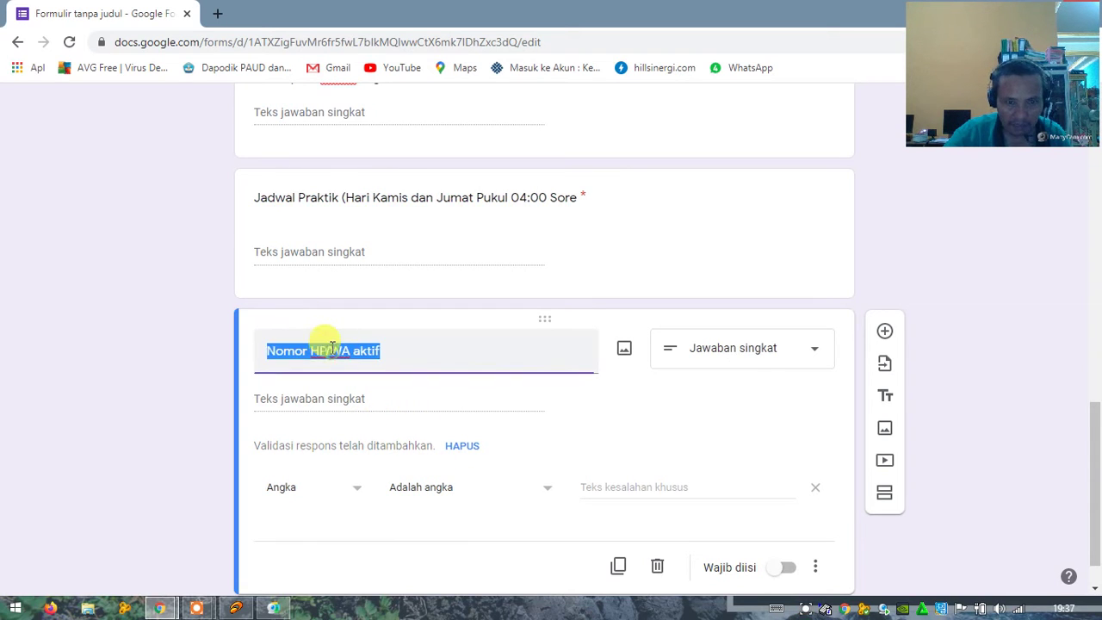
left_click(332, 350)
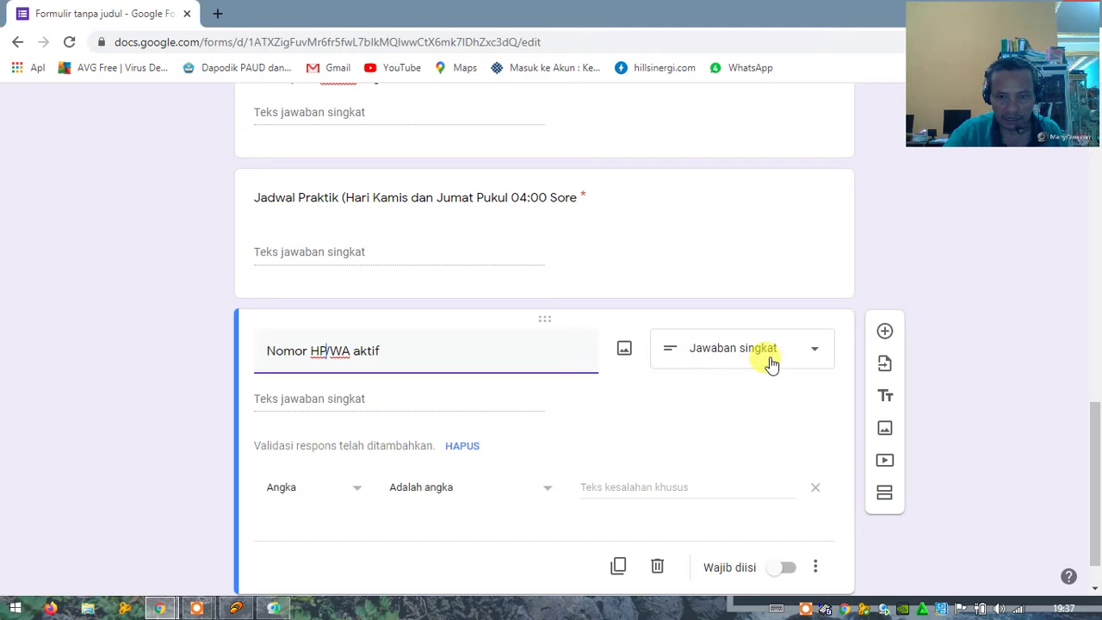
left_click(776, 571)
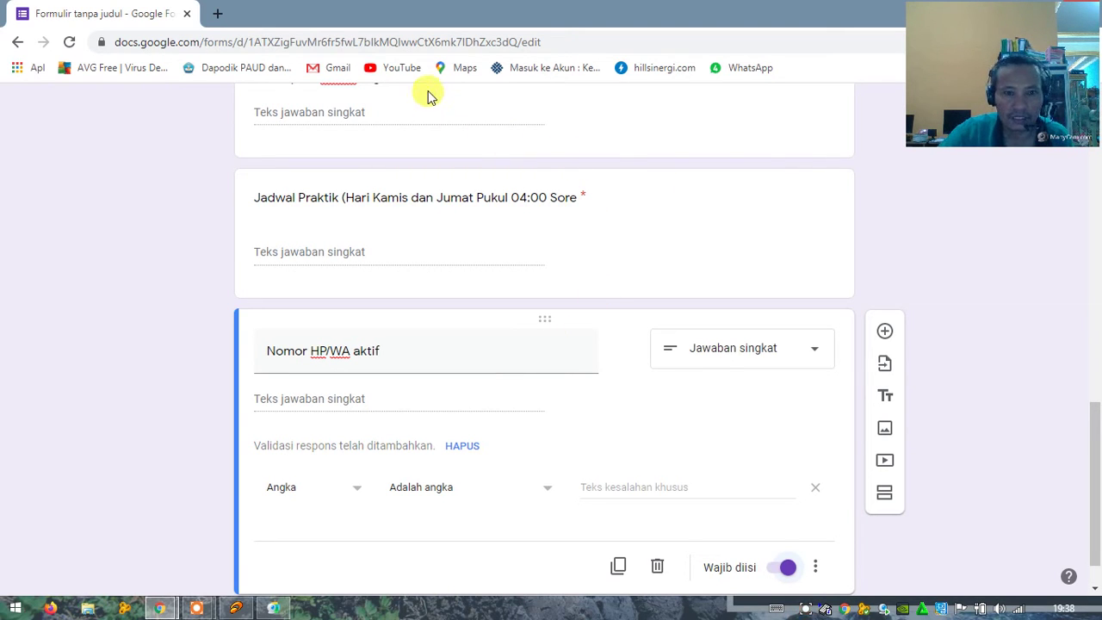
Step: Insert a question below Nomor HP/WA aktif and title it 'Poto Peserta 3x4'
left_click(885, 330)
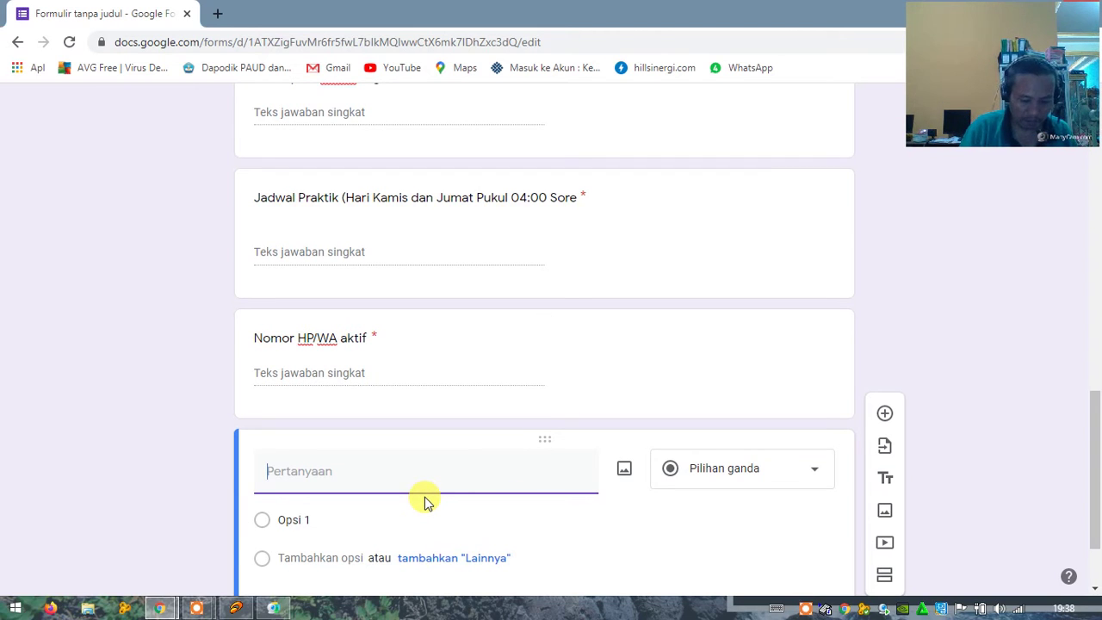
type("Poto")
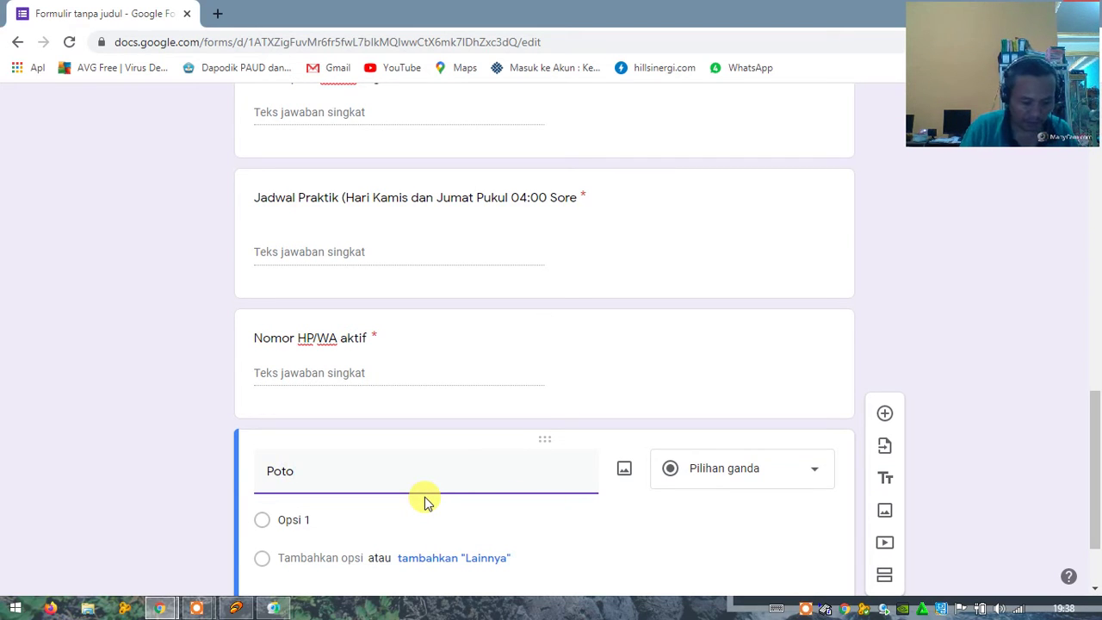
type(" Peserta 3")
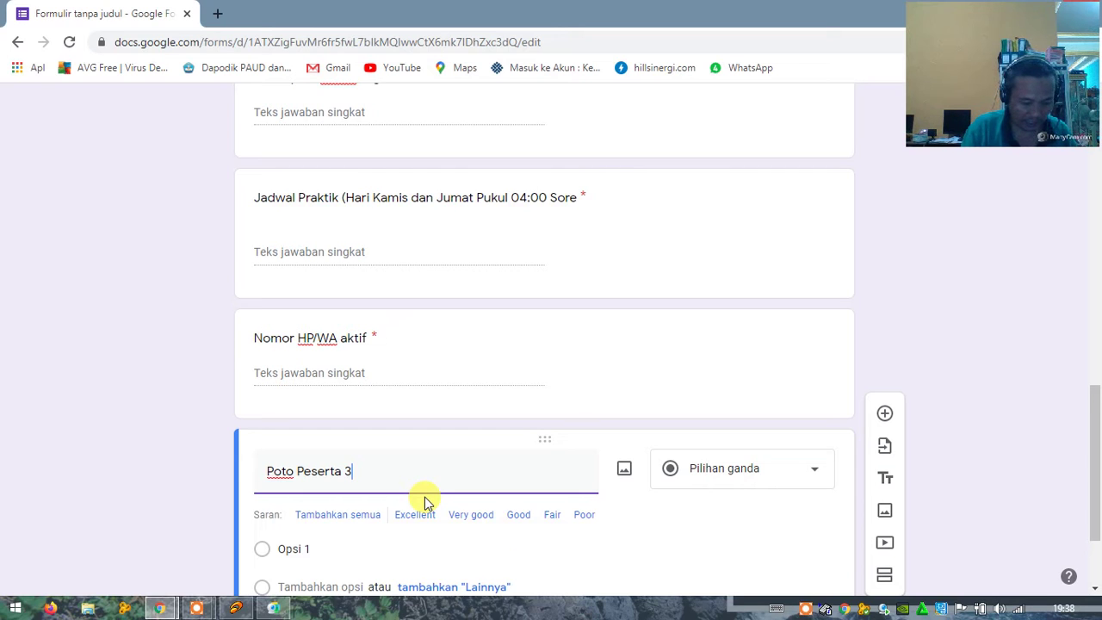
type("x4")
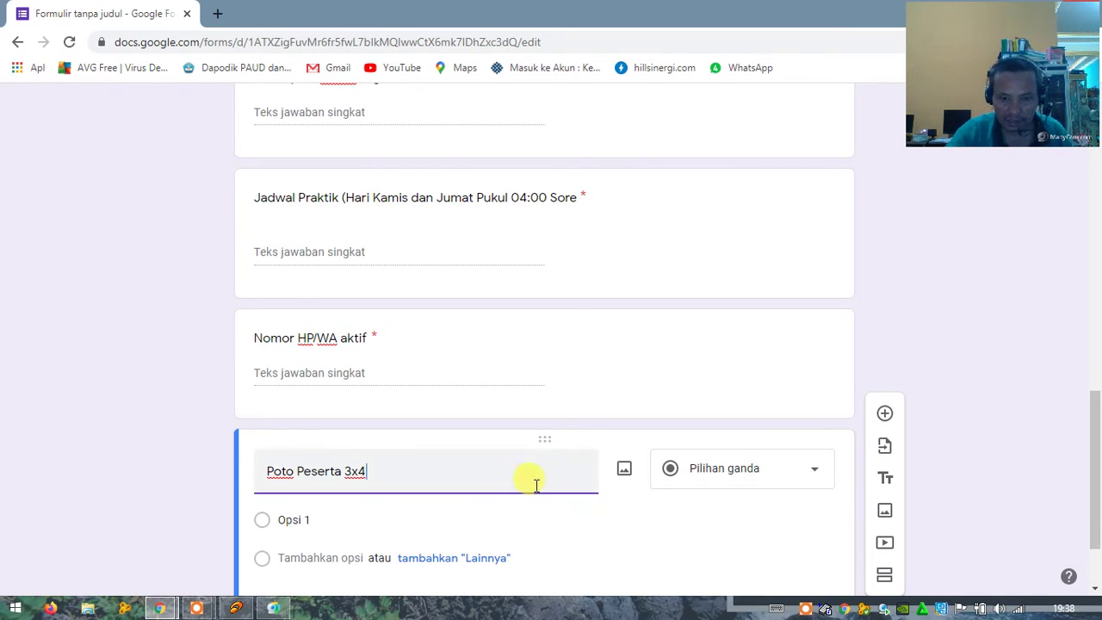
Step: Change the question type to Upload file and accept the Drive upload notice with Lanjutkan
left_click(816, 471)
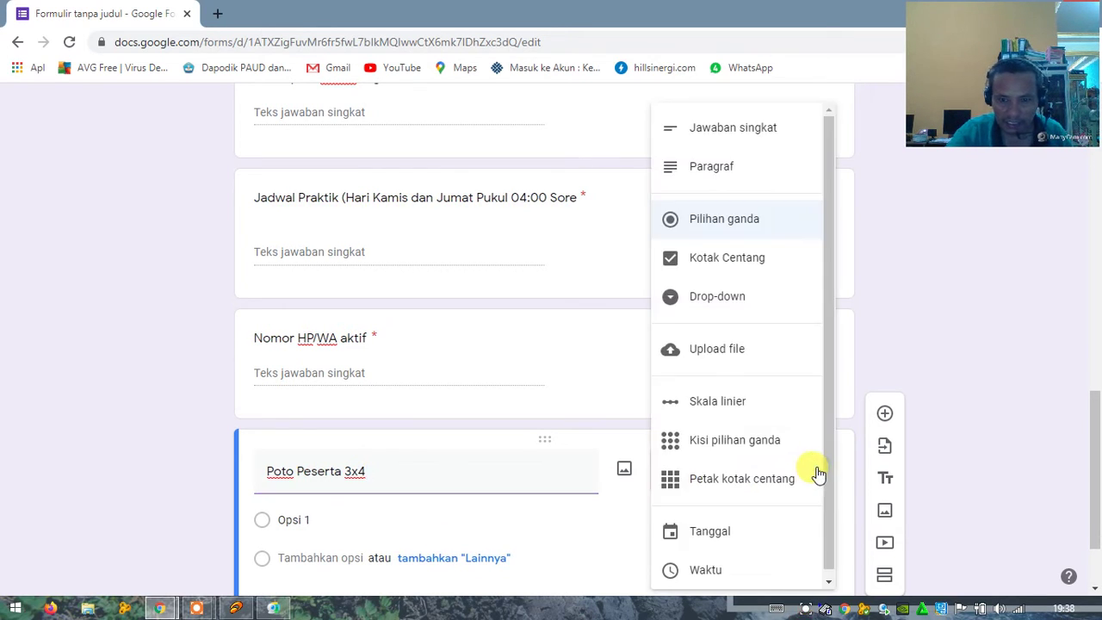
mouse_move(829, 386)
left_mouse_down()
mouse_move(832, 432)
mouse_move(833, 387)
left_mouse_up()
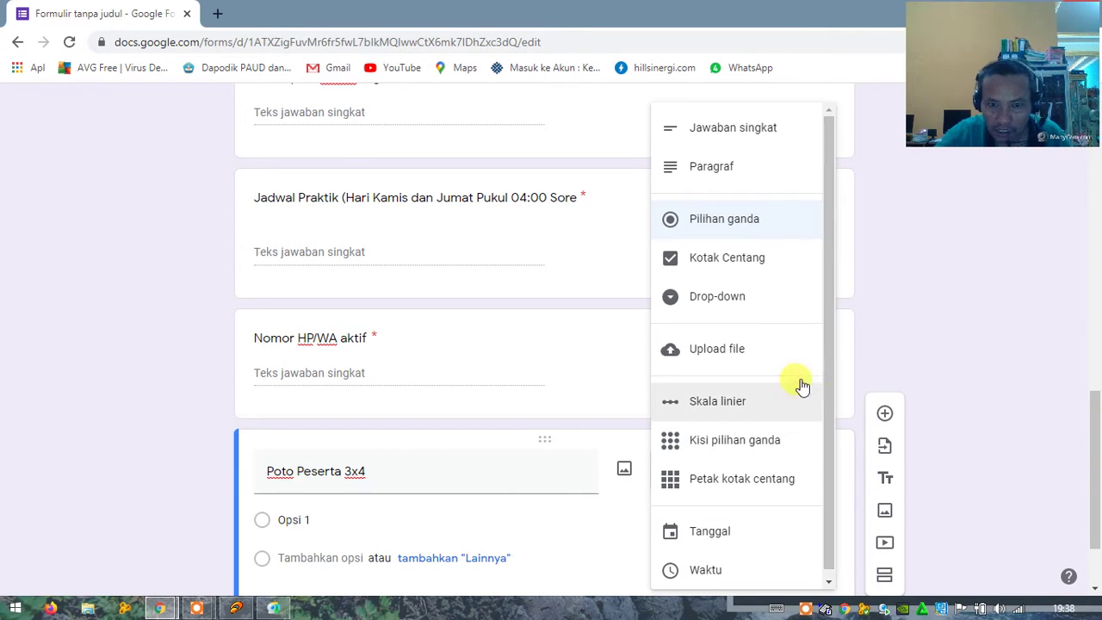
left_click(728, 357)
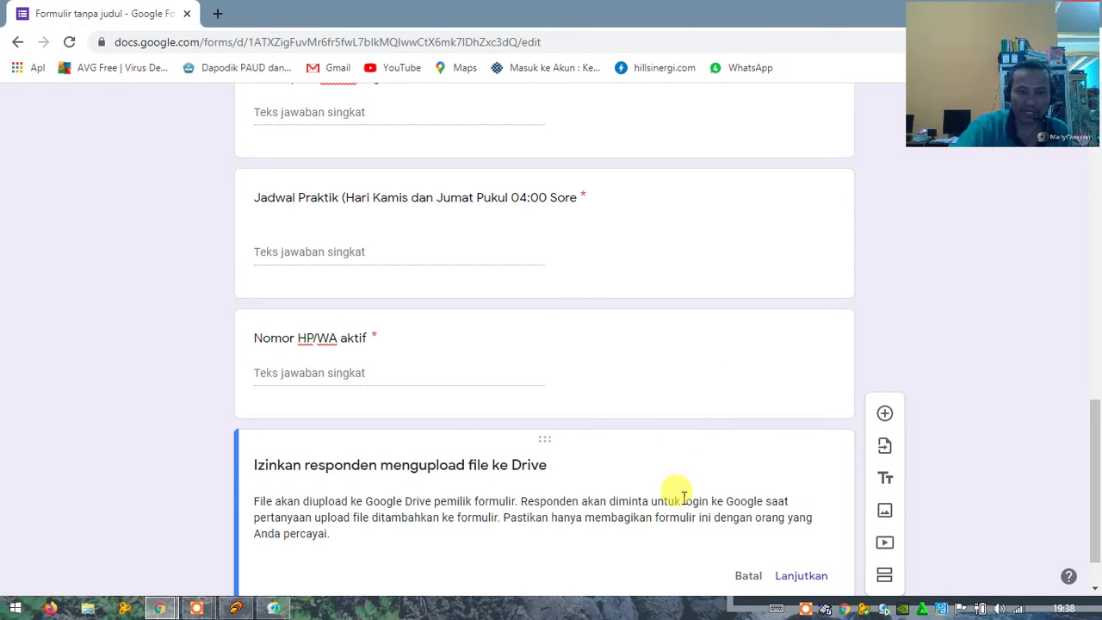
scroll(652, 506, "down", 1)
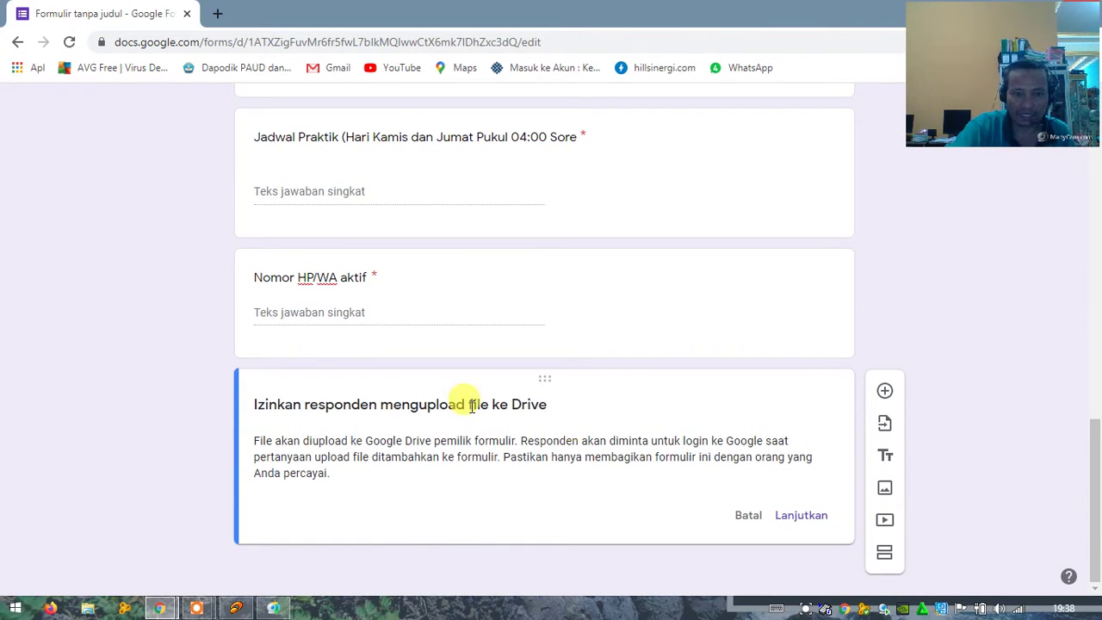
left_click(801, 516)
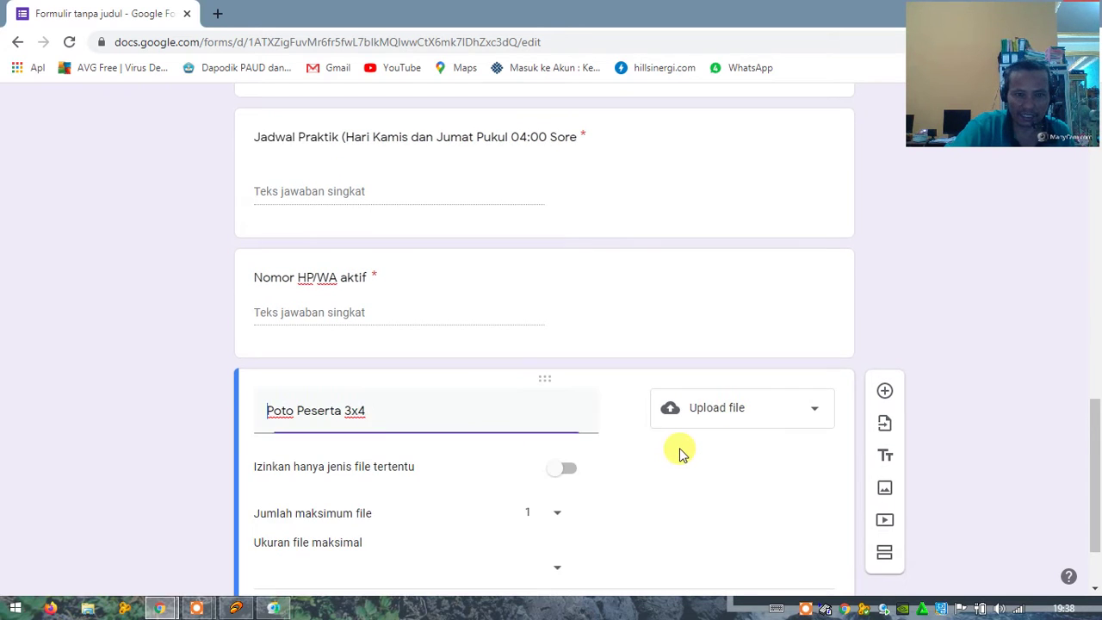
Step: Set Jumlah maksimum file to 5 for the upload question
scroll(680, 491, "down", 2)
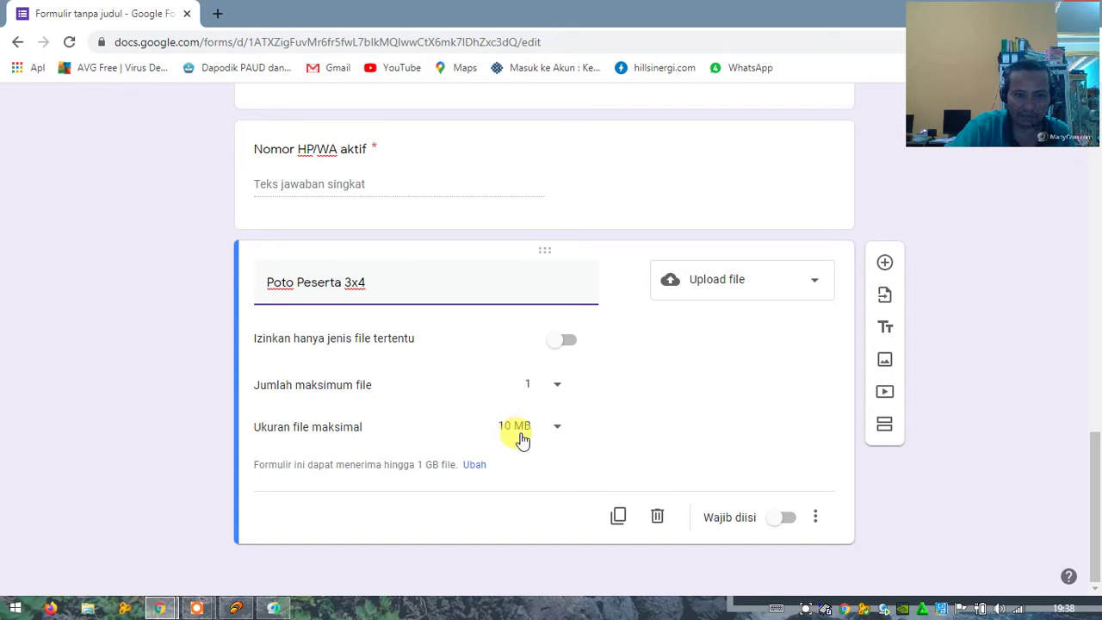
left_click(559, 389)
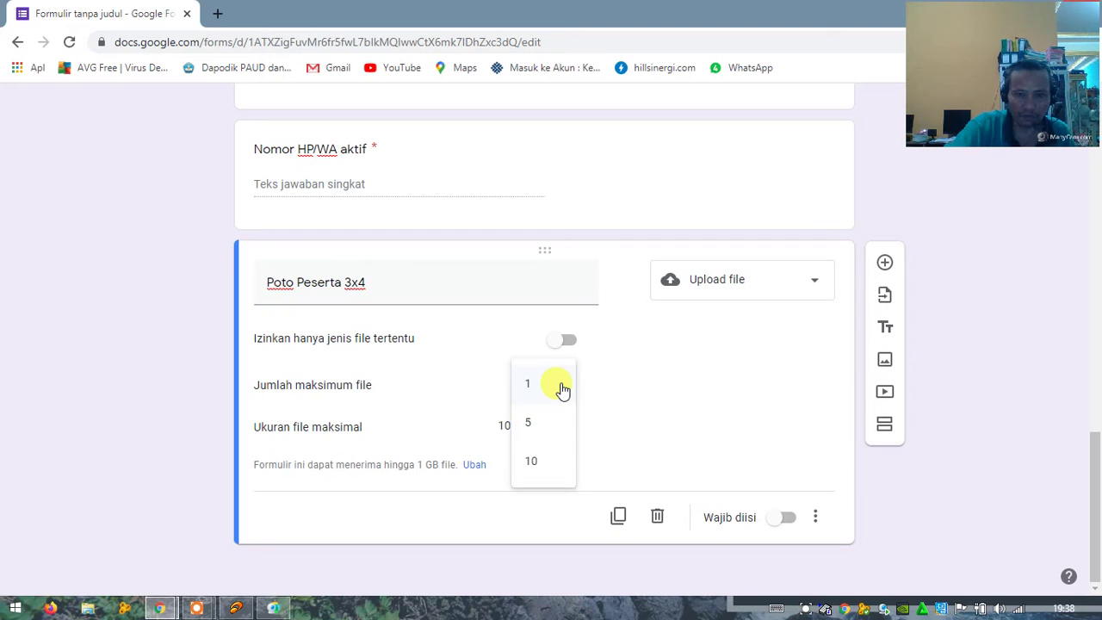
left_click(534, 425)
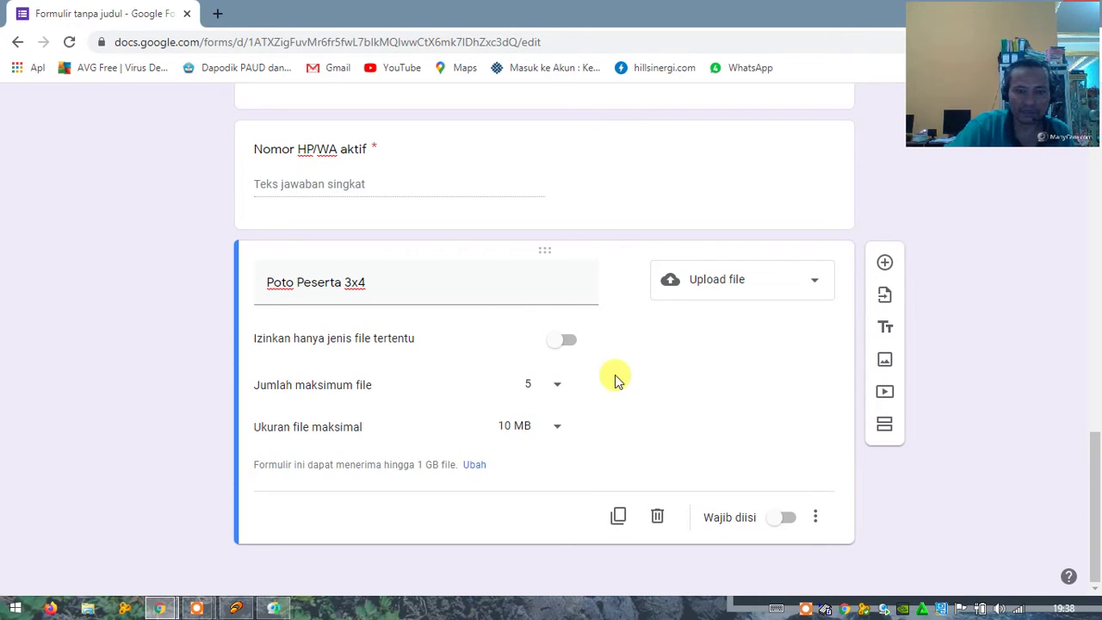
left_click(372, 280)
left_click(372, 280)
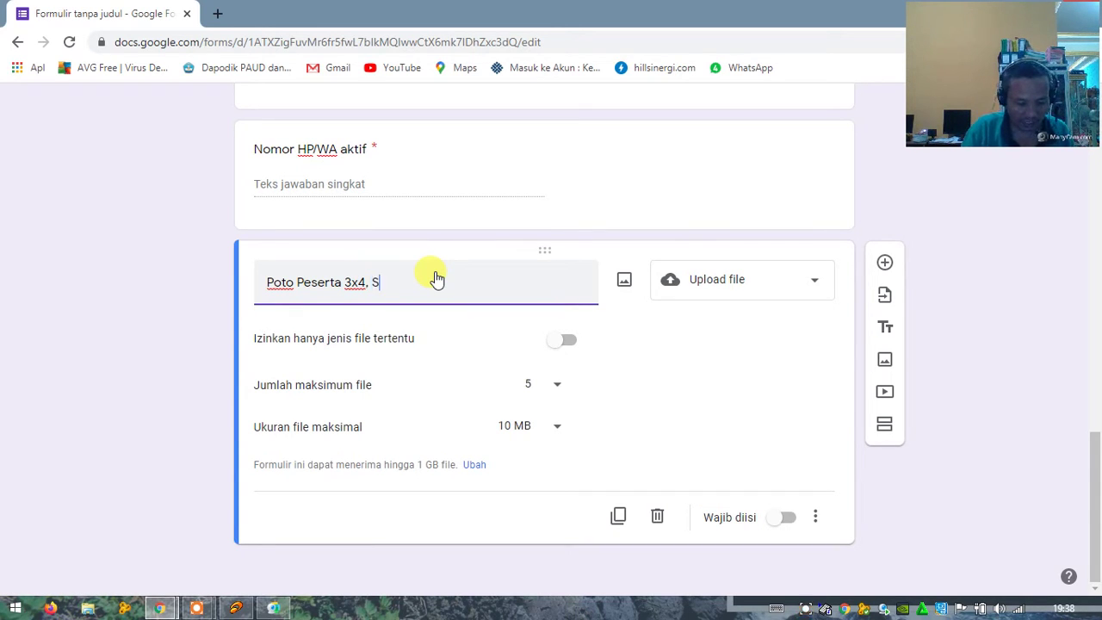
Step: Extend the title to 'Poto Peserta 3x4, Scan Ijazah Akhir dan Kartu Keluarga (Tidak Wajib, Bisa secara langsung nanti)'
type(", Scan")
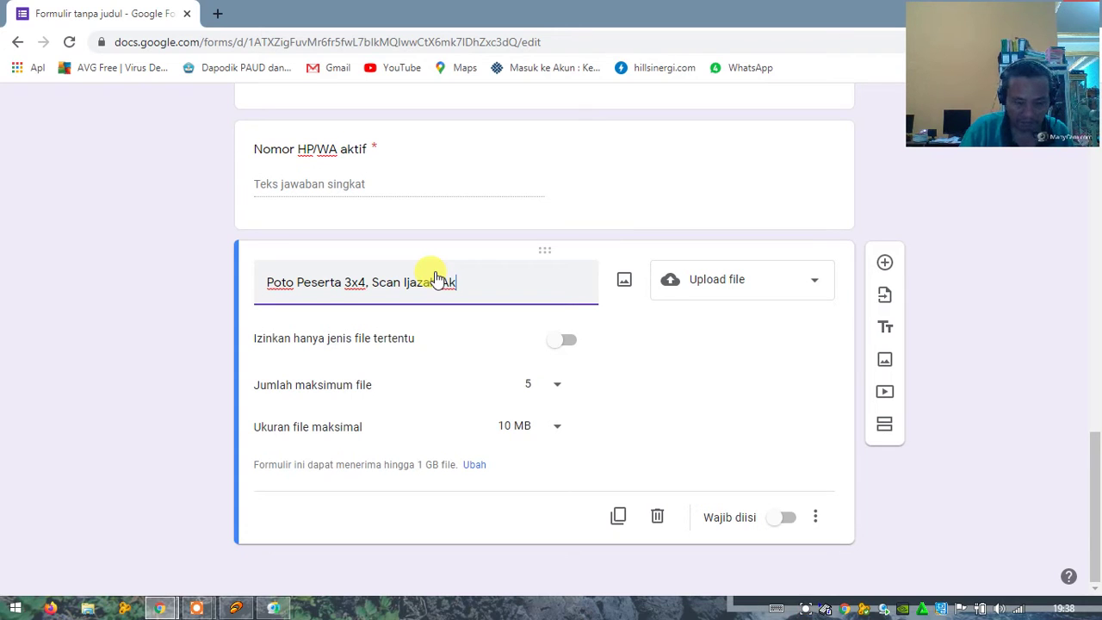
type("Ijazah Akhir")
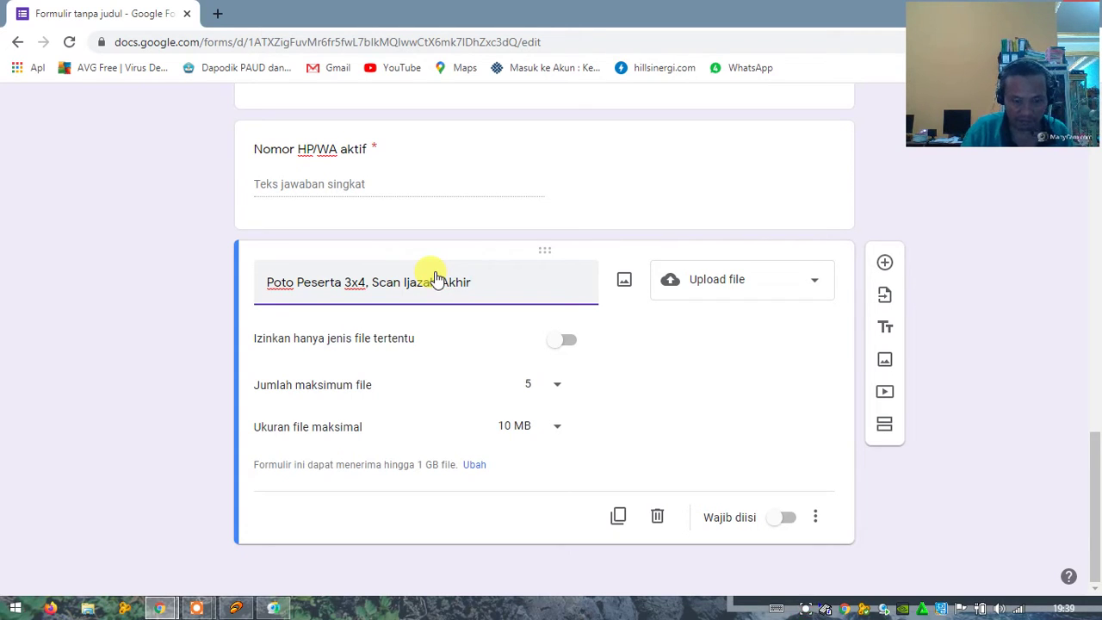
type(" dan Kartu Kel")
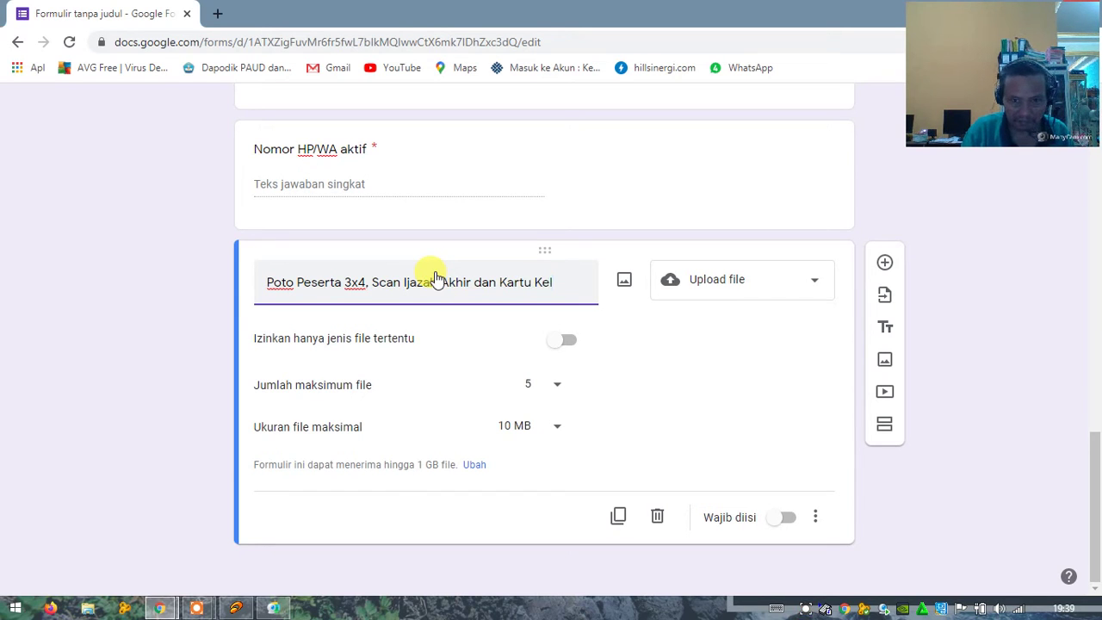
type("uarga")
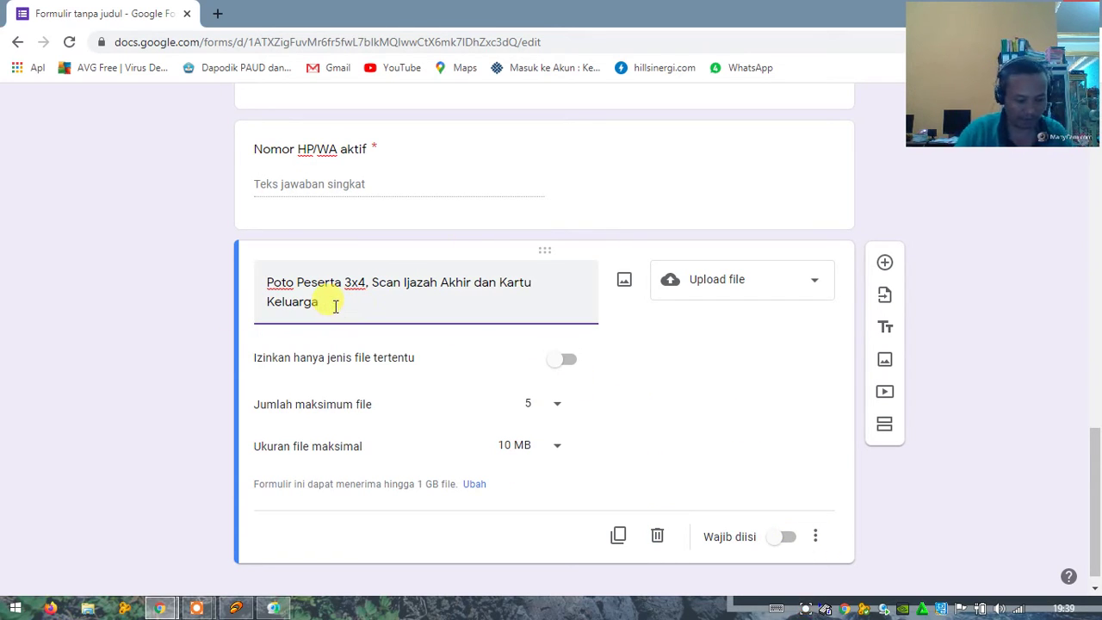
type("(Tidak Wajib, Bis")
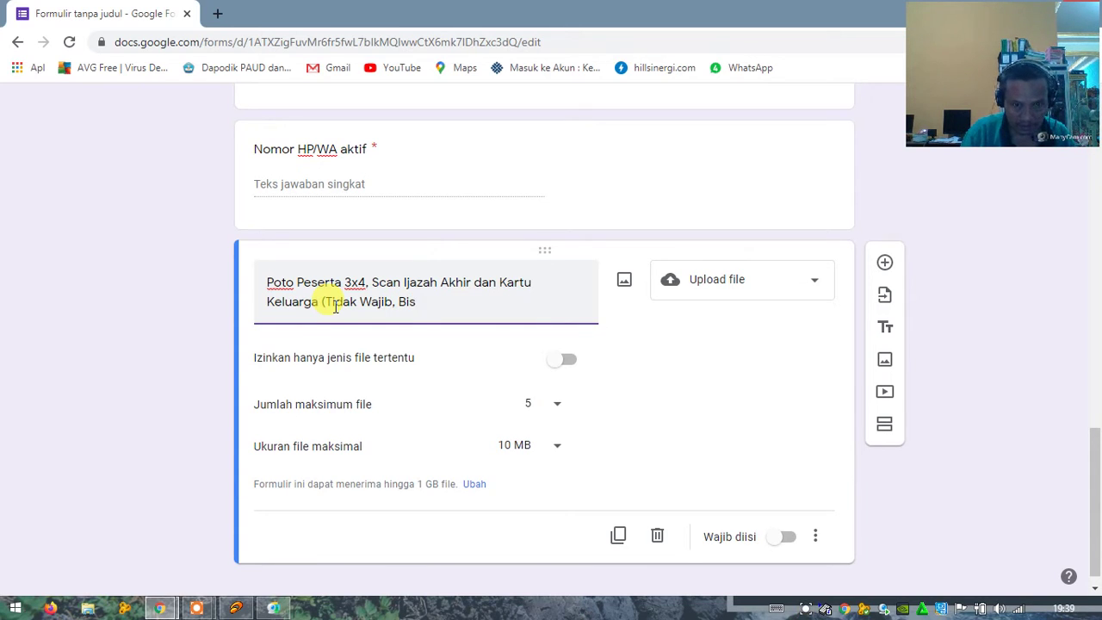
type("cara langsun")
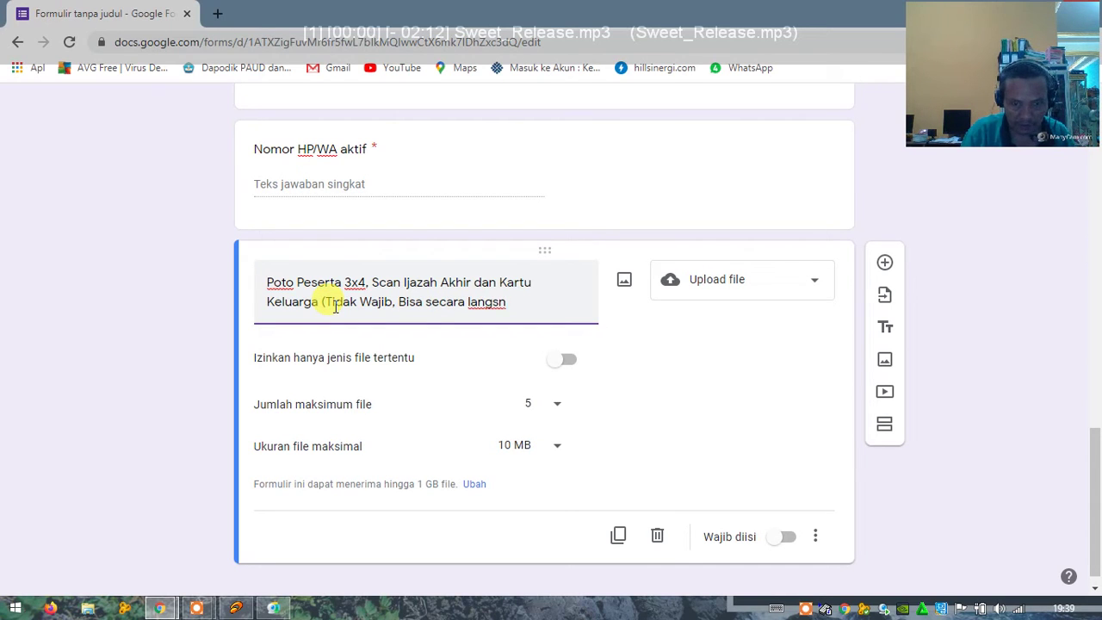
type("g nanti")
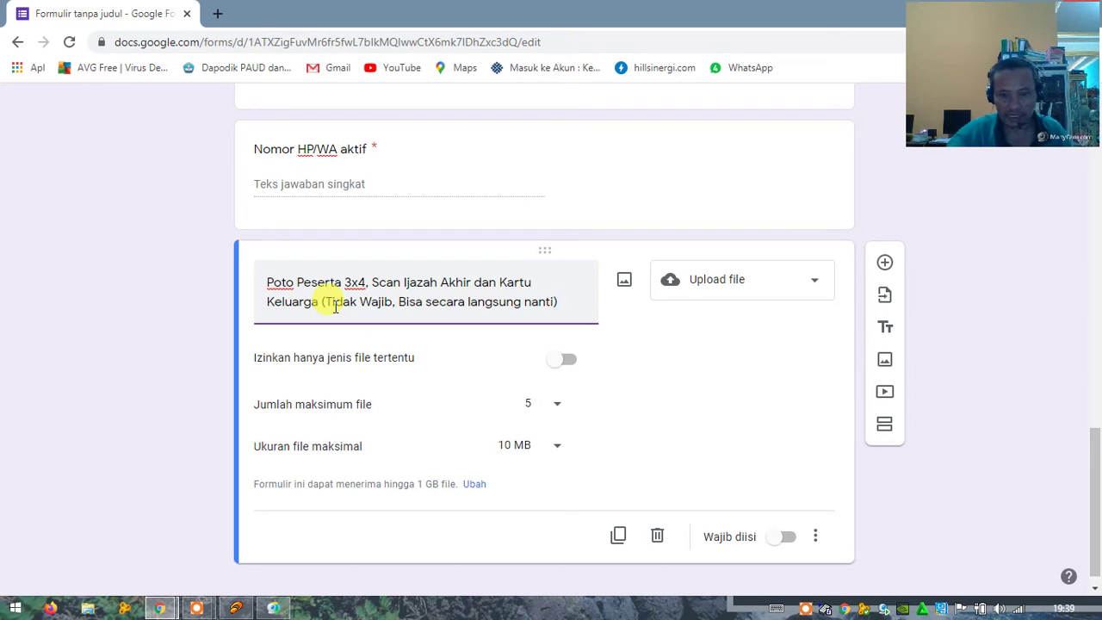
scroll(571, 312, "up", 4)
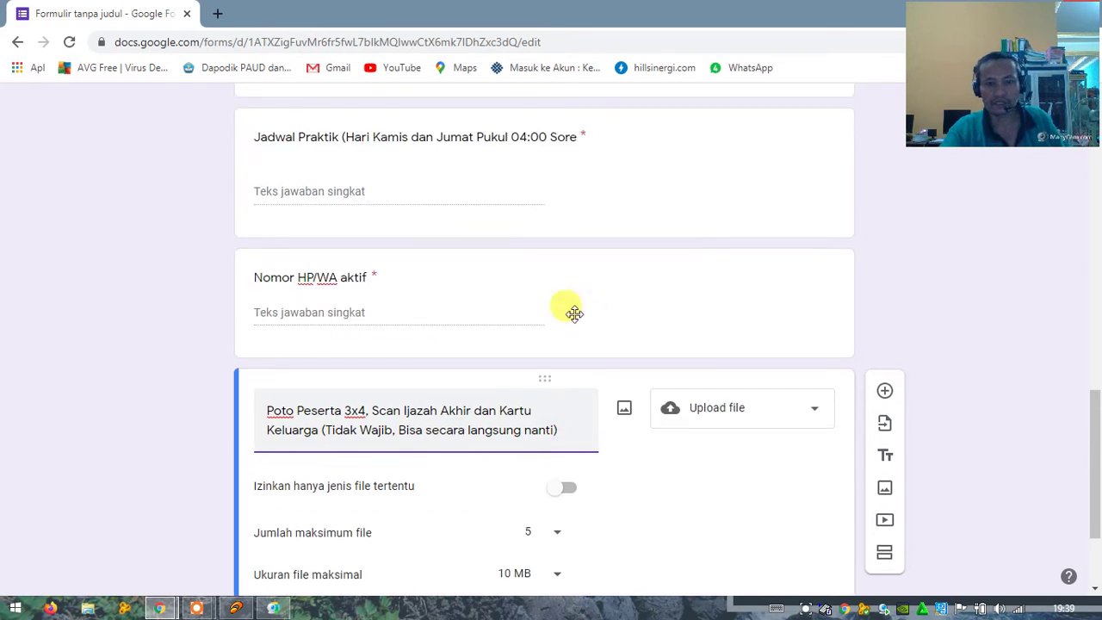
scroll(575, 318, "up", 10)
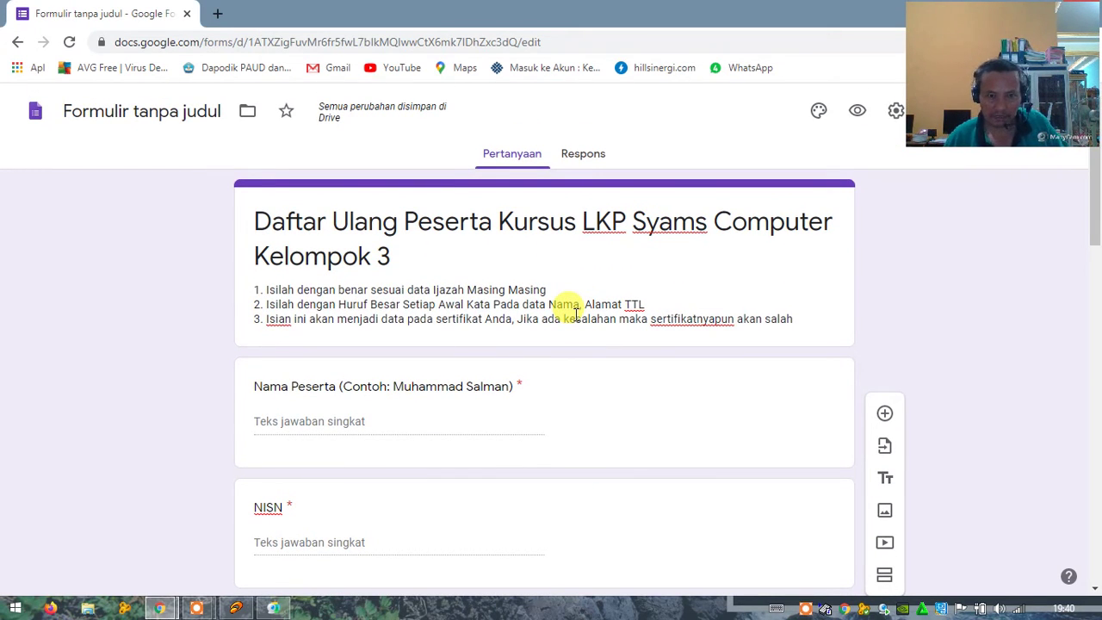
Step: Load web.whatsapp.com in a new tab via the WAku shortcut, then return to the form tab
left_click(217, 14)
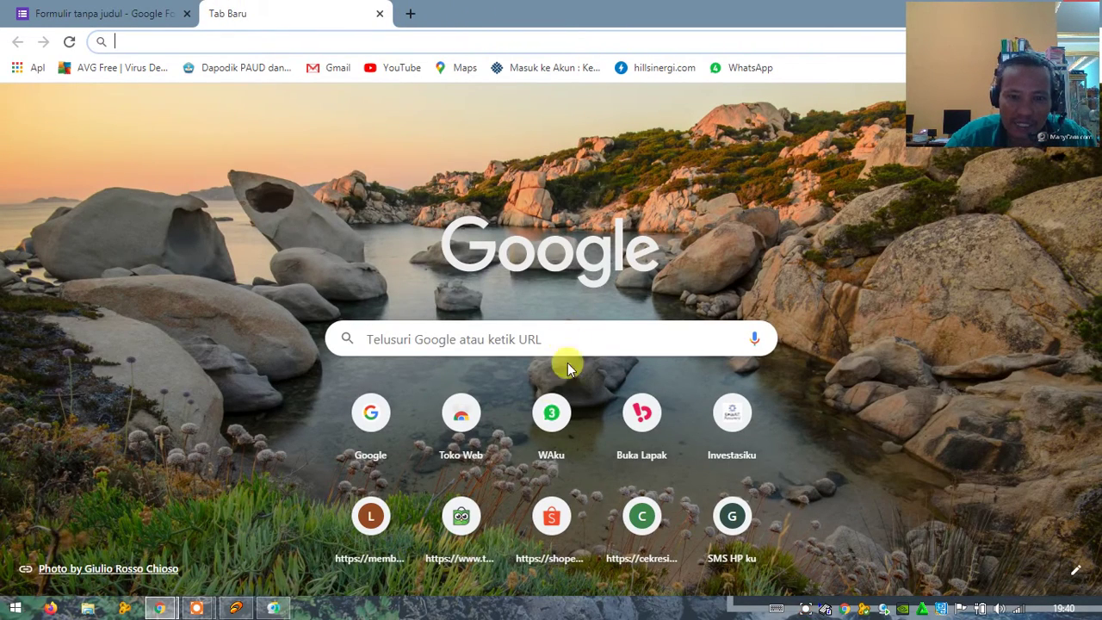
left_click(549, 419)
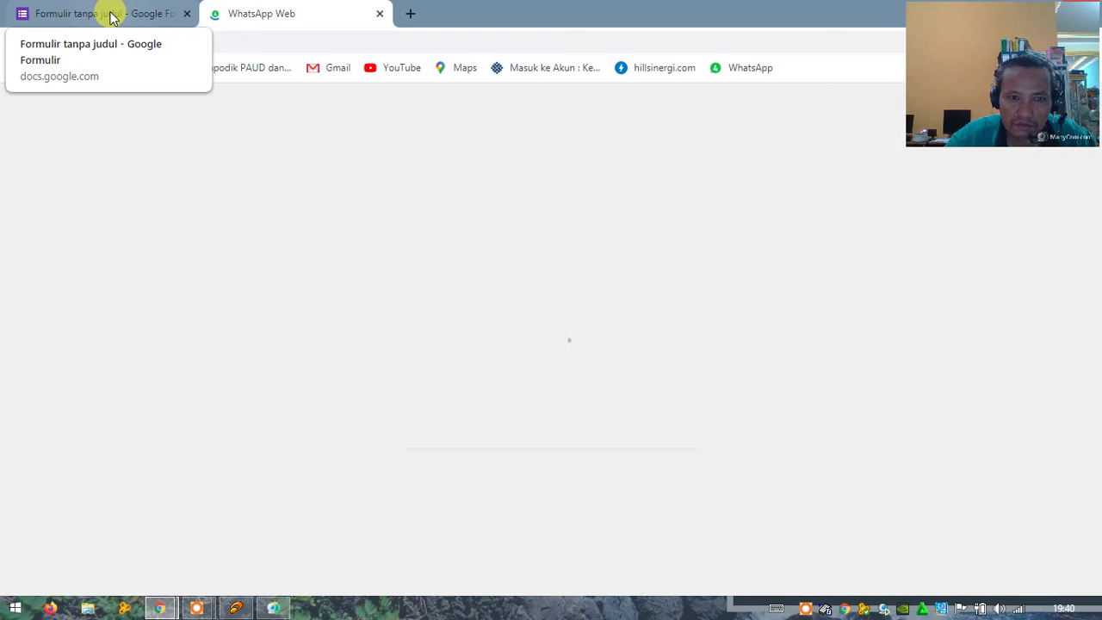
left_click(110, 17)
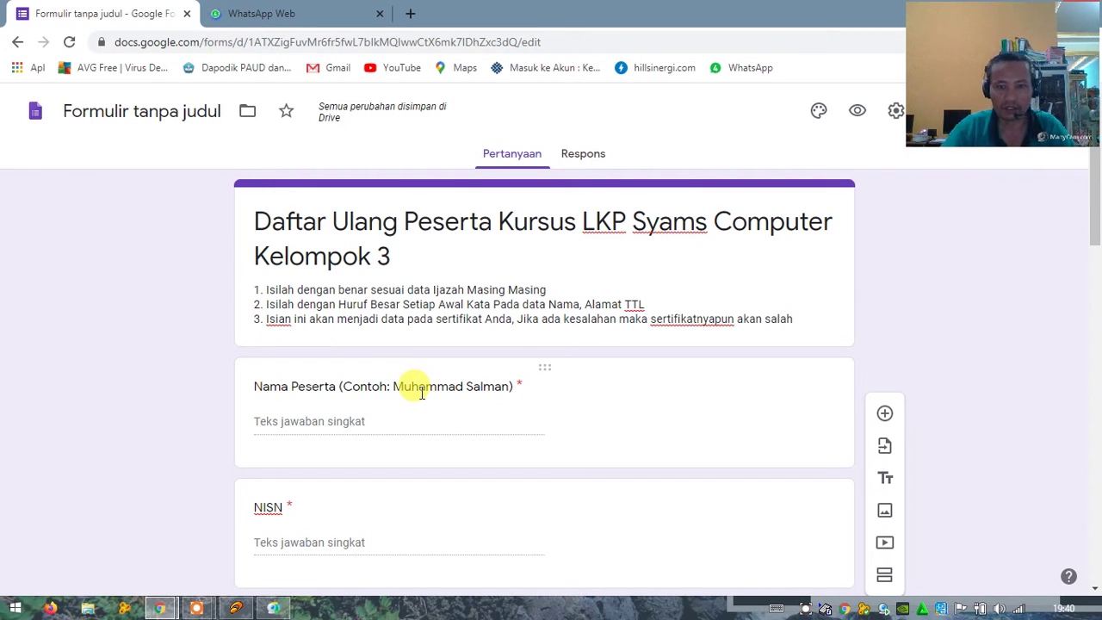
scroll(598, 413, "down", 6)
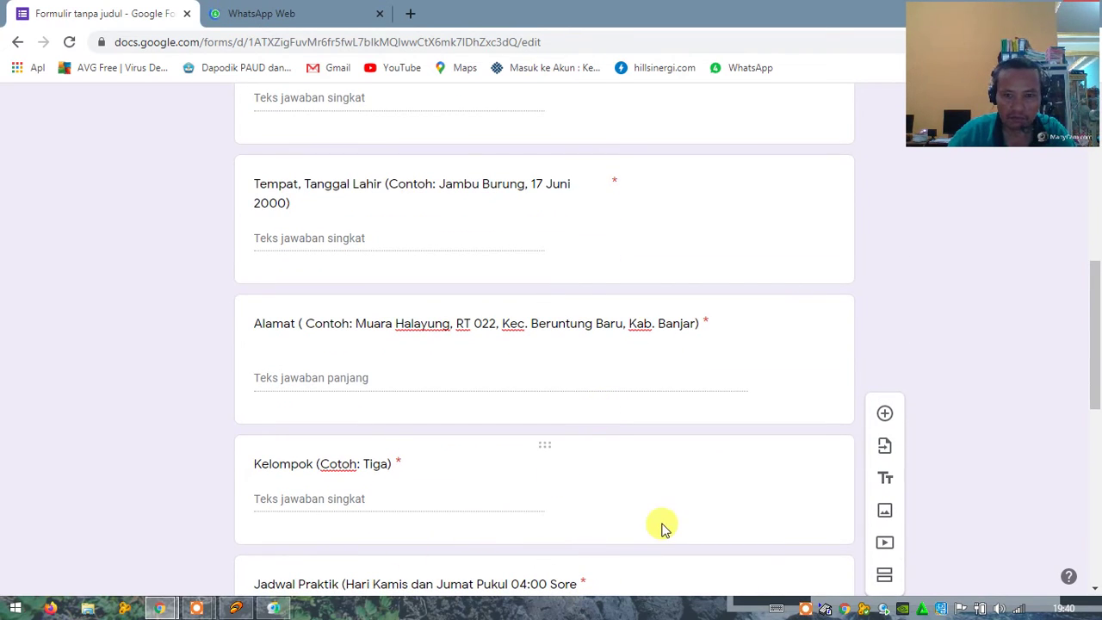
scroll(641, 507, "down", 2)
scroll(645, 497, "up", 10)
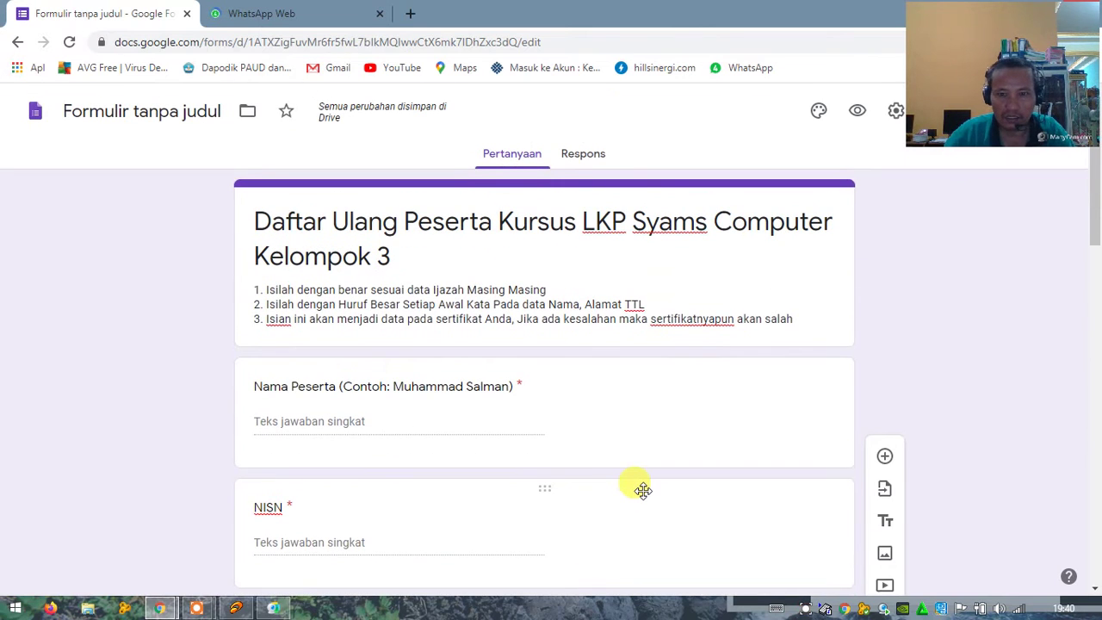
left_click_drag(983, 31, 979, 262)
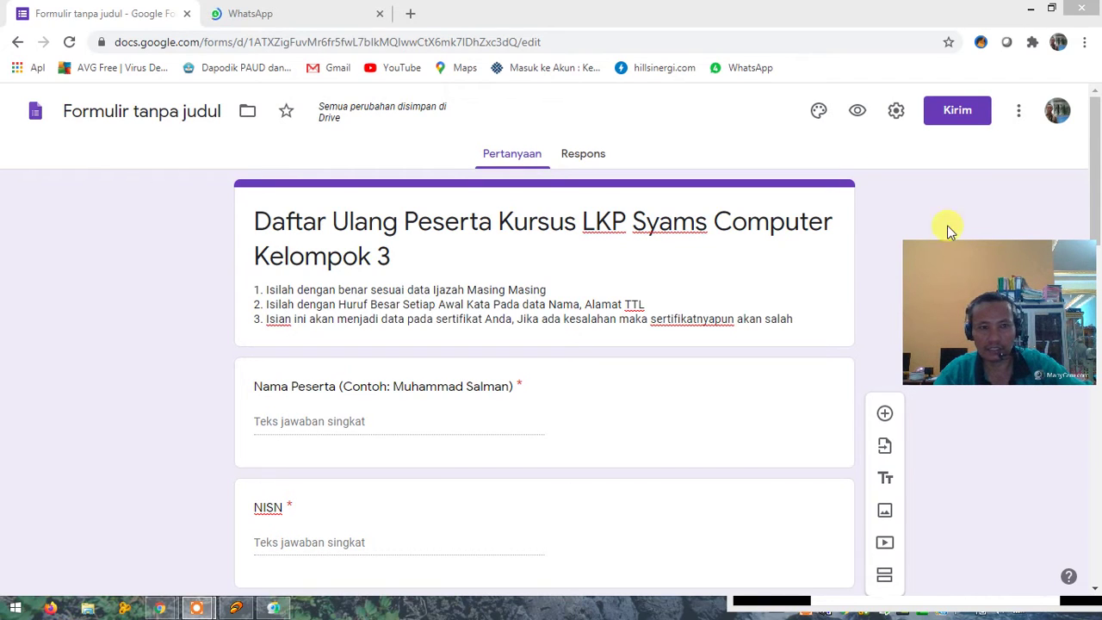
left_click(956, 120)
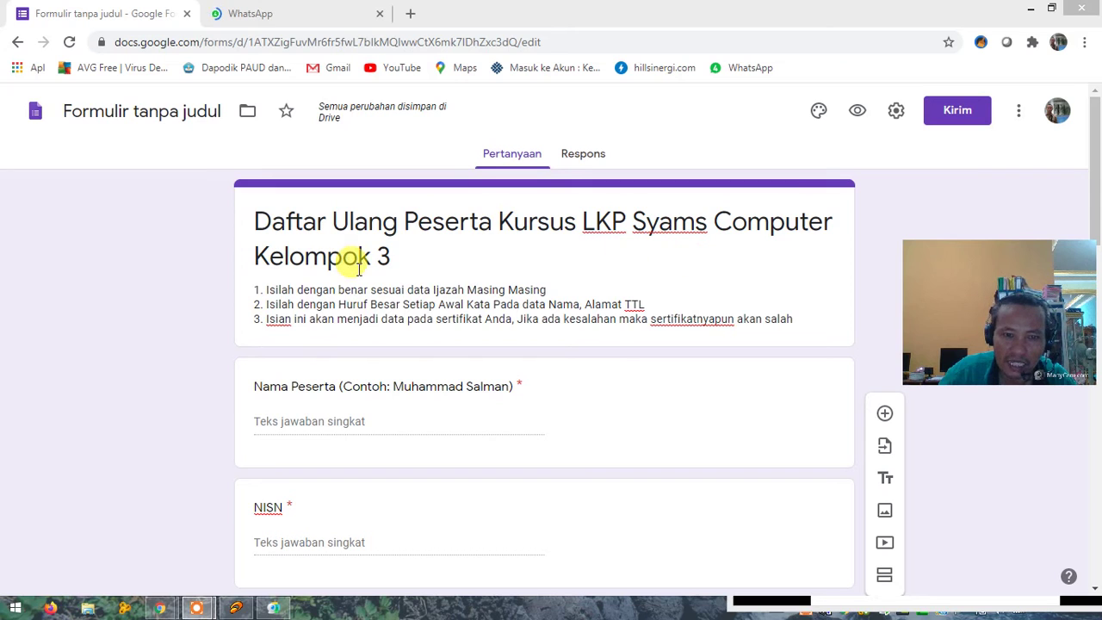
left_click(796, 319)
key("ctrl+a")
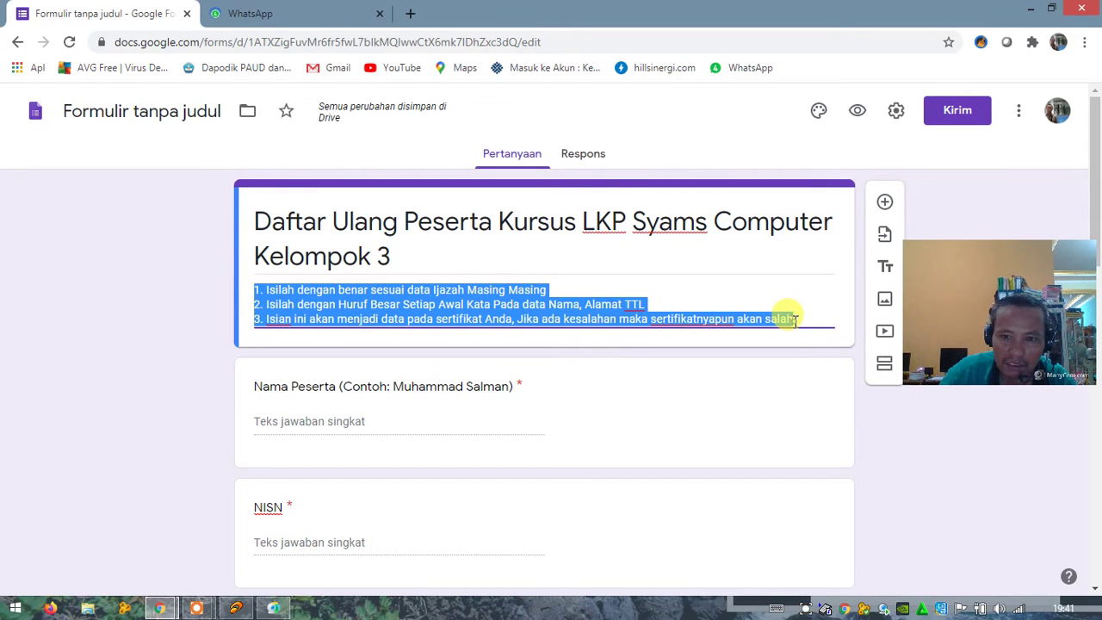
left_click(796, 320)
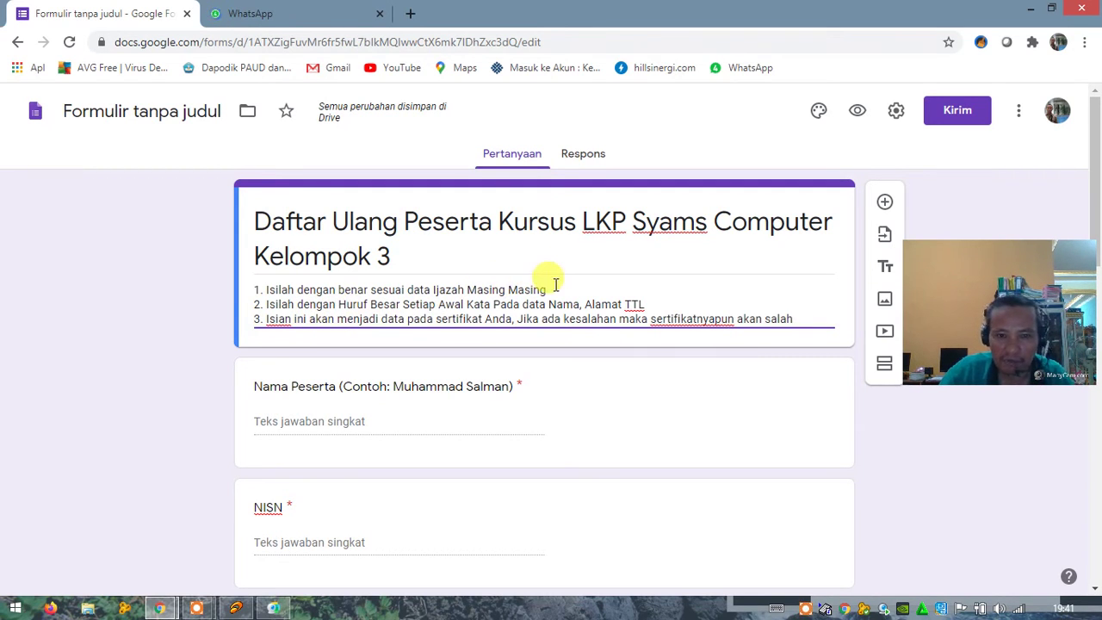
triple_click(425, 249)
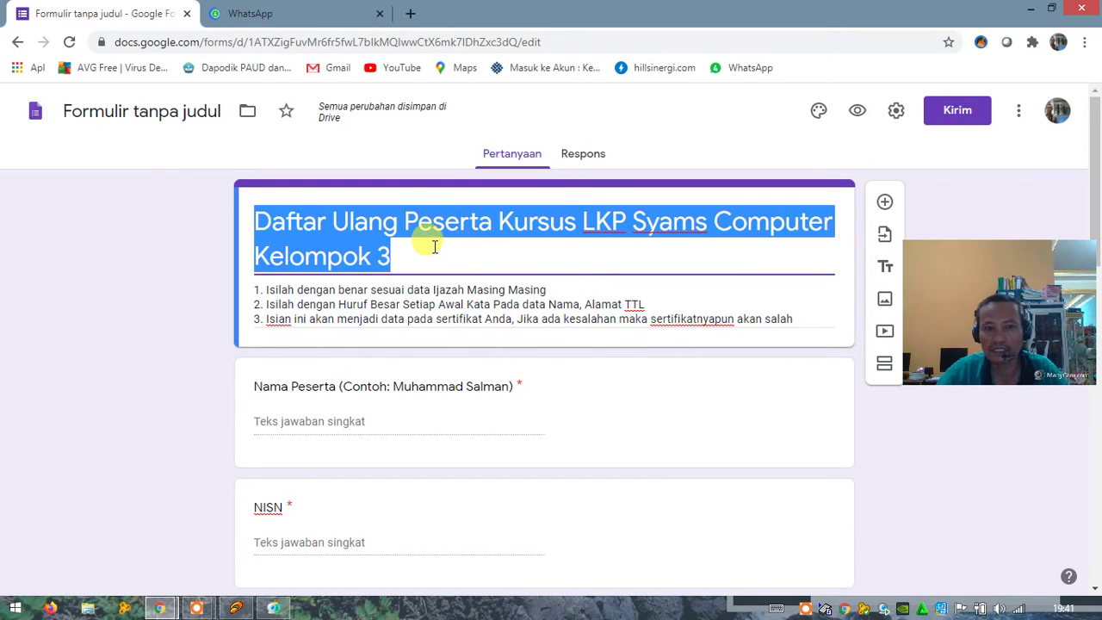
left_click(430, 248)
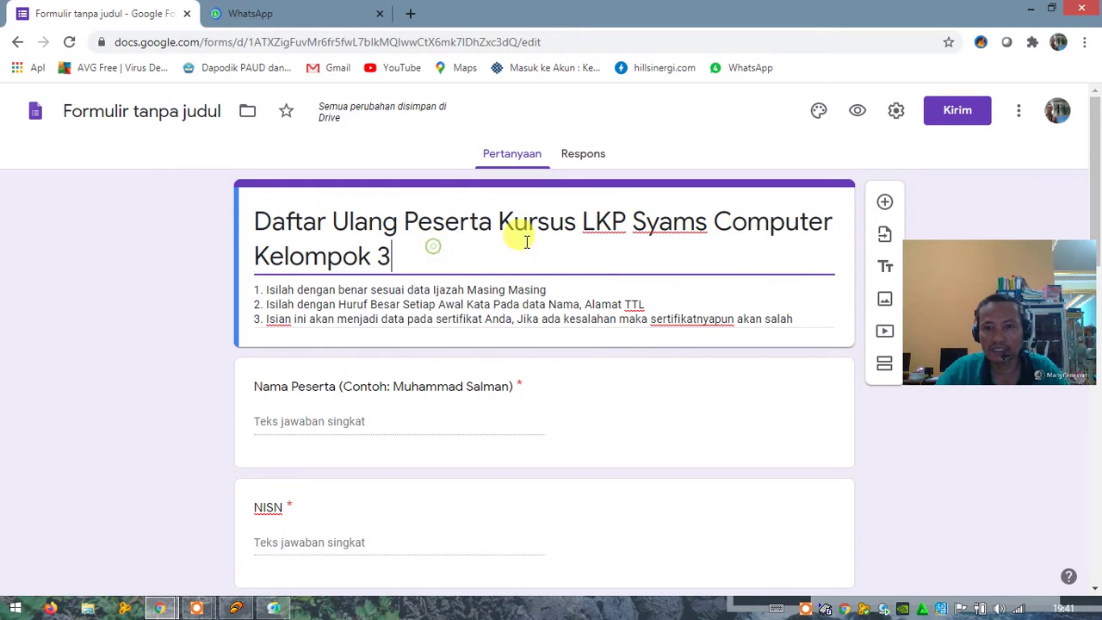
left_click(277, 14)
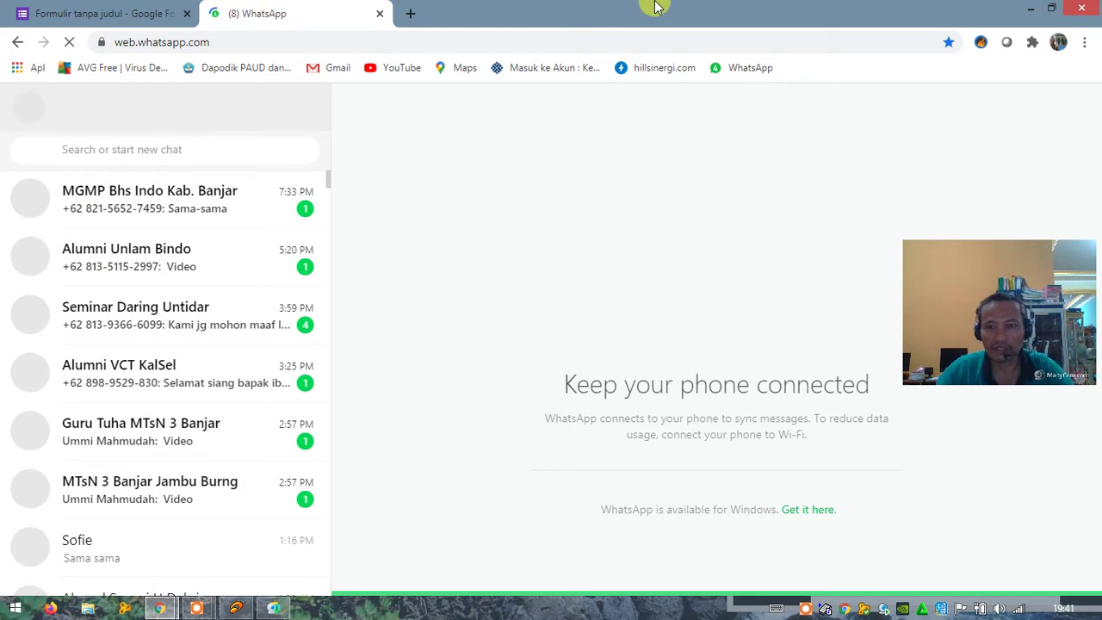
left_click(90, 14)
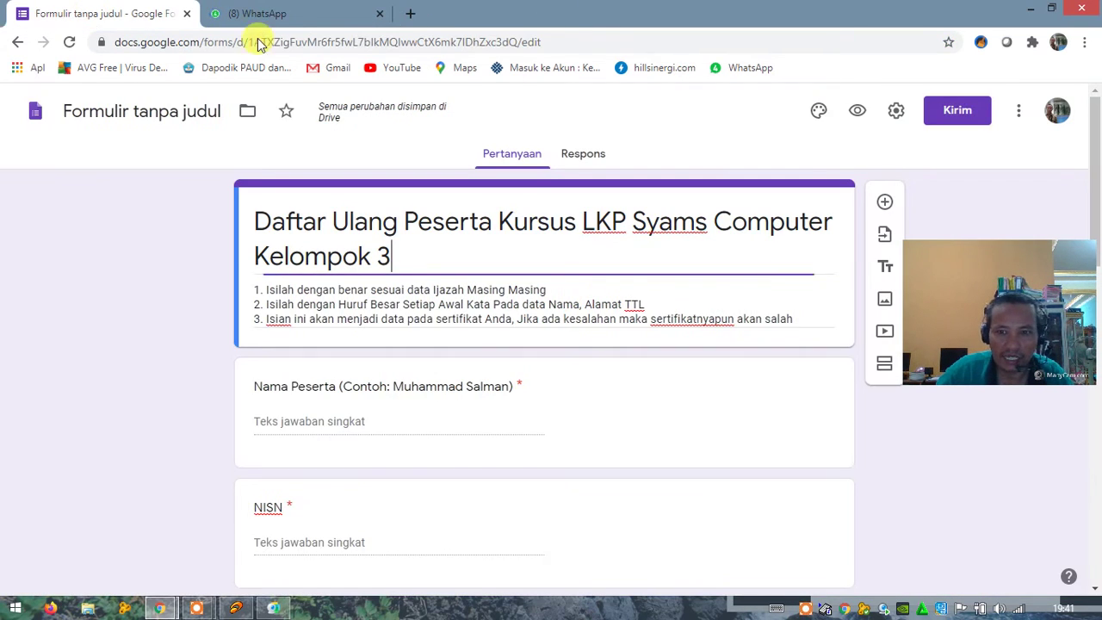
Step: Copy the form's respondent link from the Tautan tab of the Kirim formulir dialog
left_click(953, 113)
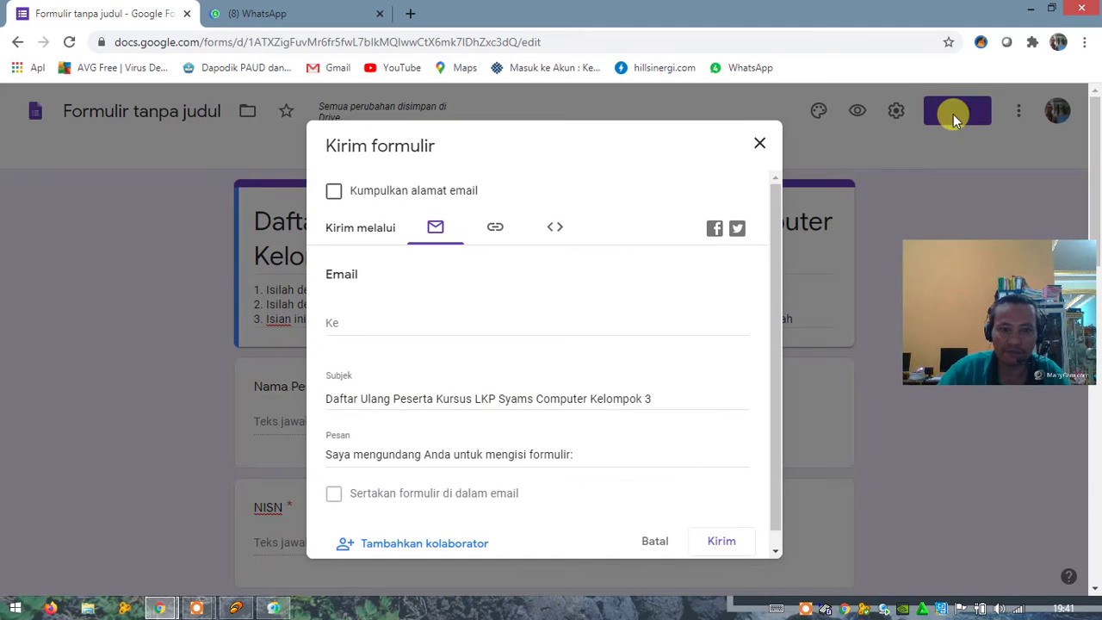
left_click(496, 232)
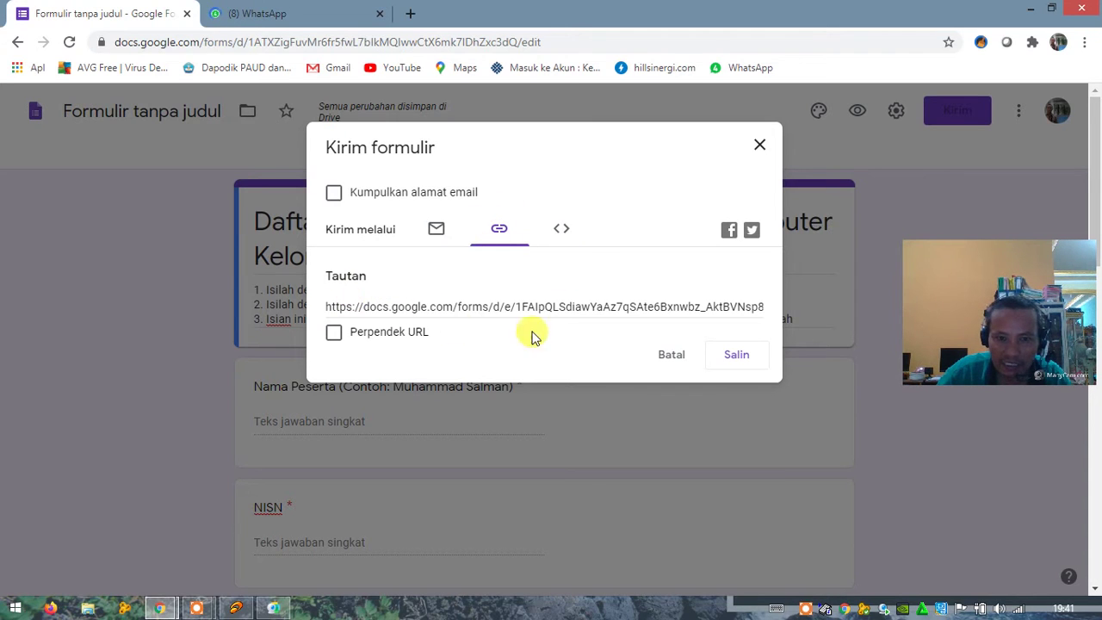
left_click(736, 357)
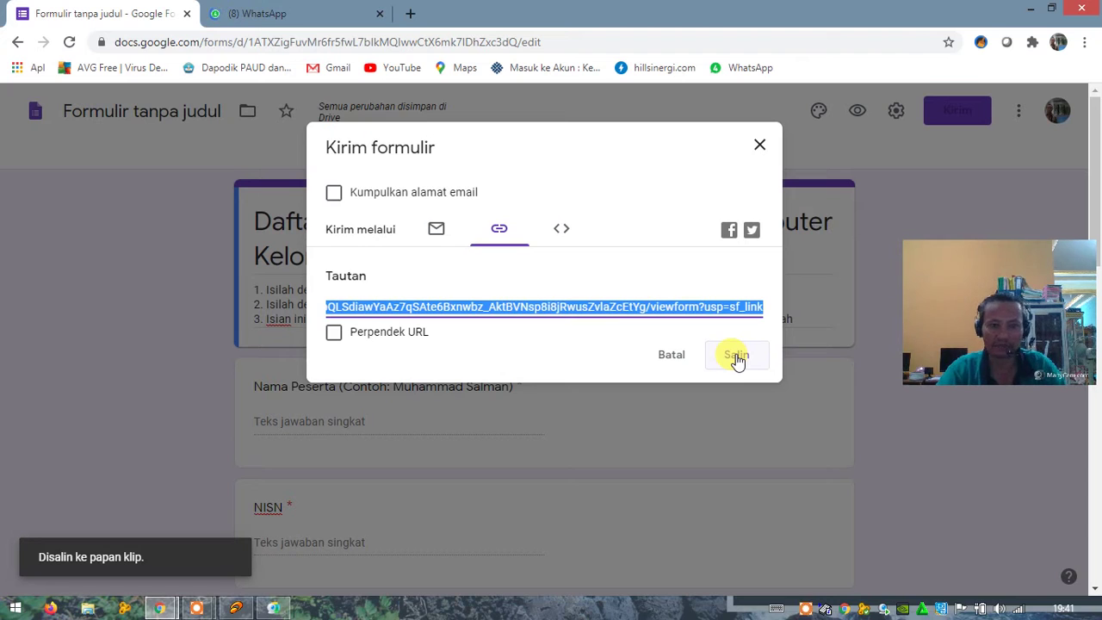
left_click(736, 358)
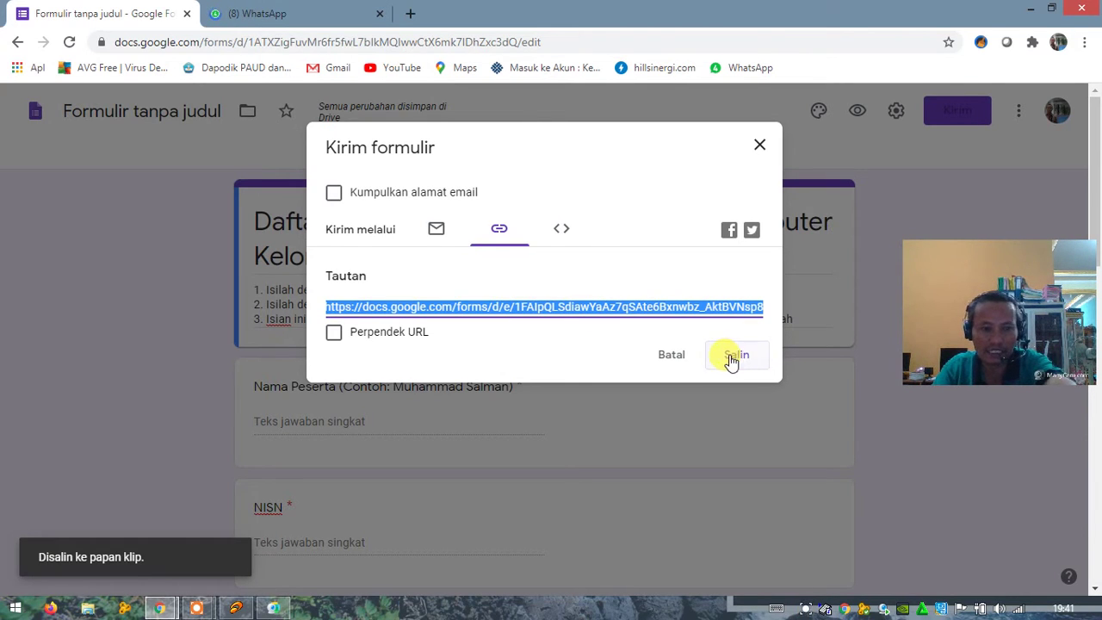
Step: Open the Calon Peserta Kursus 2020 group chat in WhatsApp Web
left_click(257, 15)
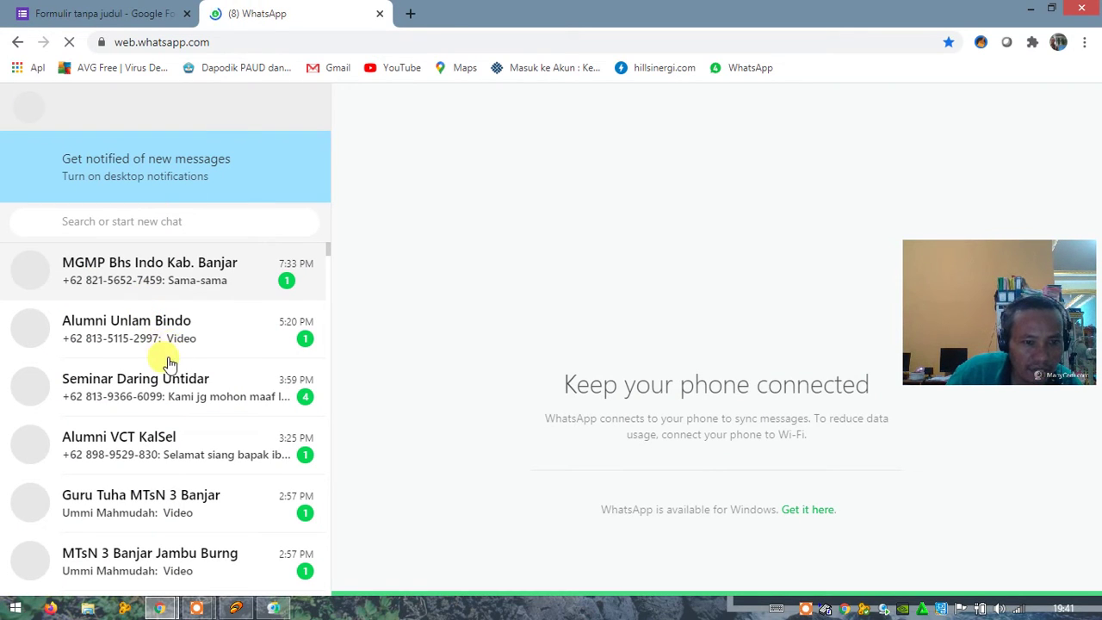
scroll(168, 364, "down", 5)
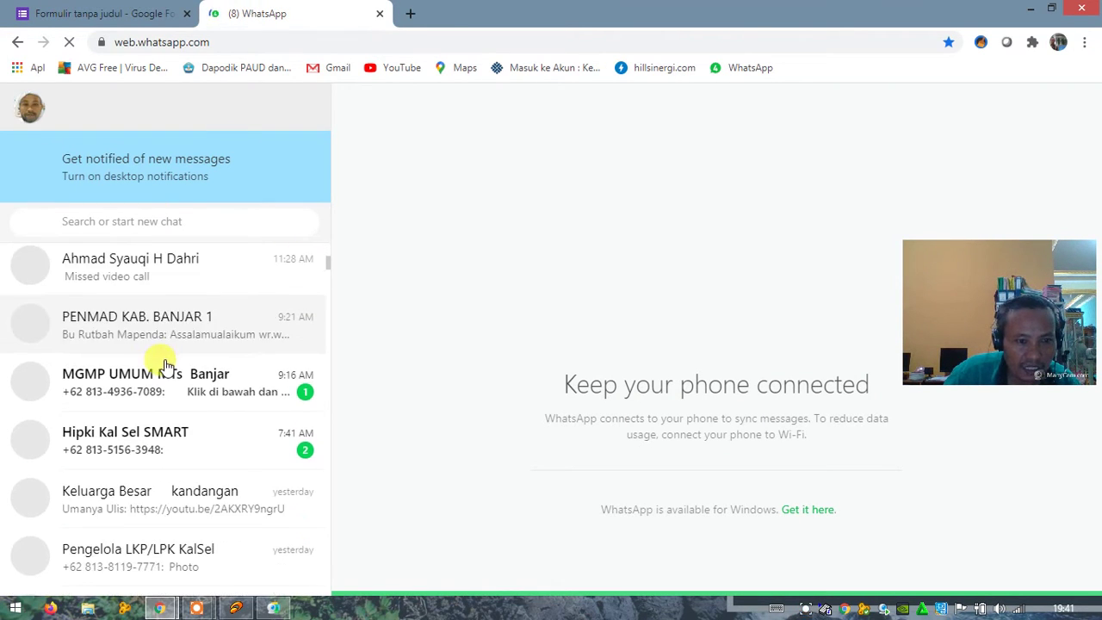
scroll(166, 364, "down", 2)
scroll(165, 368, "down", 3)
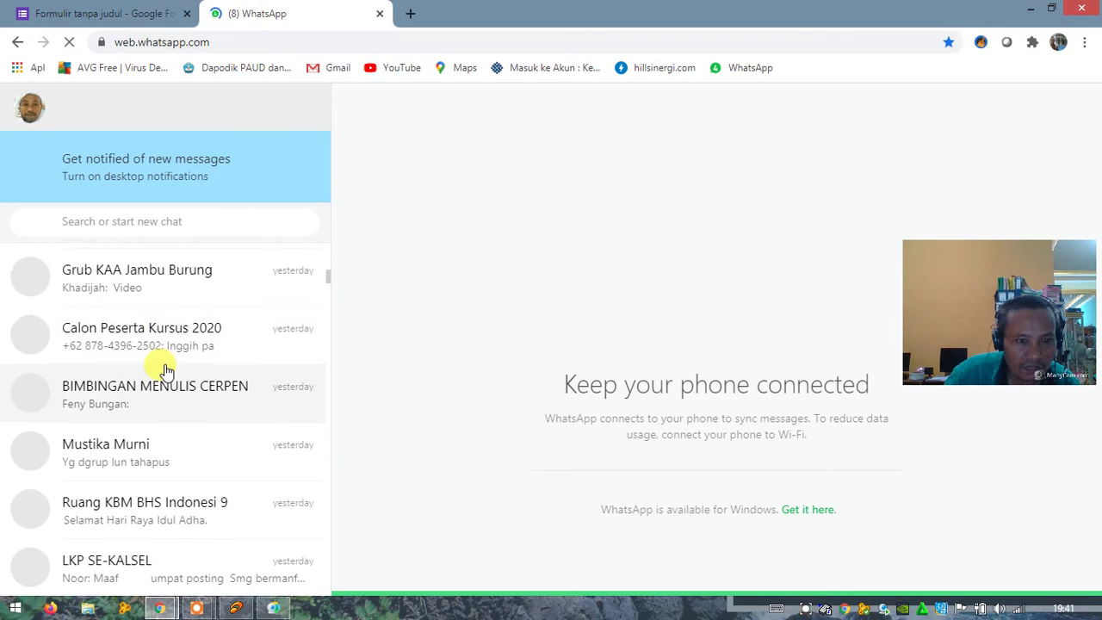
left_click(148, 342)
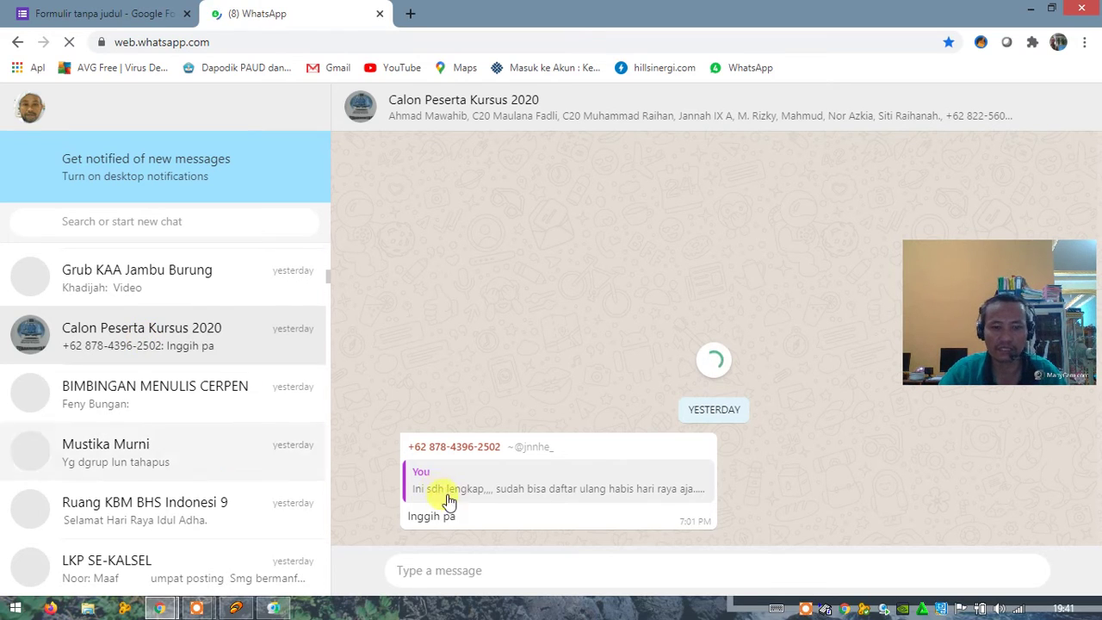
Step: Paste the form link with a note asking Kelompok Tida to register, and send it
right_click(437, 574)
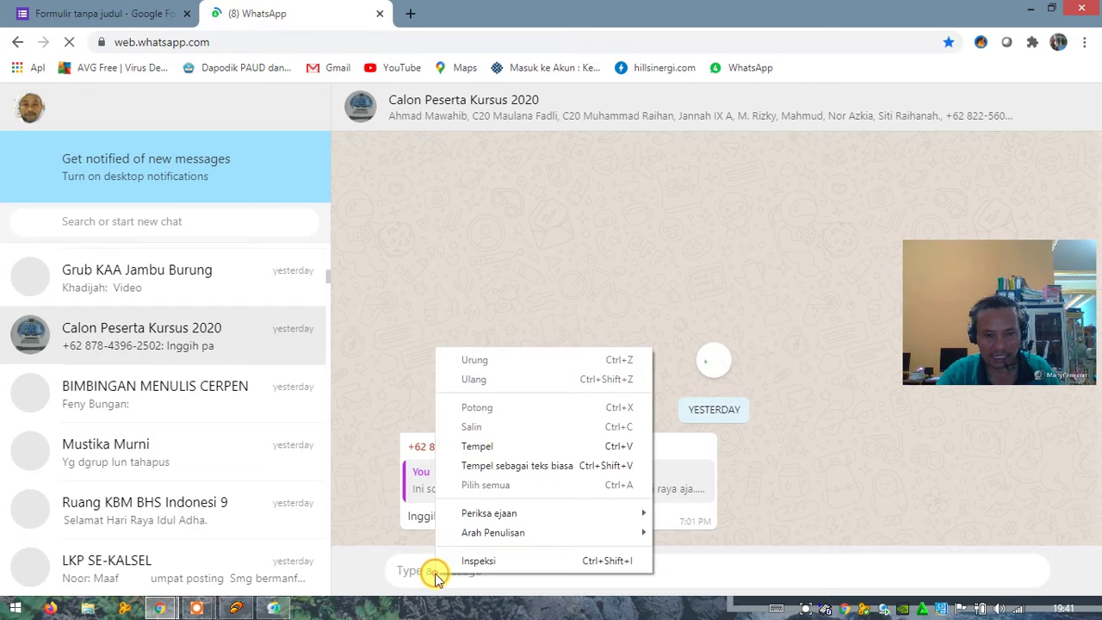
left_click(479, 446)
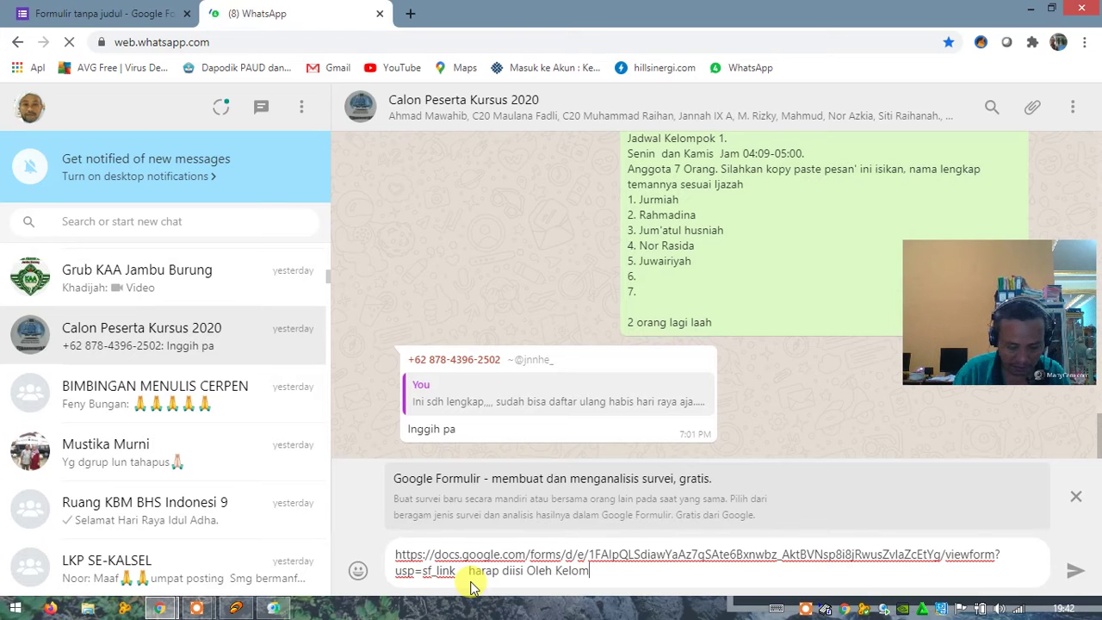
type("pok Tida, Sebagai penda")
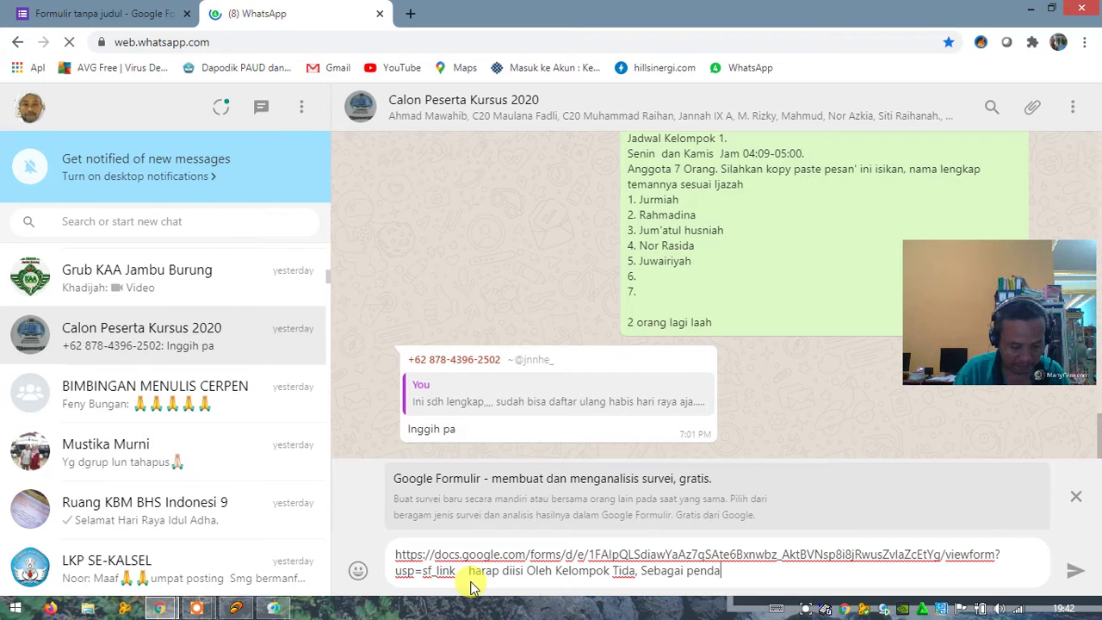
type("ra Online Kursus Kita.")
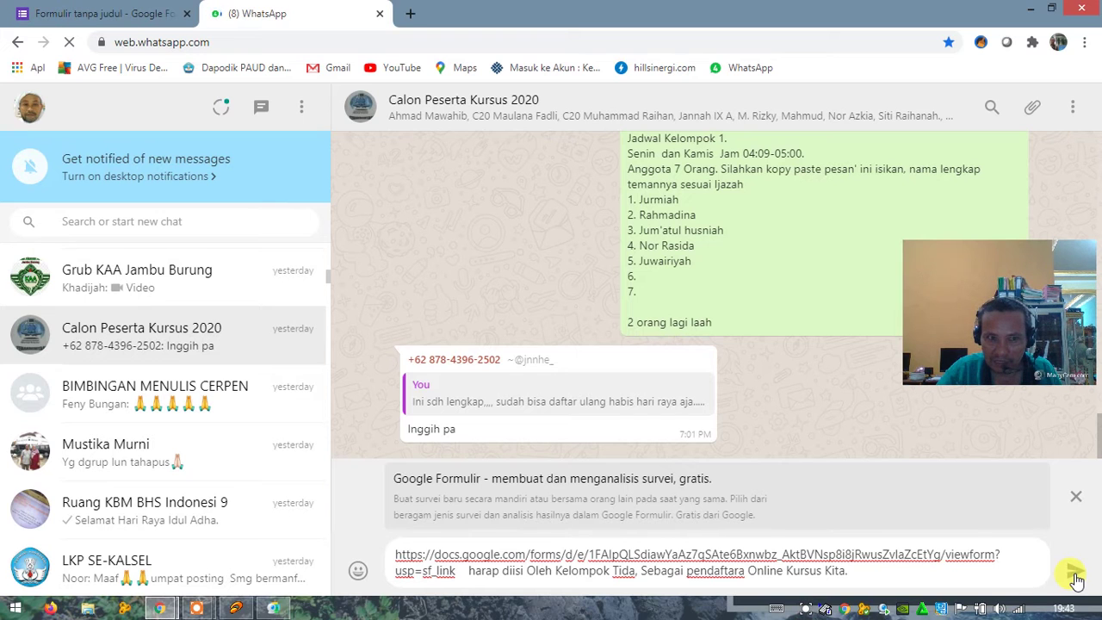
left_click(1076, 575)
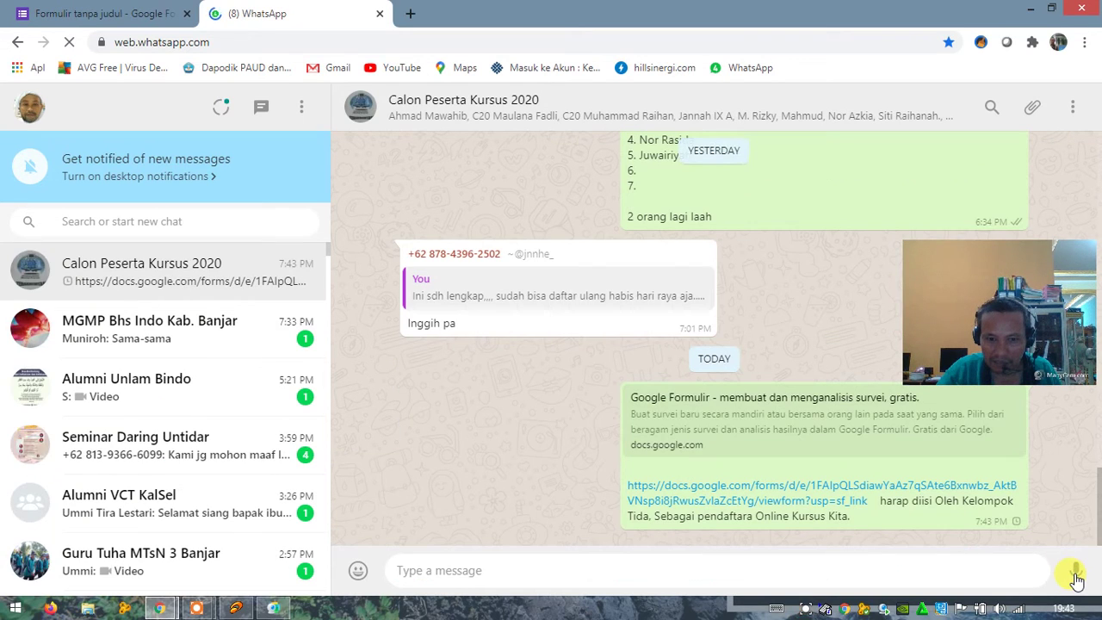
Step: Return to the untitled form's tab and close the Kirim formulir dialog
left_click(96, 18)
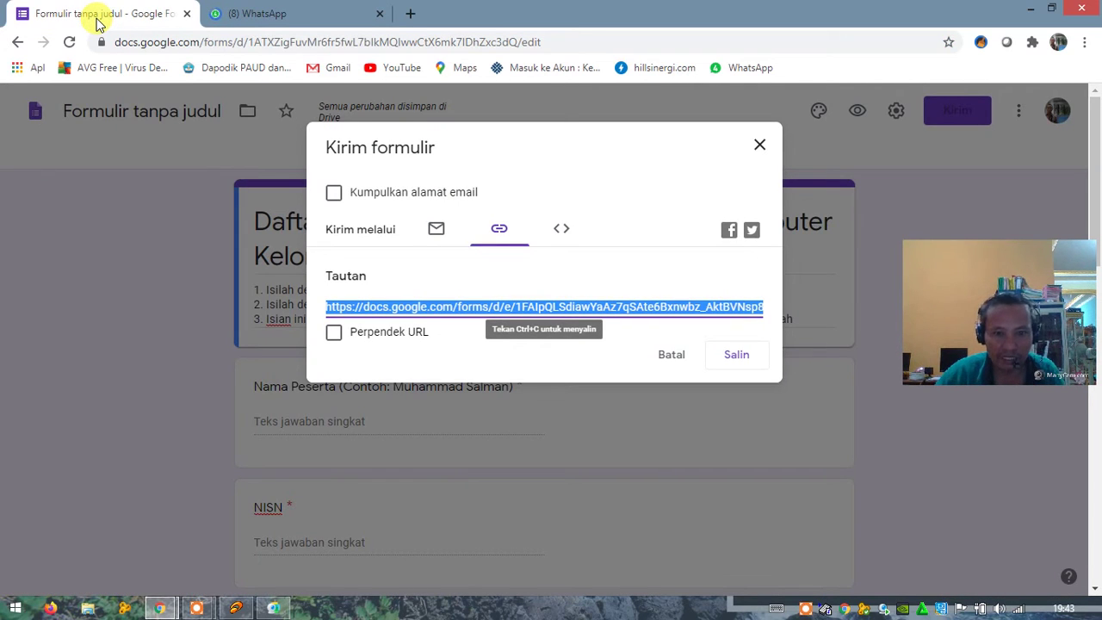
left_click_drag(760, 145, 409, 142)
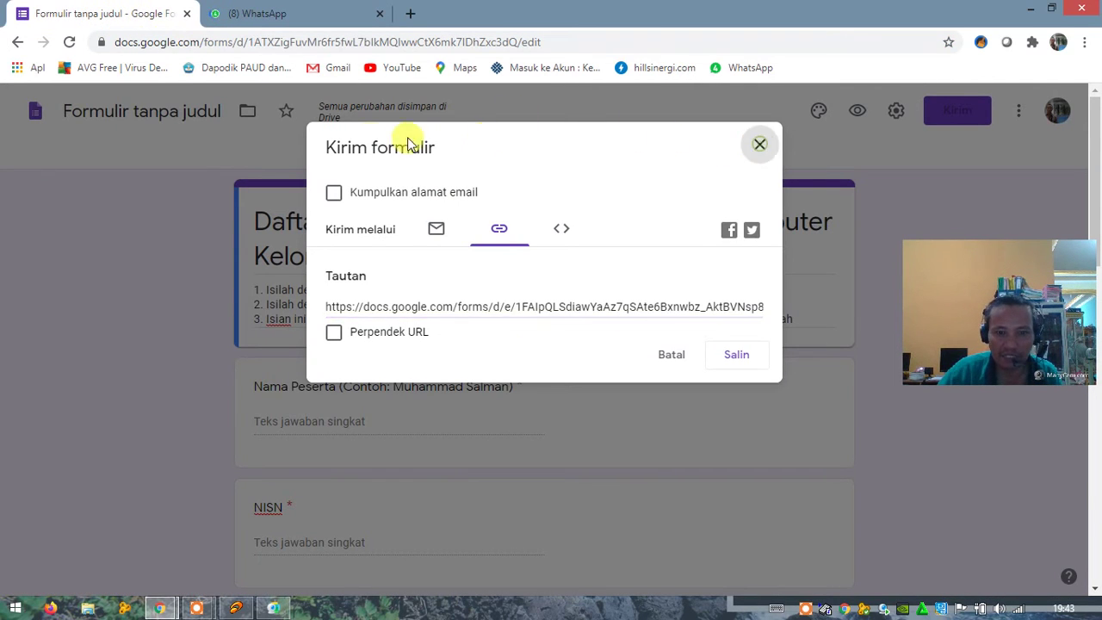
key("Escape")
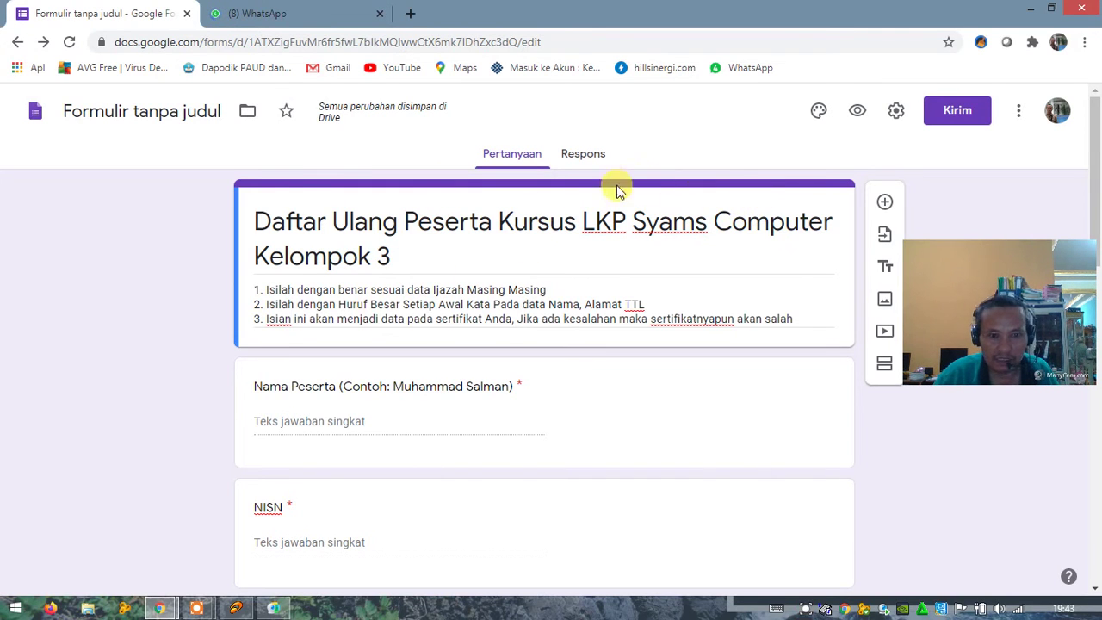
scroll(593, 375, "down", 3)
scroll(597, 382, "up", 1)
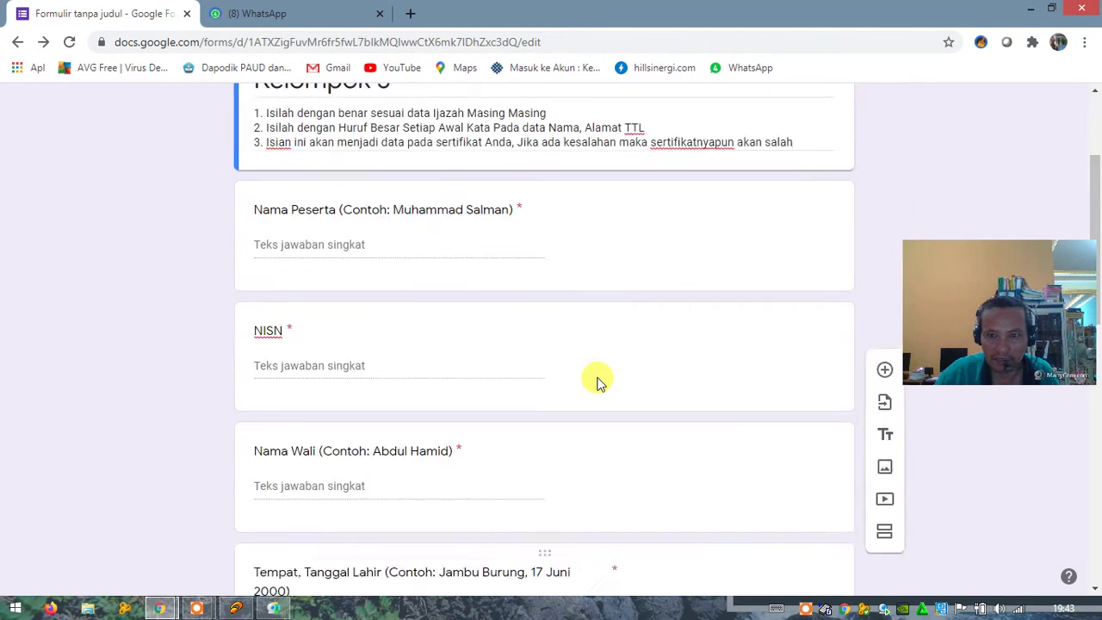
scroll(599, 382, "up", 3)
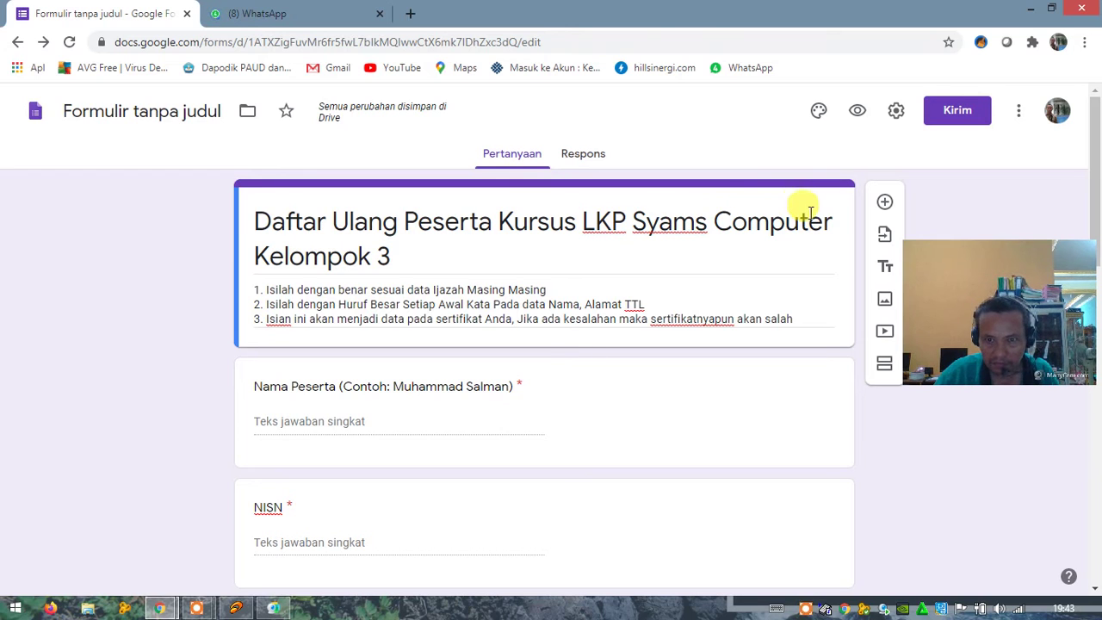
Step: In settings, leave Kumpulkan alamat email off and tick Batasi ke 1 tanggapan
left_click(896, 114)
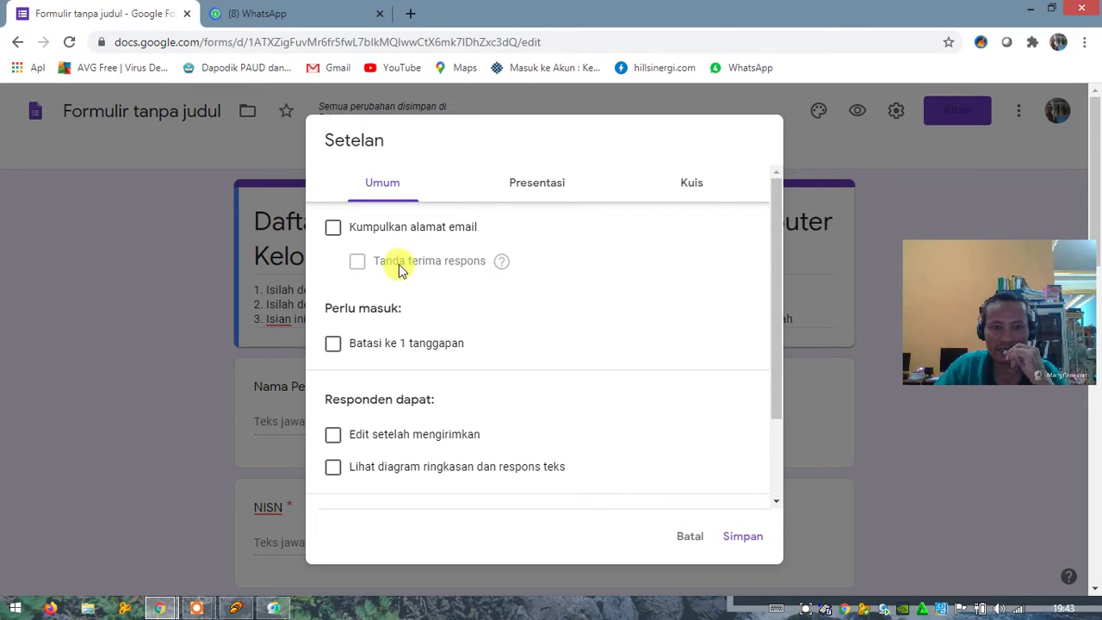
left_click(333, 228)
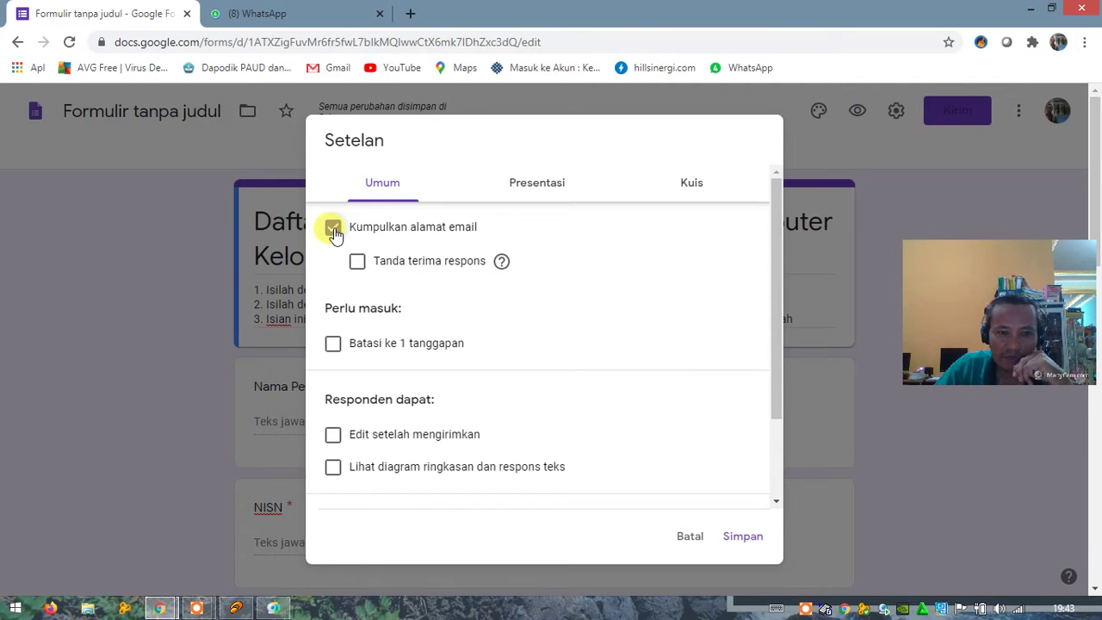
left_click(333, 229)
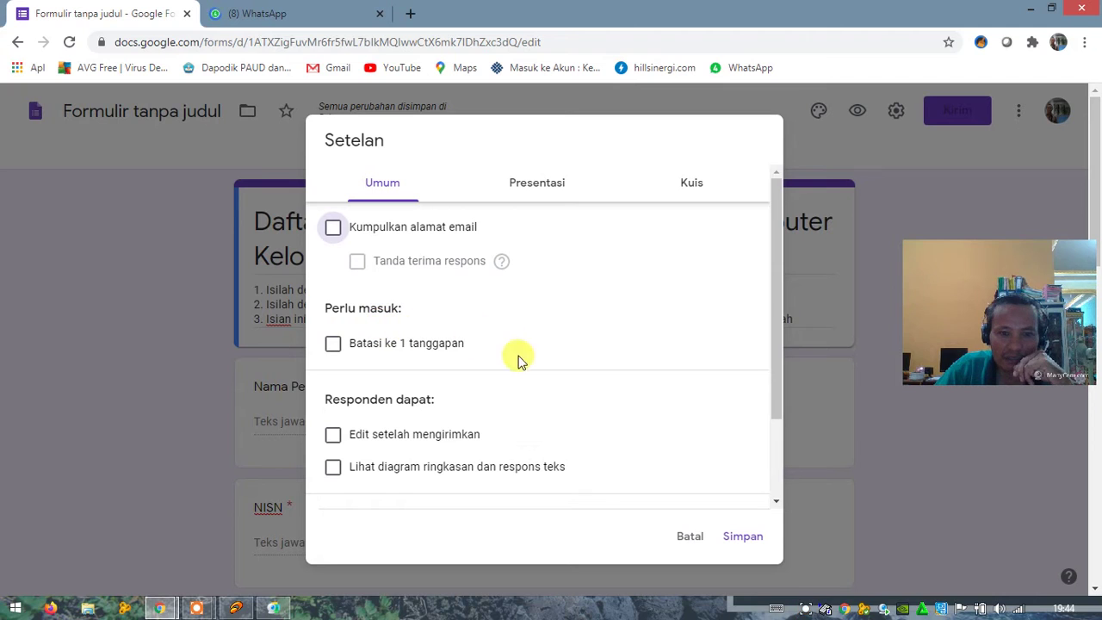
left_click(334, 342)
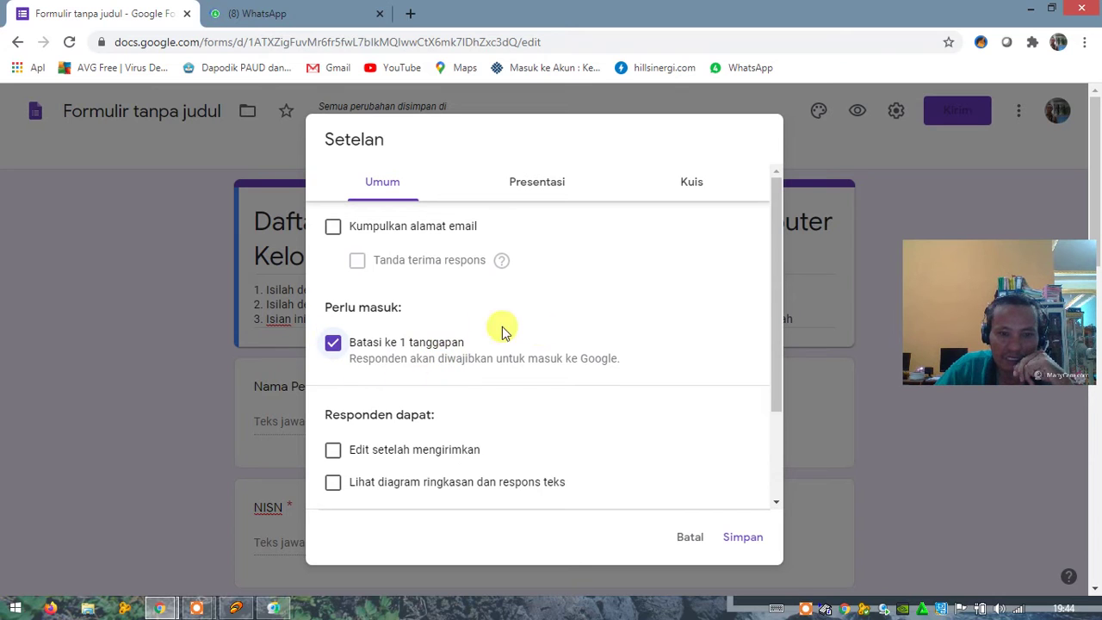
Step: Tick Edit setelah mengirimkan and Lihat diagram ringkasan dan respons teks, then save with Simpan
left_click(334, 453)
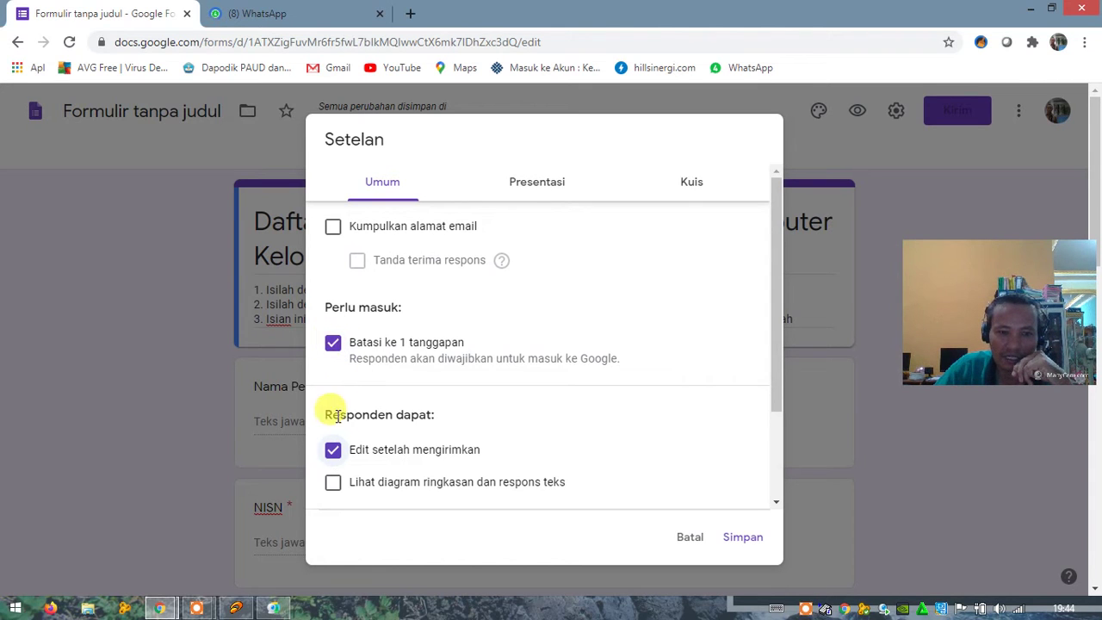
left_click(333, 451)
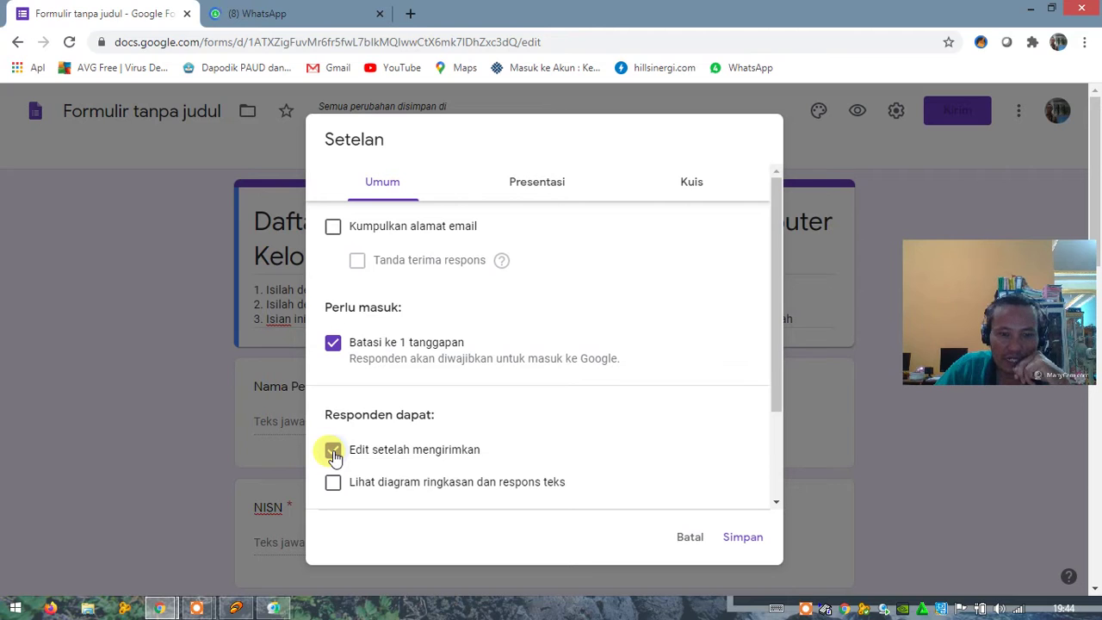
left_click(334, 454)
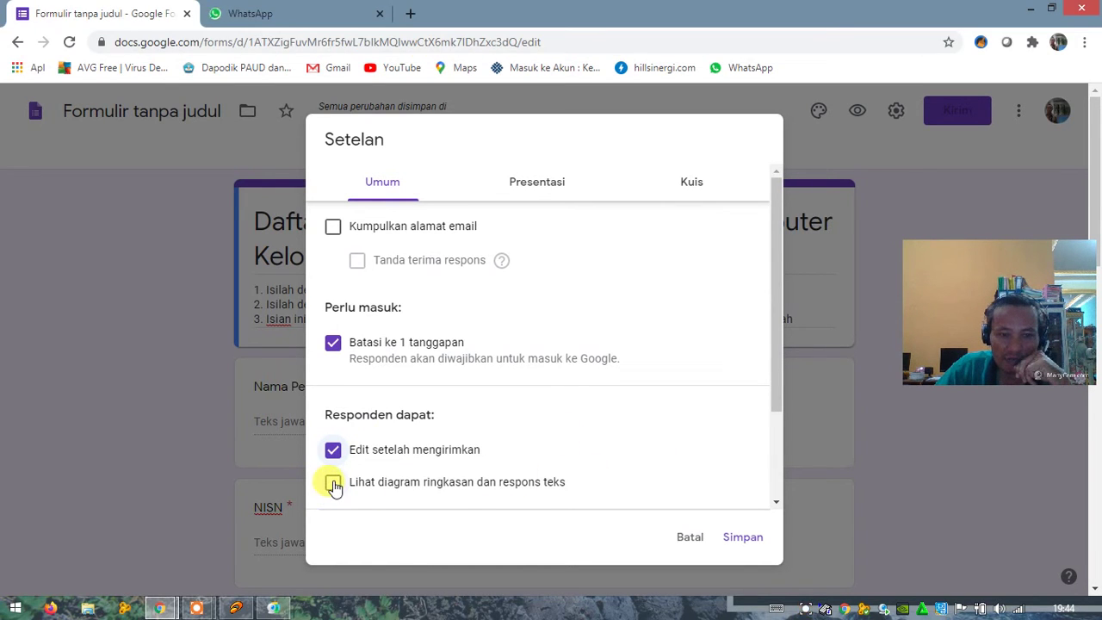
left_click(334, 484)
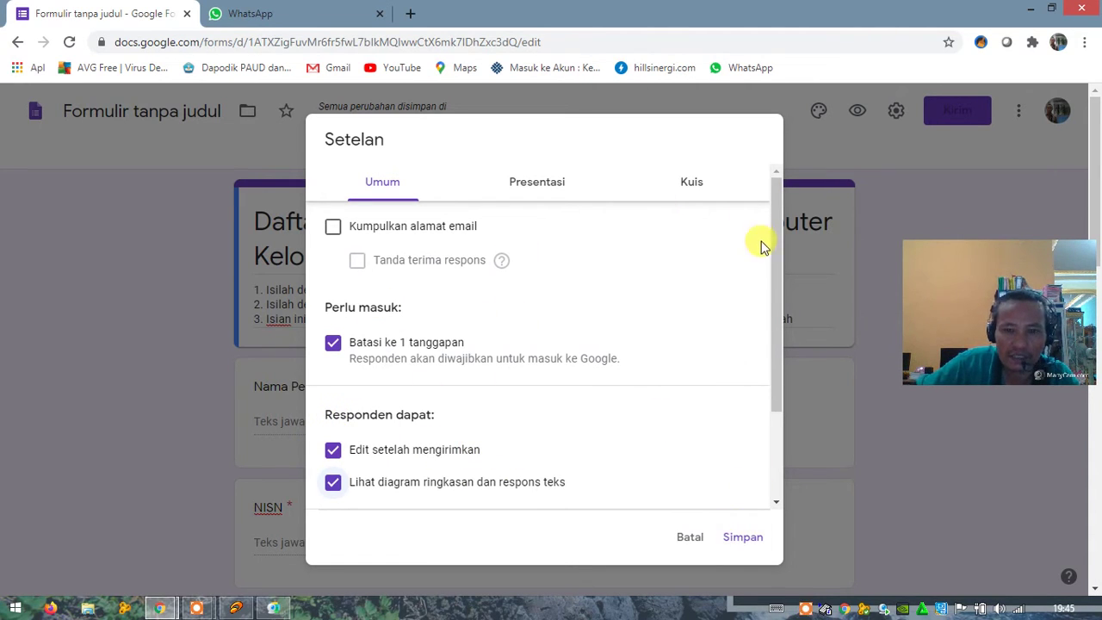
left_click(742, 537)
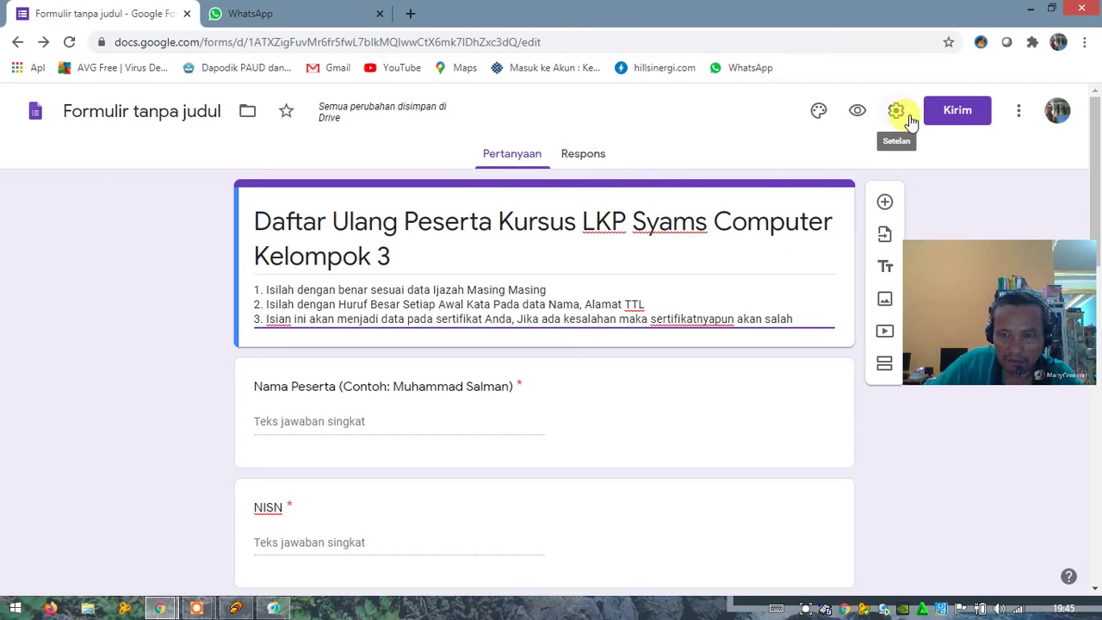
Step: Create a copy named 'Formulir Daftar Ulang Peserta Kursus Kelompok Satu' via Buat salinan, shared with the same people
left_click(1019, 116)
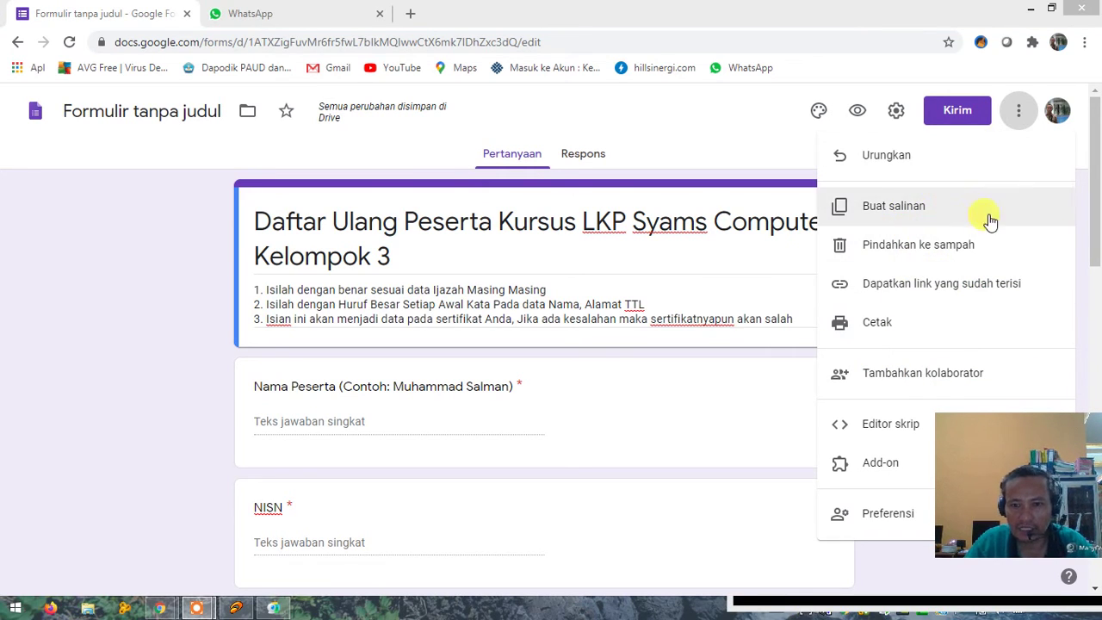
left_click(881, 207)
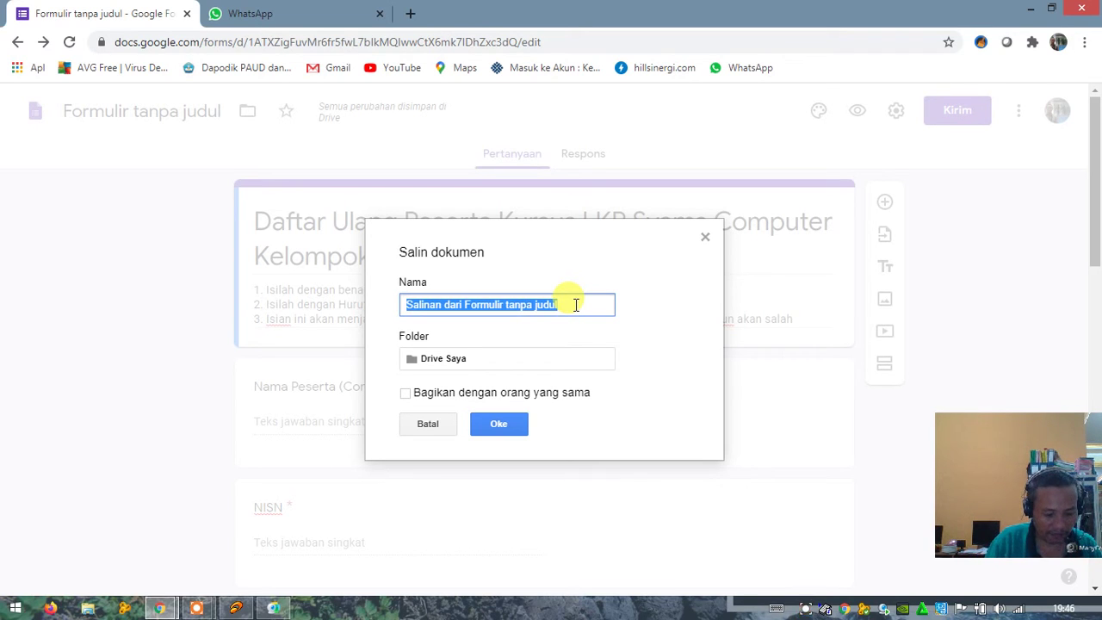
type("F")
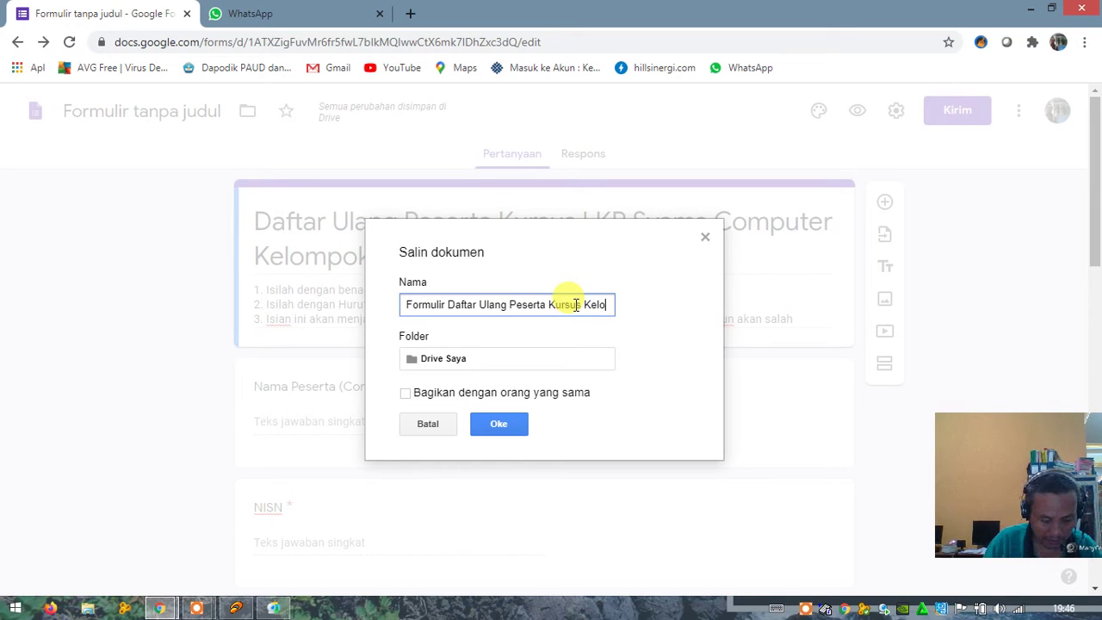
type("mpok ")
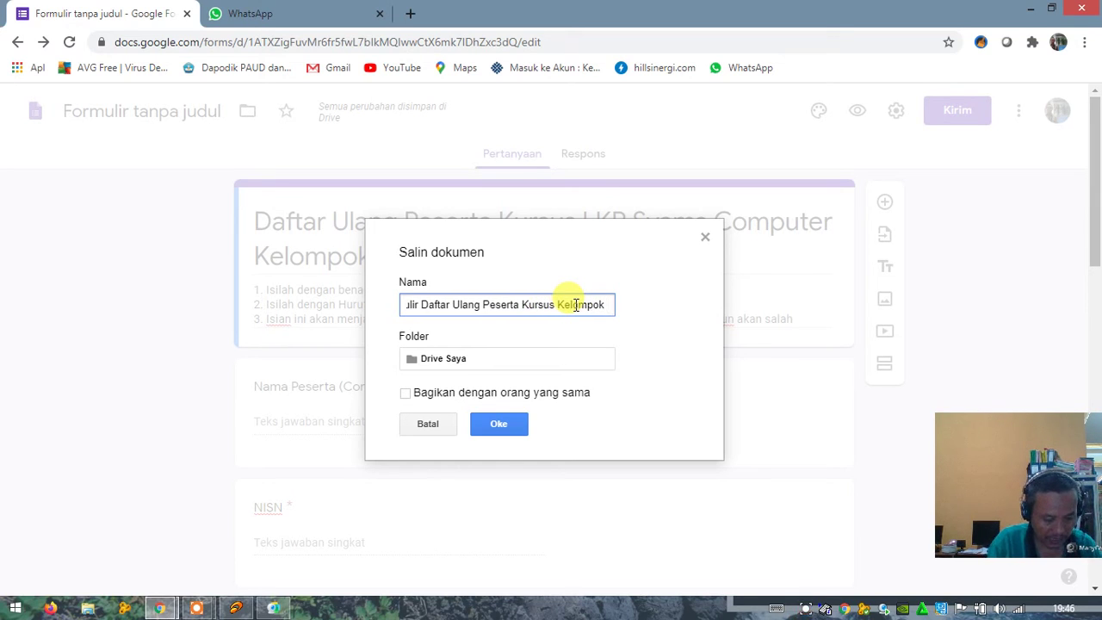
type("Satu")
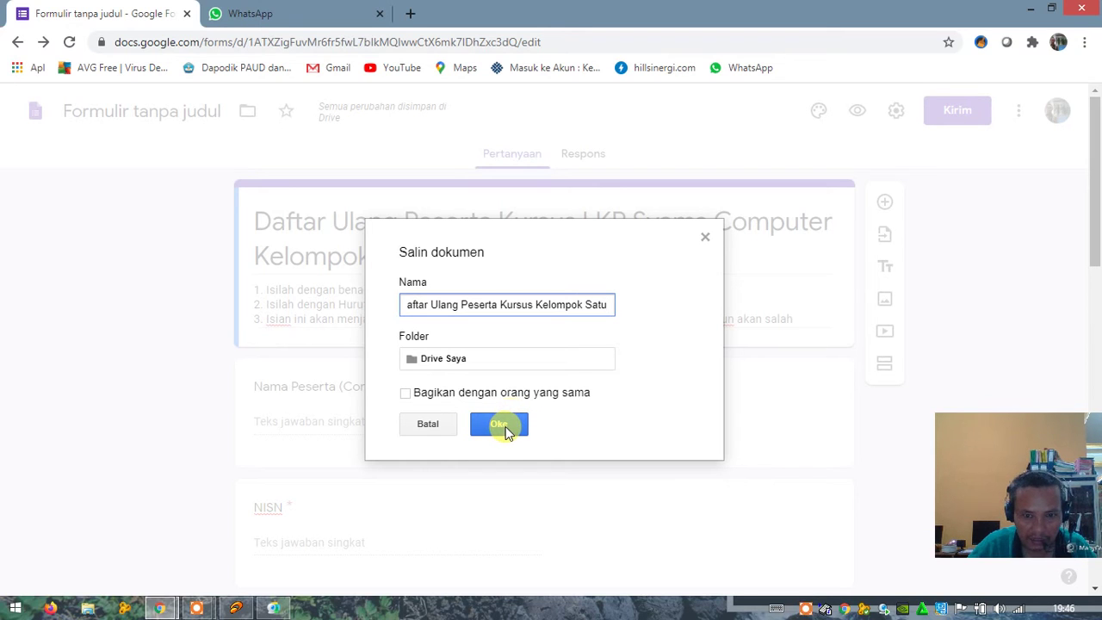
left_click(408, 400)
left_click(409, 397)
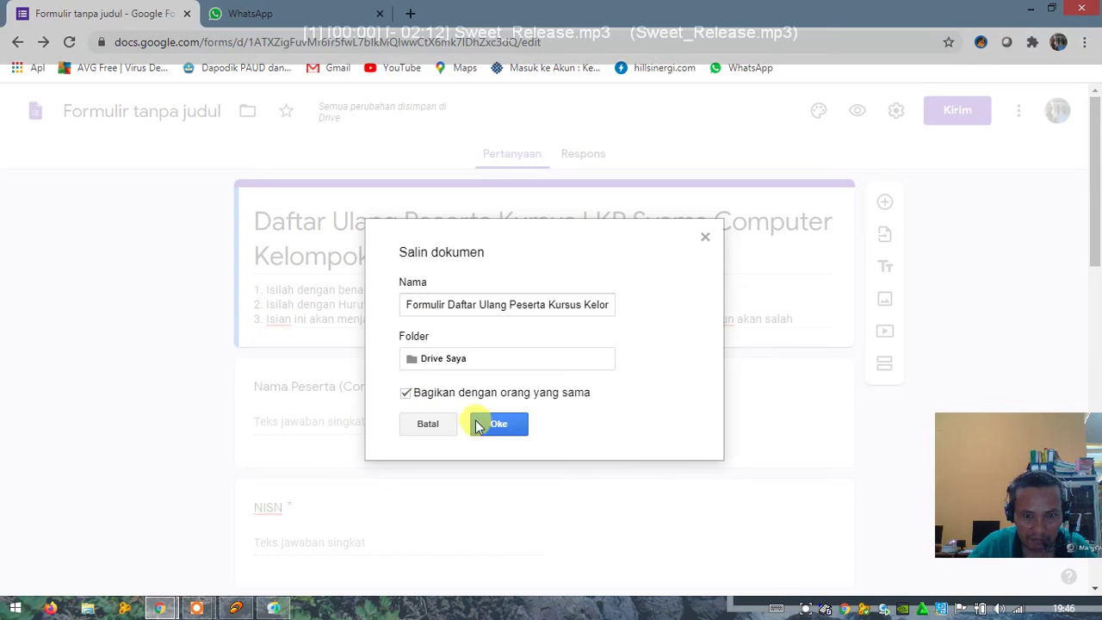
left_click(494, 423)
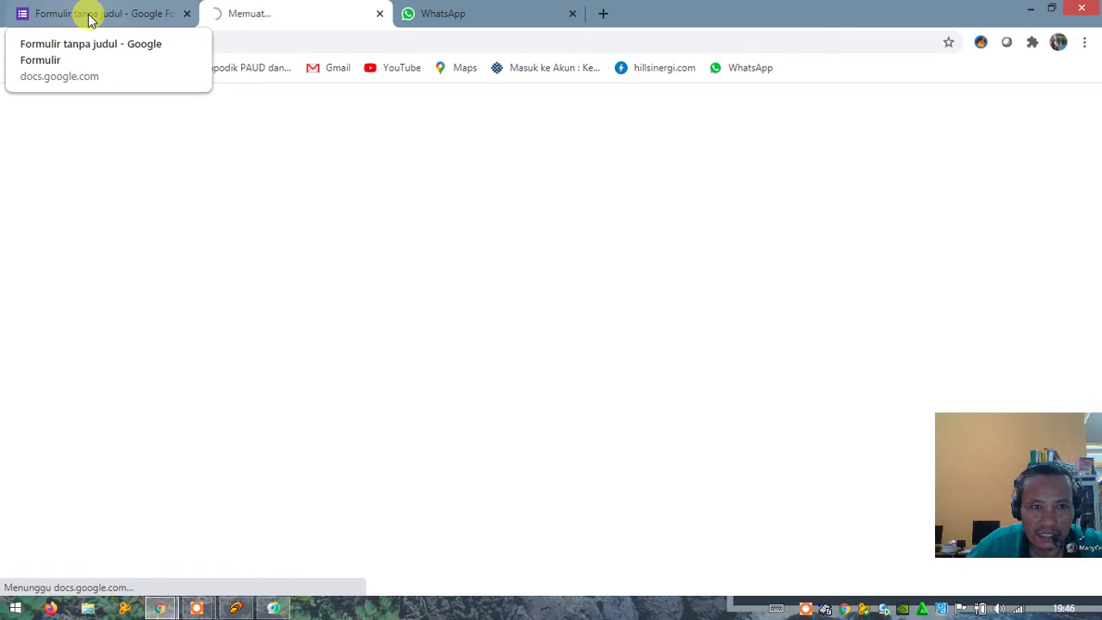
Step: Compare the original untitled form with the new Kelompok Satu copy in their tabs
left_click(90, 18)
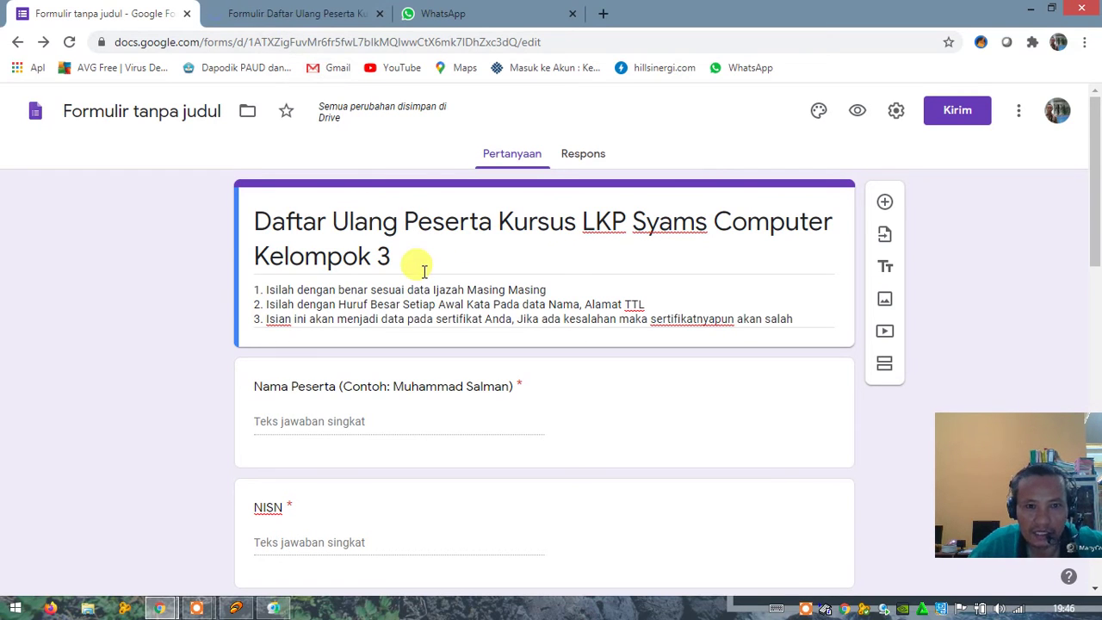
left_click(289, 15)
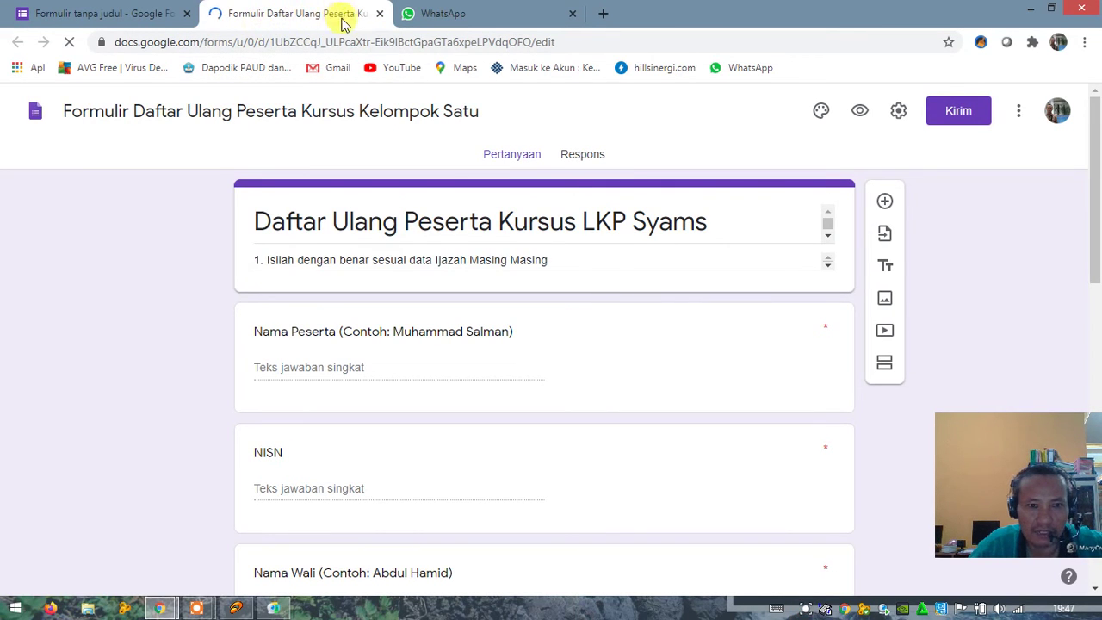
left_click(86, 19)
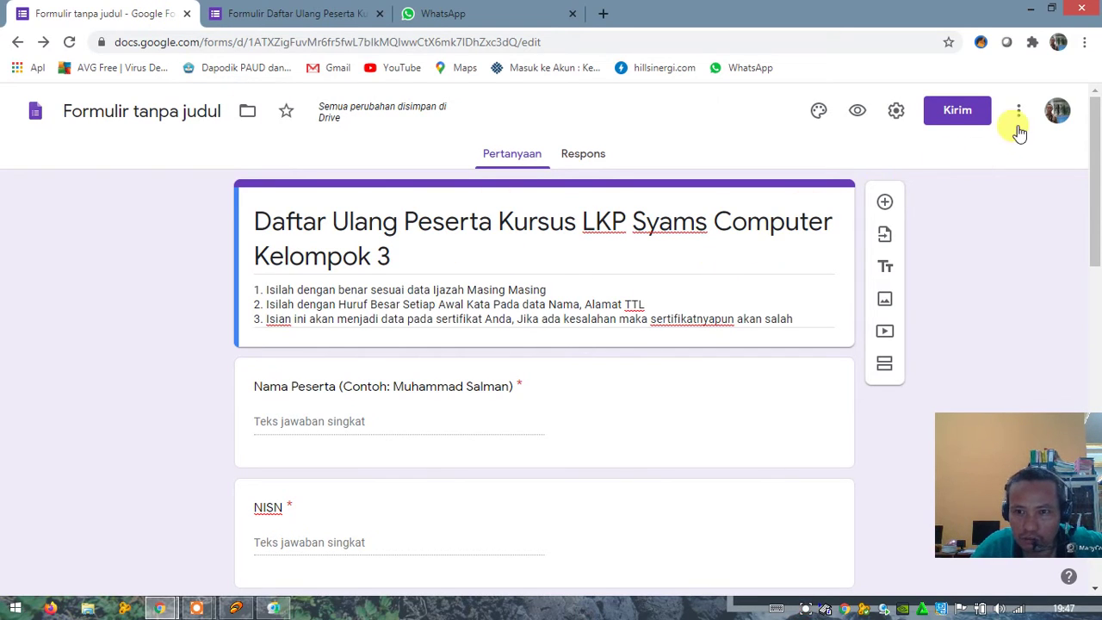
Step: Move the original untitled form to the trash and go to the Forms home screen
left_click(1020, 116)
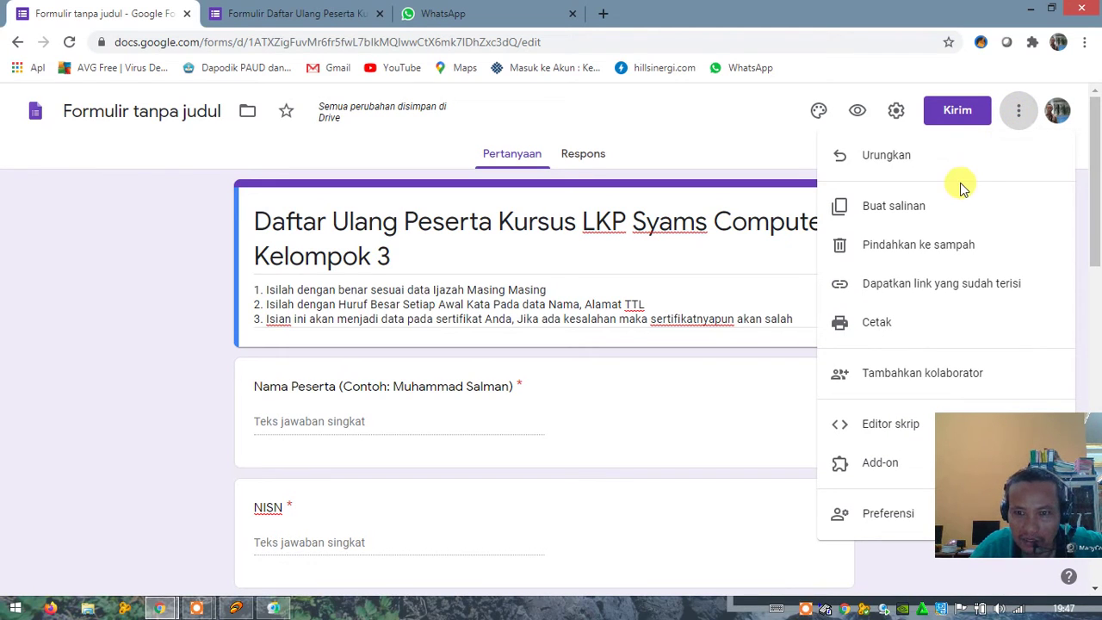
left_click(910, 247)
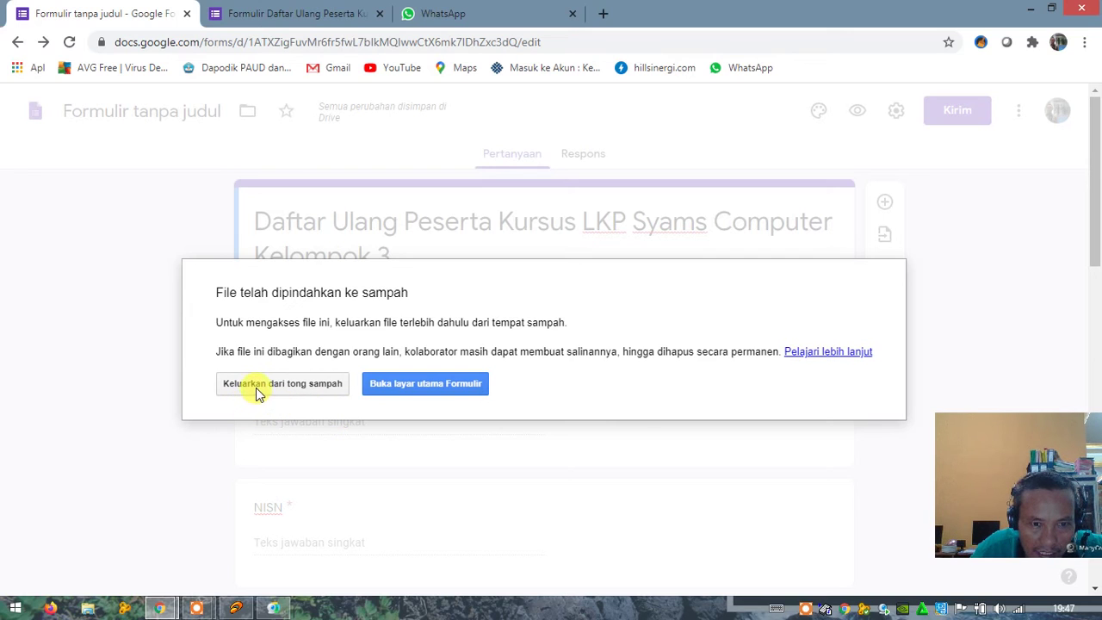
left_click(423, 389)
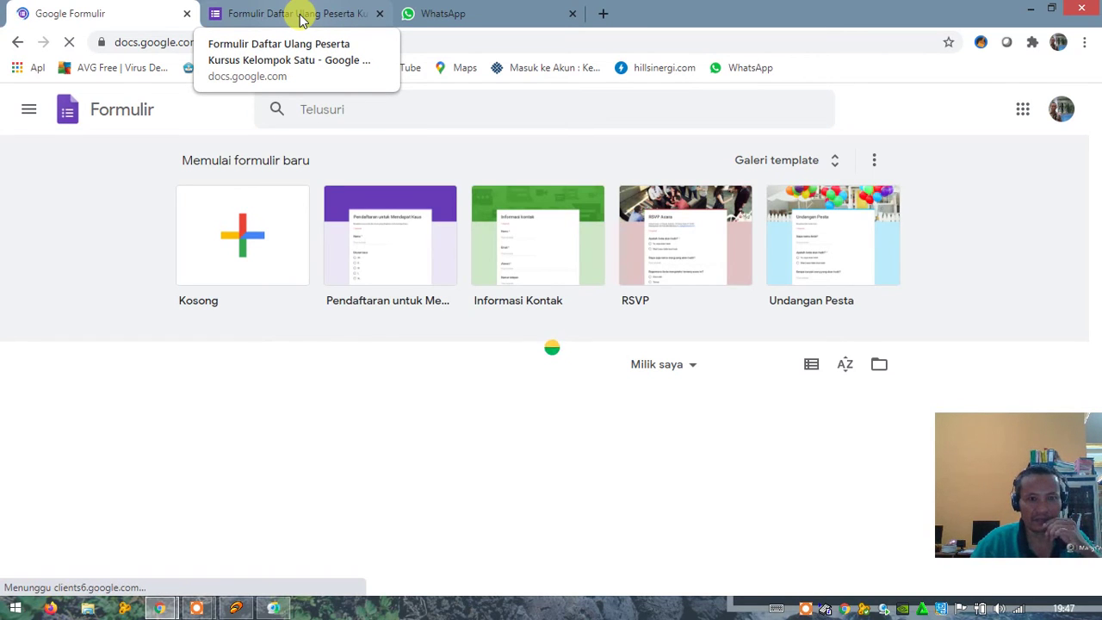
Step: In the Kelompok Satu copy, restore the missing upload folder and copy the form's full link
left_click(301, 19)
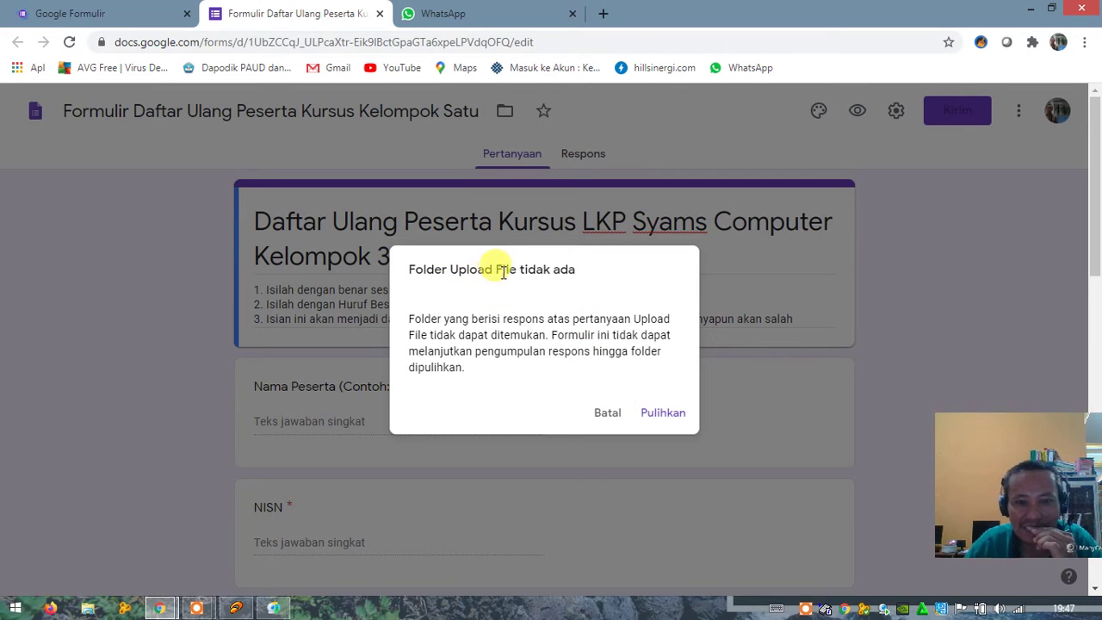
left_click(662, 417)
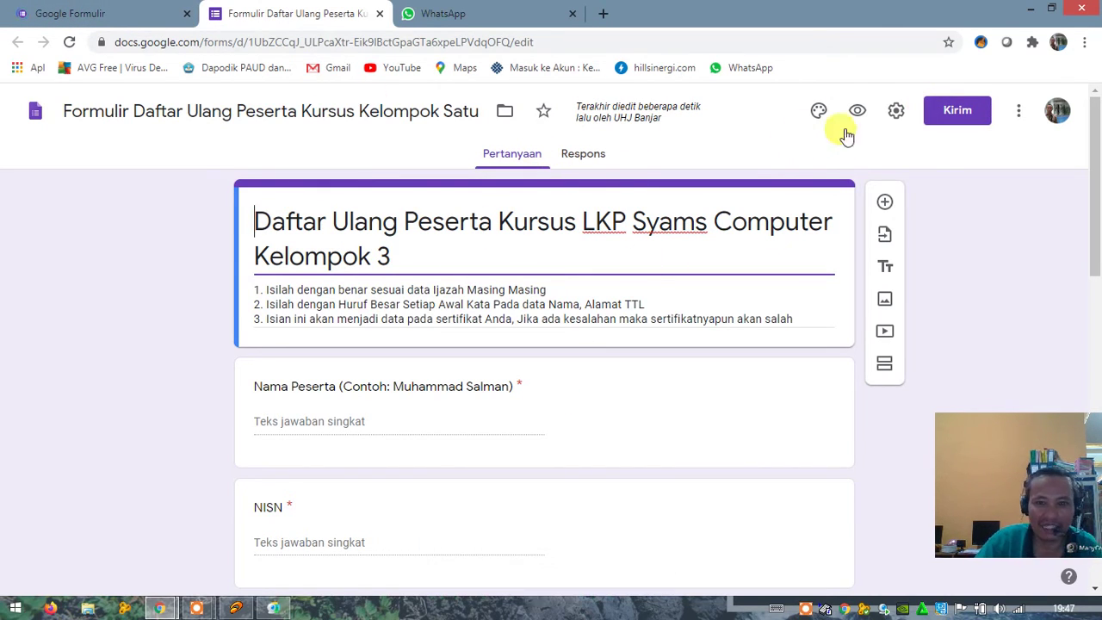
left_click(950, 114)
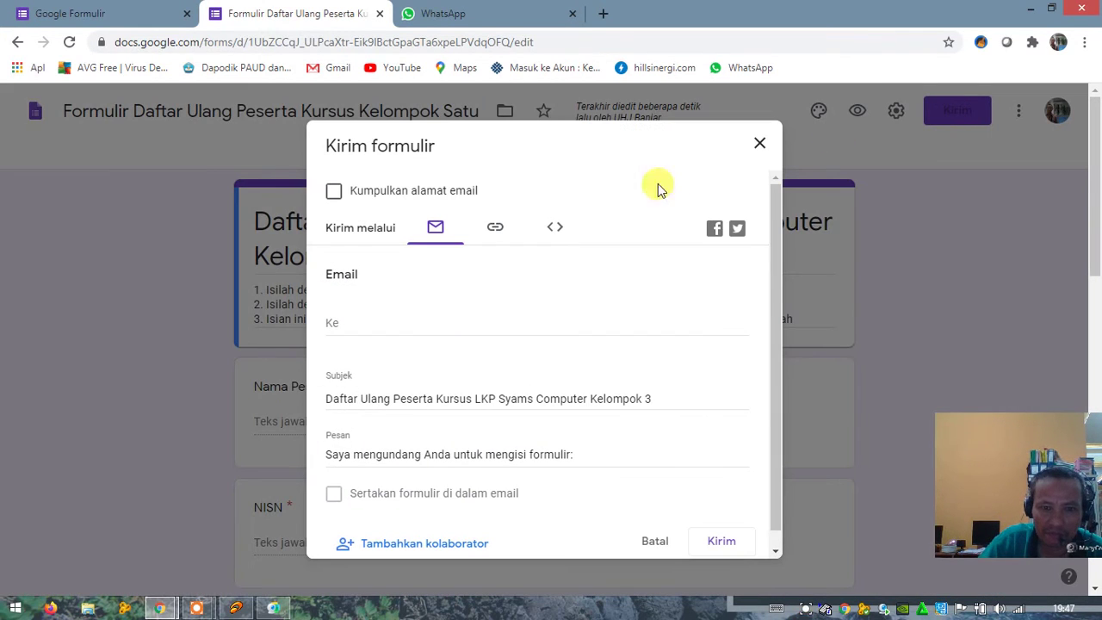
left_click(498, 231)
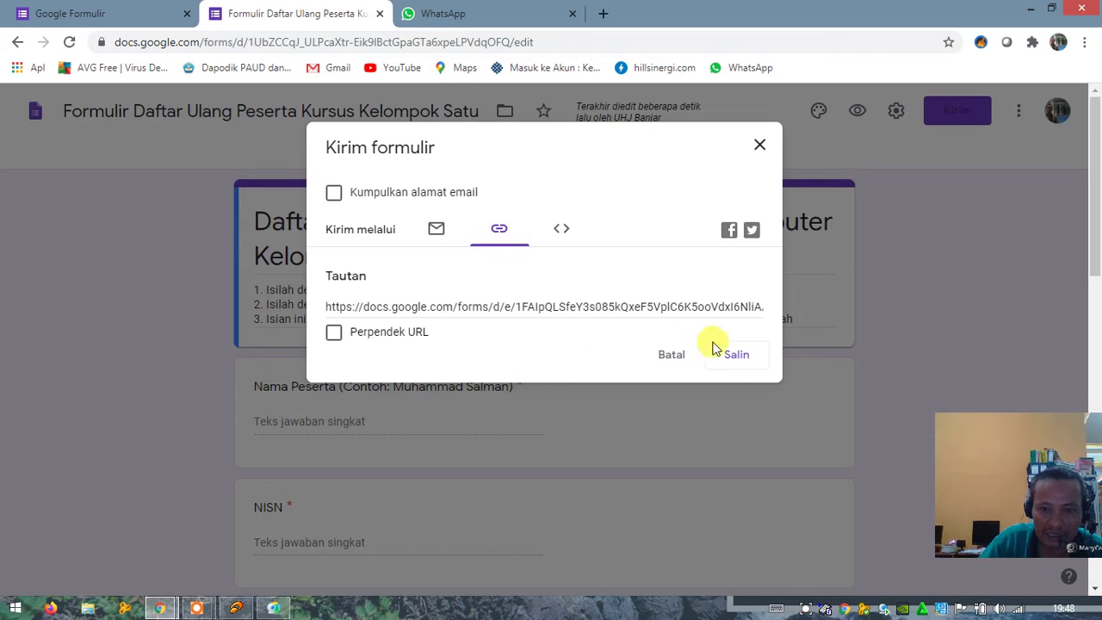
left_click(736, 357)
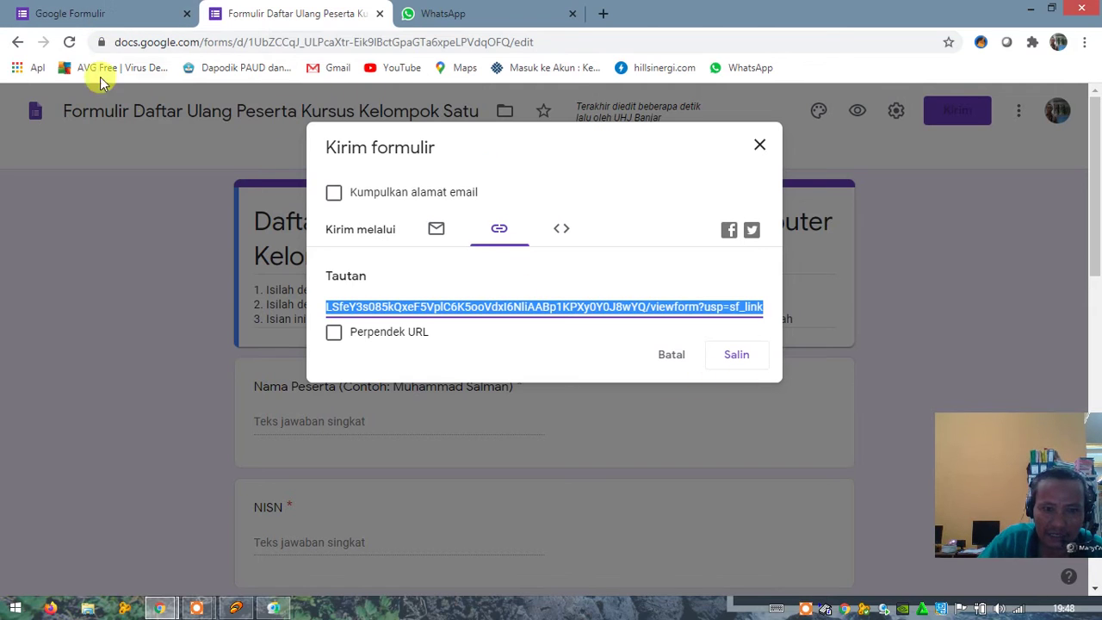
left_click(334, 334)
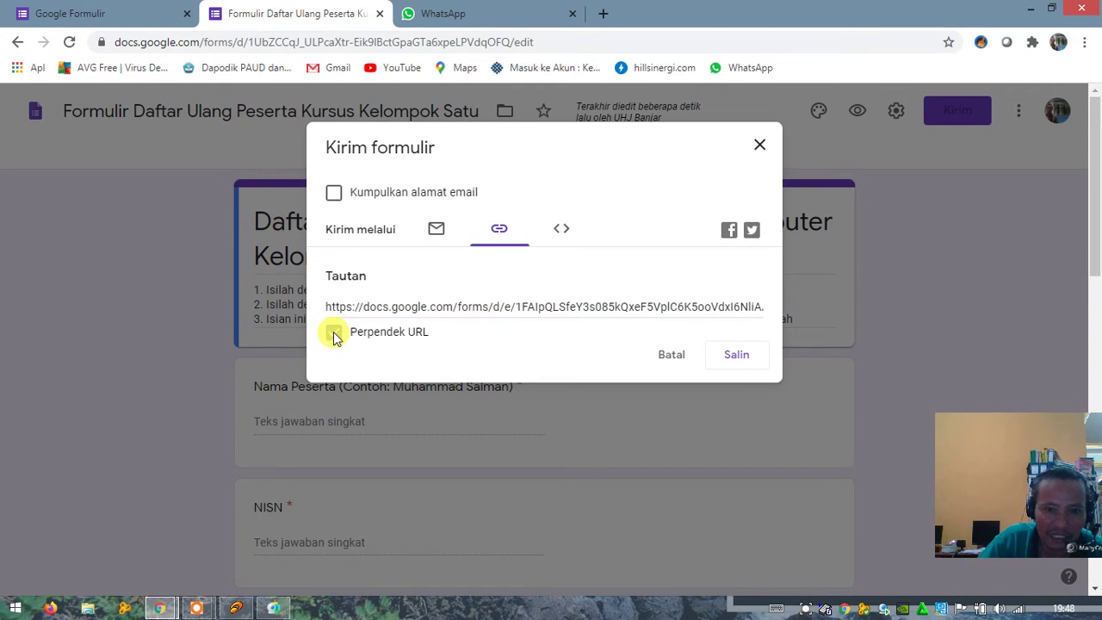
left_click(737, 357)
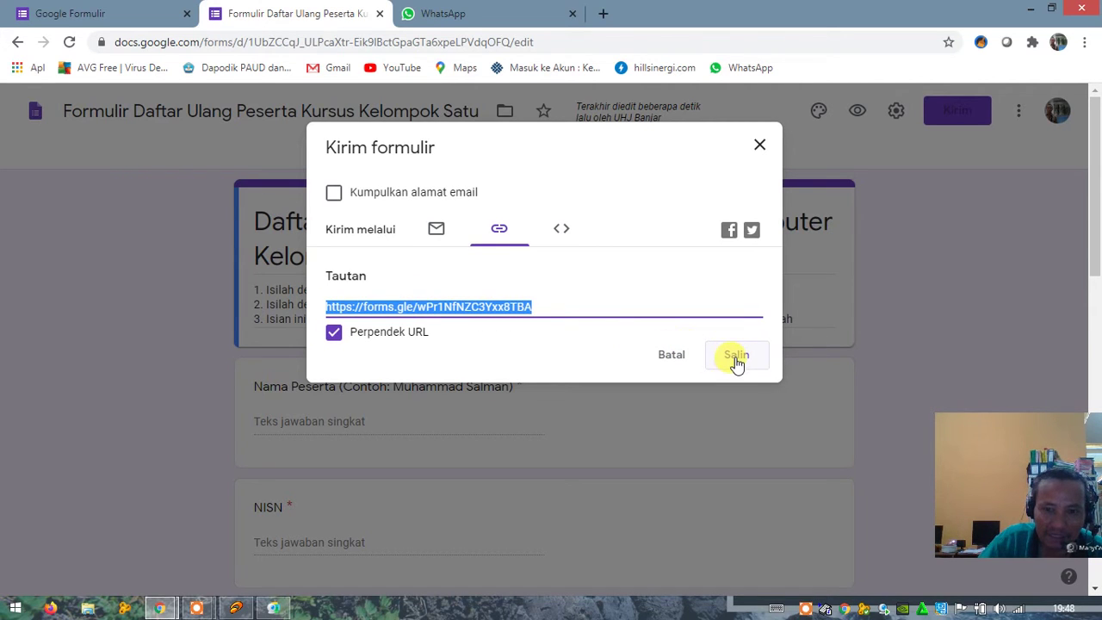
left_click(737, 361)
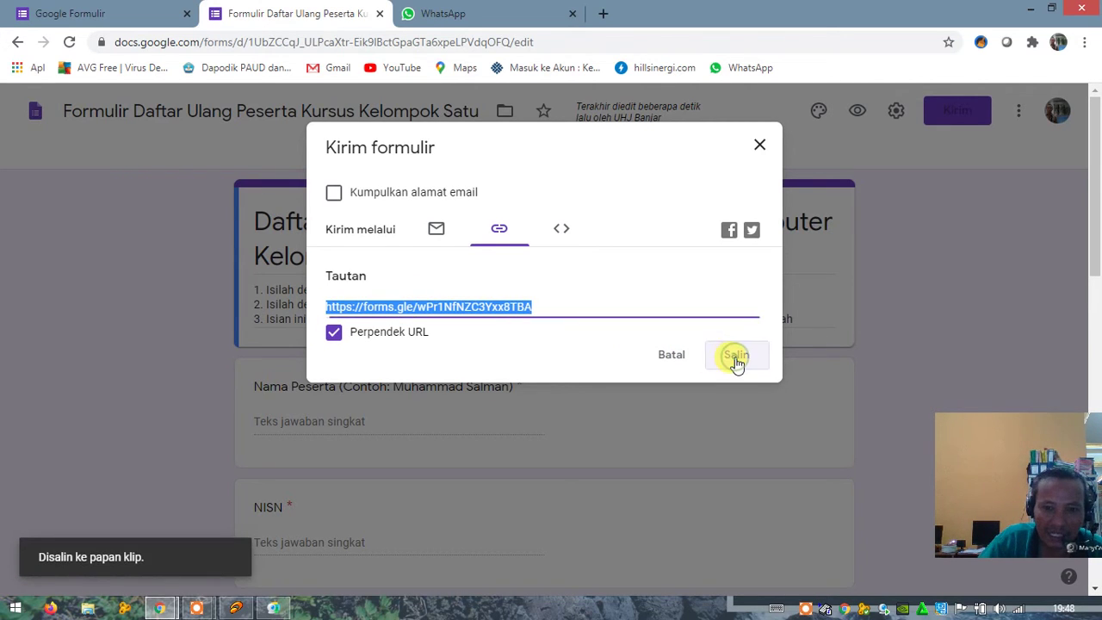
left_click(113, 13)
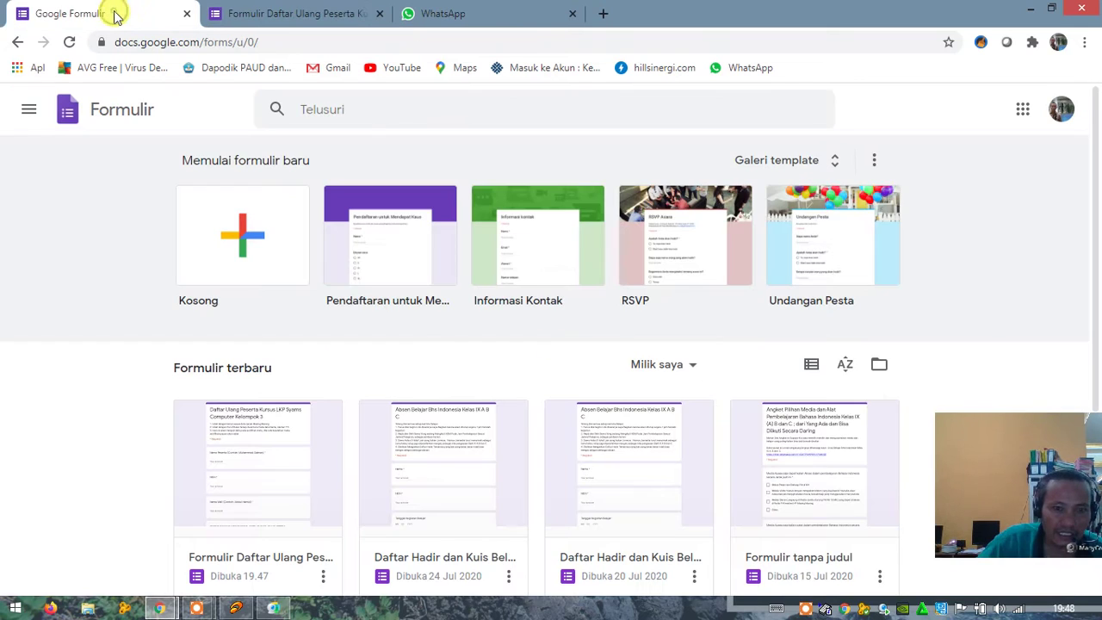
Step: Paste the short forms.gle link into the Calon Peserta Kursus 2020 message box and copy the earlier instruction text
left_click(445, 15)
left_click(193, 284)
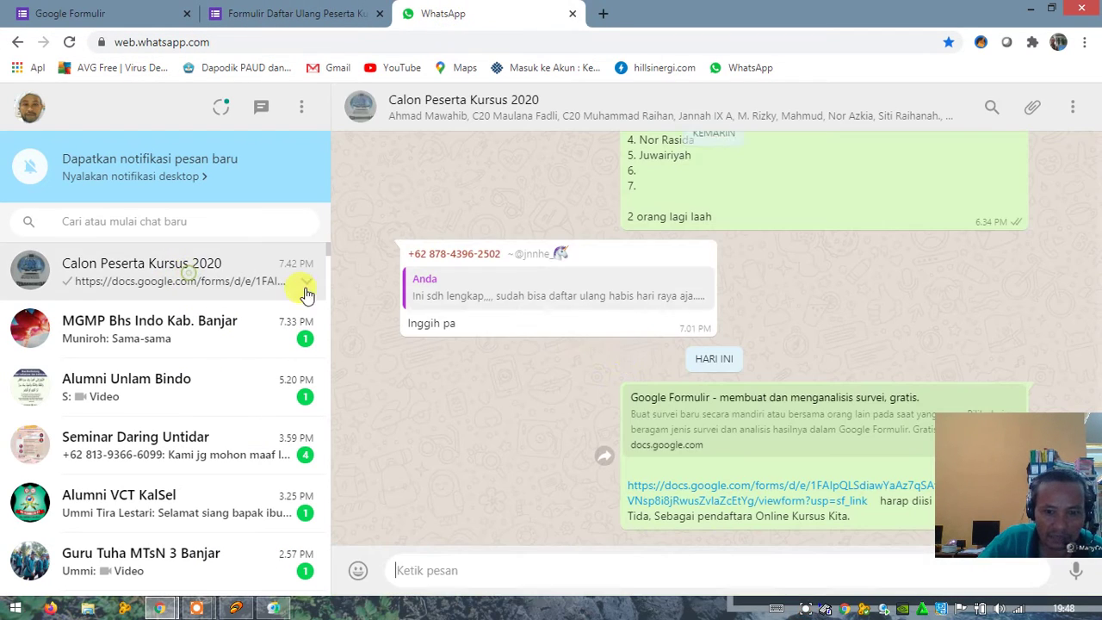
right_click(431, 571)
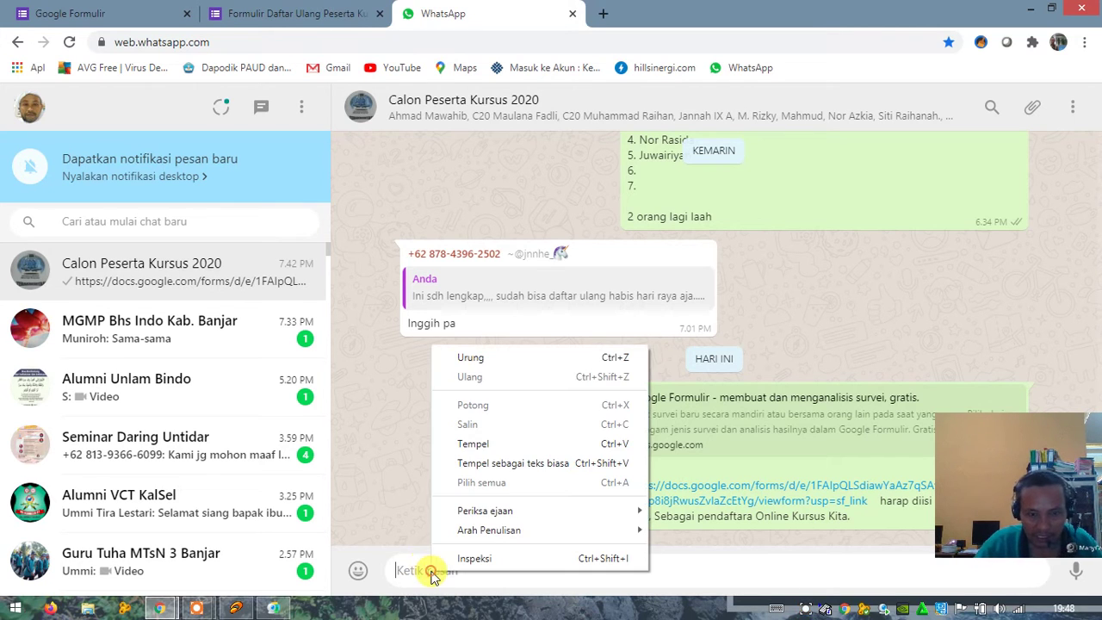
left_click(473, 444)
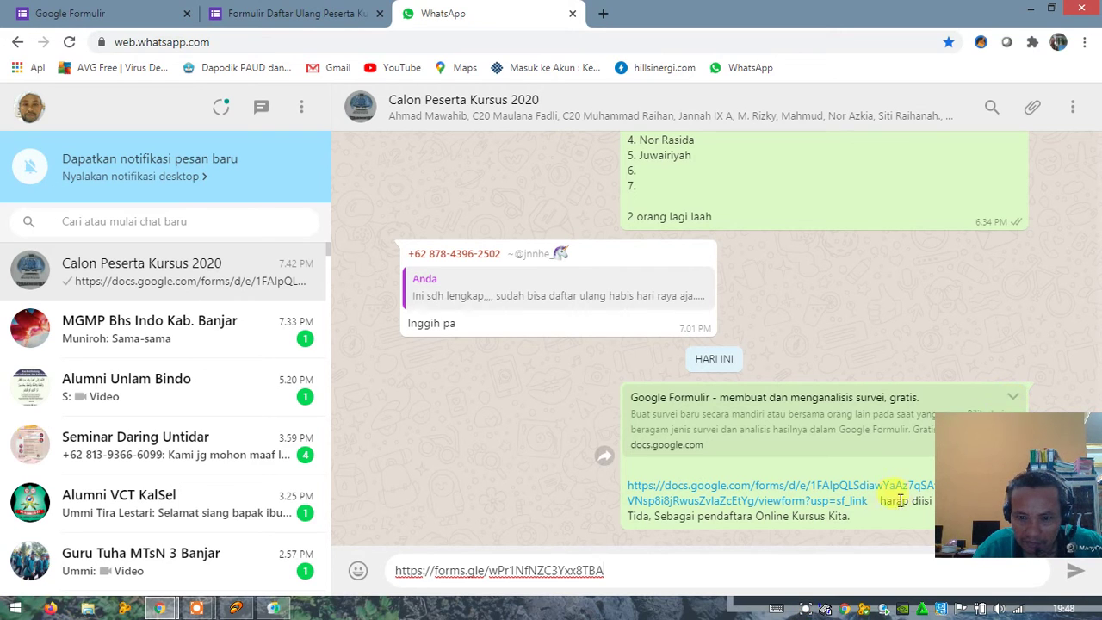
left_click_drag(882, 501, 884, 523)
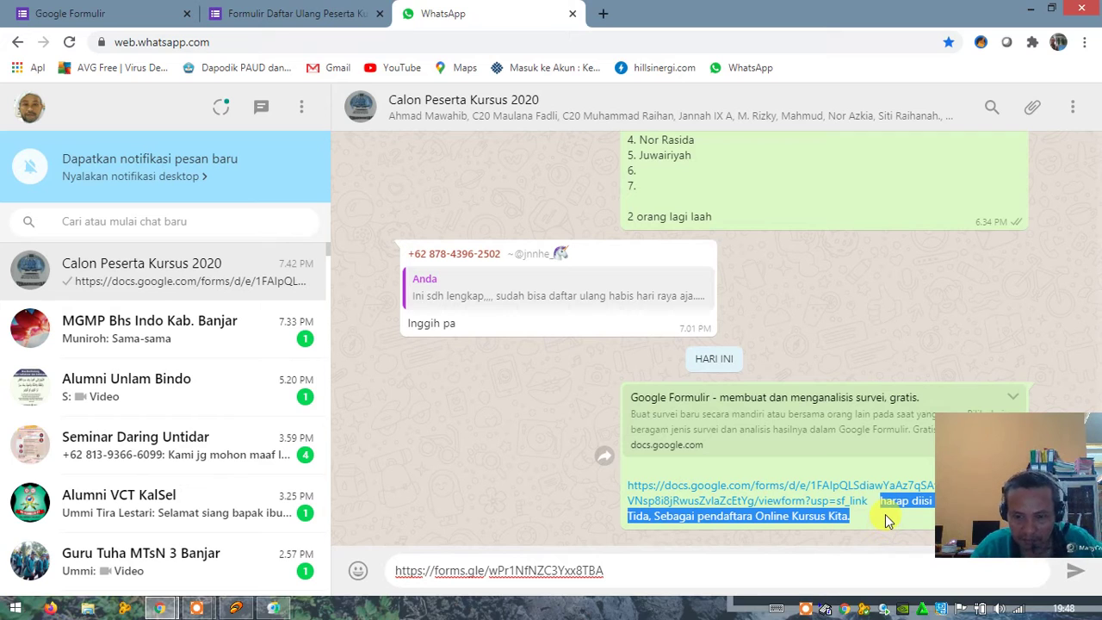
left_click(631, 568)
Step: Add the instructions after the short link, delete the old full-link message for everyone, and send
type("harap diisi Oleh Kelompok Tida, Sebagai pendaftara Online Kursus Kita.")
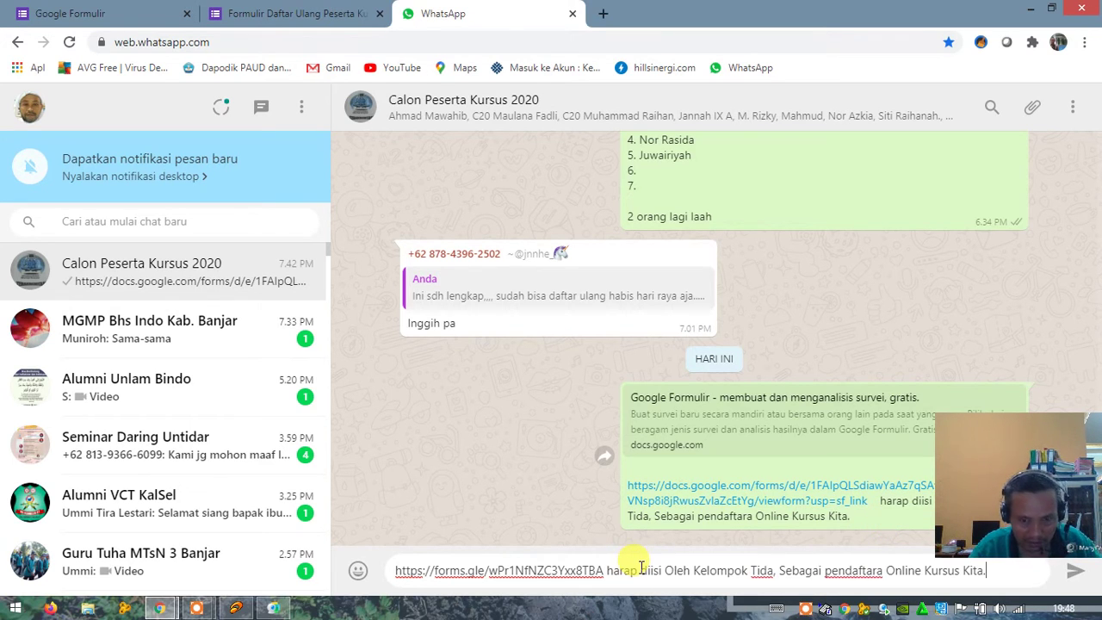
left_click(1015, 400)
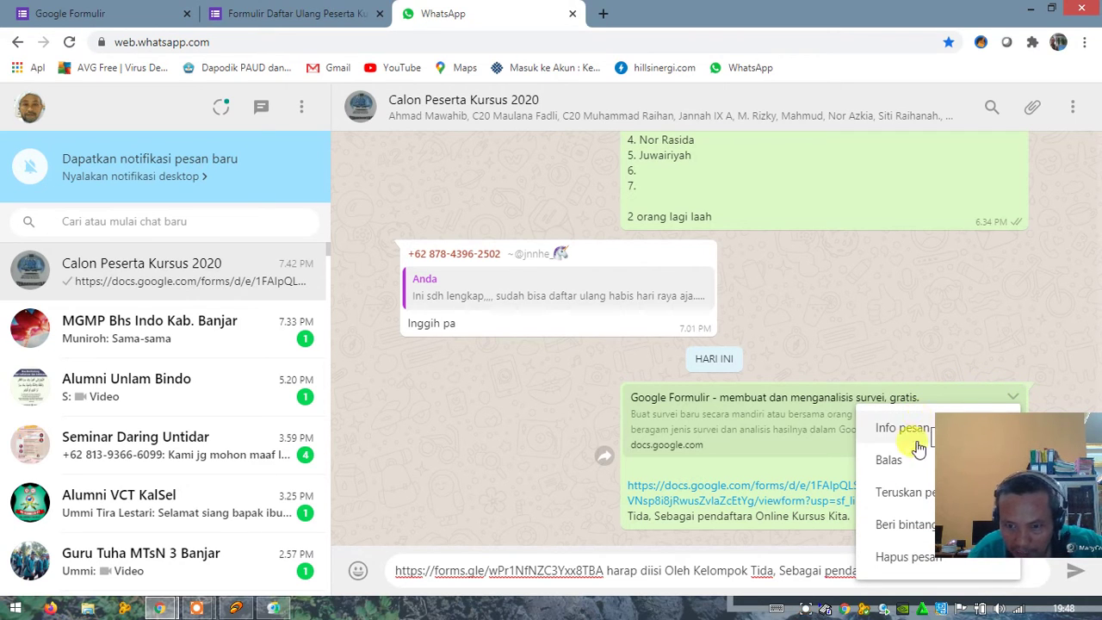
left_click(900, 557)
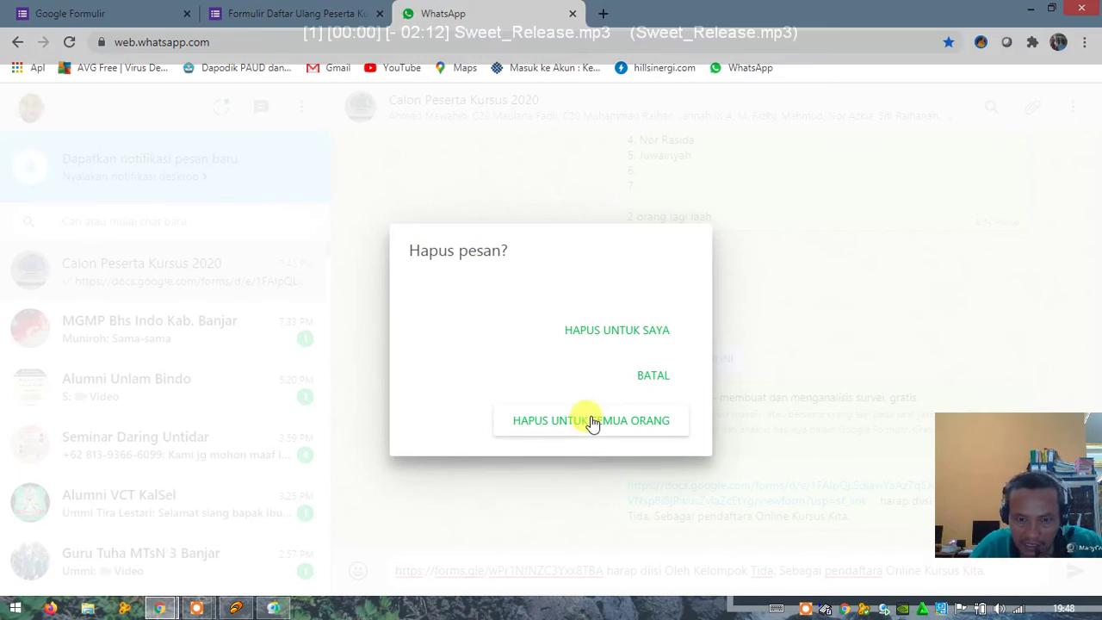
left_click(591, 421)
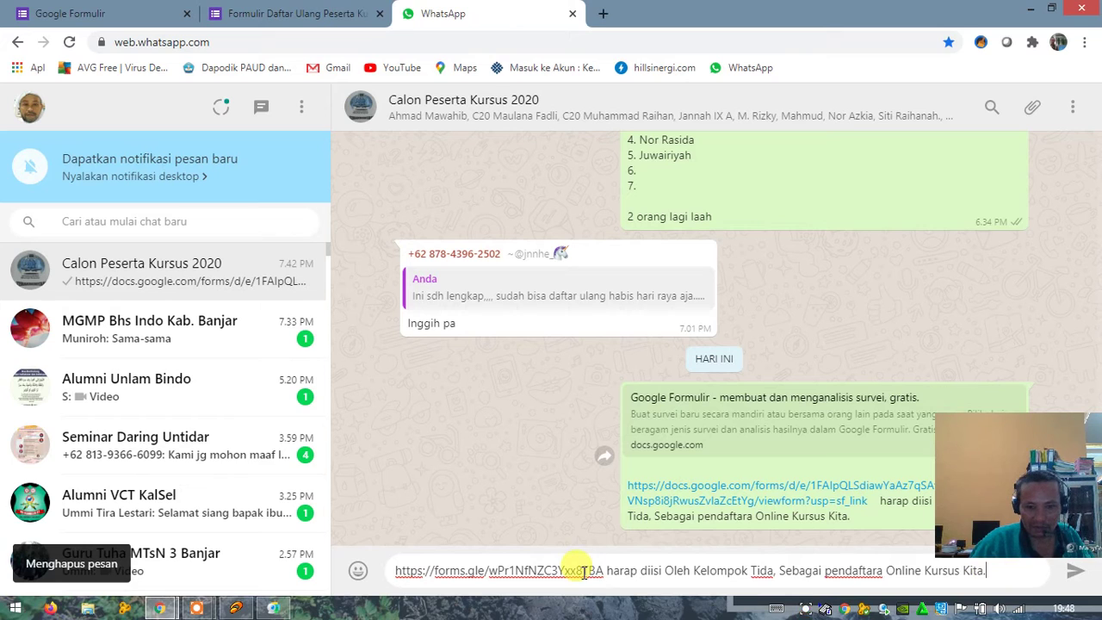
left_click(612, 571)
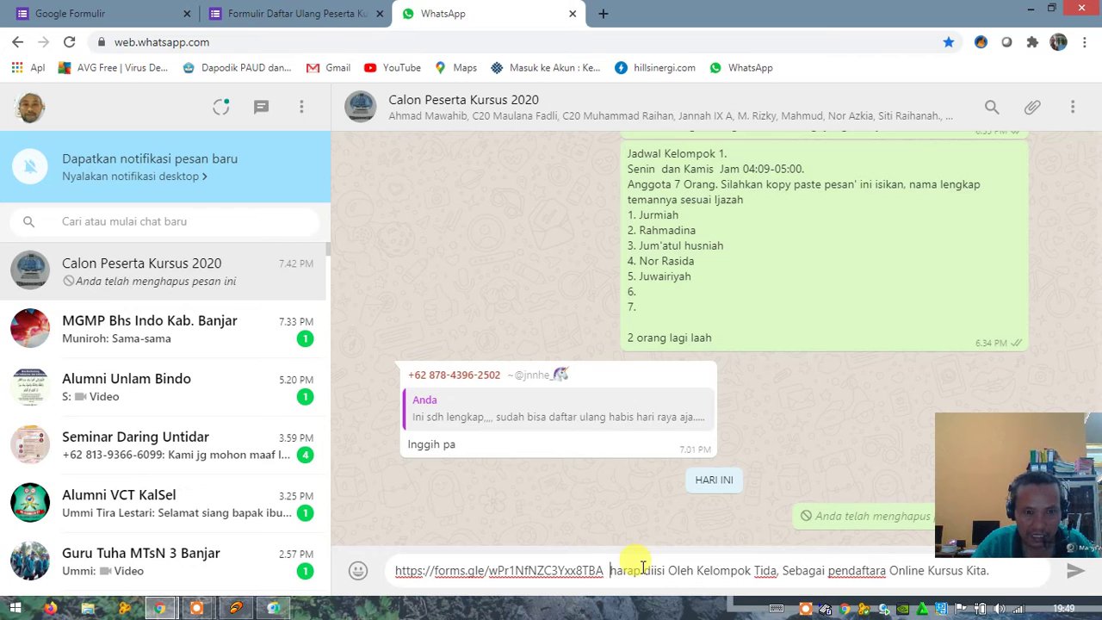
left_click(1072, 572)
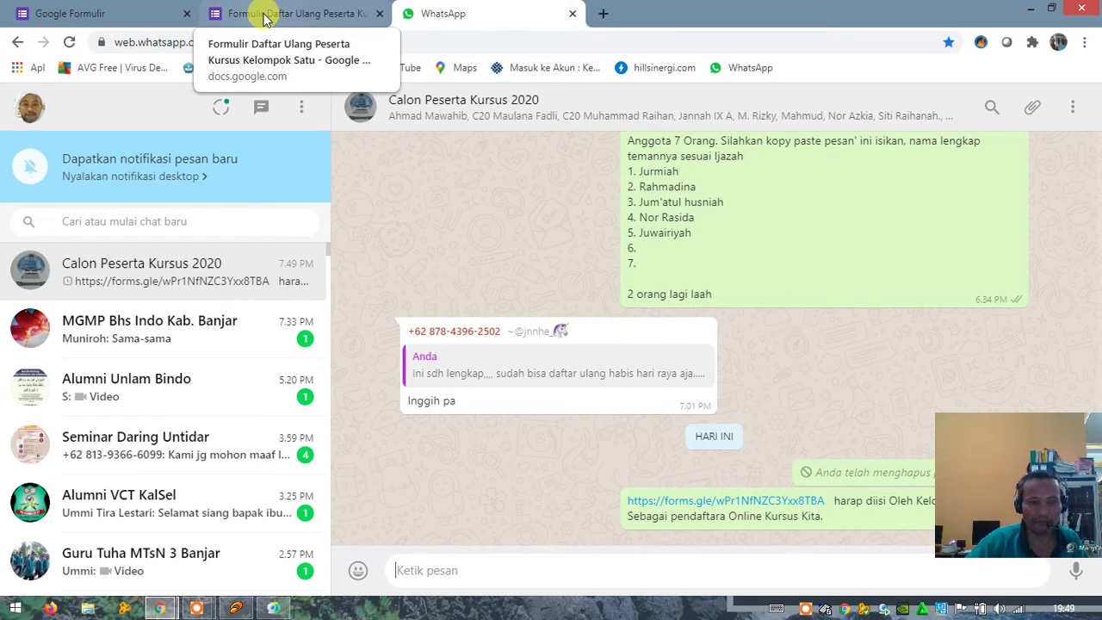
Step: Untick Perpendek URL and copy the Kelompok Satu form's full docs.google.com link for WhatsApp
left_click(264, 19)
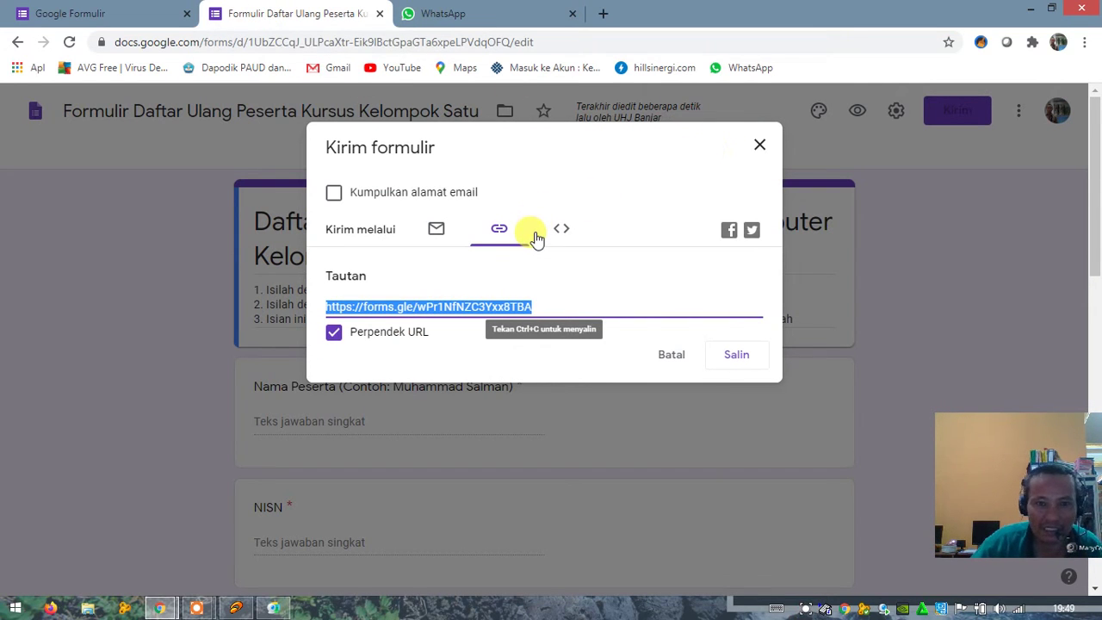
left_click(714, 366)
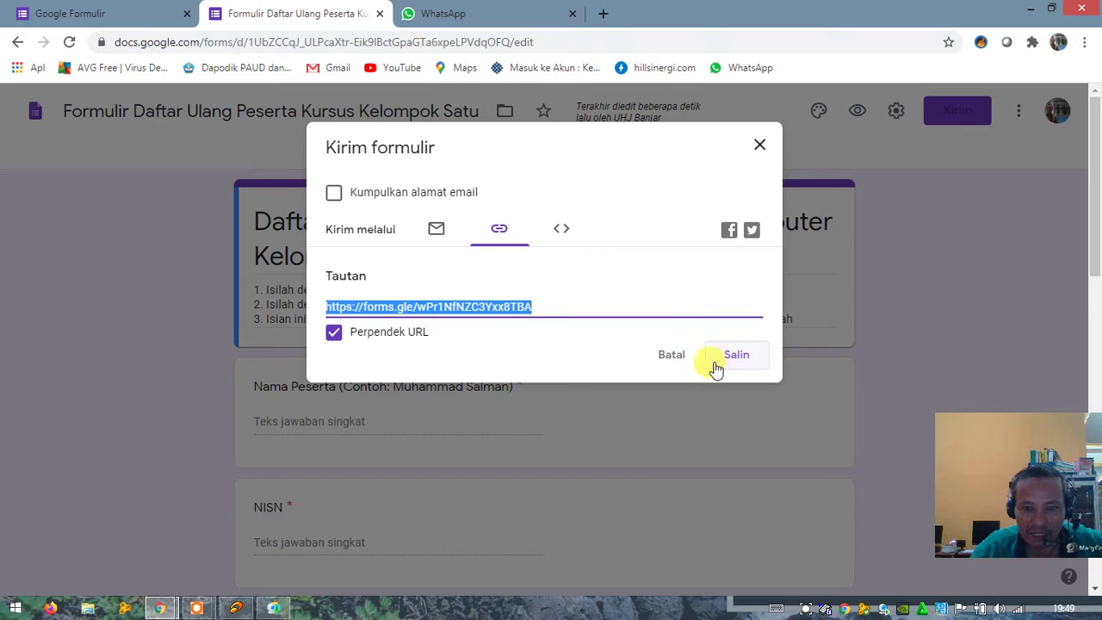
left_click(335, 334)
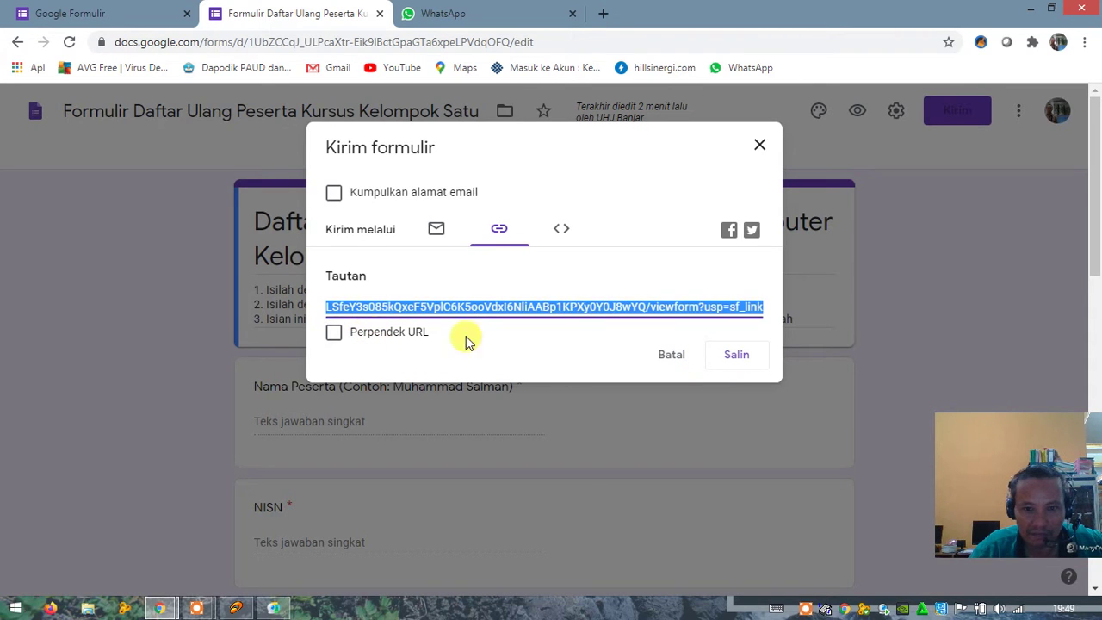
left_click(731, 363)
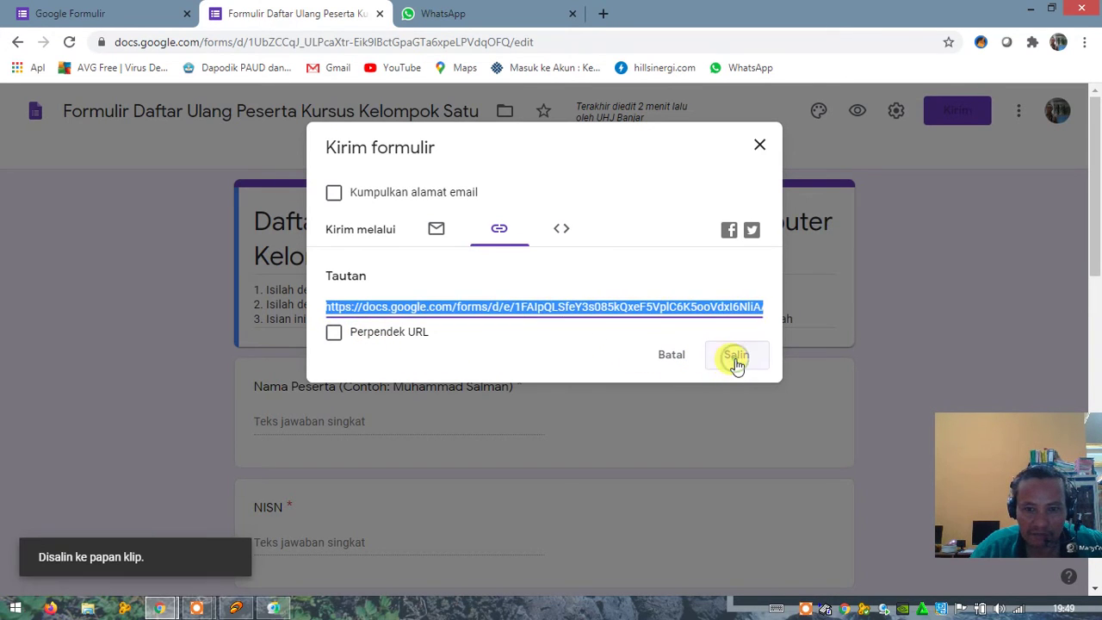
left_click(442, 13)
left_click(427, 571)
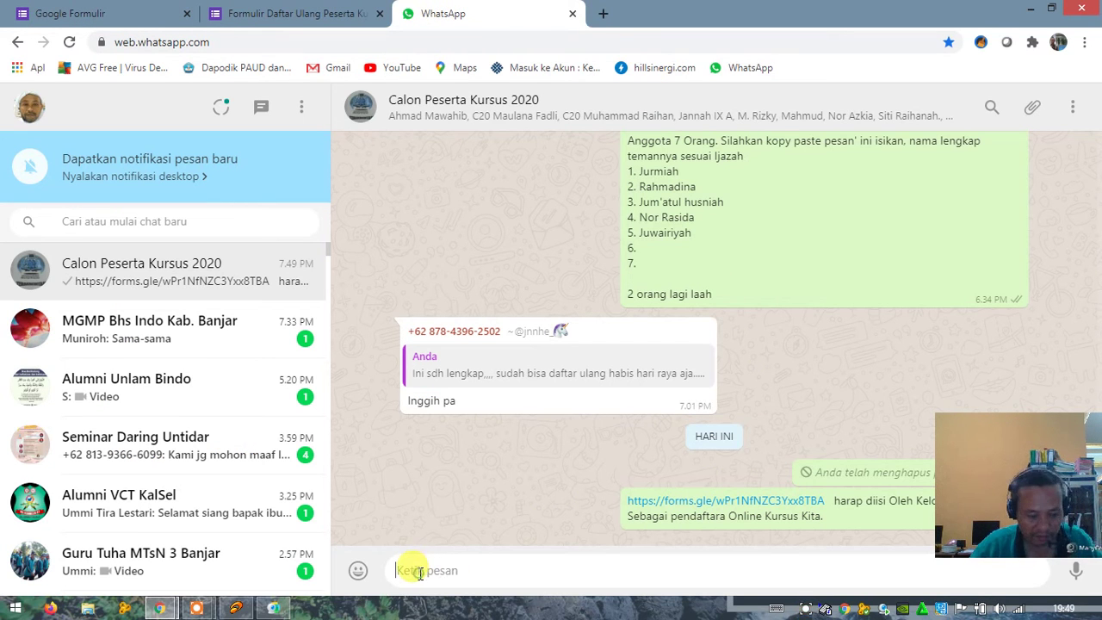
Step: Send the group the full docs.google.com form link followed by the copied registration instructions
type("https://docs.google.com/forms/d/e/1FAIpQLSfeY3s085kQxeF5VpIC6K5ooVdxI6NIiAABp1KPXy0Y0J8w/viewform?usp=sf_link")
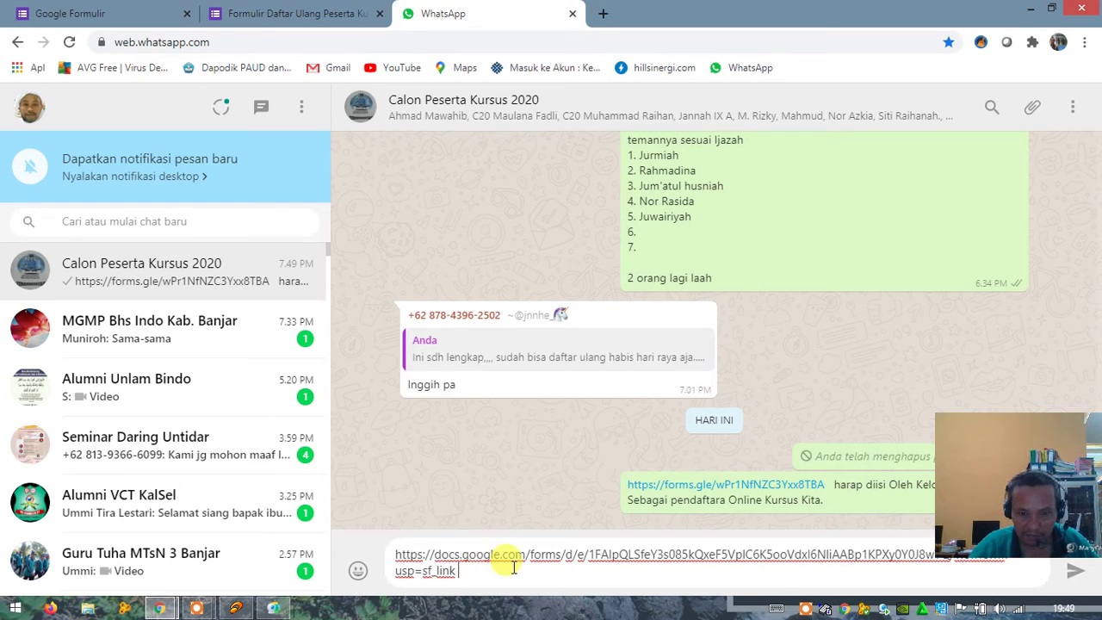
left_click_drag(833, 485, 840, 501)
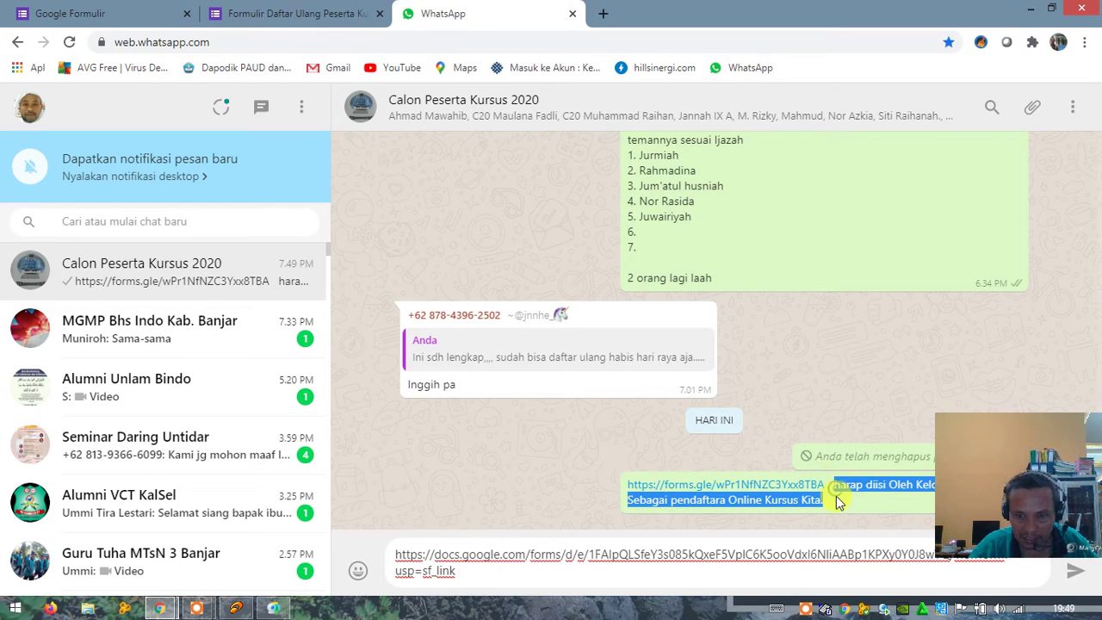
left_click(473, 570)
type("harap diisi Oleh Kelompok Tida, Sebagai pendaftara Online Kursus Kita.")
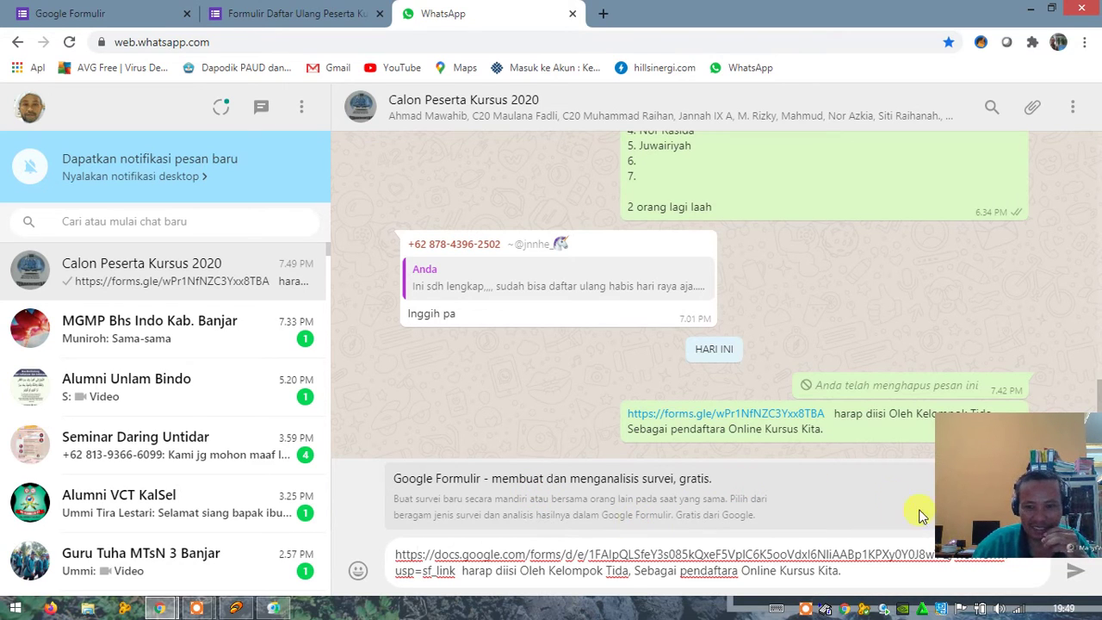
left_click(1073, 577)
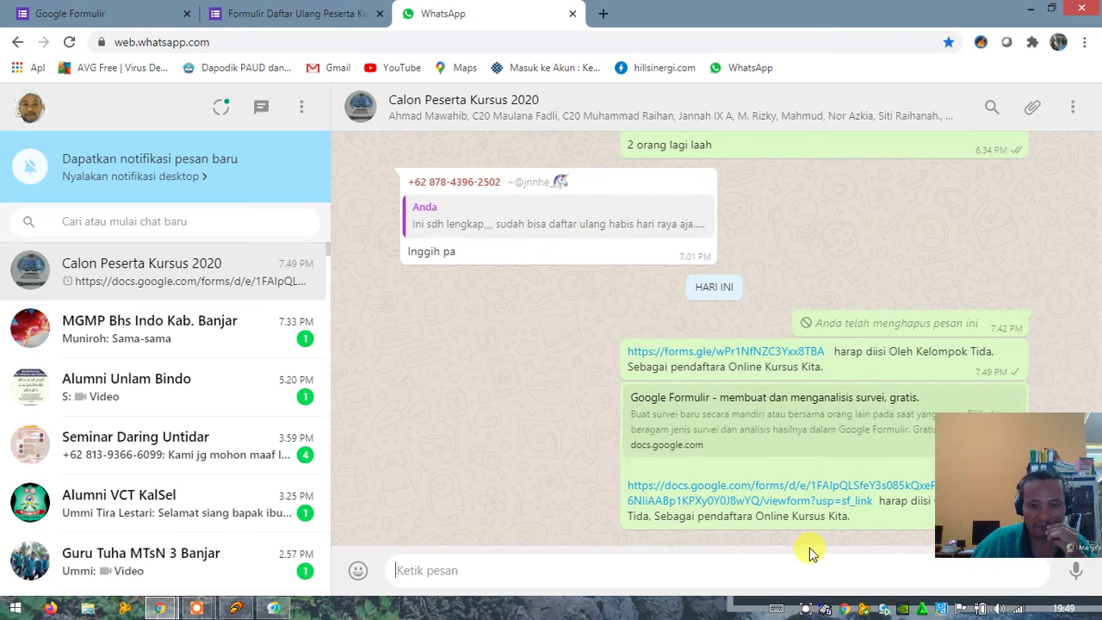
left_click(1014, 358)
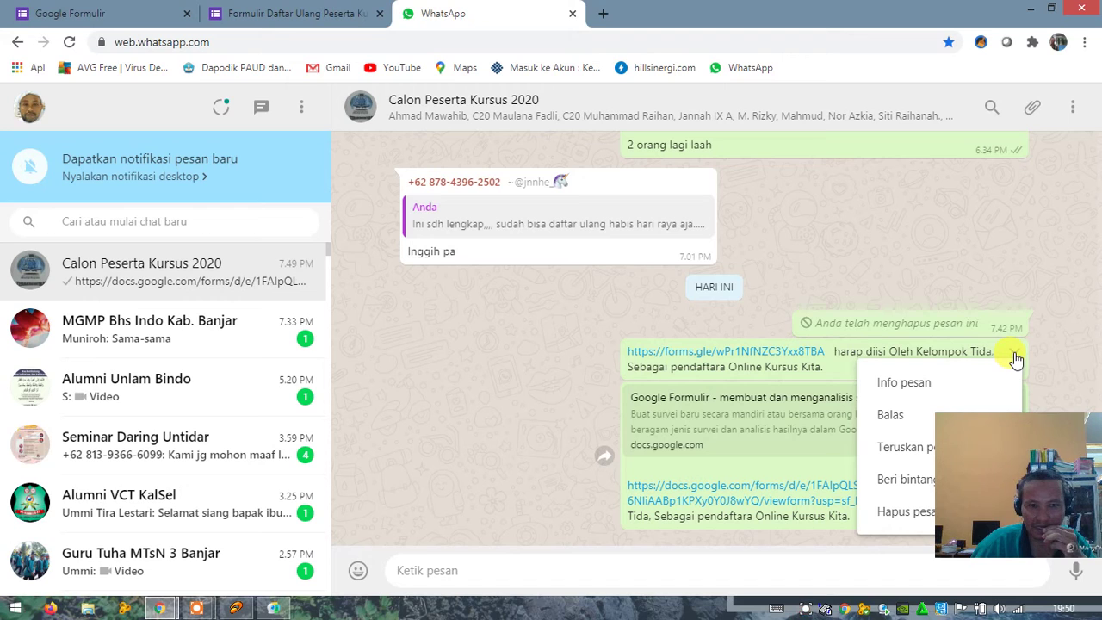
Step: Reload WhatsApp Web and scroll through the Google Forms home page
left_click(70, 42)
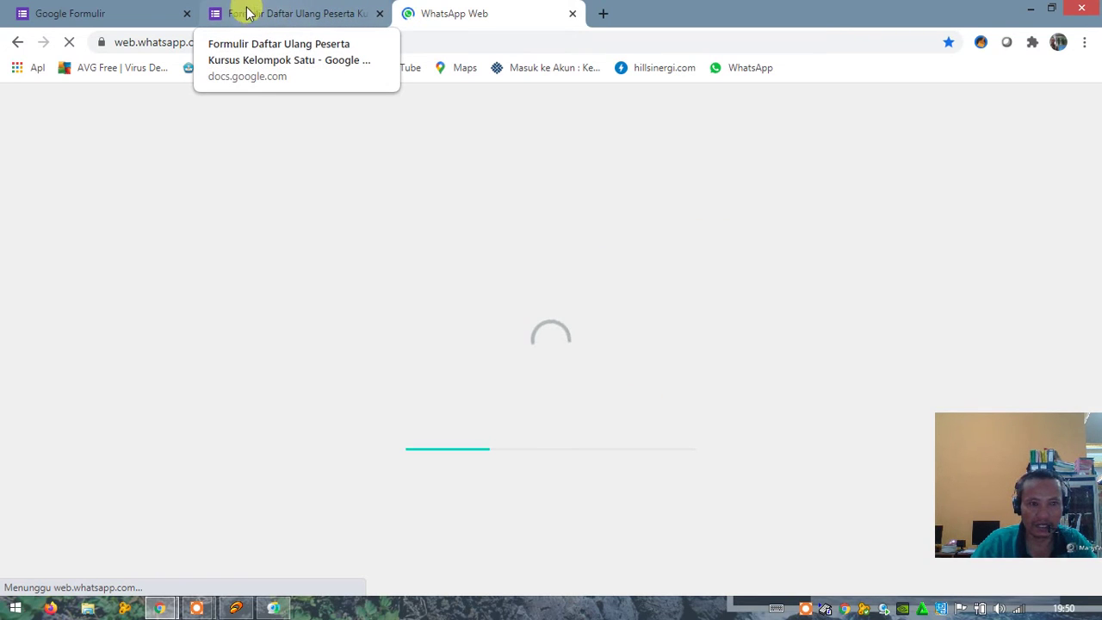
left_click(143, 16)
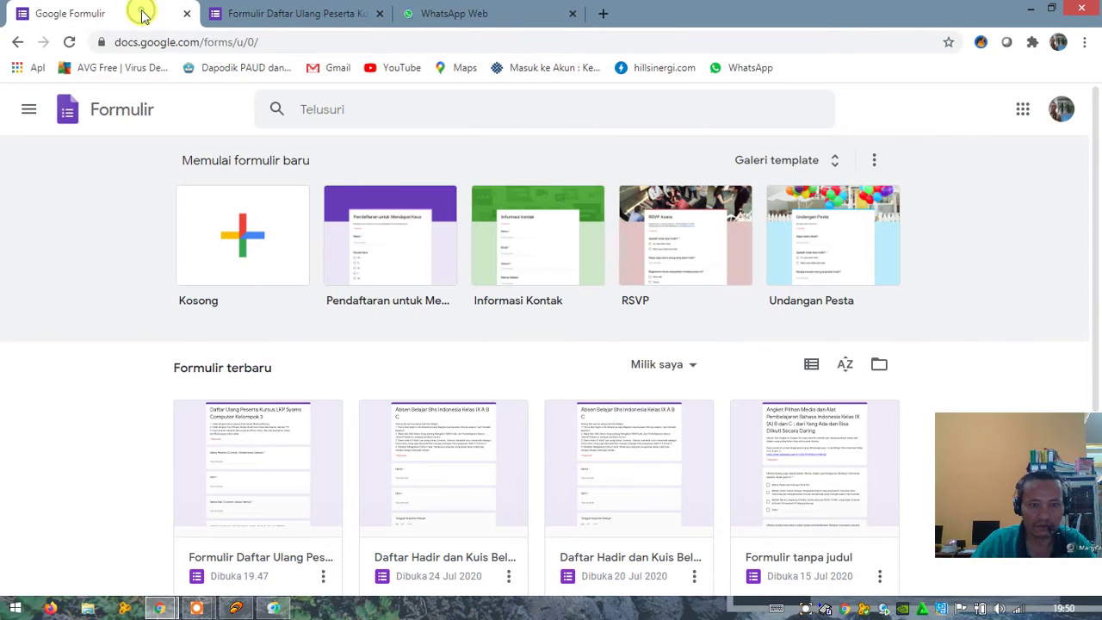
scroll(465, 386, "down", 2)
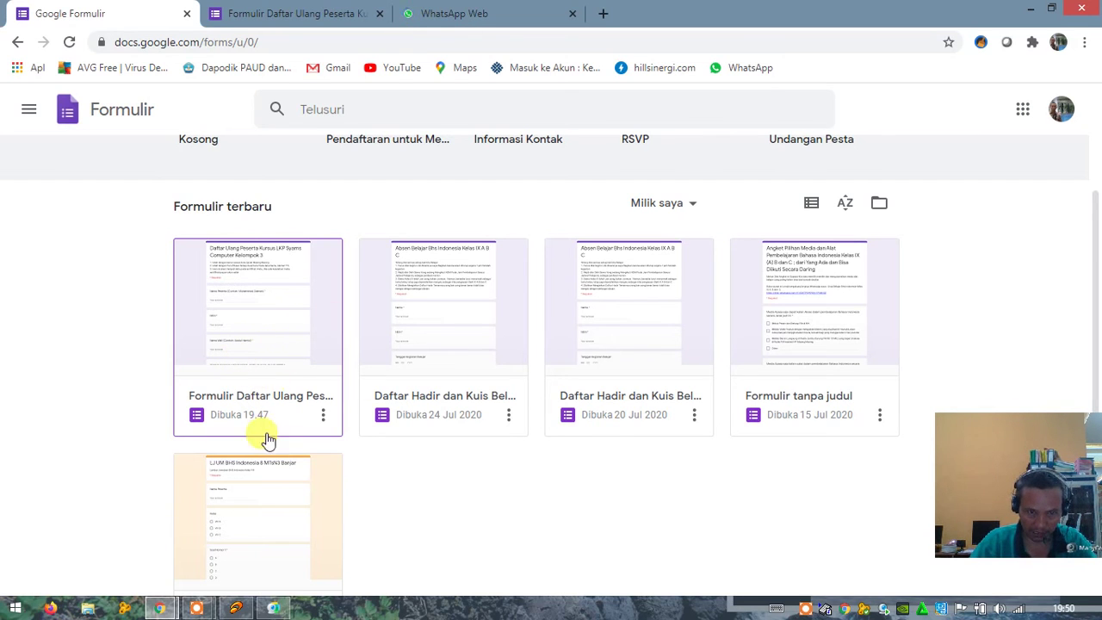
scroll(443, 492, "down", 2)
scroll(478, 478, "up", 3)
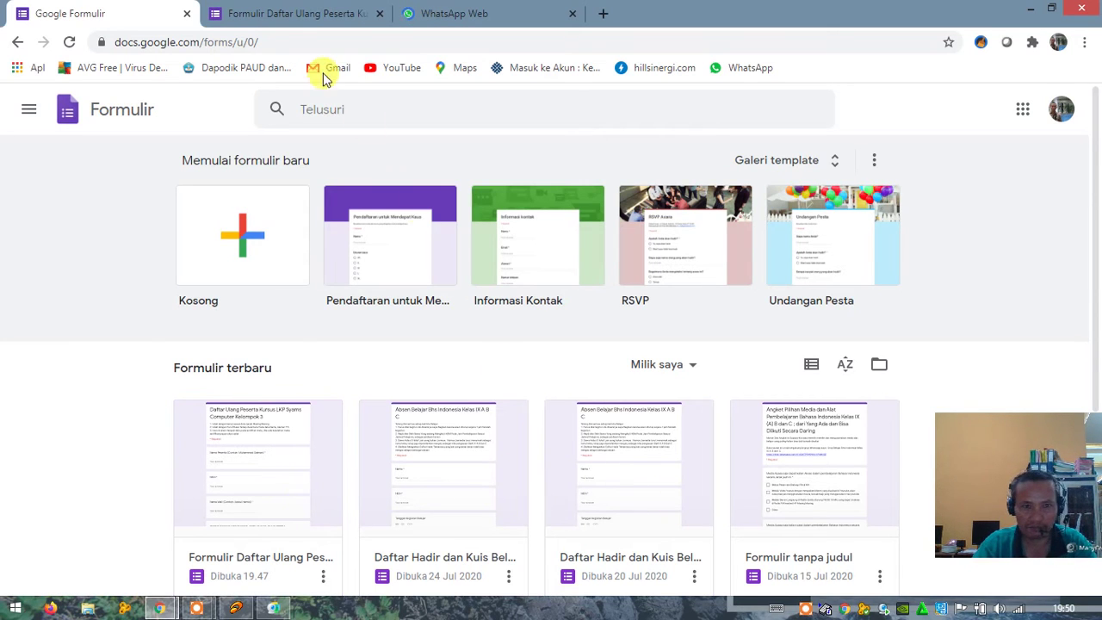
Step: Copy the Kelompok Satu form's shortened forms.gle link again with Perpendek URL
left_click(281, 14)
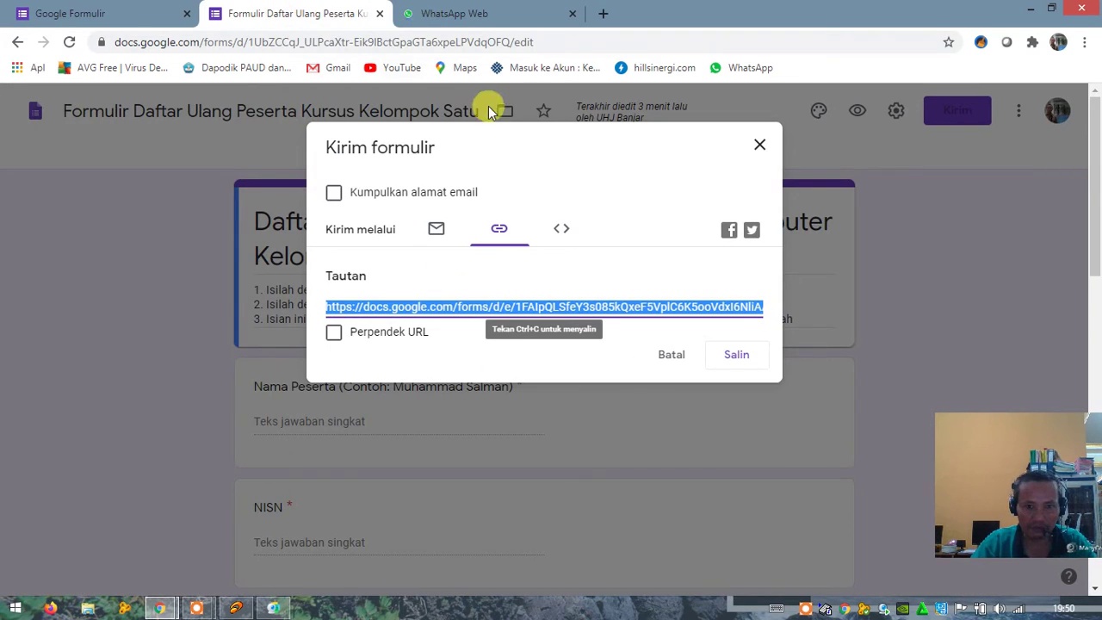
left_click(338, 333)
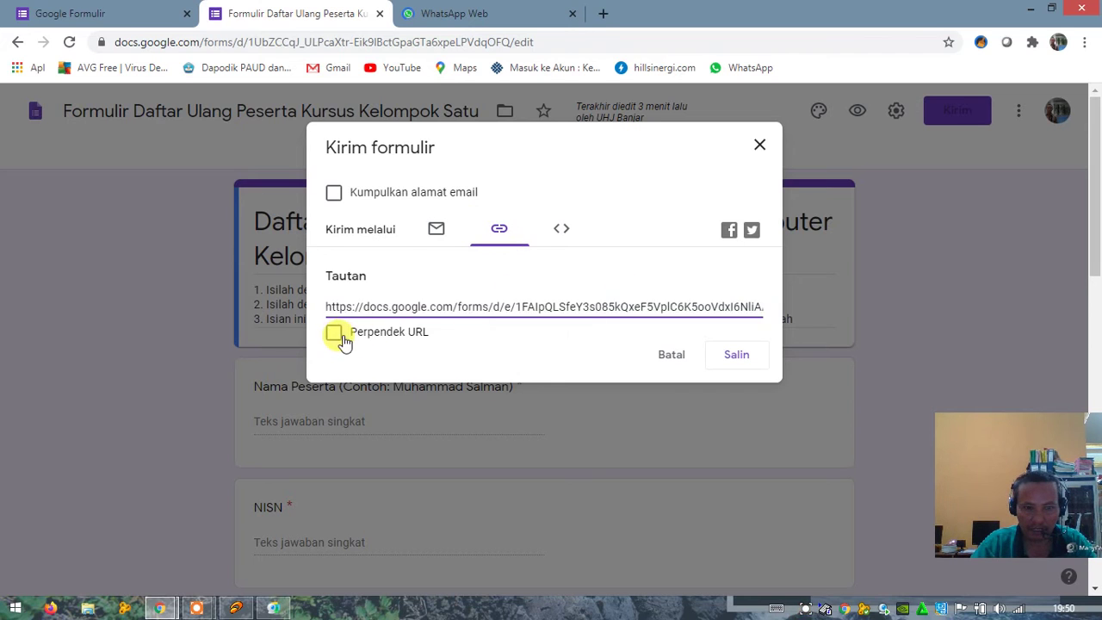
left_click(733, 356)
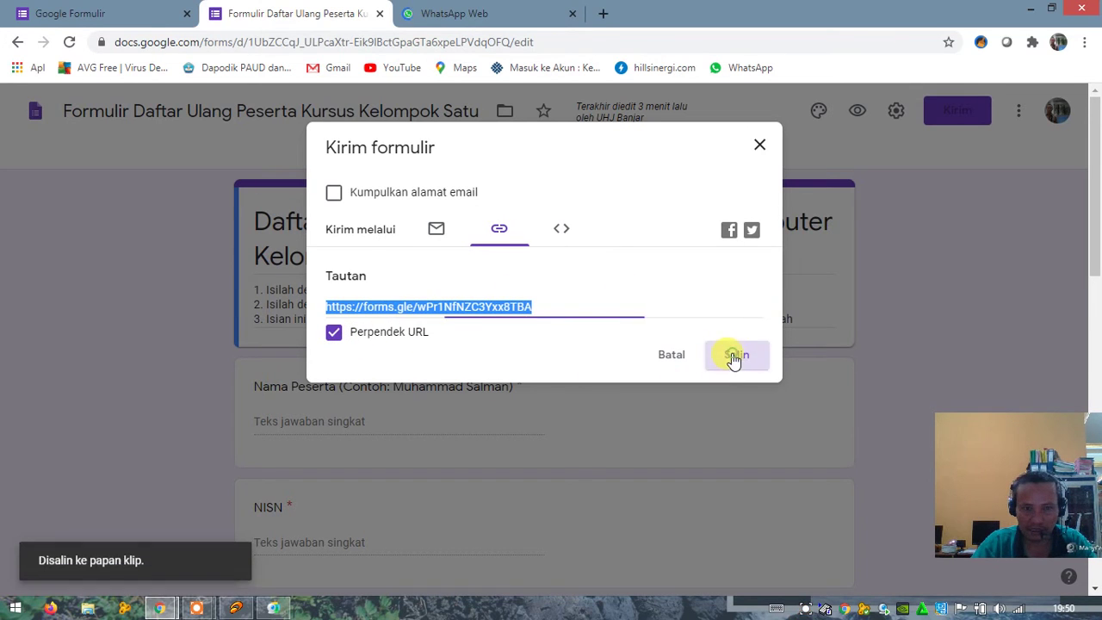
left_click(437, 13)
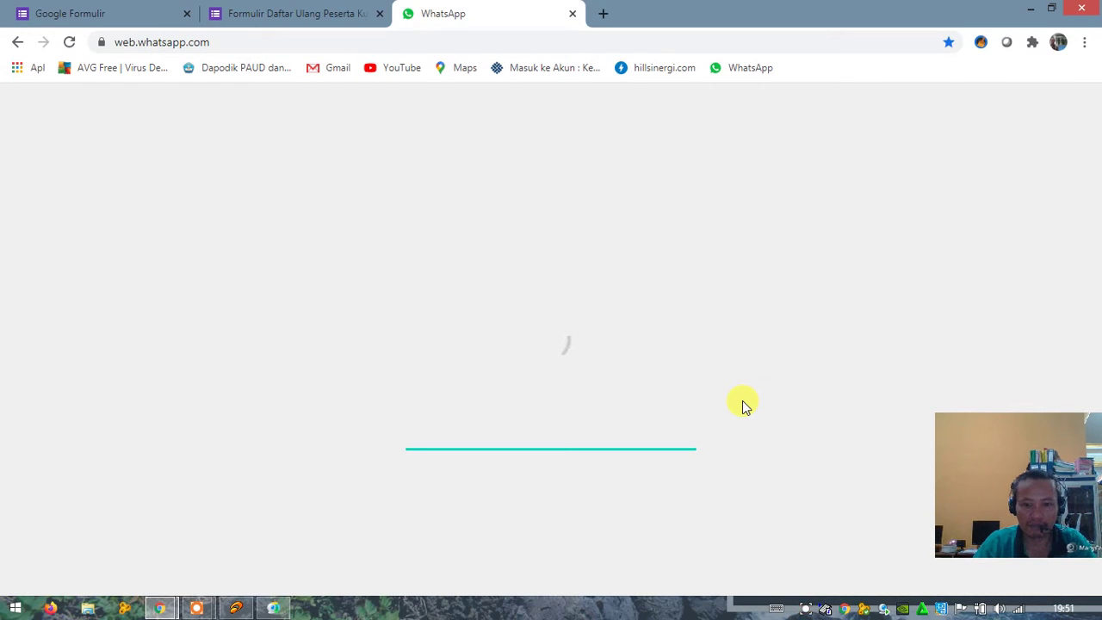
Step: Shrink the browser and maximize the Screen Stream window mirroring the phone's group chat
double_click(695, 14)
mouse_move(787, 147)
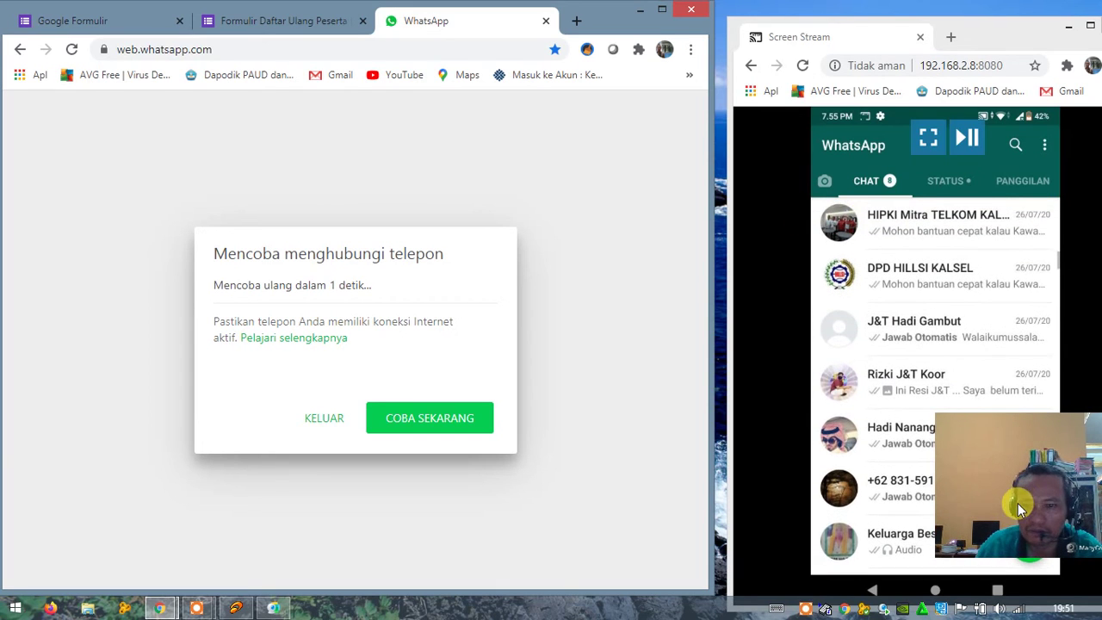
left_click_drag(1016, 505, 584, 152)
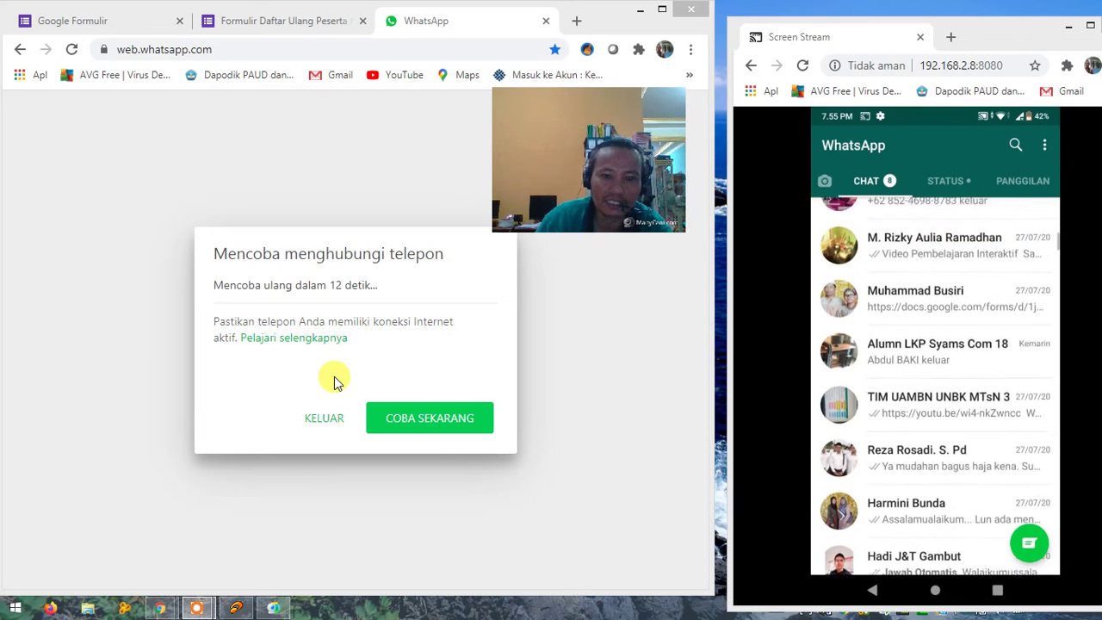
mouse_move(915, 423)
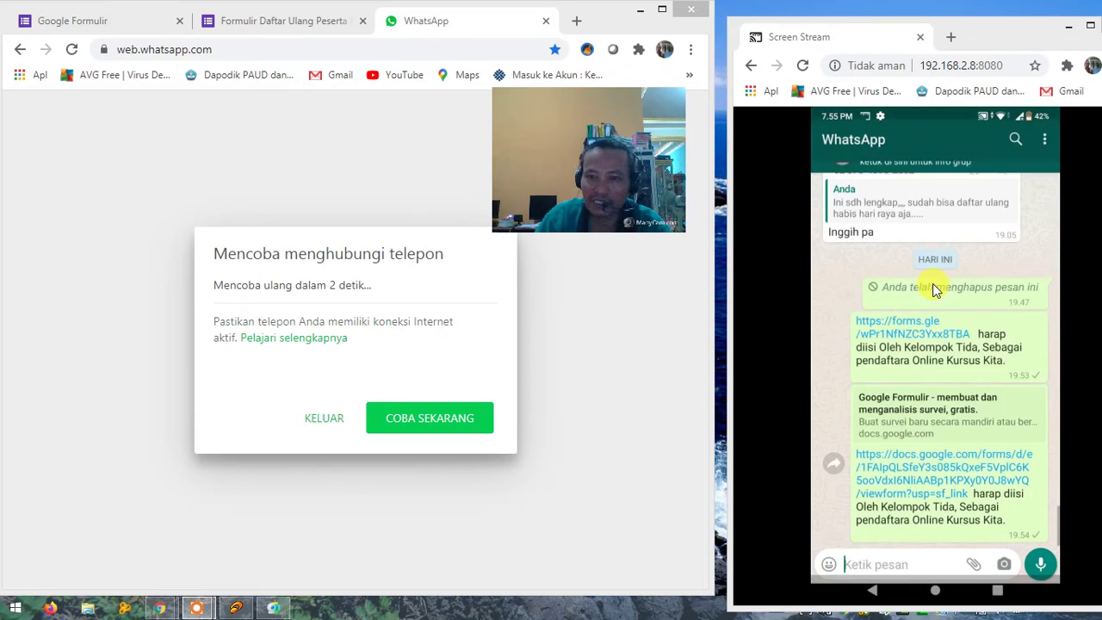
mouse_move(915, 249)
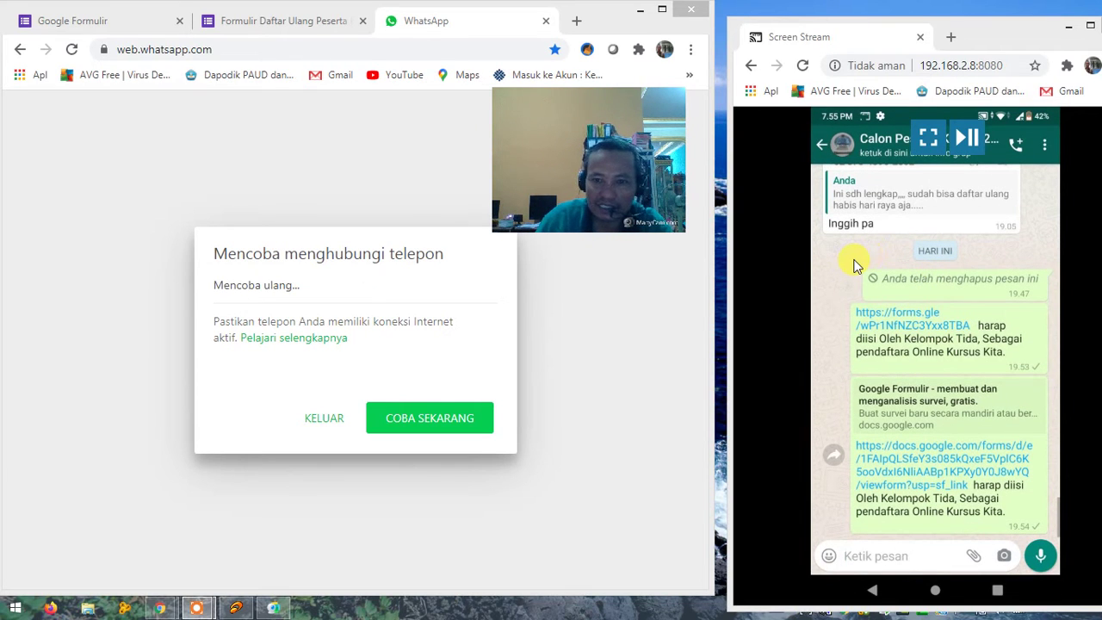
double_click(780, 219)
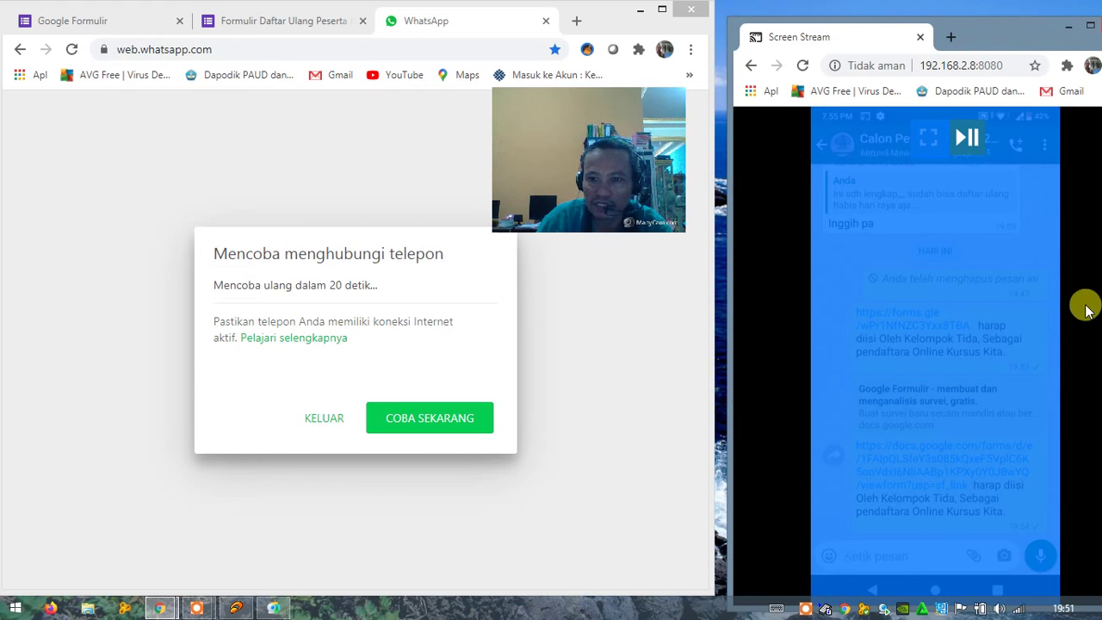
left_click(787, 391)
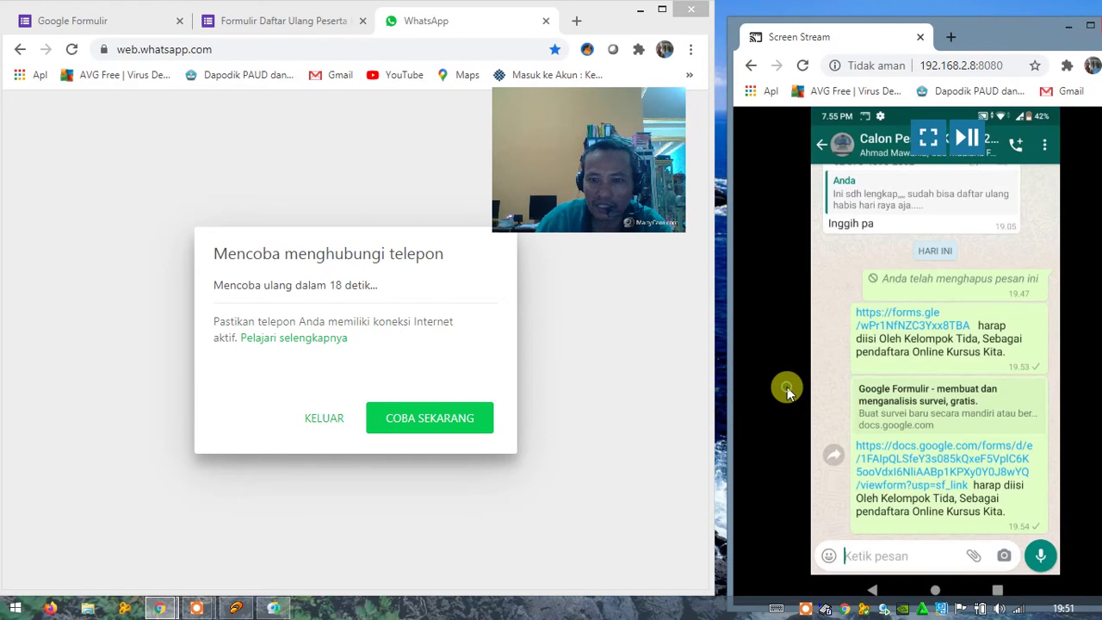
double_click(787, 391)
left_click(886, 260)
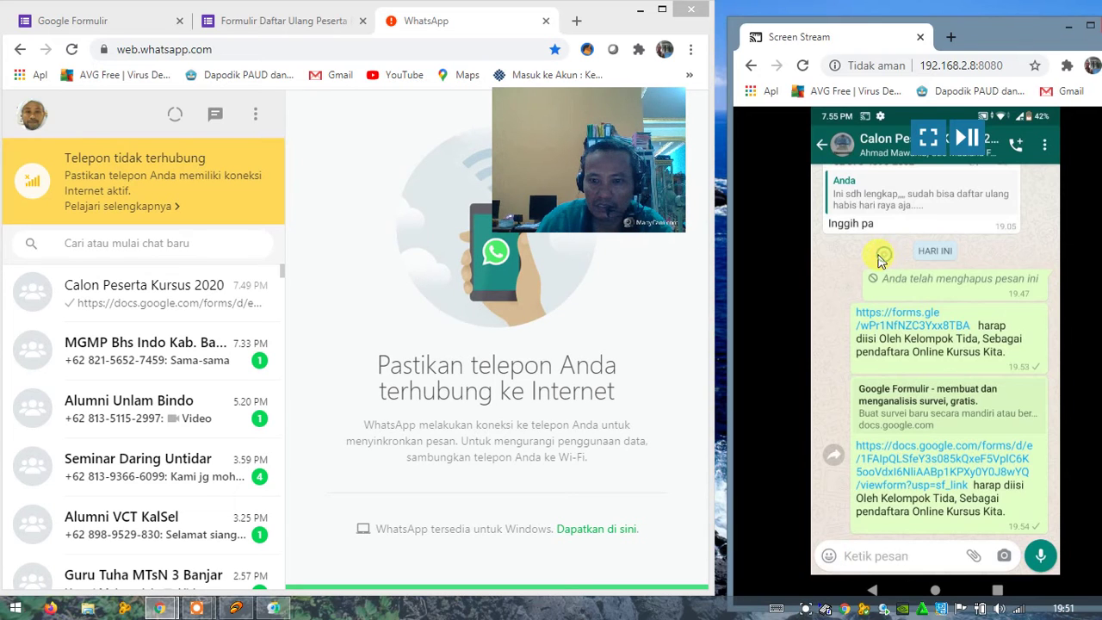
Step: Show the mirrored phone chat full-screen with both forms.gle and docs.google.com link messages visible
double_click(1003, 37)
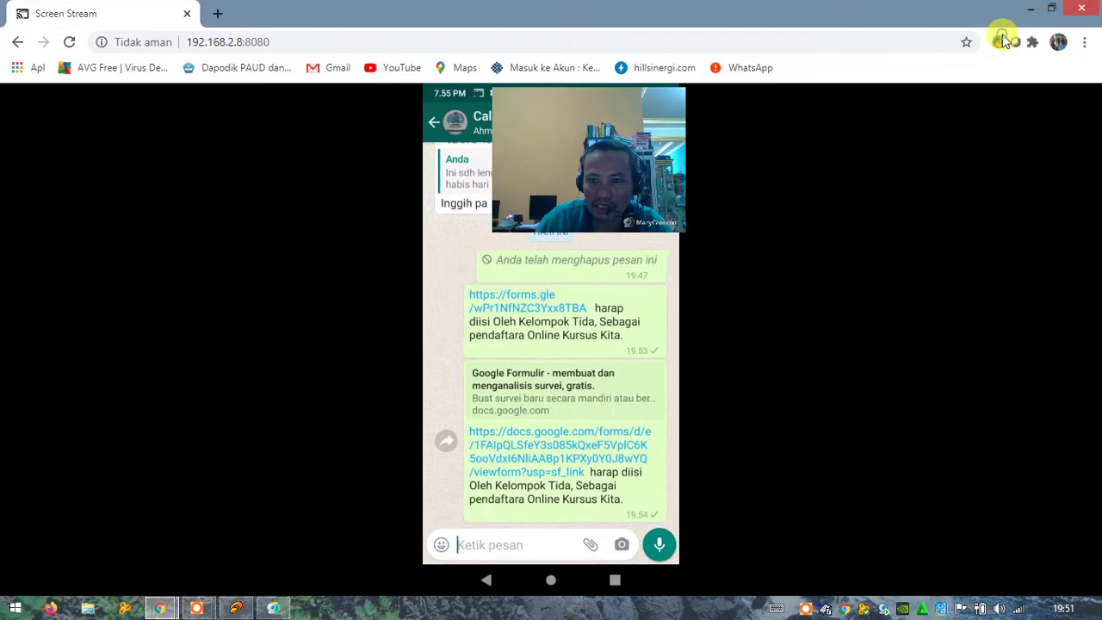
left_click(761, 270)
left_click_drag(600, 187, 925, 227)
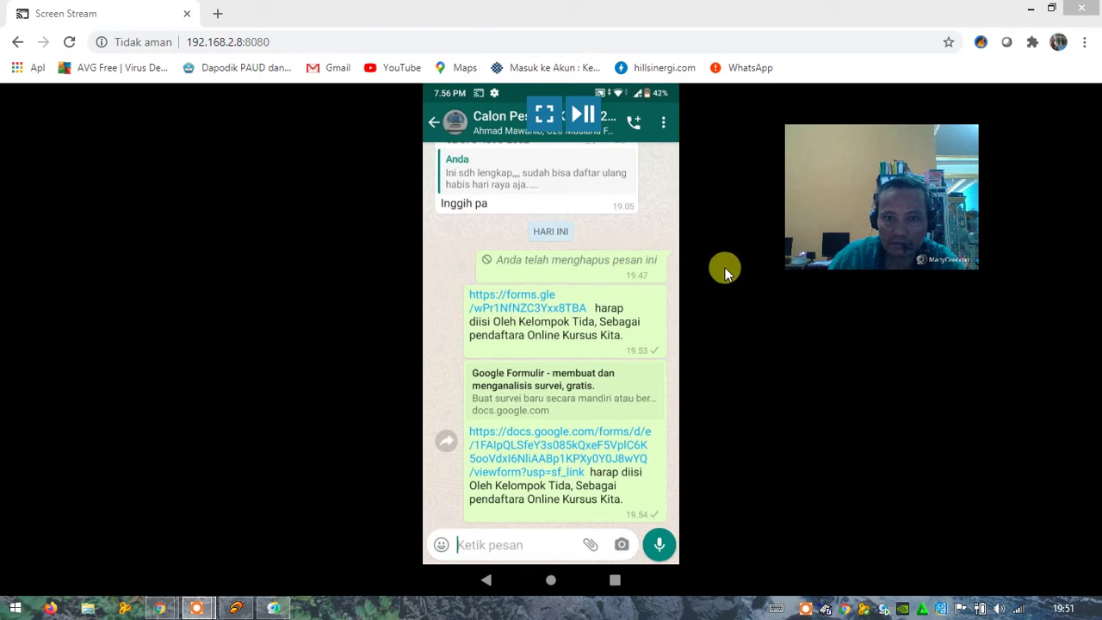
left_click(543, 117)
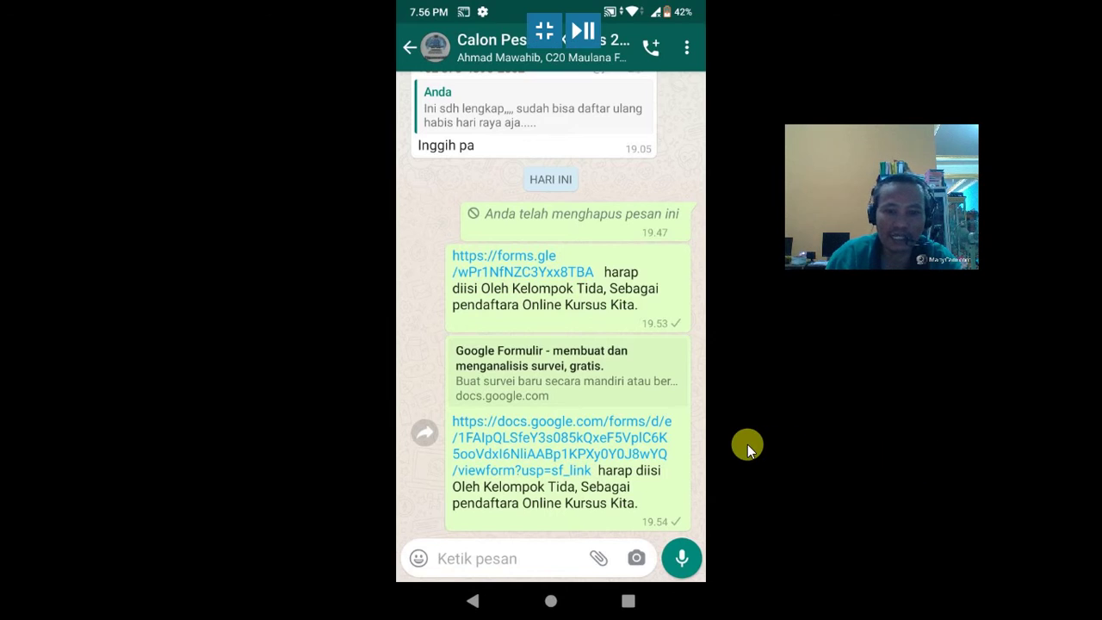
Step: Tap the full docs.google.com link on the phone and scroll through the registration form's fields
left_click(525, 432)
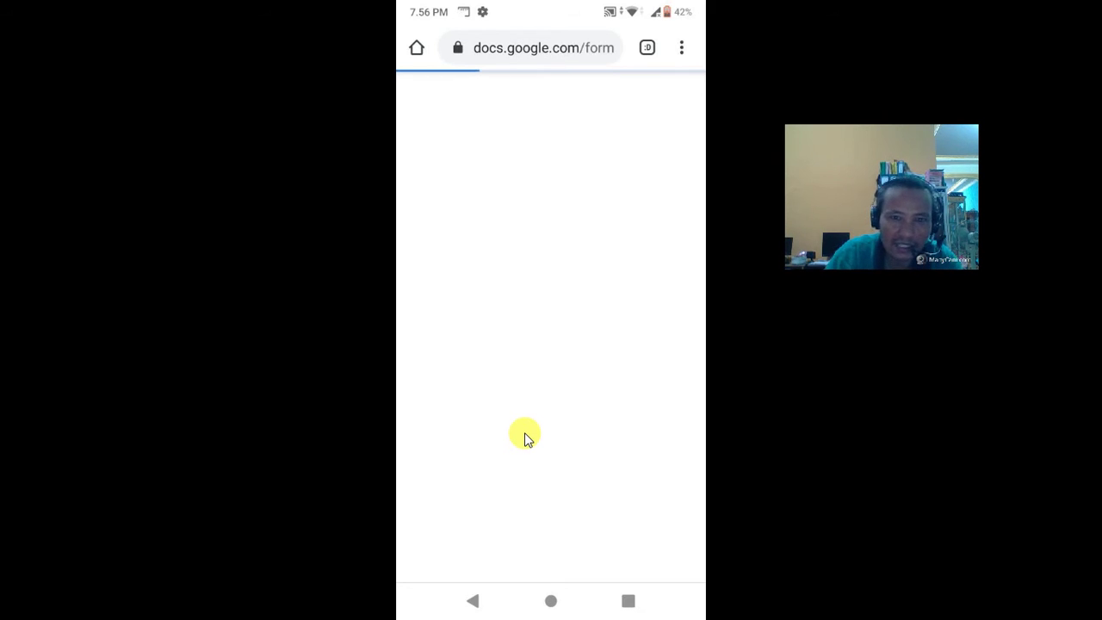
left_click_drag(825, 248, 964, 94)
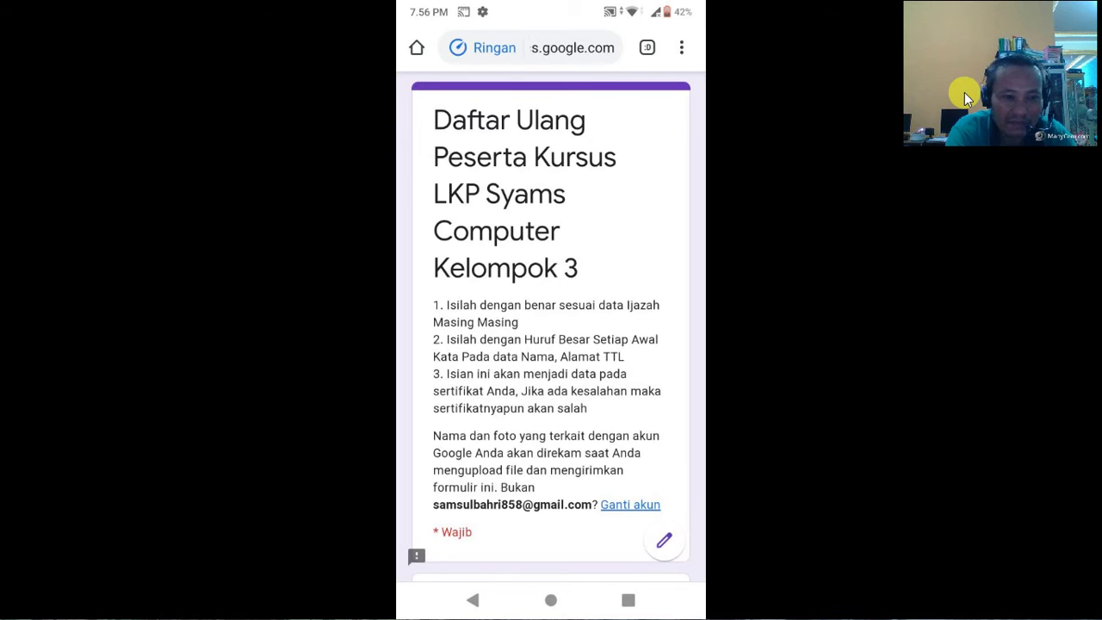
scroll(551, 344, "down", 3)
scroll(551, 344, "down", 4)
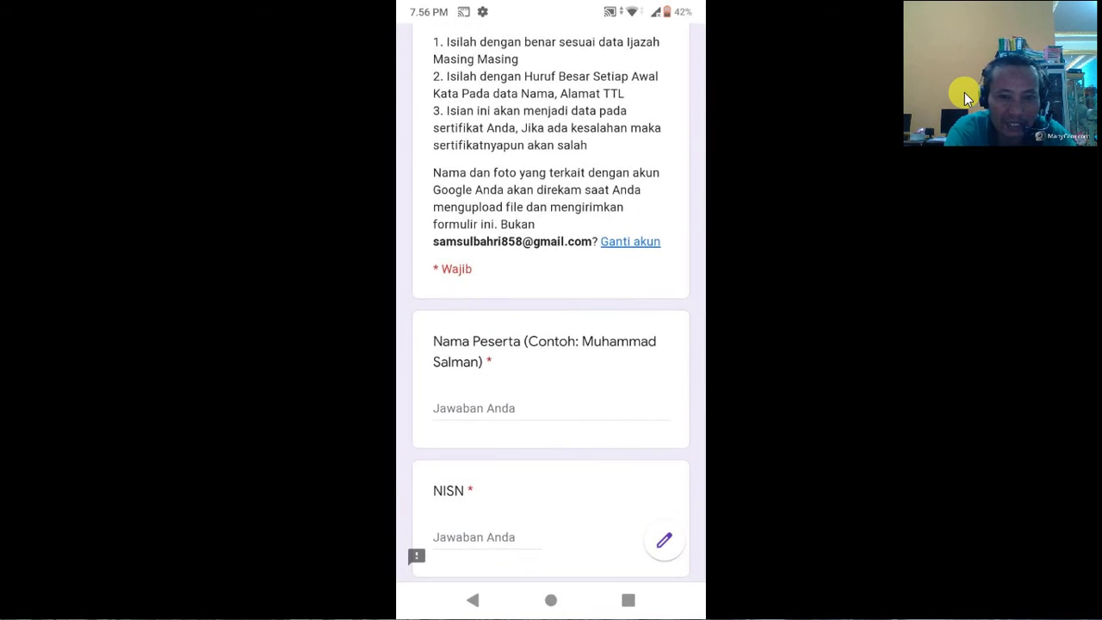
scroll(551, 344, "down", 1)
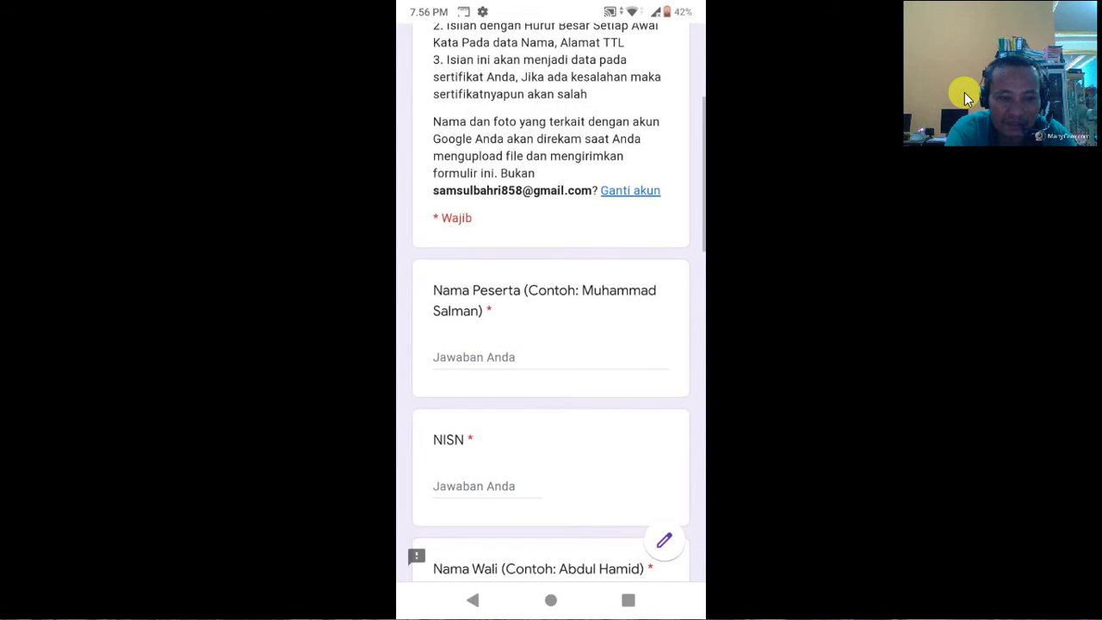
scroll(551, 344, "down", 3)
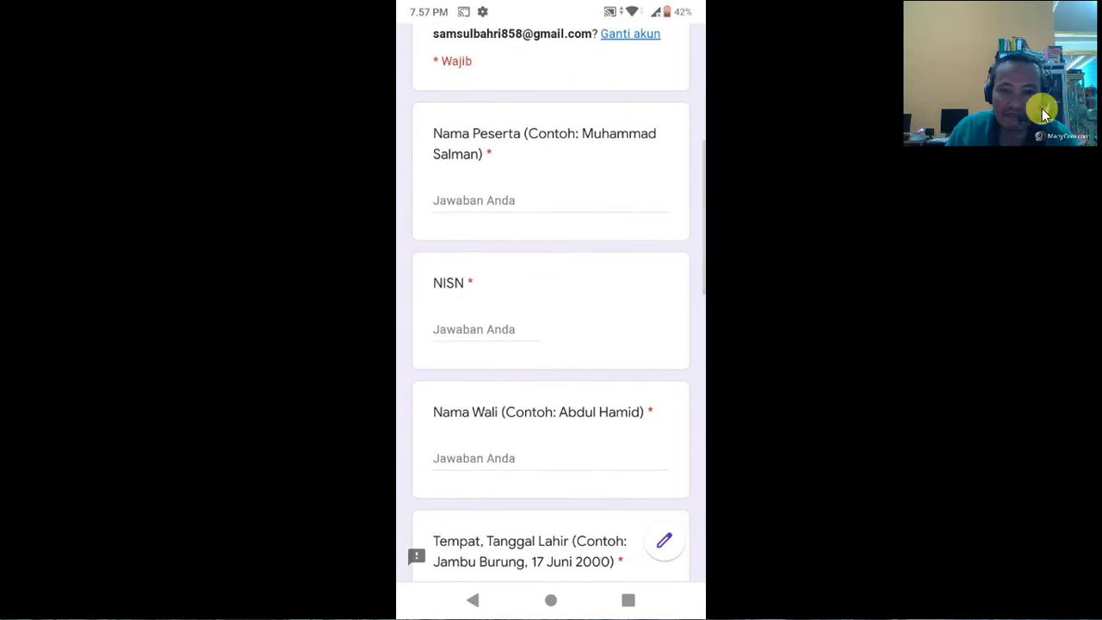
scroll(551, 345, "up", 5)
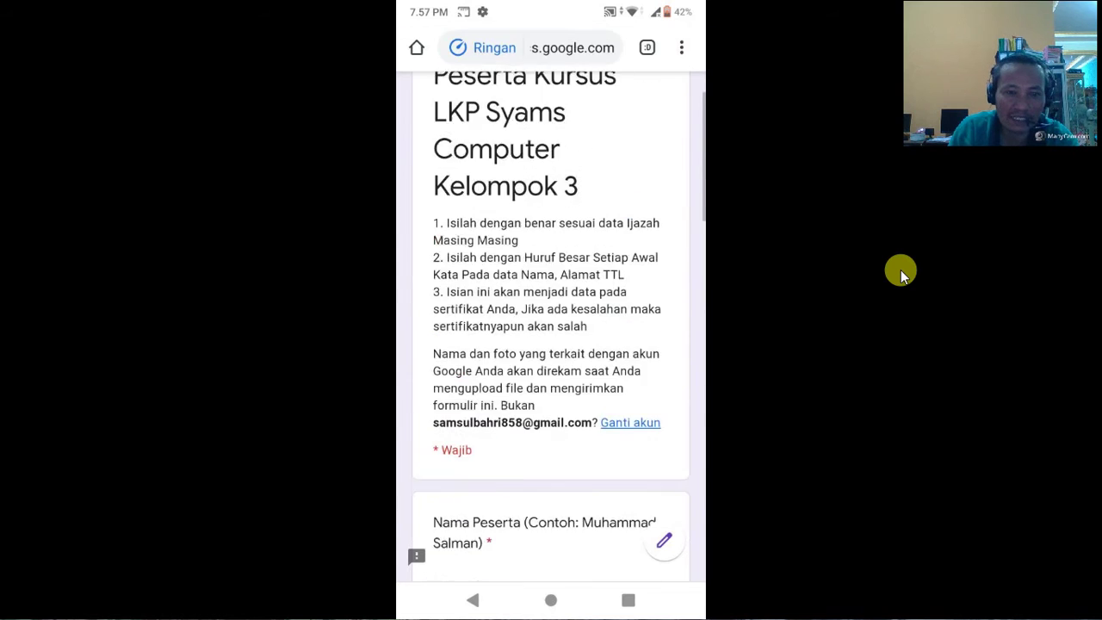
scroll(551, 344, "down", 5)
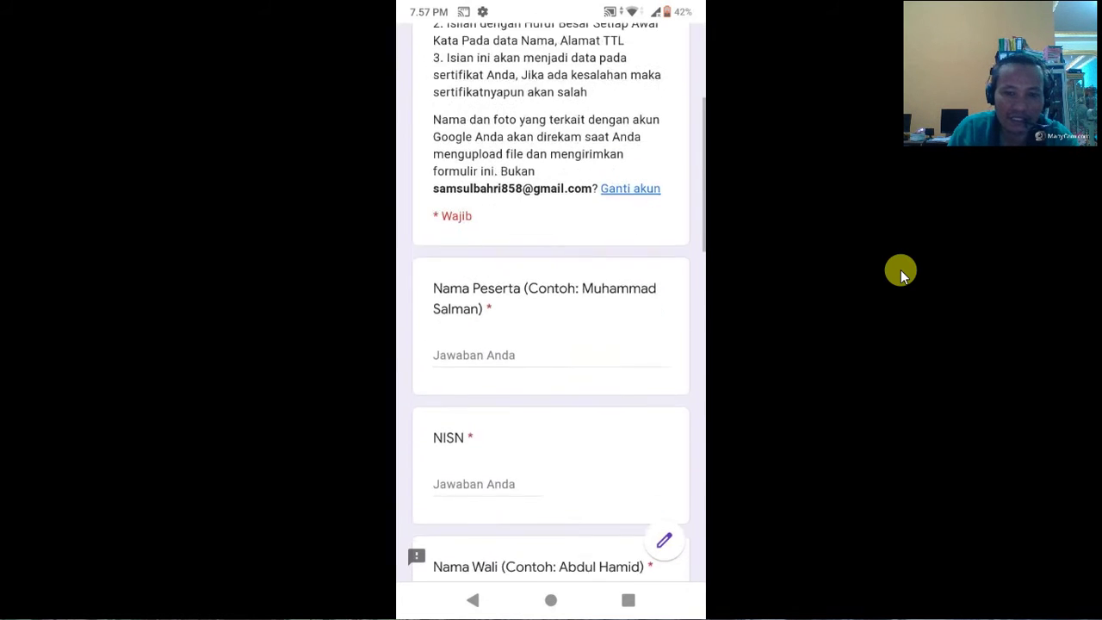
scroll(550, 345, "up", 5)
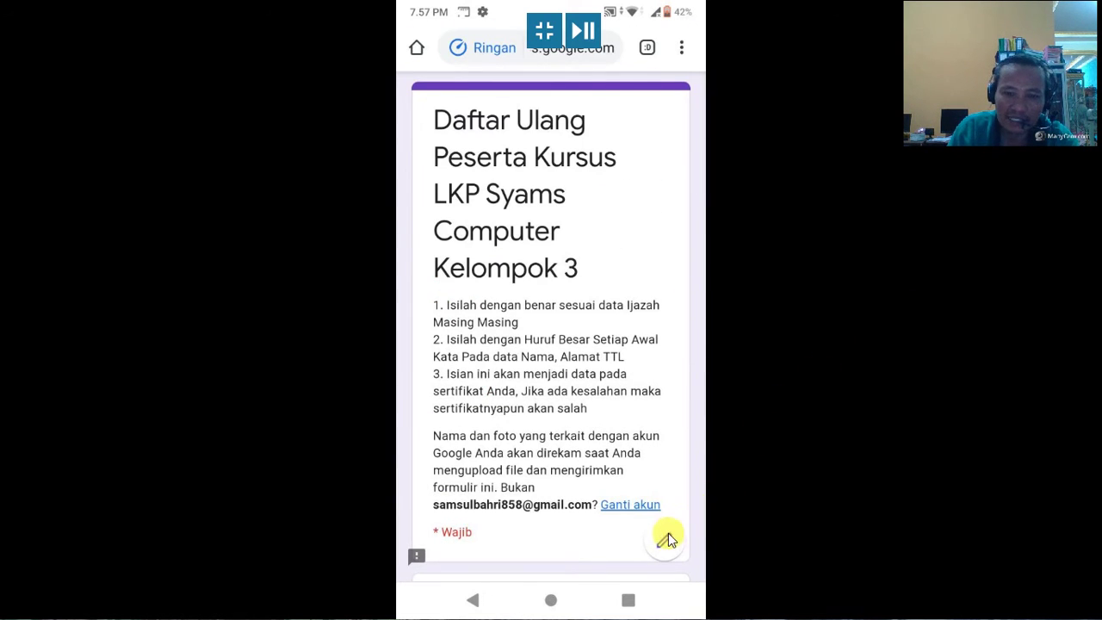
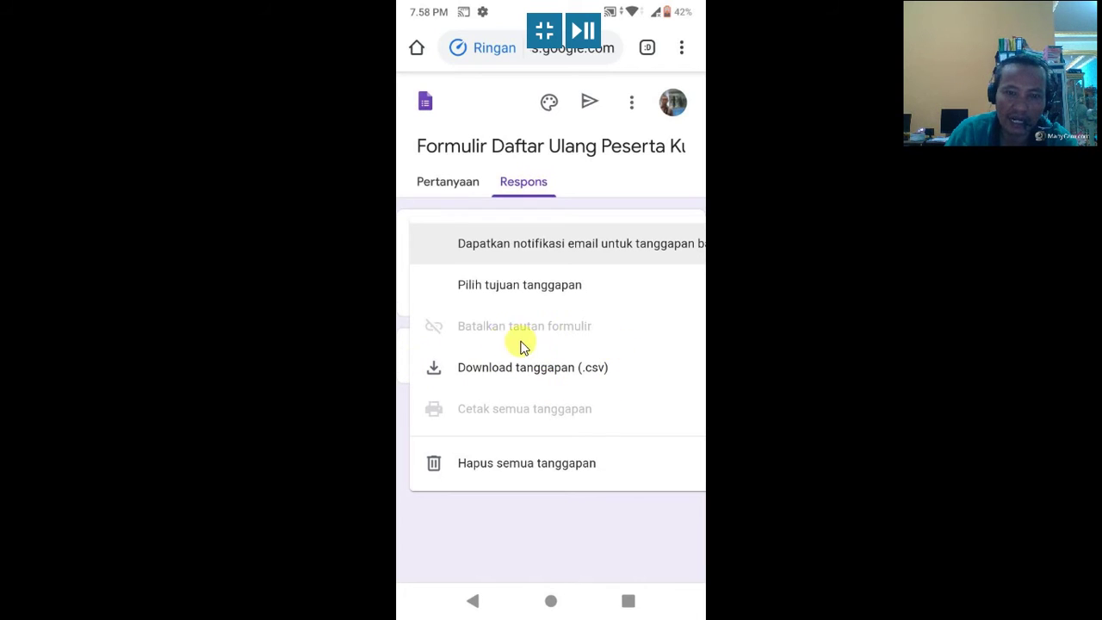
Step: Export the registration form responses as a CSV zip and open the 509 B download
left_click(475, 370)
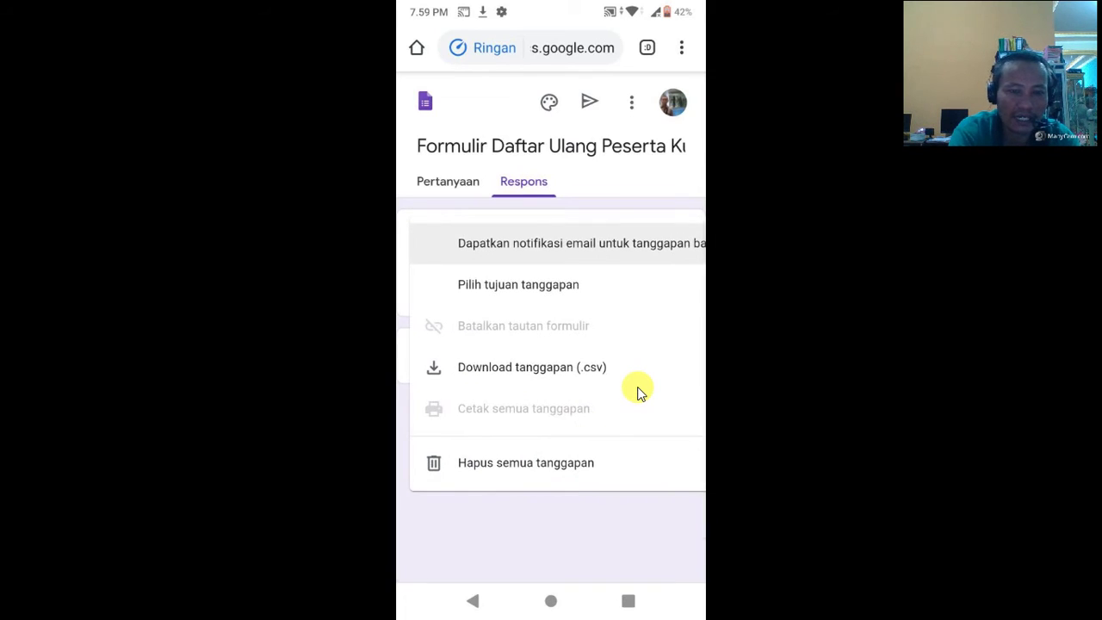
left_click(637, 386)
left_click(637, 385)
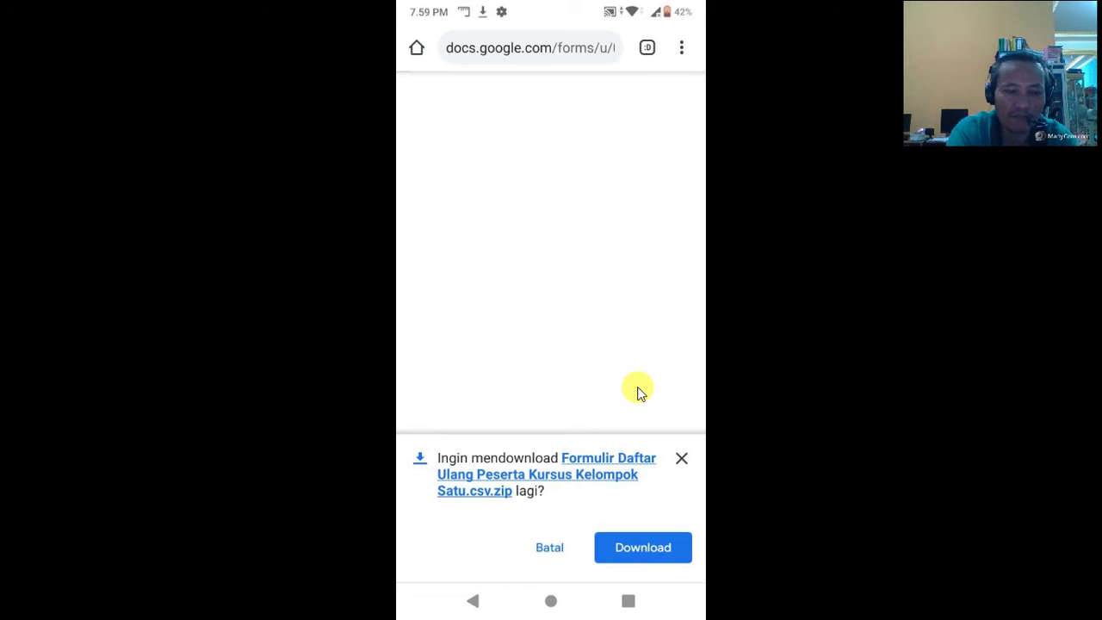
left_click(643, 544)
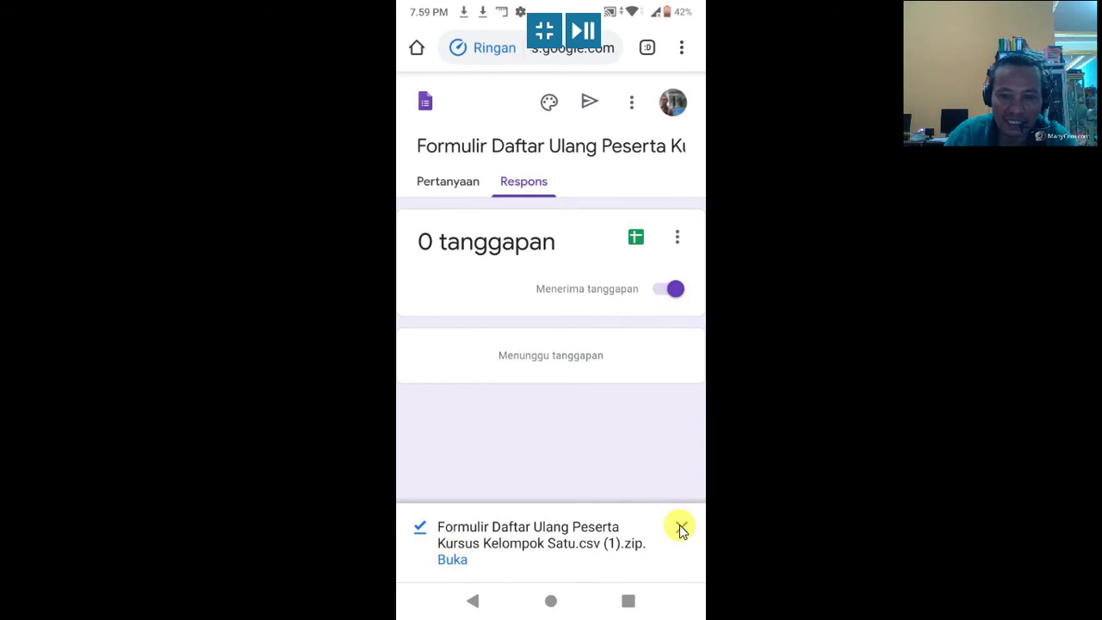
left_click(451, 561)
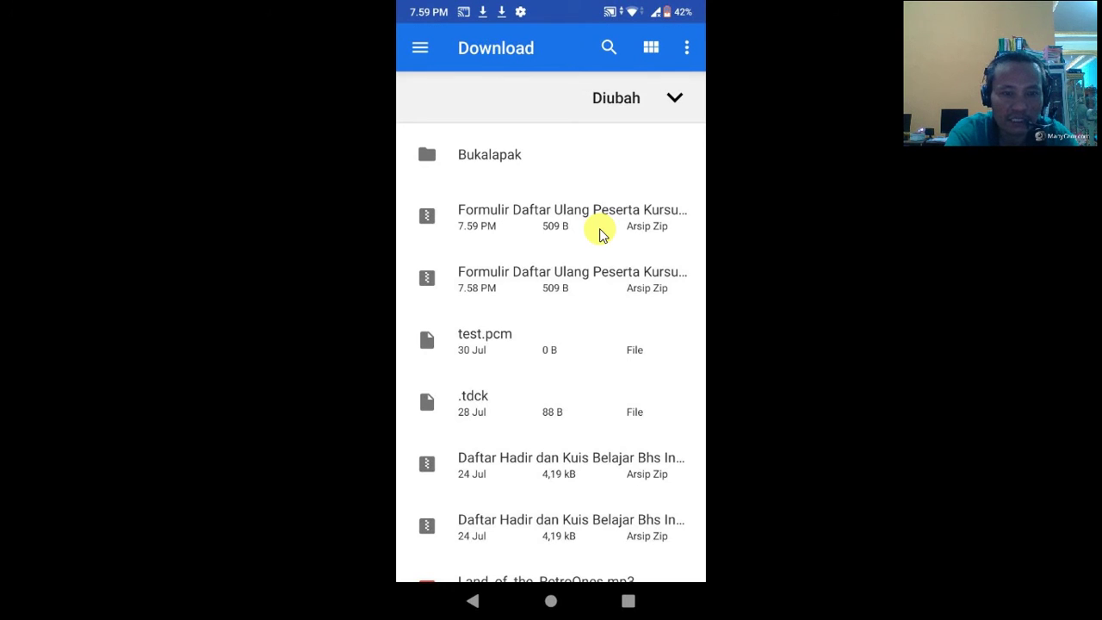
Step: Open the newest Formulir Daftar Ulang zip (7.59 PM) in the Download folder
left_click(601, 234)
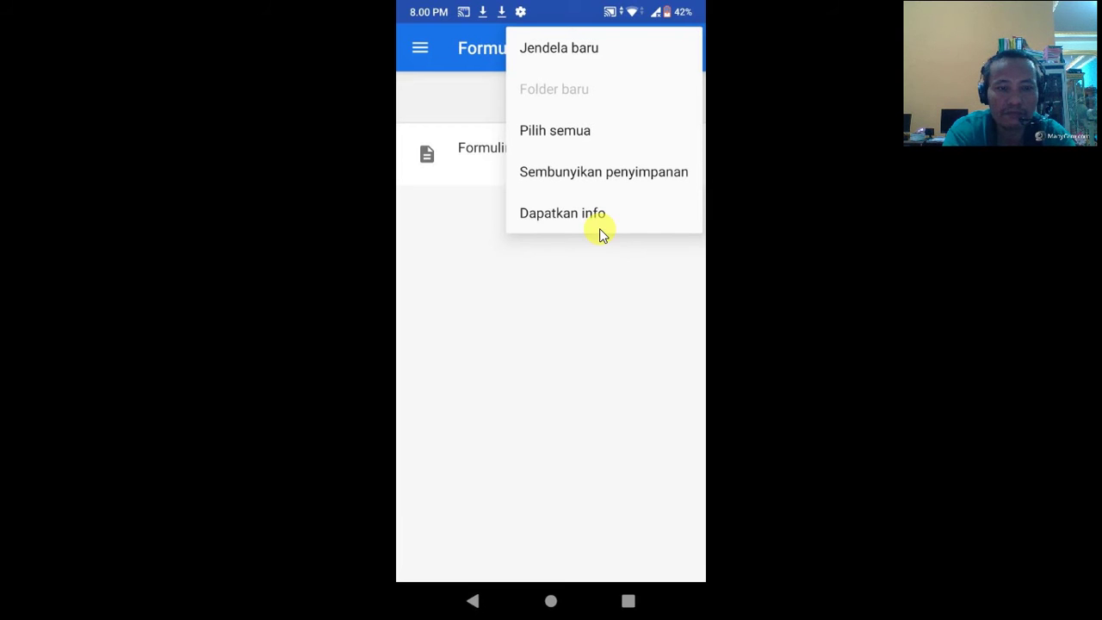
Step: Extract the responses CSV from the zip into the Download folder, then back out
left_click(600, 230)
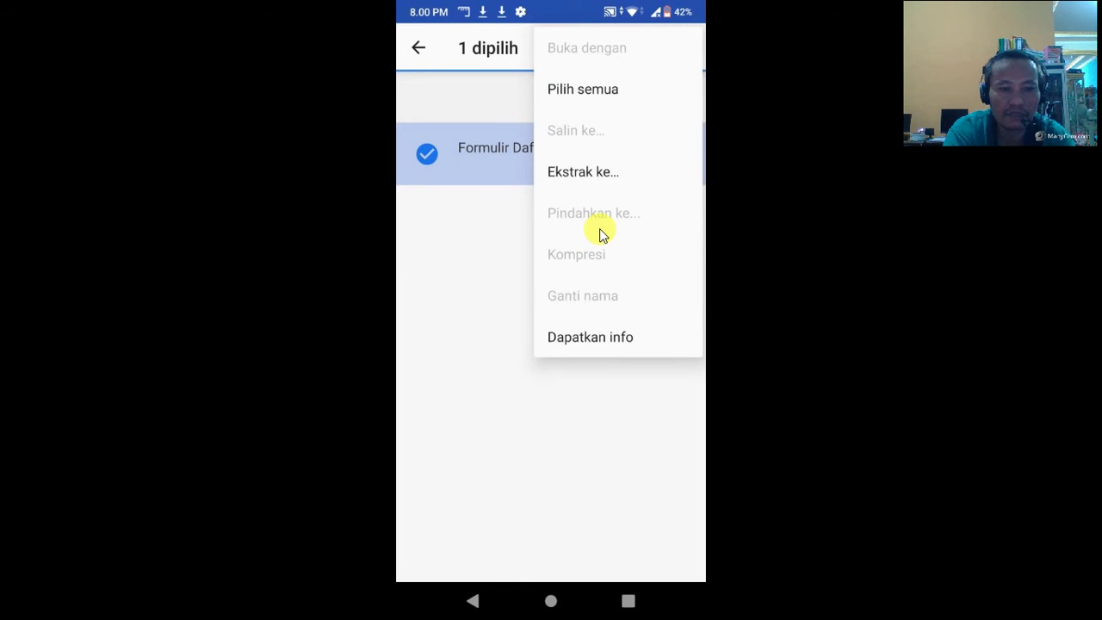
left_click(582, 172)
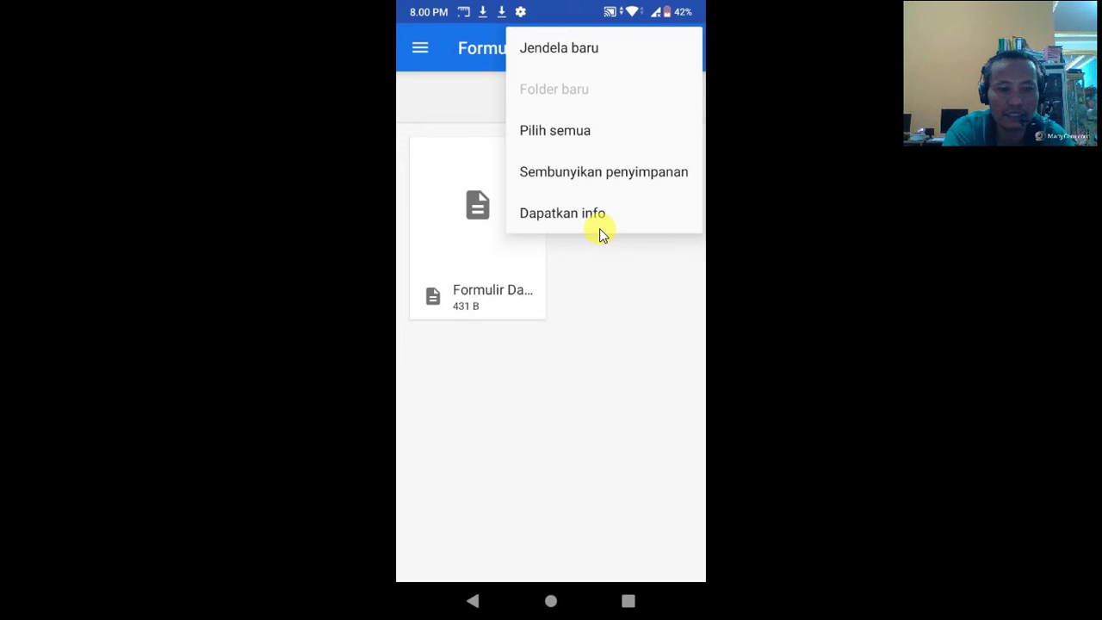
left_click(600, 229)
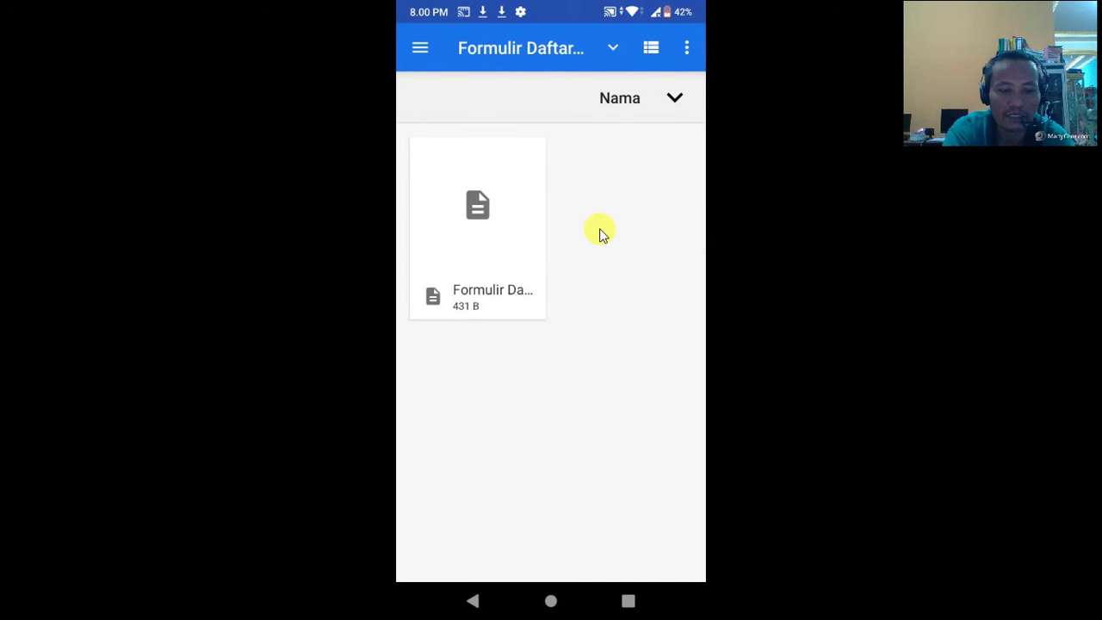
right_click(600, 229)
Step: Leave the responses page and return to the live registration form
right_click(600, 229)
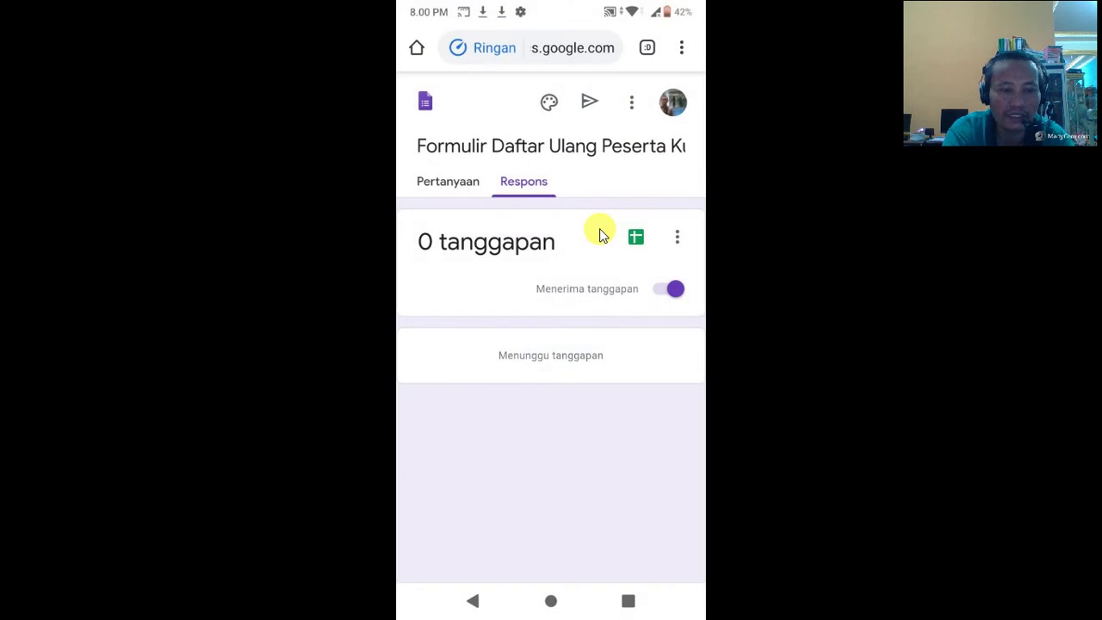
right_click(600, 233)
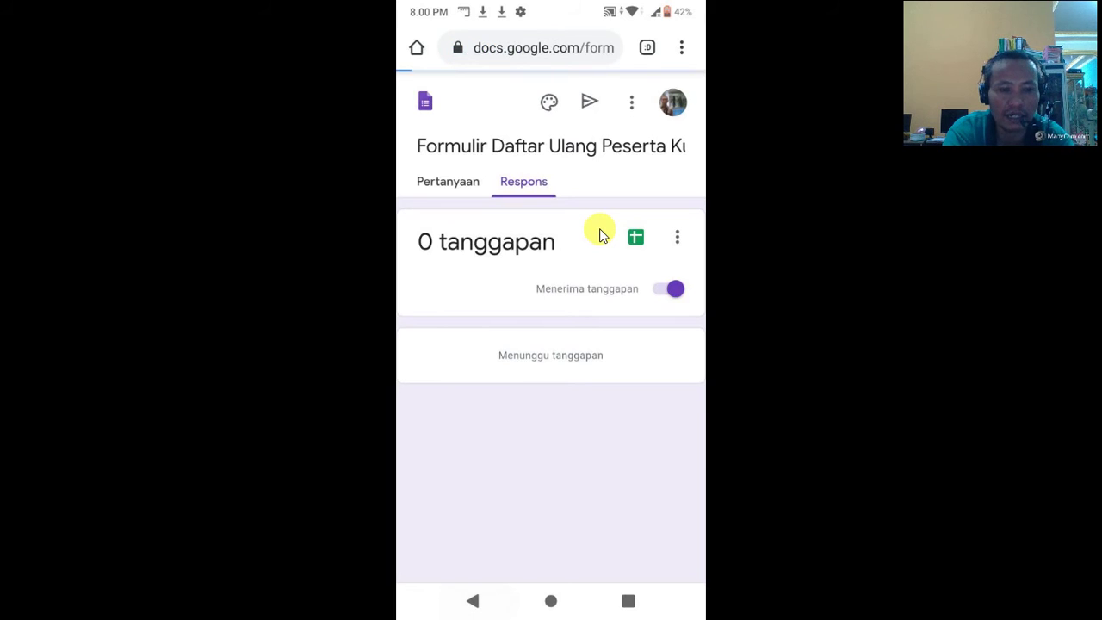
right_click(600, 233)
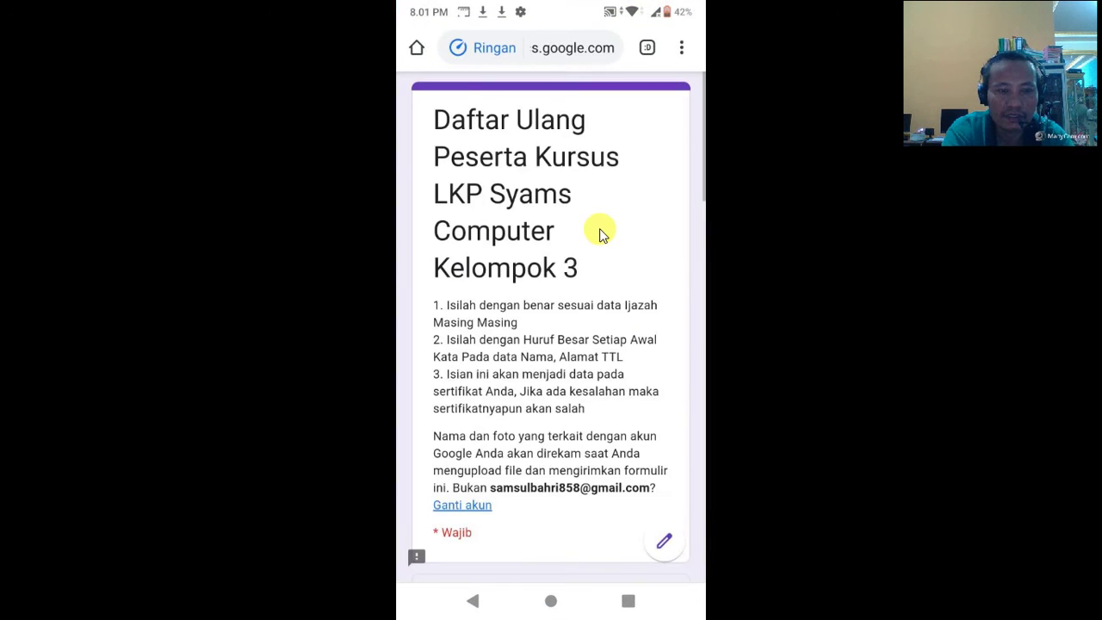
scroll(600, 234, "down", 2)
scroll(600, 234, "down", 3)
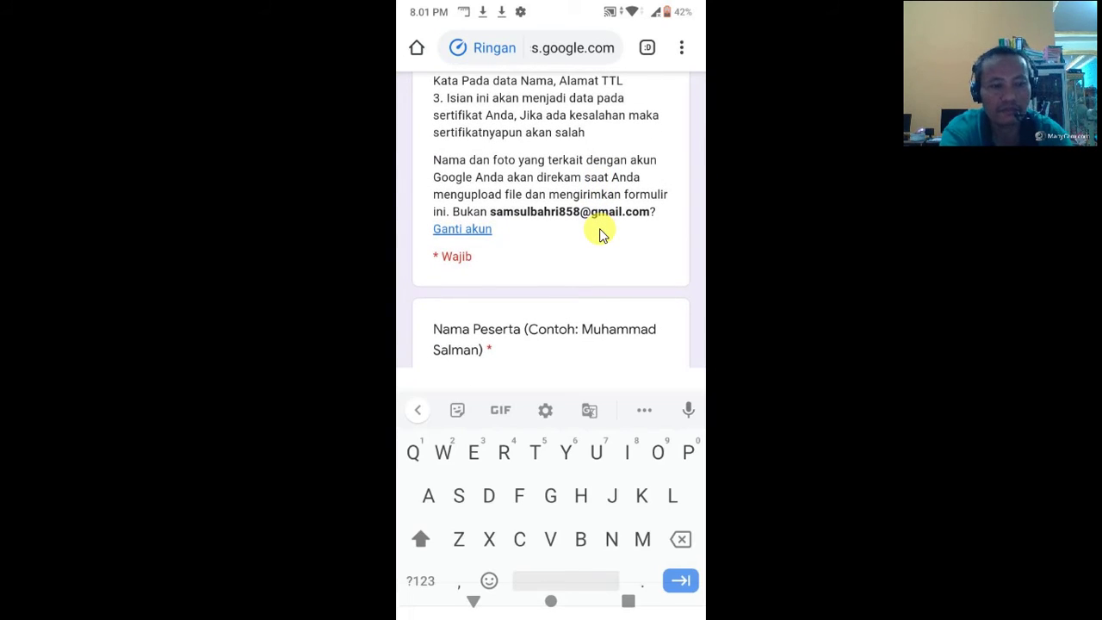
Step: Fill the name, NISN (12234), Nama Wali and Tempat, Tanggal Lahir fields with dummy answers
type("Hshshh")
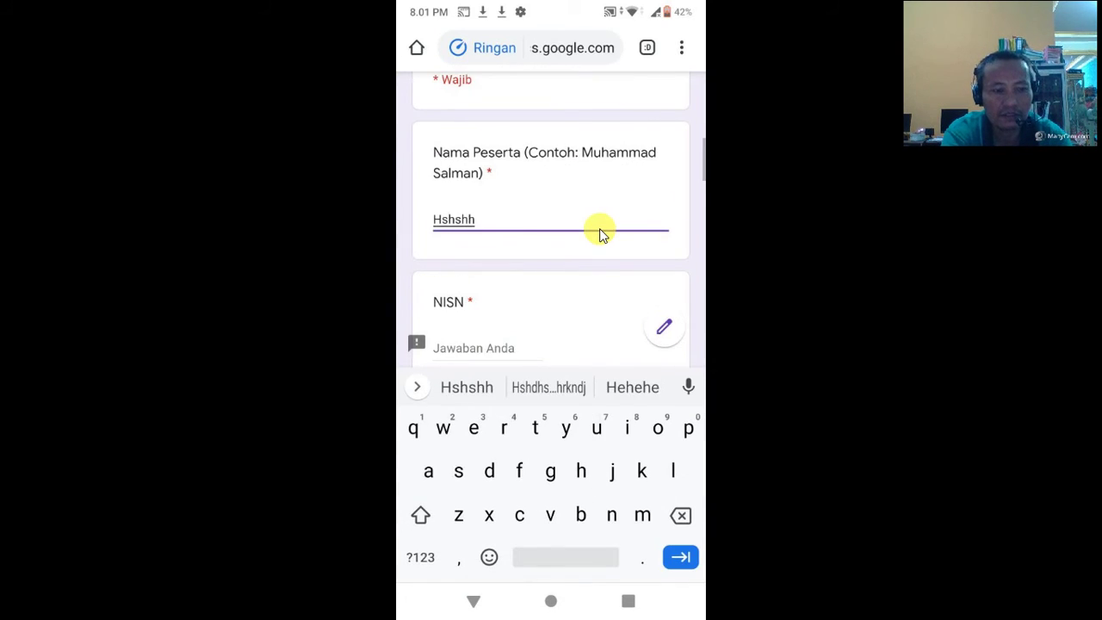
key("Tab")
type("12234")
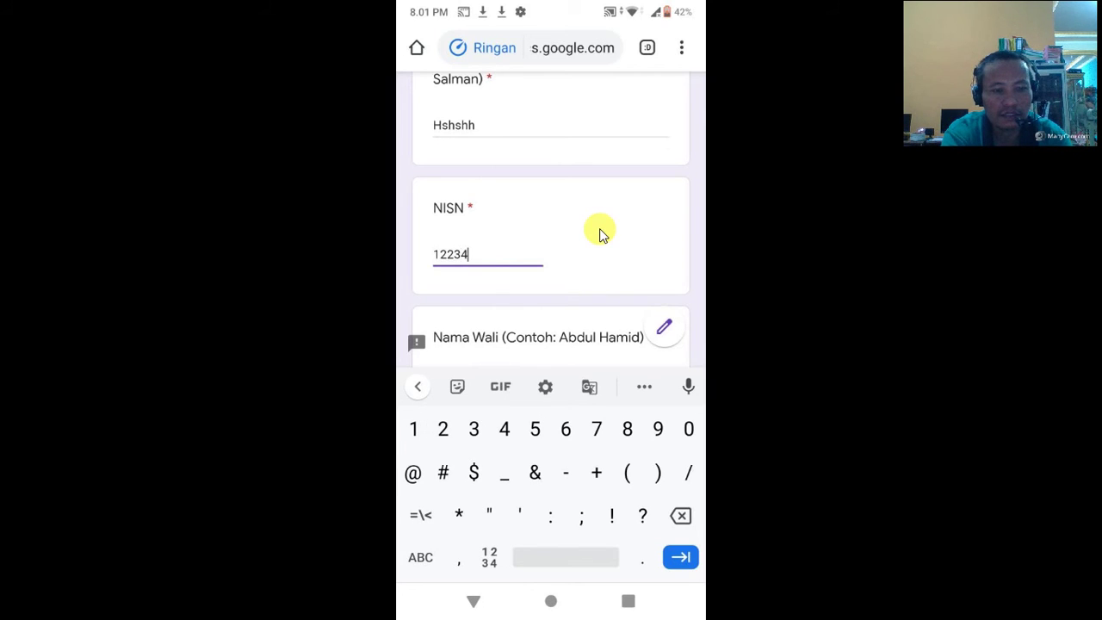
scroll(600, 233, "down", 2)
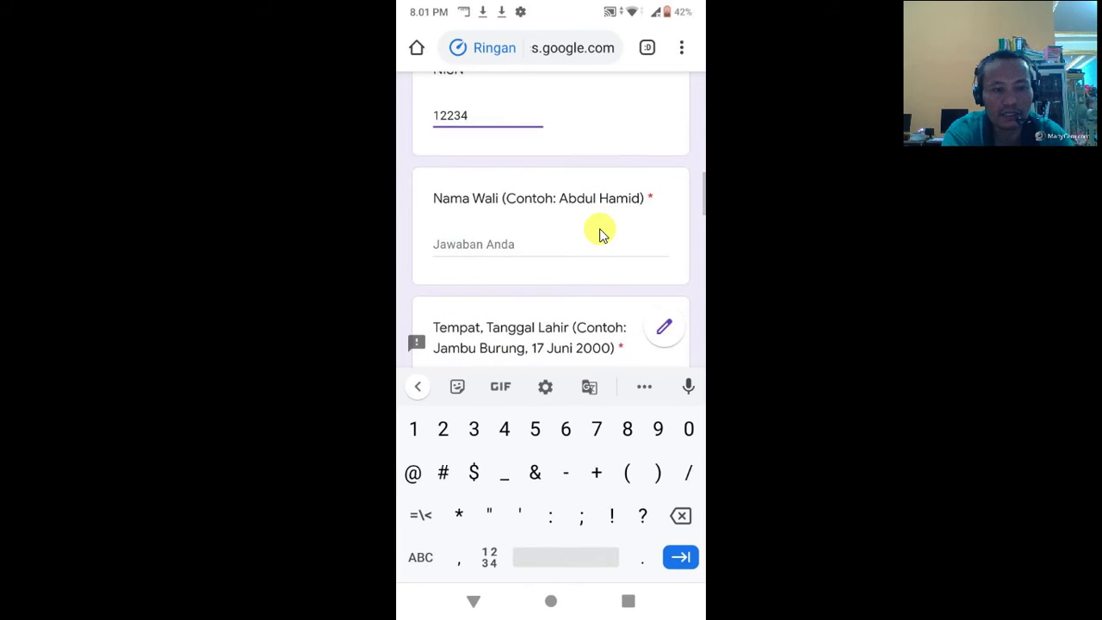
key("Tab")
type("Bshshs")
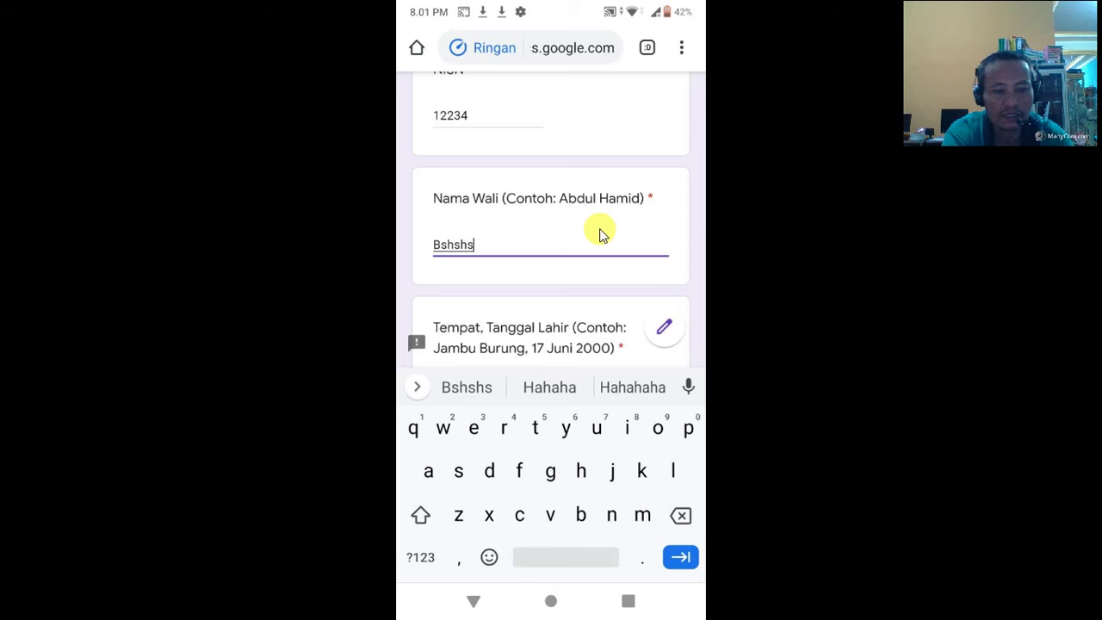
scroll(600, 233, "down", 2)
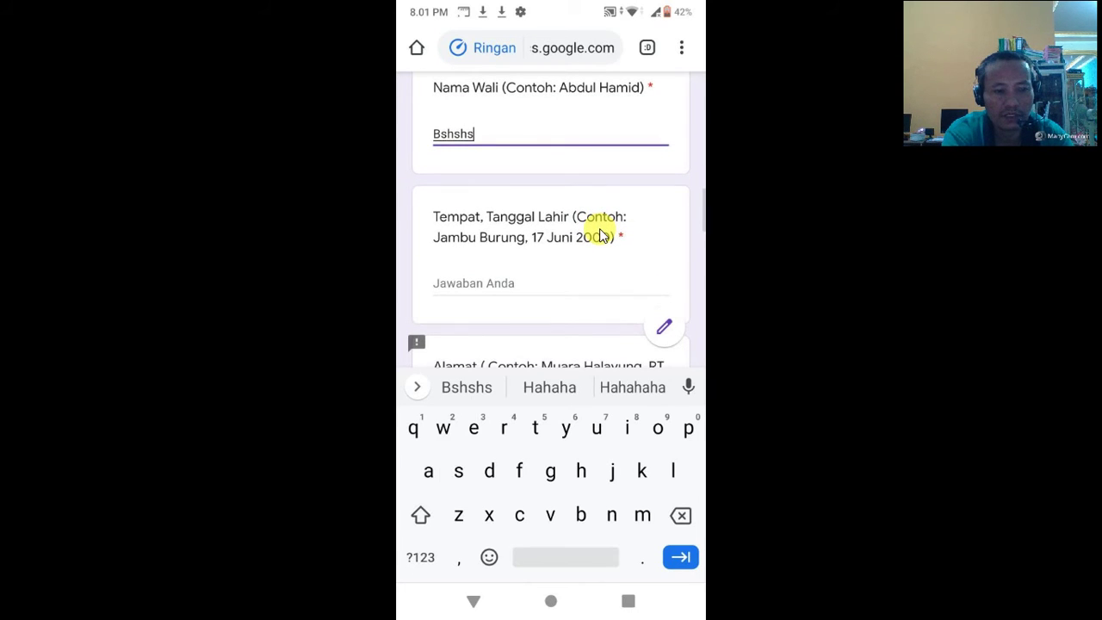
key("Tab")
type("Hhshhs")
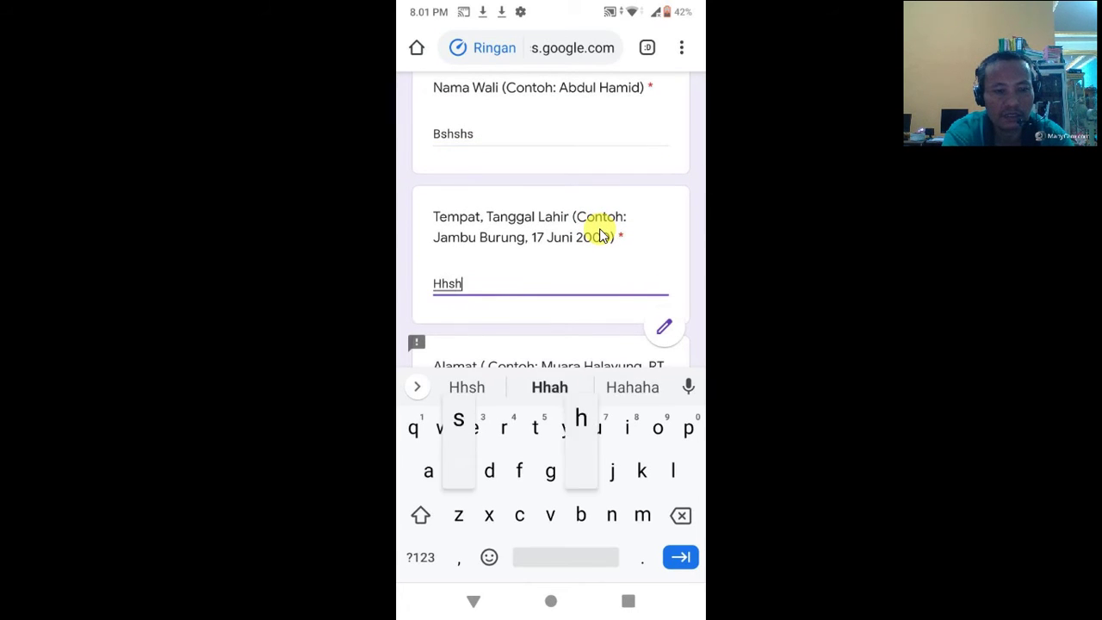
Step: Fill the Alamat, Kelompok and Jadwal Praktik fields with dummy answers
scroll(599, 233, "down", 2)
scroll(600, 233, "down", 1)
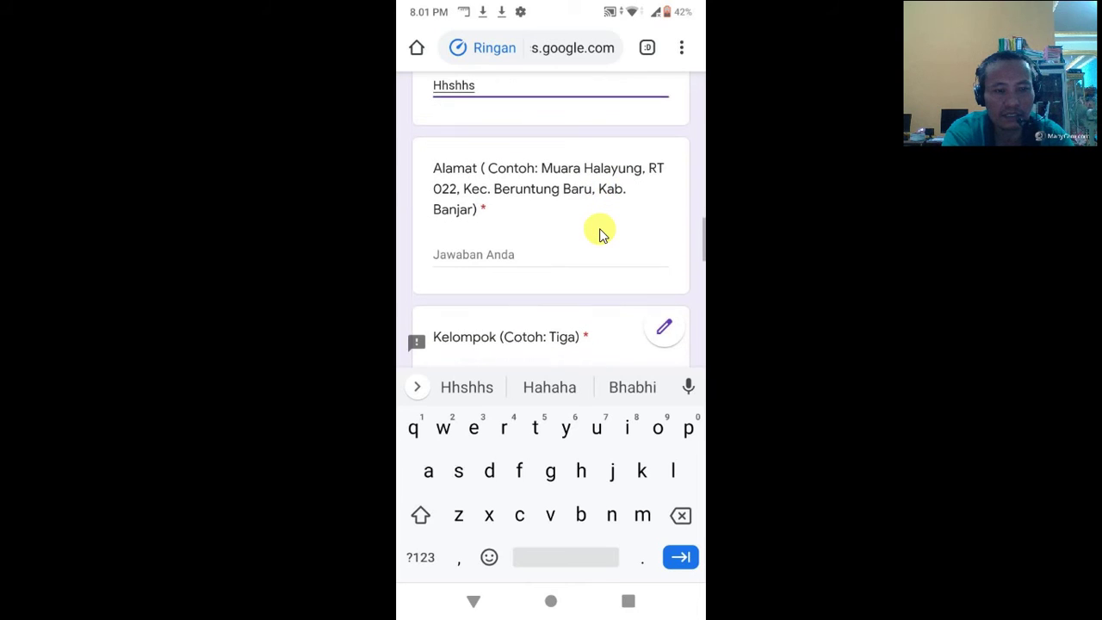
key("Tab")
type("Hshhshs")
scroll(600, 233, "down", 2)
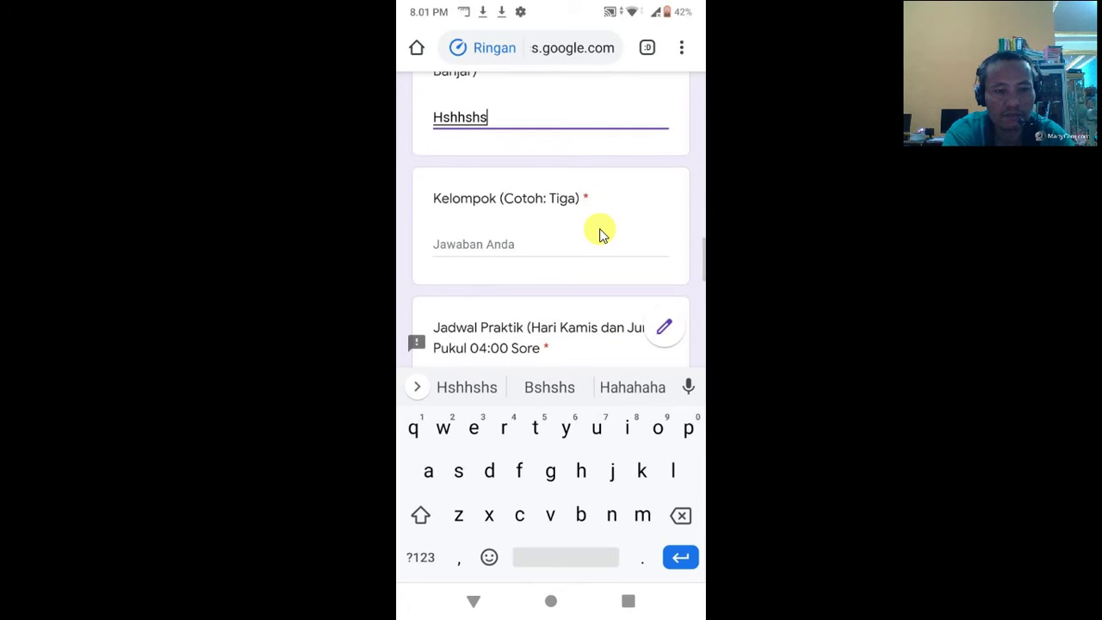
key("Tab")
type("Hgsgs")
scroll(600, 233, "down", 2)
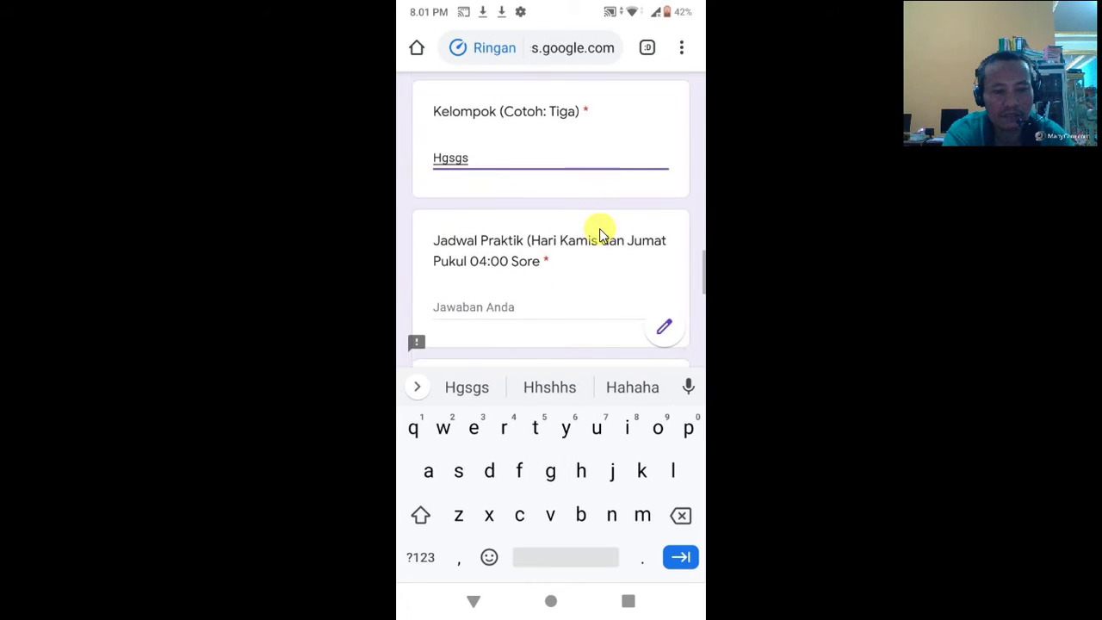
key("Tab")
type("Hshhshs")
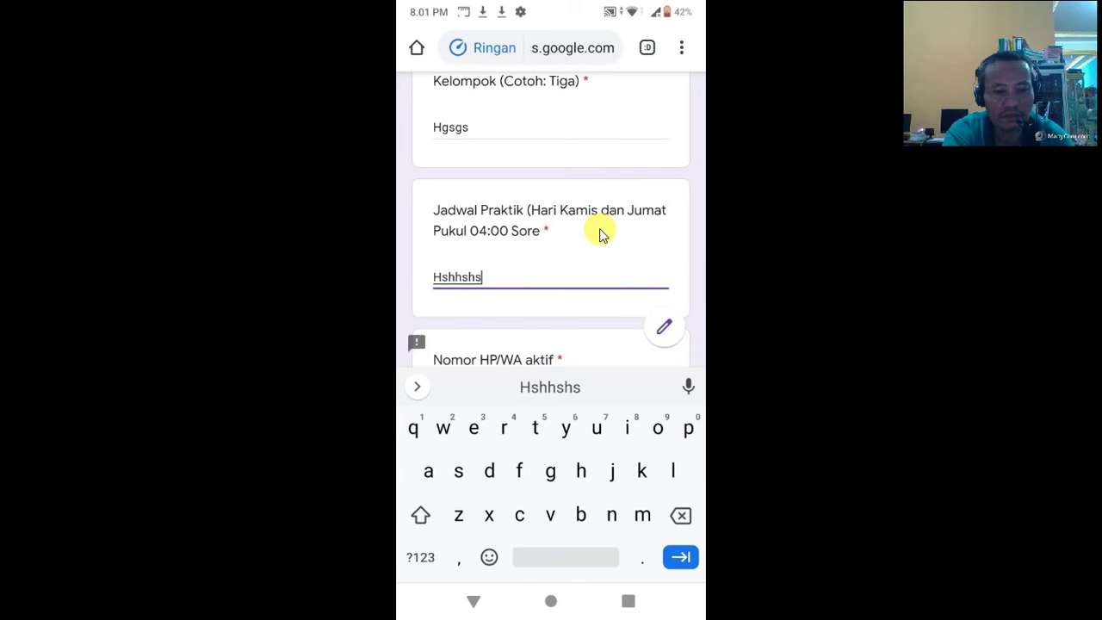
Step: Enter 1223 as the Nomor HP/WA aktif and scroll to the form's end
scroll(600, 233, "down", 2)
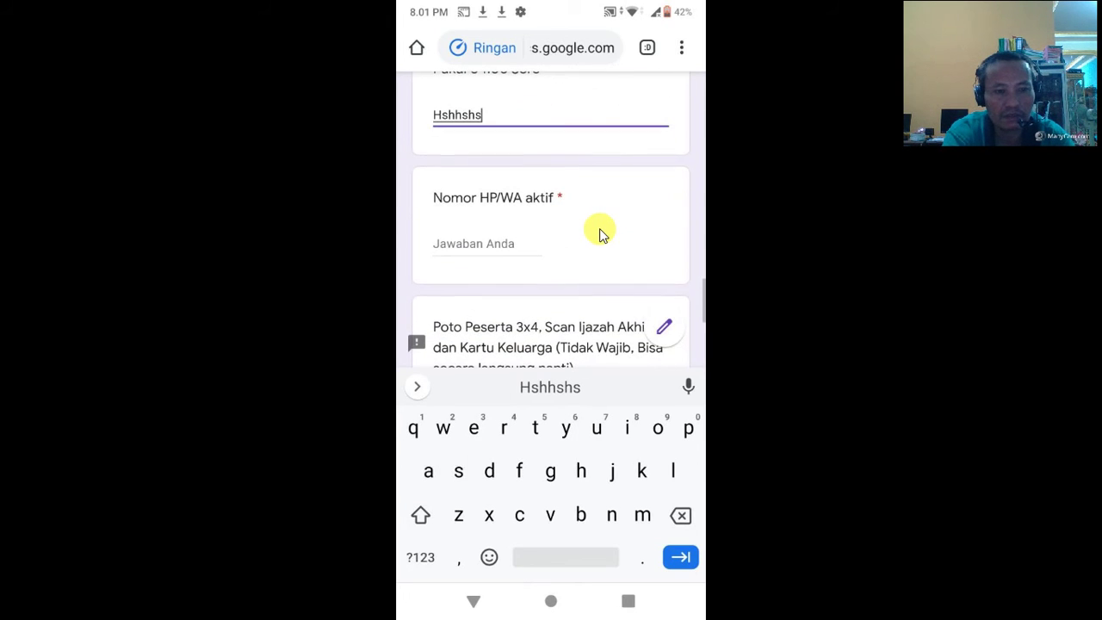
key("Tab")
type("Hhshs")
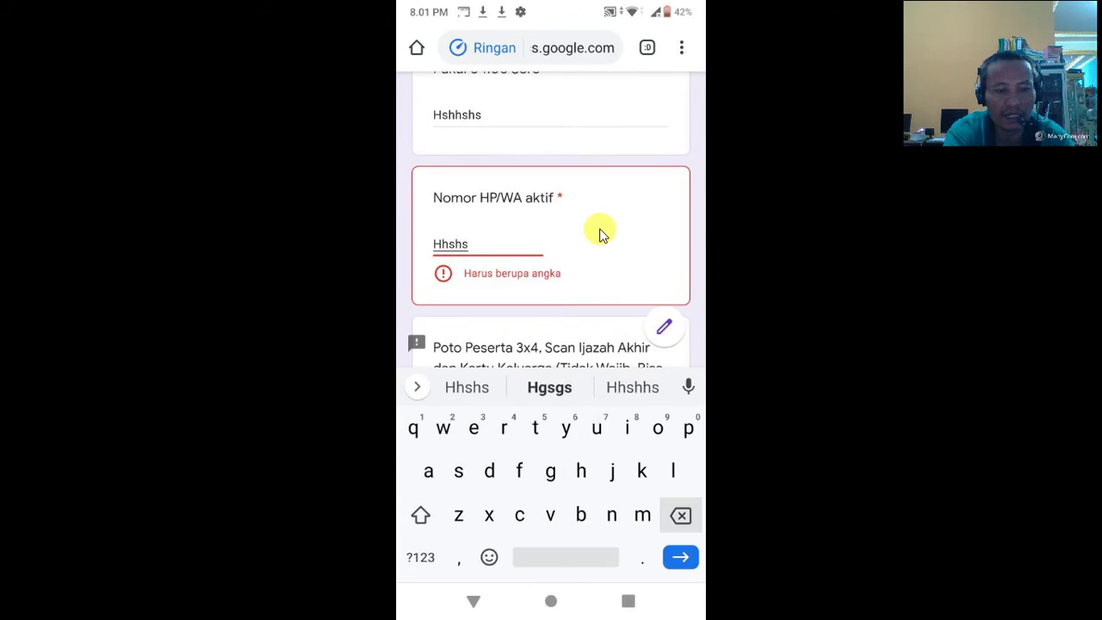
key("BackSpace")
key("BackSpace")
key("BackSpace")
key("BackSpace")
key("BackSpace")
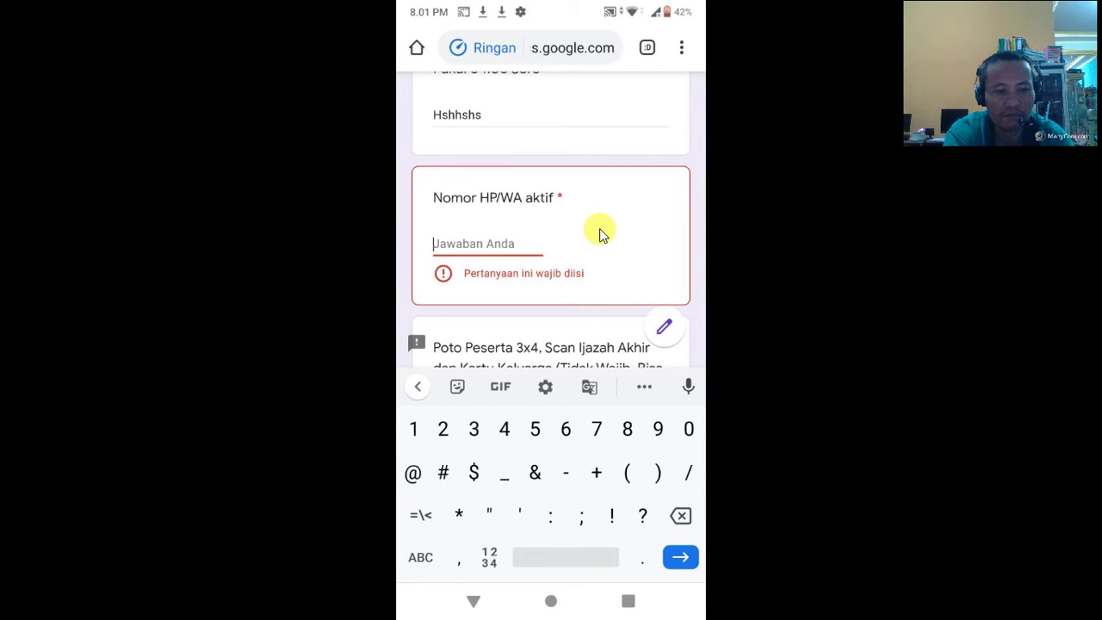
type("1223")
scroll(600, 233, "down", 2)
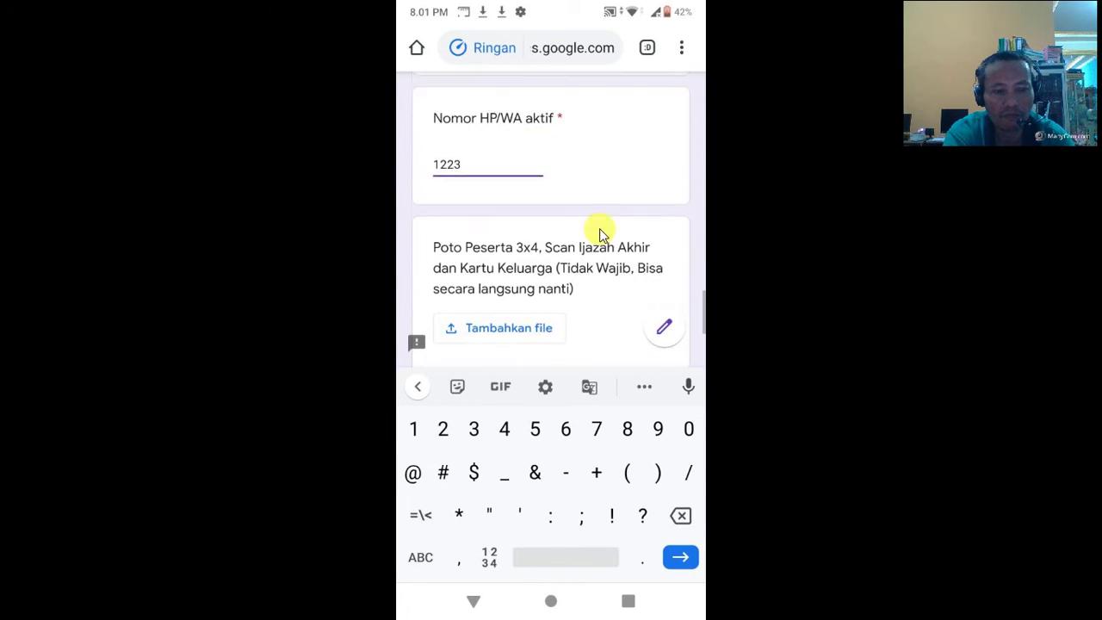
scroll(600, 232, "down", 2)
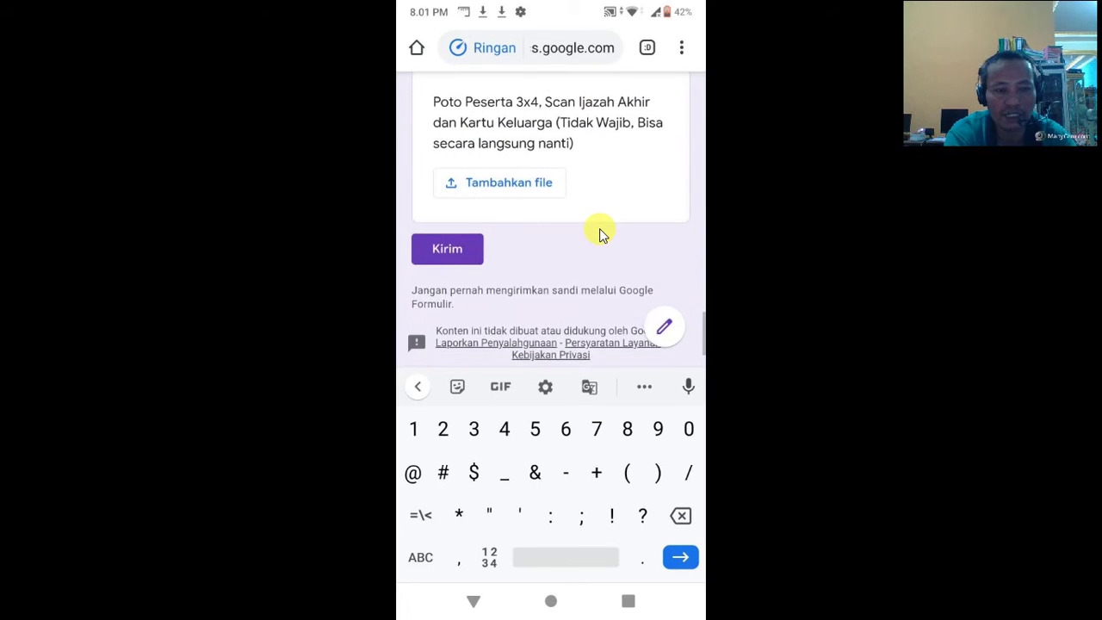
Step: Submit the test response and return to the form's responses page showing 1 response
key("Return")
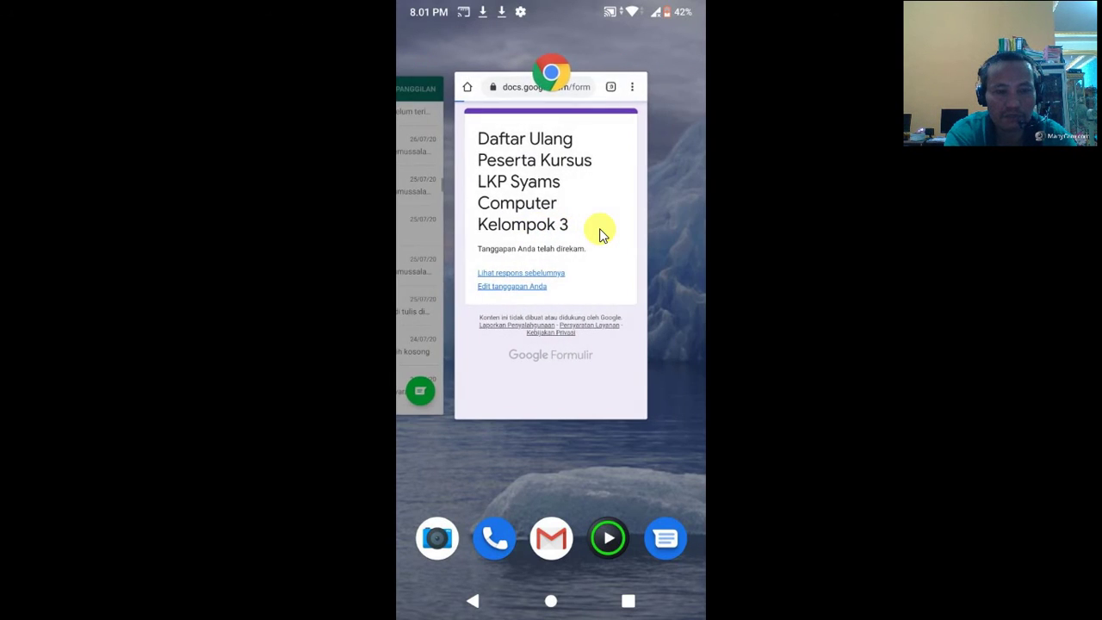
left_click(600, 234)
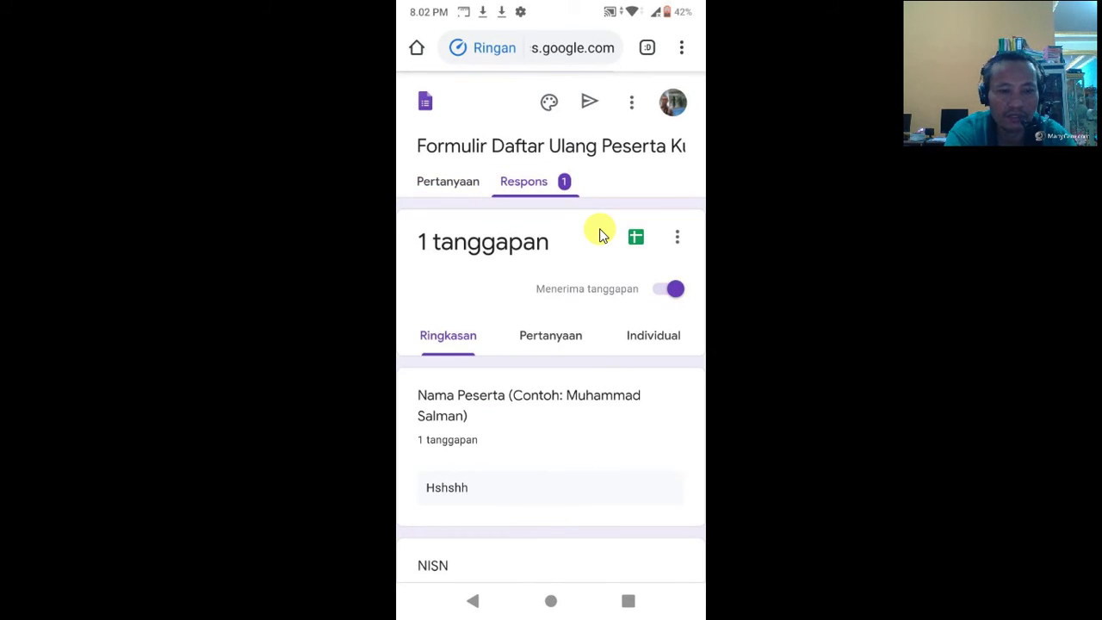
Step: Skip creating a spreadsheet and download the responses again as a CSV zip
left_click(601, 233)
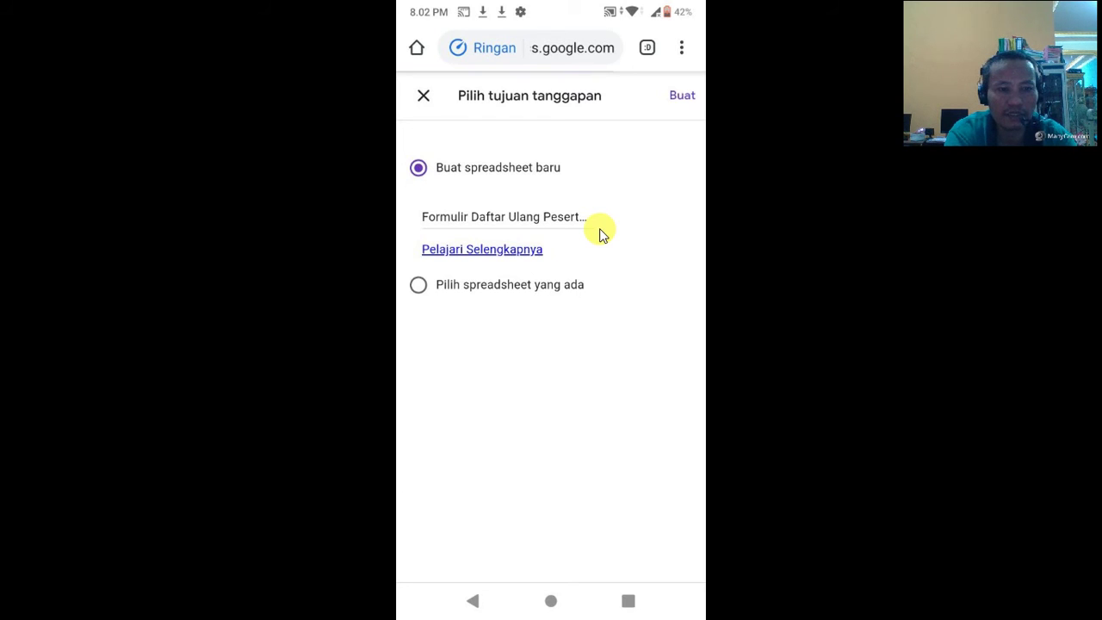
key("Escape")
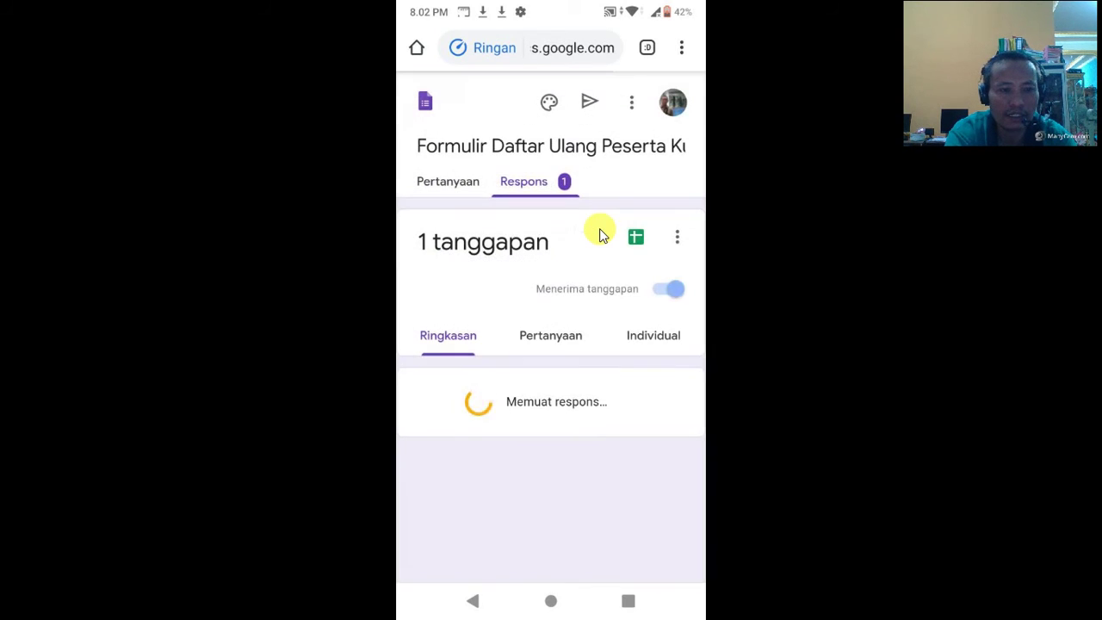
key("Return")
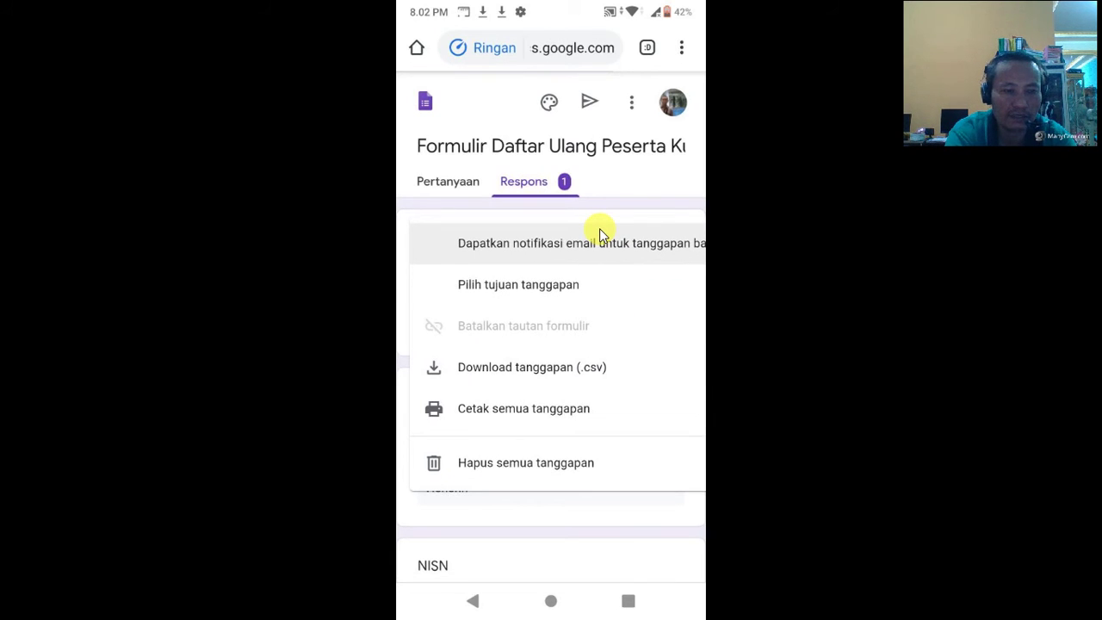
key("Down")
key("Down")
key("Return")
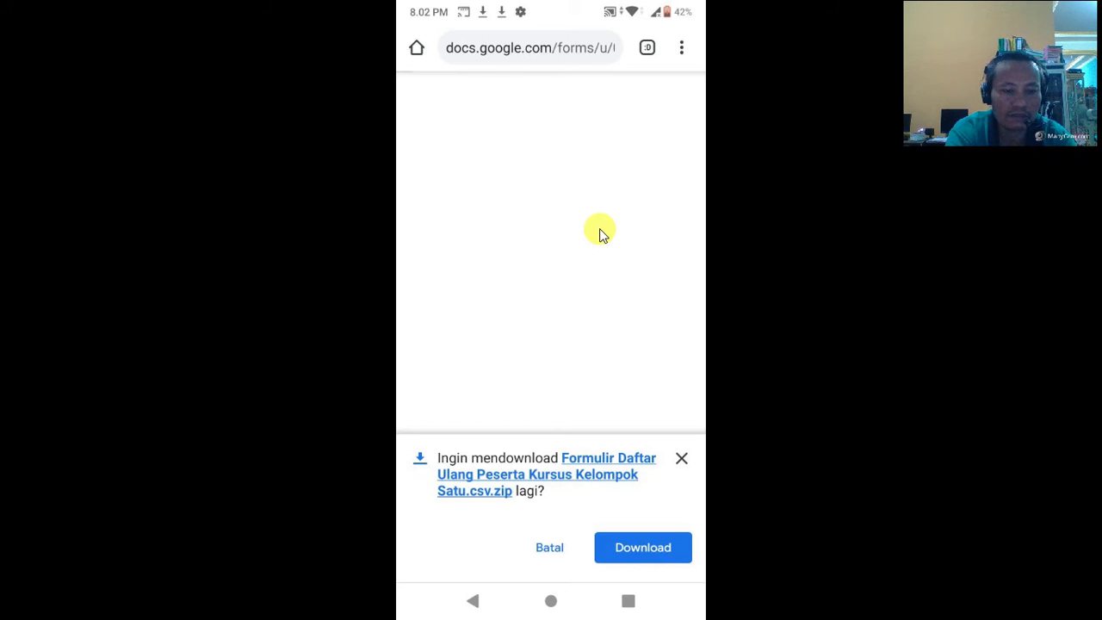
key("Return")
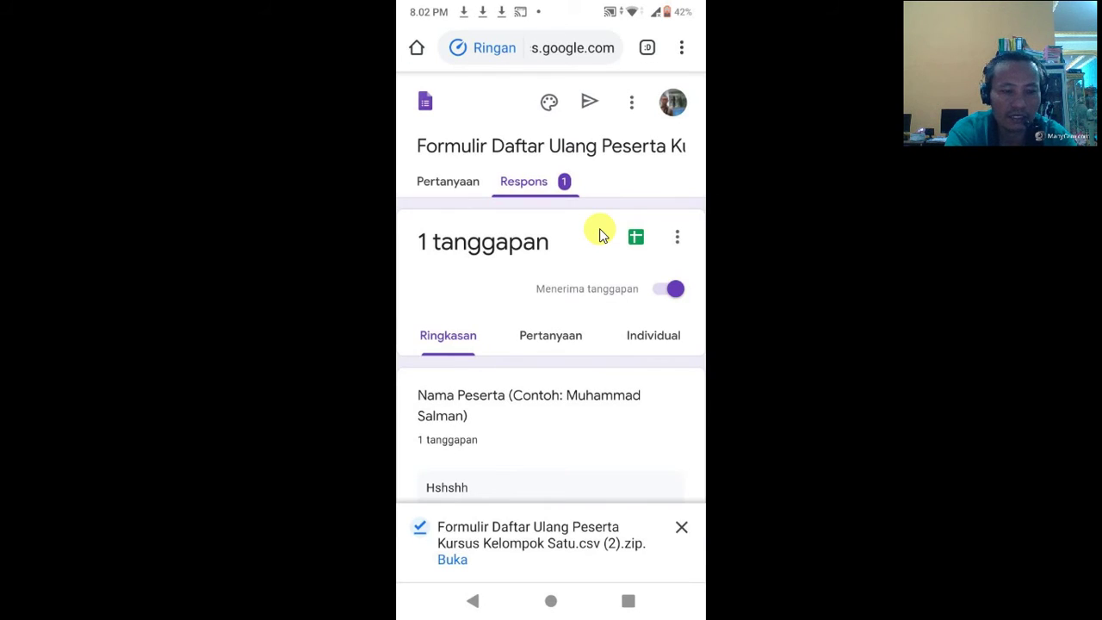
Step: Open the new 567 B zip, try its 534 B responses CSV, then go to Recents
key("Return")
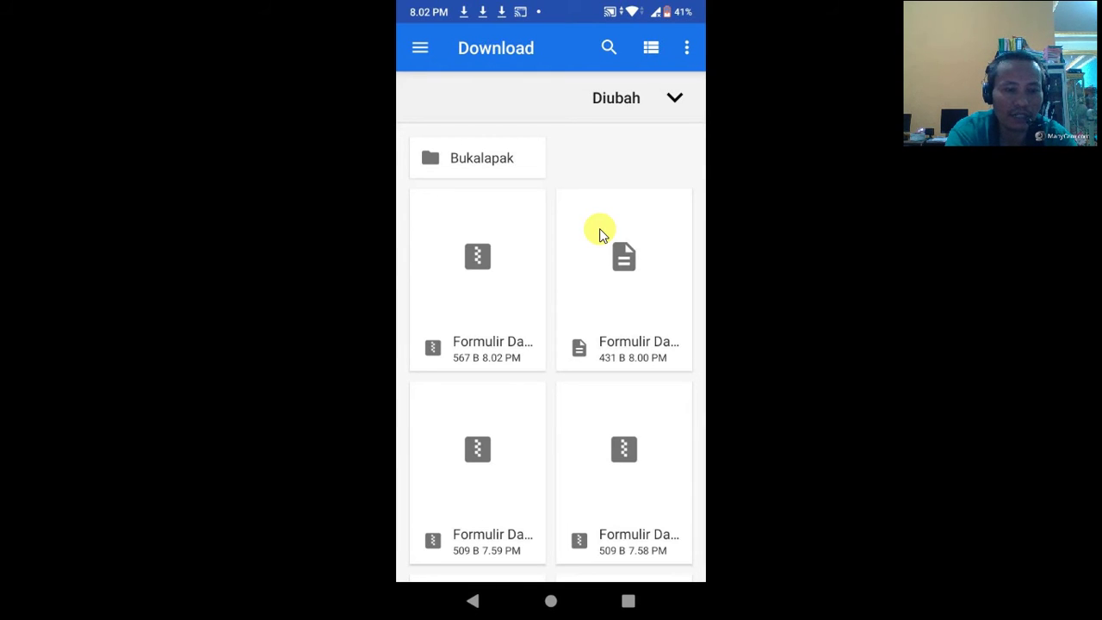
key("Return")
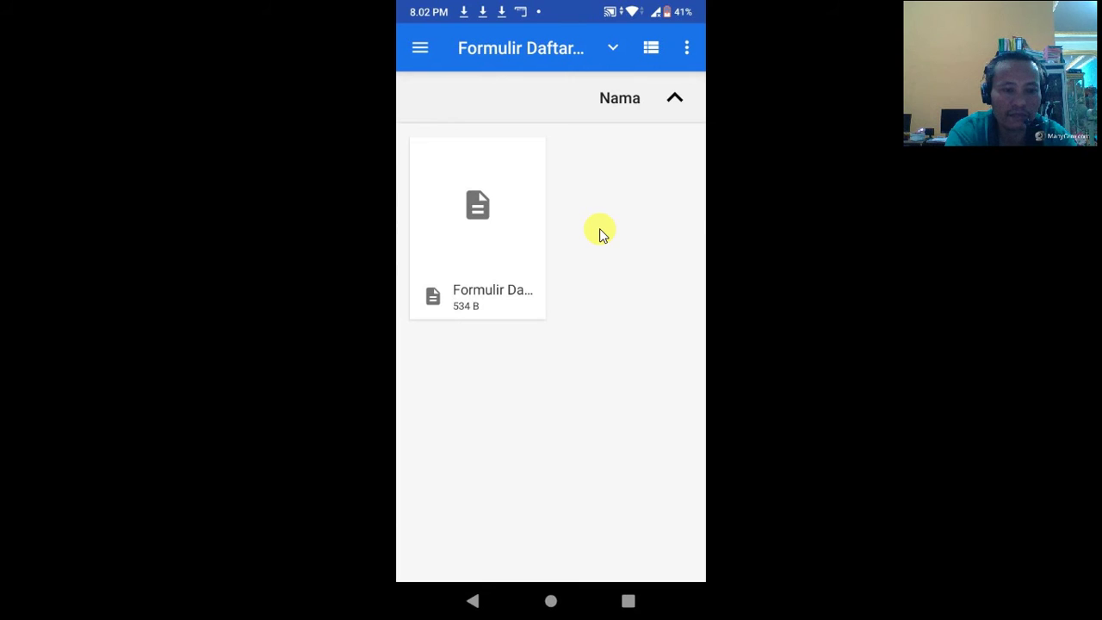
key("Return")
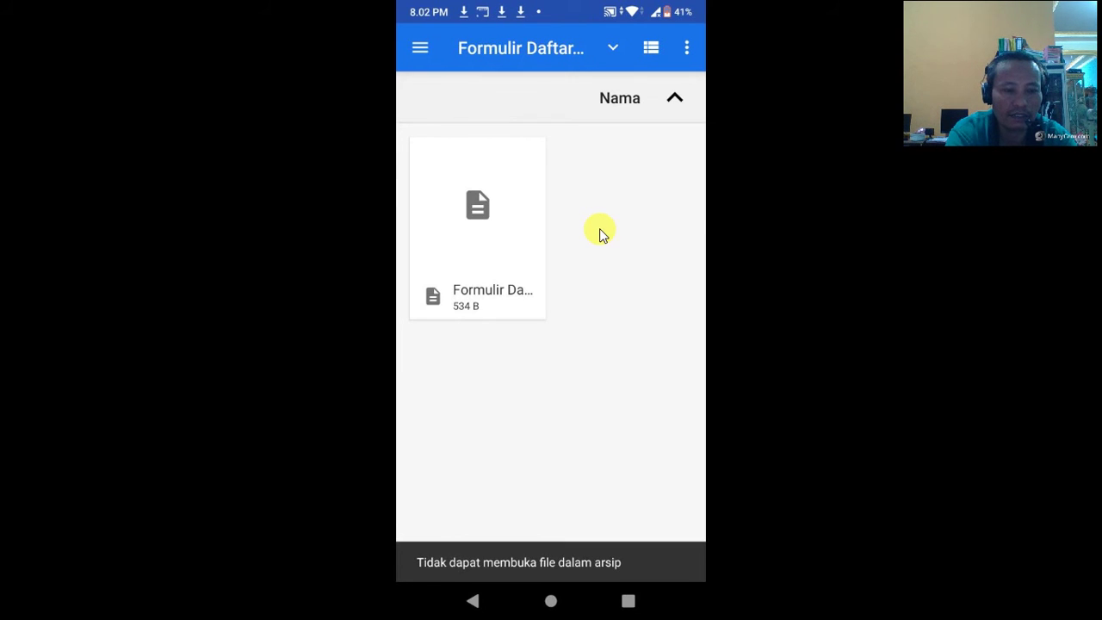
key("Return")
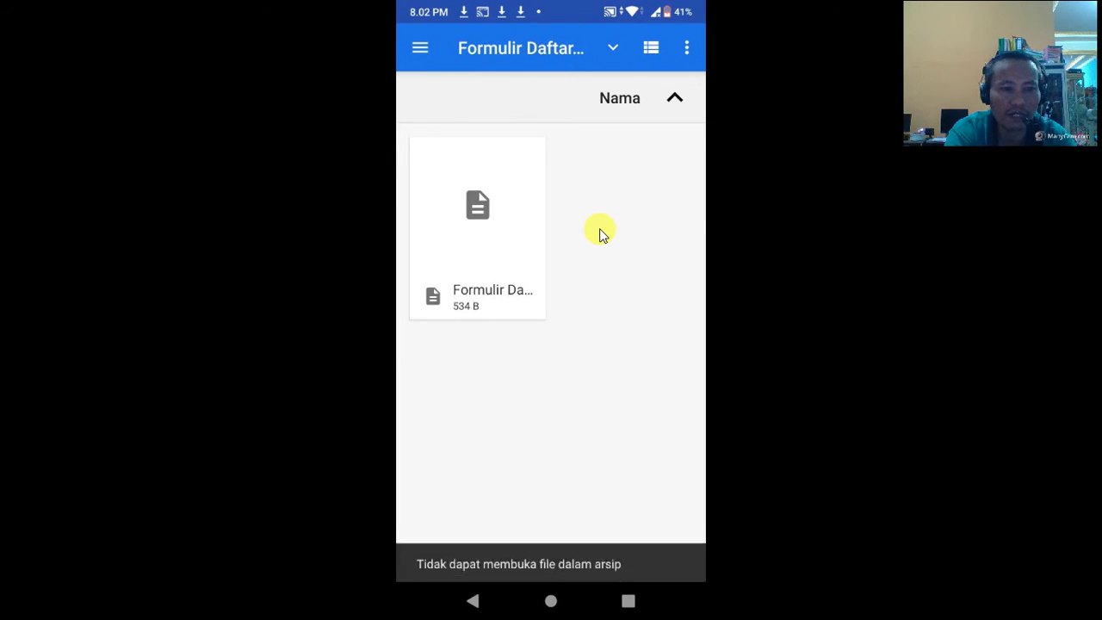
key("Return")
key("Return")
key("Return")
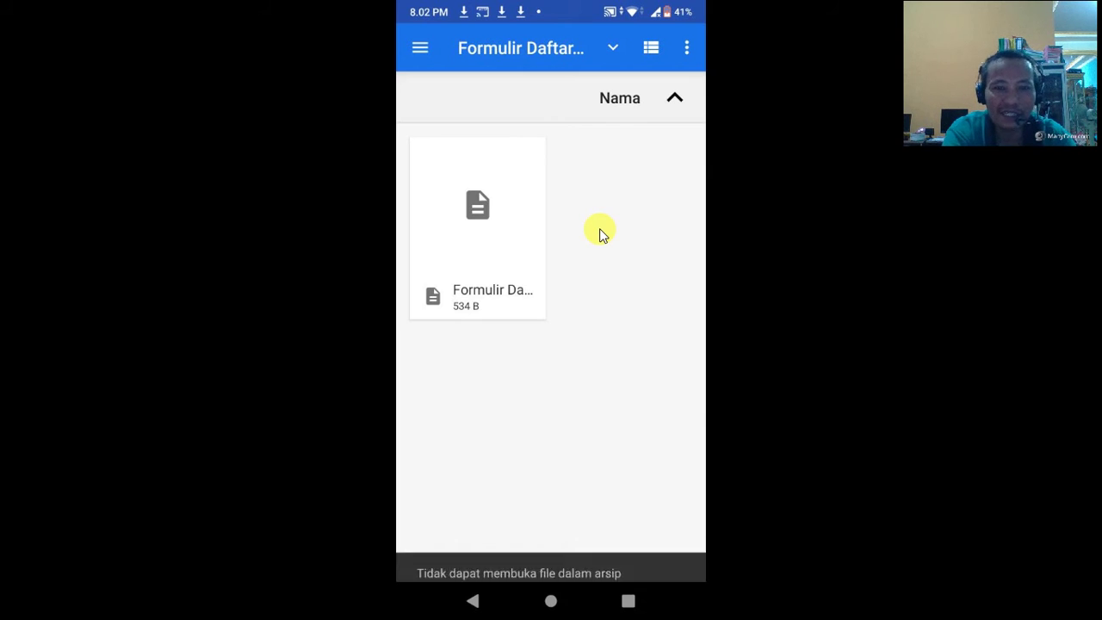
key("Return")
key("Return")
key("Return")
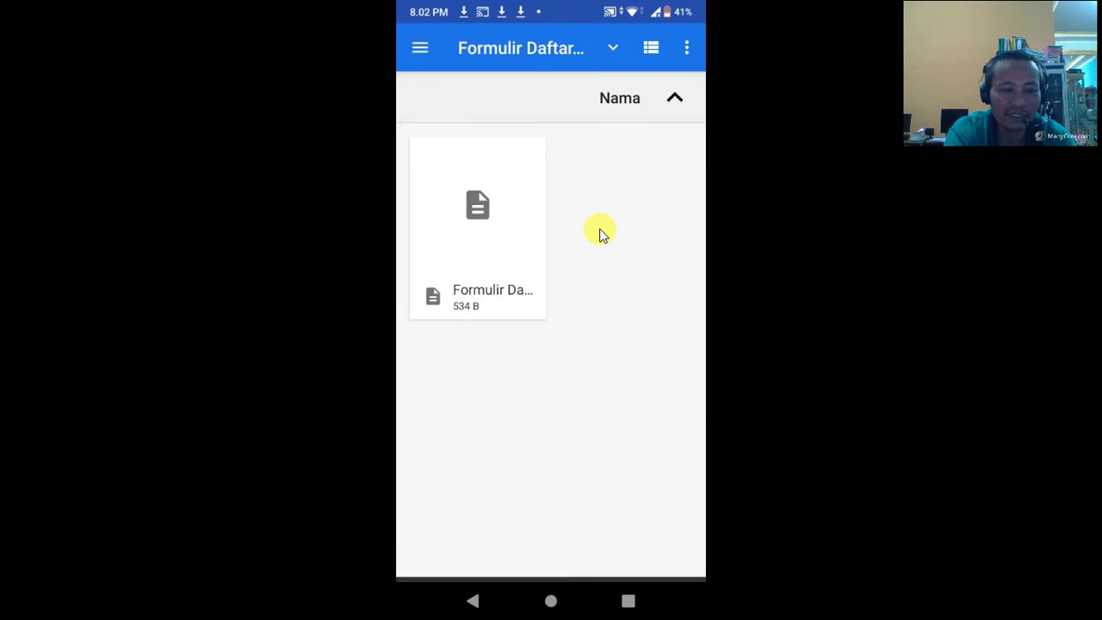
key("Return")
key("Escape")
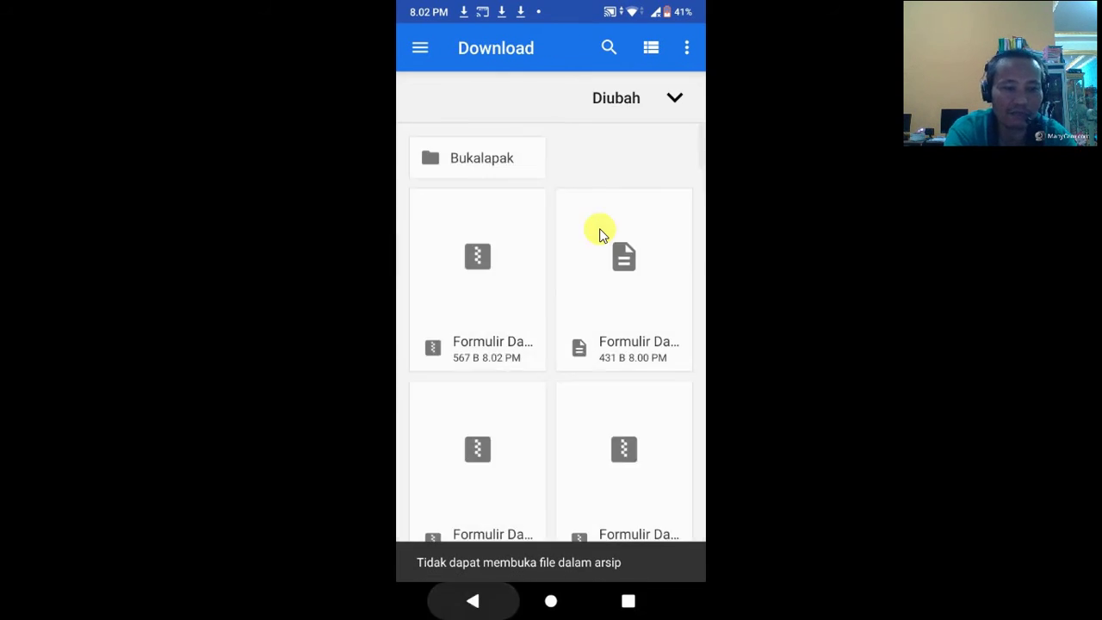
key("Escape")
key("alt+s")
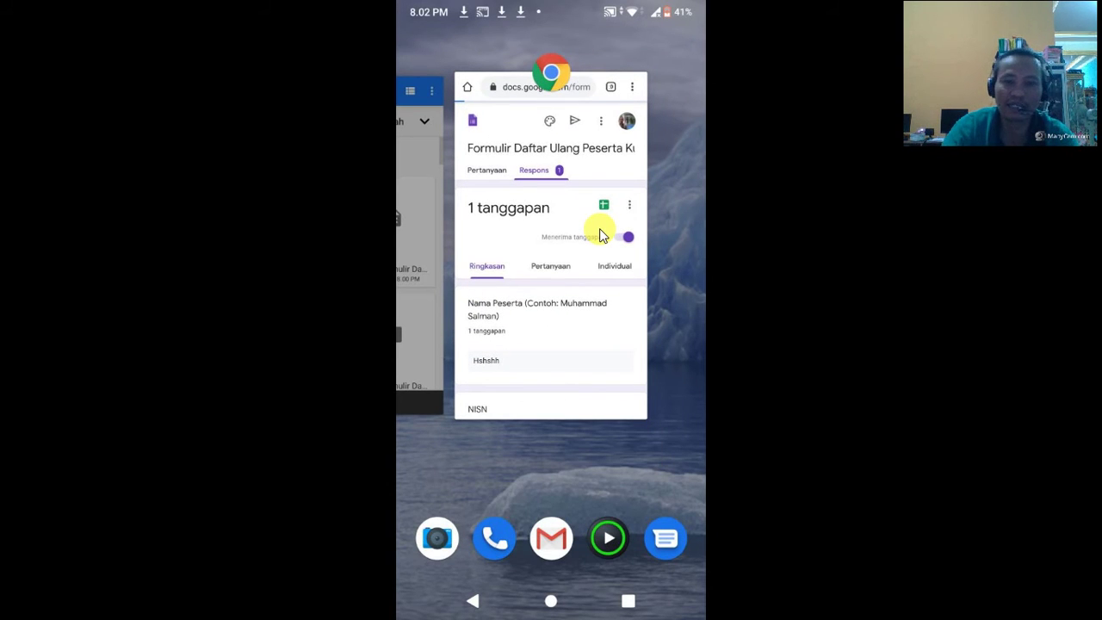
Step: Exit full-screen mirroring and restore the Screen Stream window so WhatsApp Web shows beside it
left_click(280, 217)
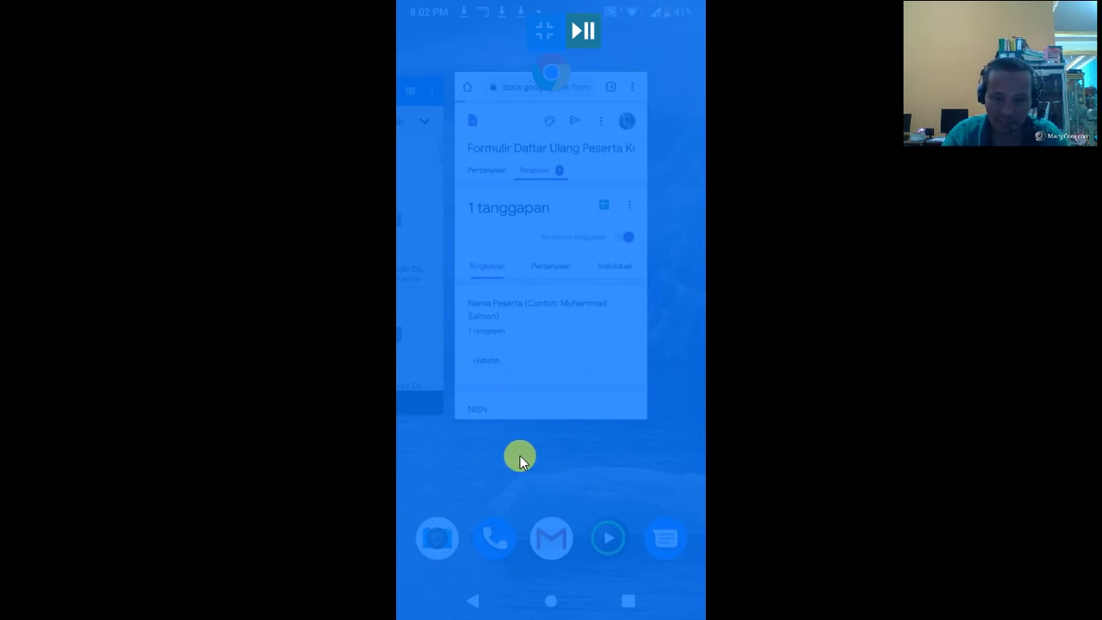
left_click(566, 457)
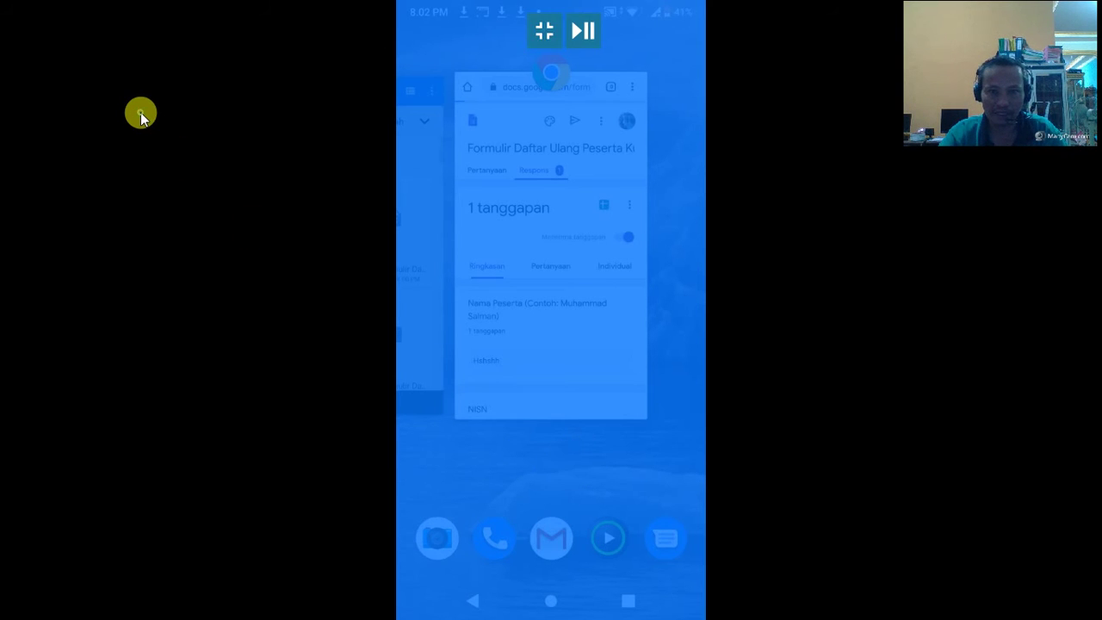
left_click(141, 112)
left_click(544, 31)
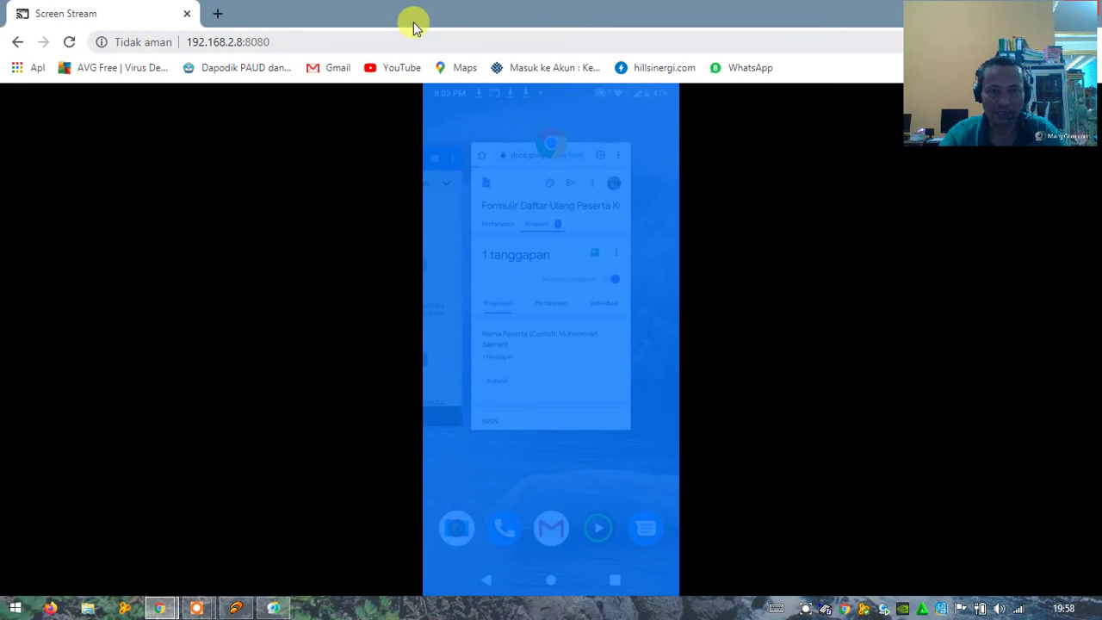
double_click(427, 19)
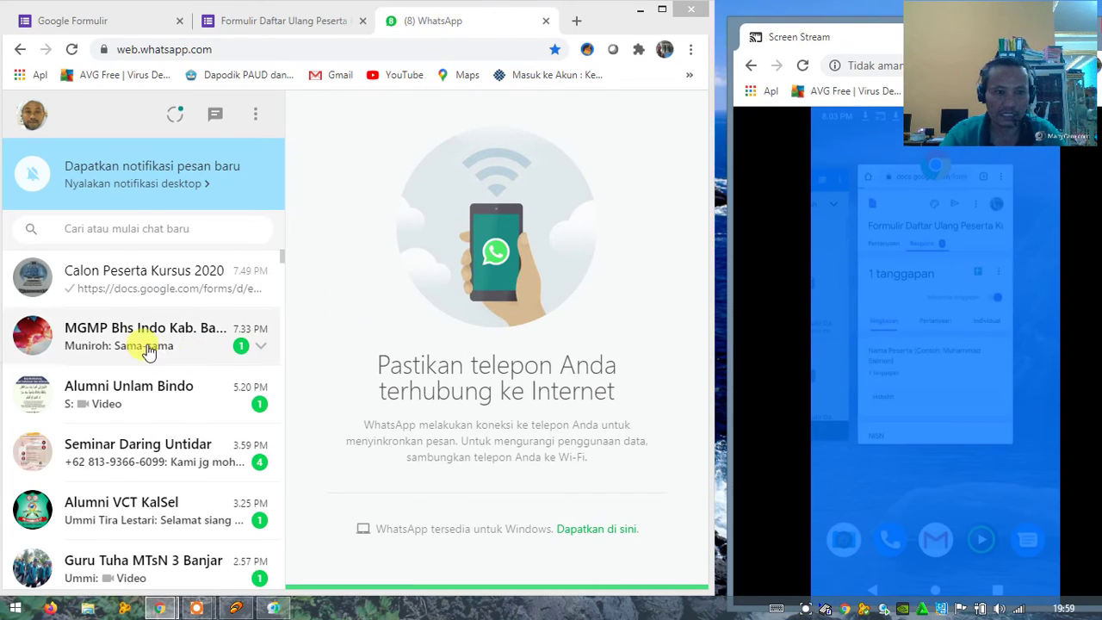
Step: Open the form link shared in Calon Peserta Kursus 2020 and enter its editor
left_click(133, 288)
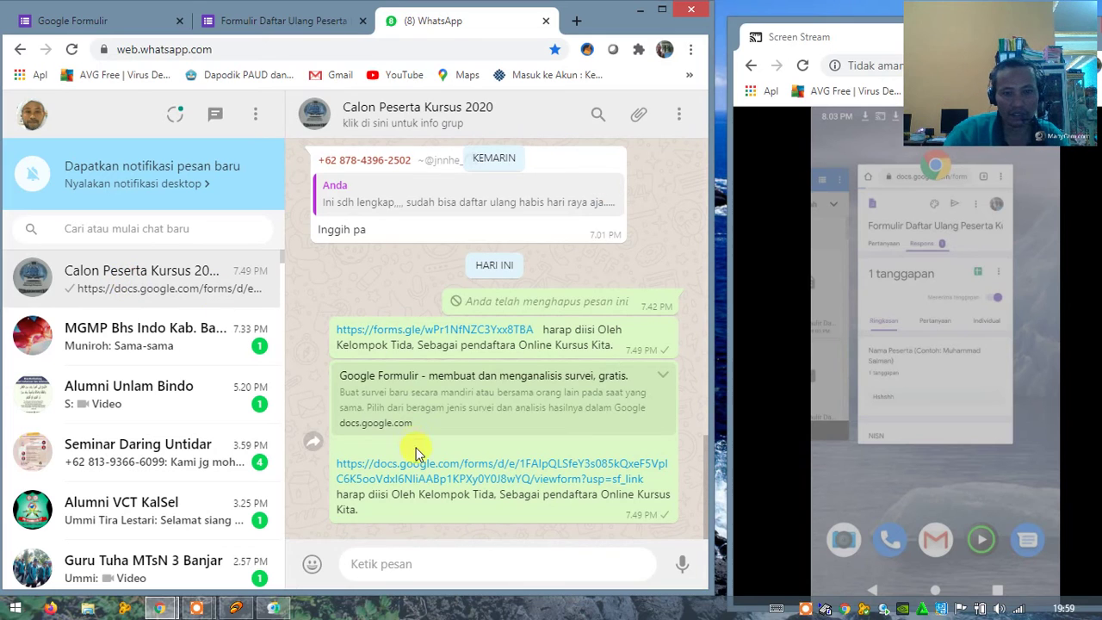
left_click(423, 475)
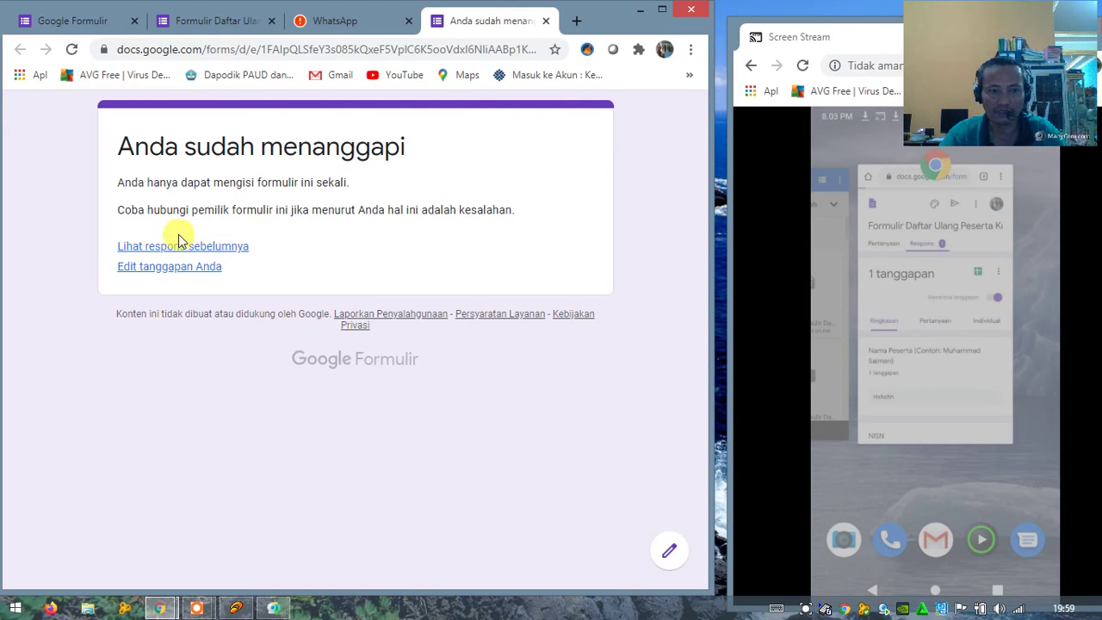
left_click(672, 556)
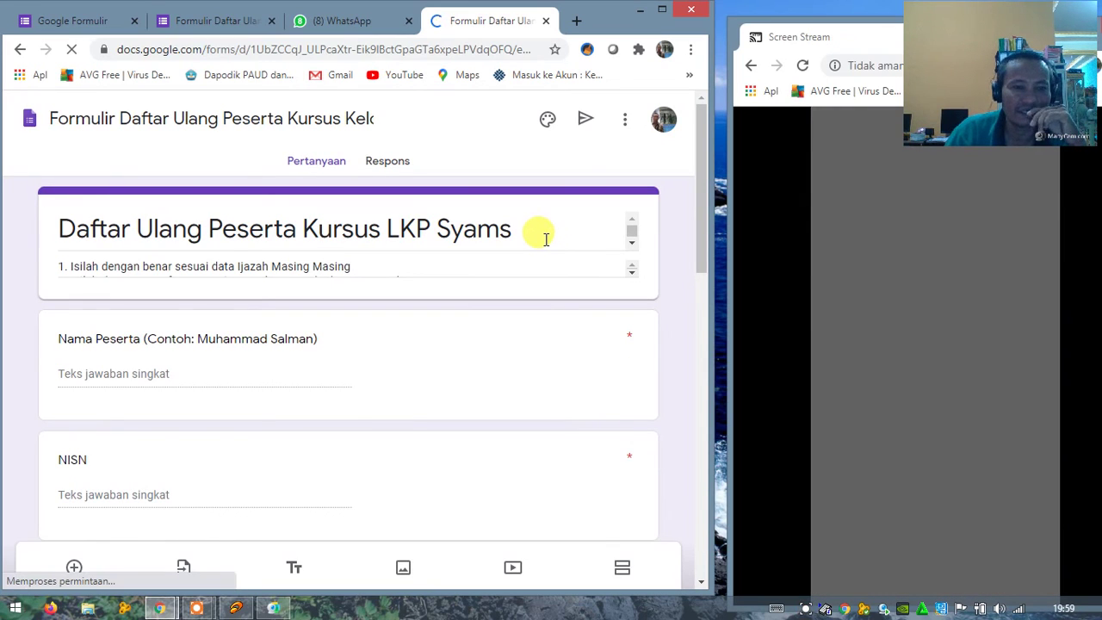
Step: Export the Respons tab answers as Formulir Daftar Ulang Peserta Kursus Kelompok Satu.csv
left_click(384, 167)
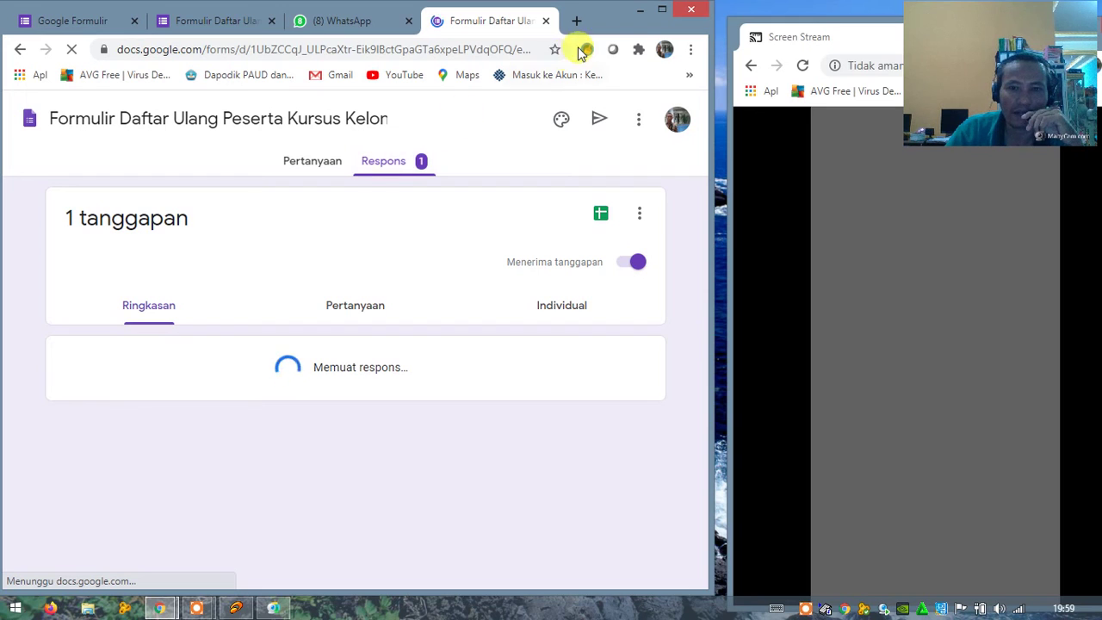
left_click(661, 10)
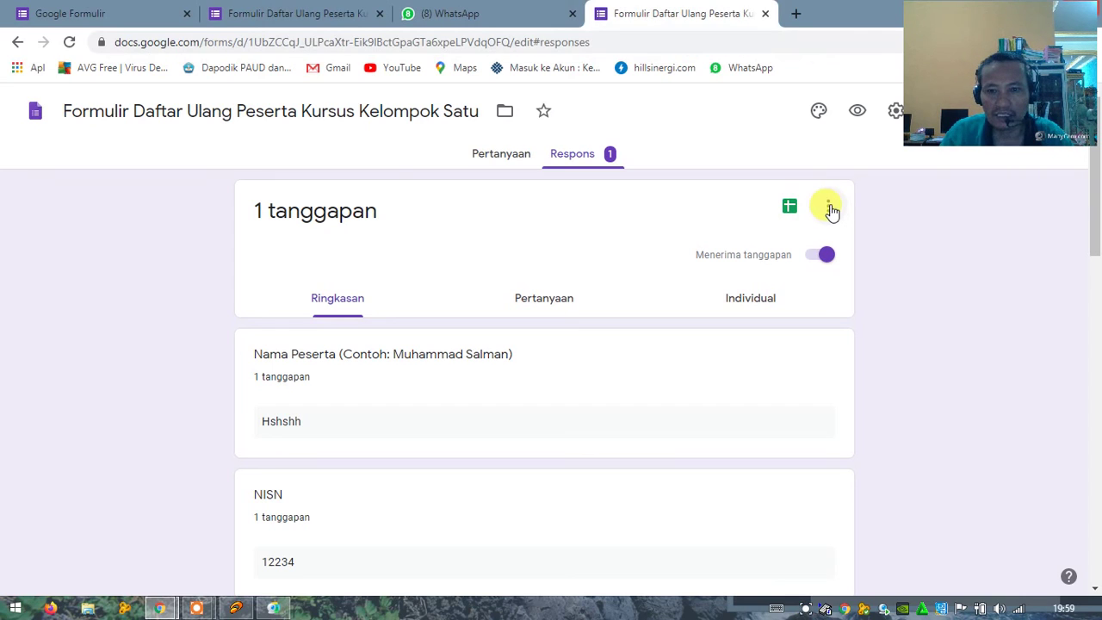
left_click_drag(947, 66, 928, 343)
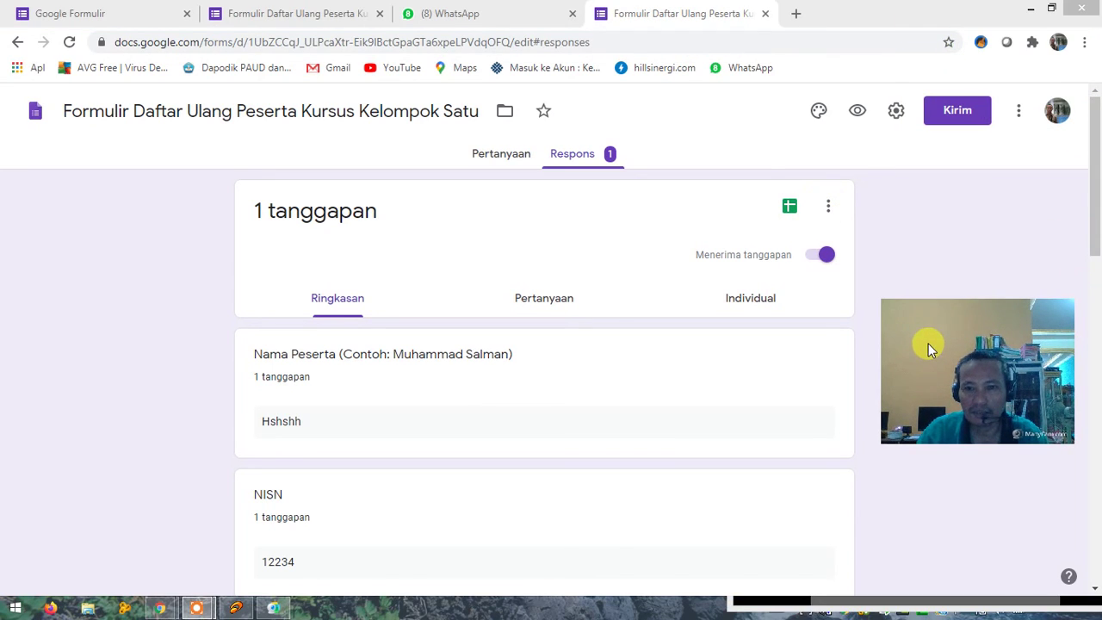
left_click(827, 209)
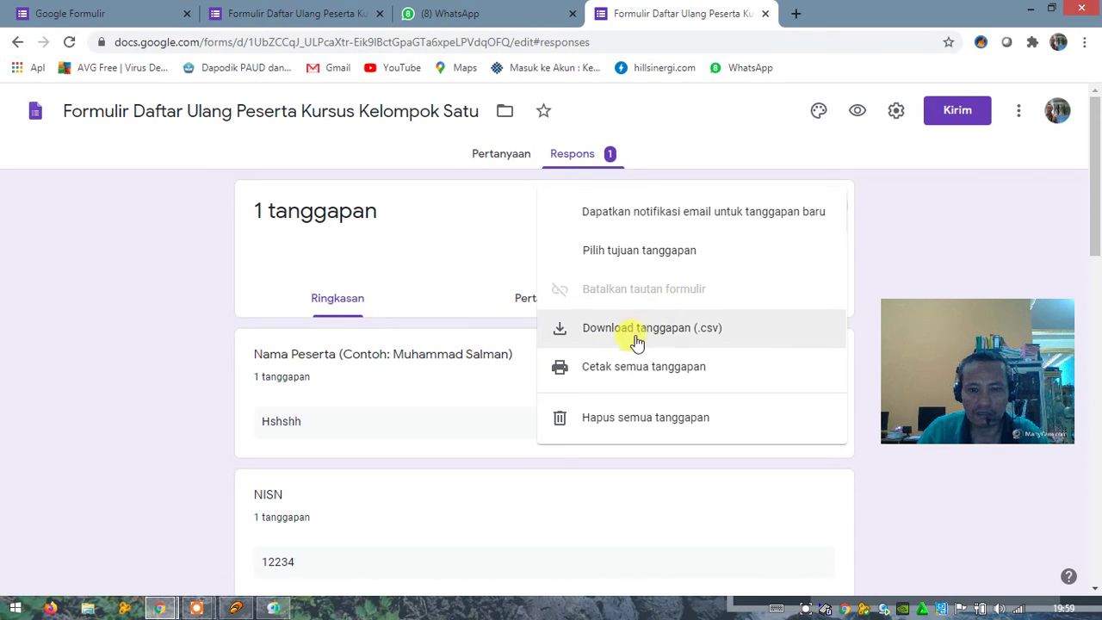
left_click(598, 320)
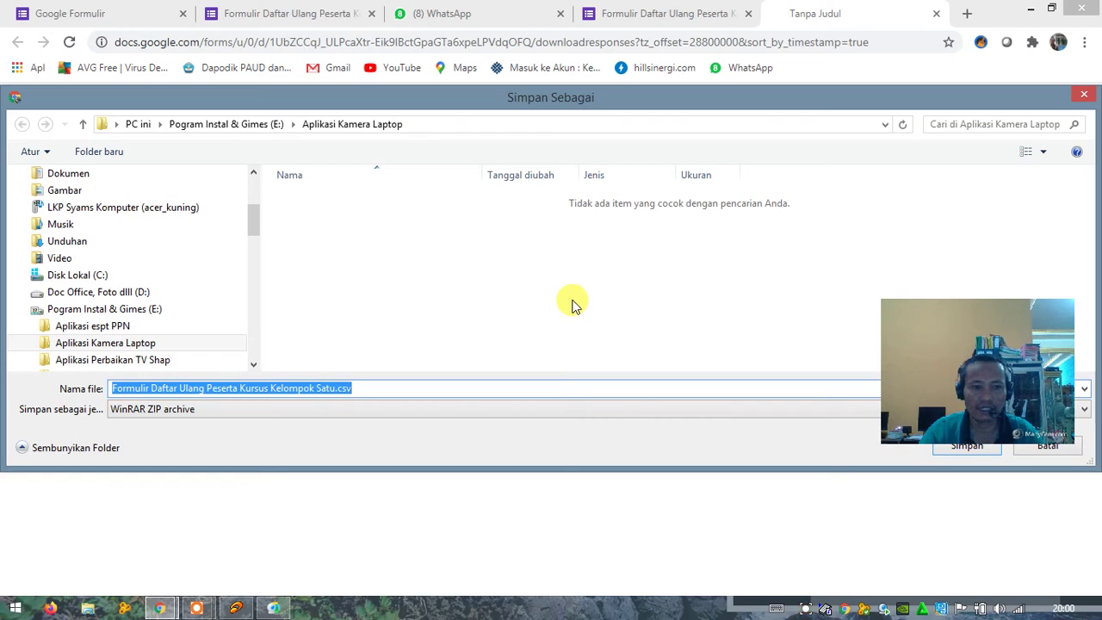
Step: Save the responses download into the Dokumen folder as a WinRAR ZIP archive
left_click_drag(900, 326, 891, 508)
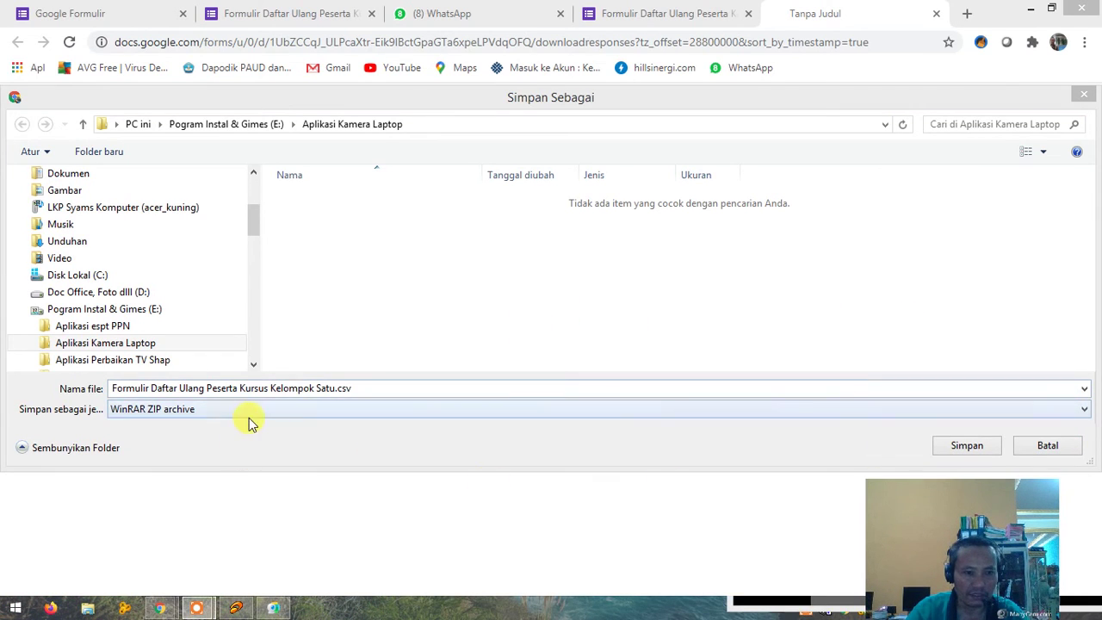
left_click(84, 177)
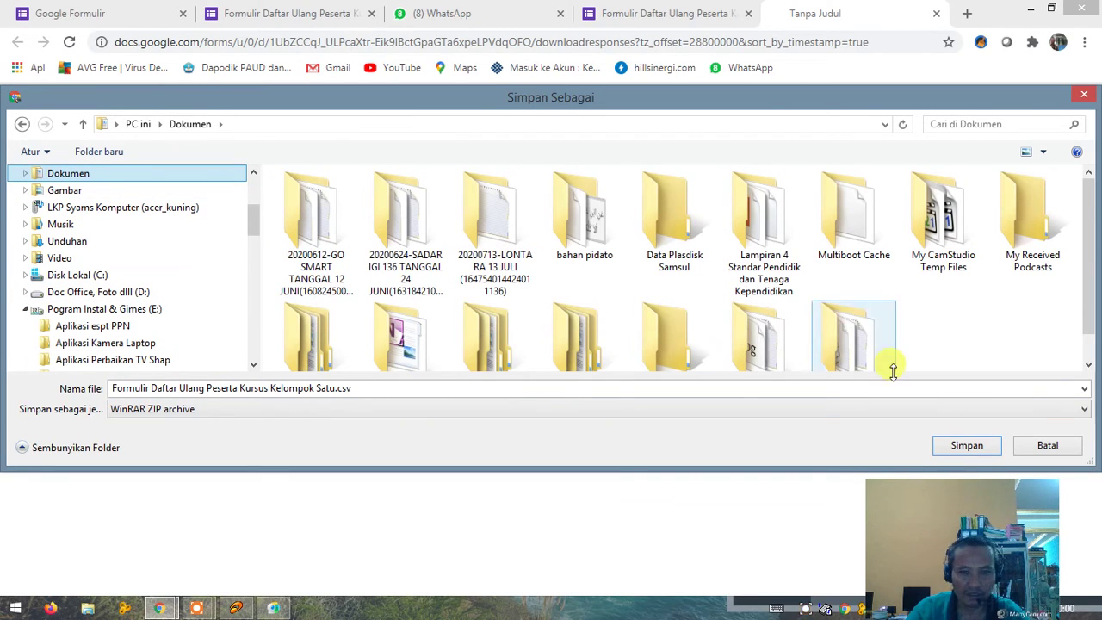
left_click(968, 446)
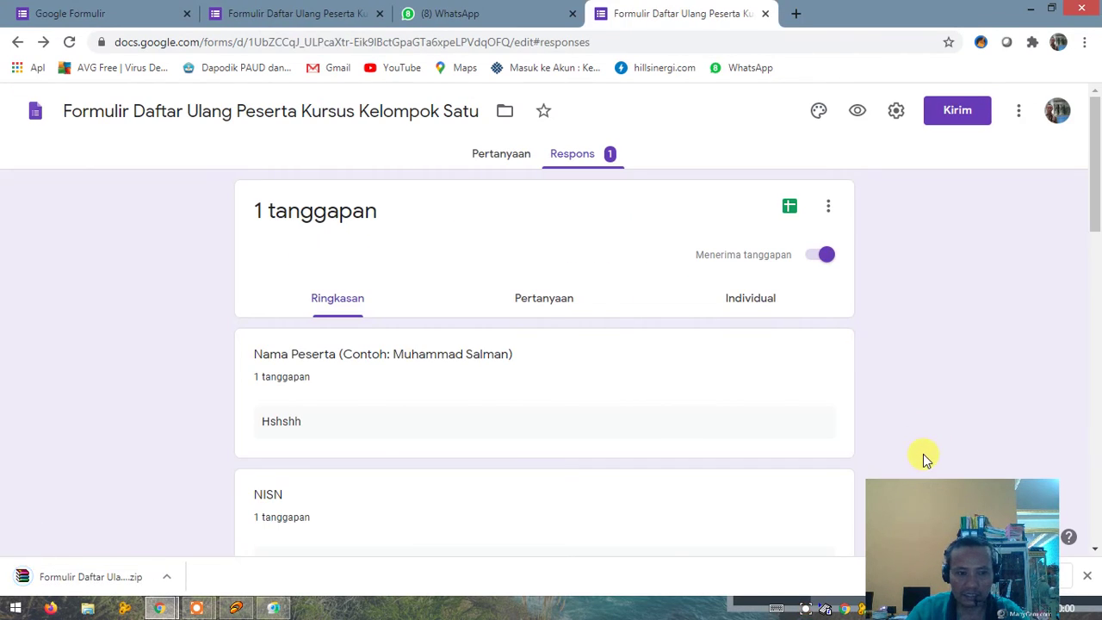
Step: Open the downloaded responses zip in WinRAR and move its notice window aside
left_click(75, 577)
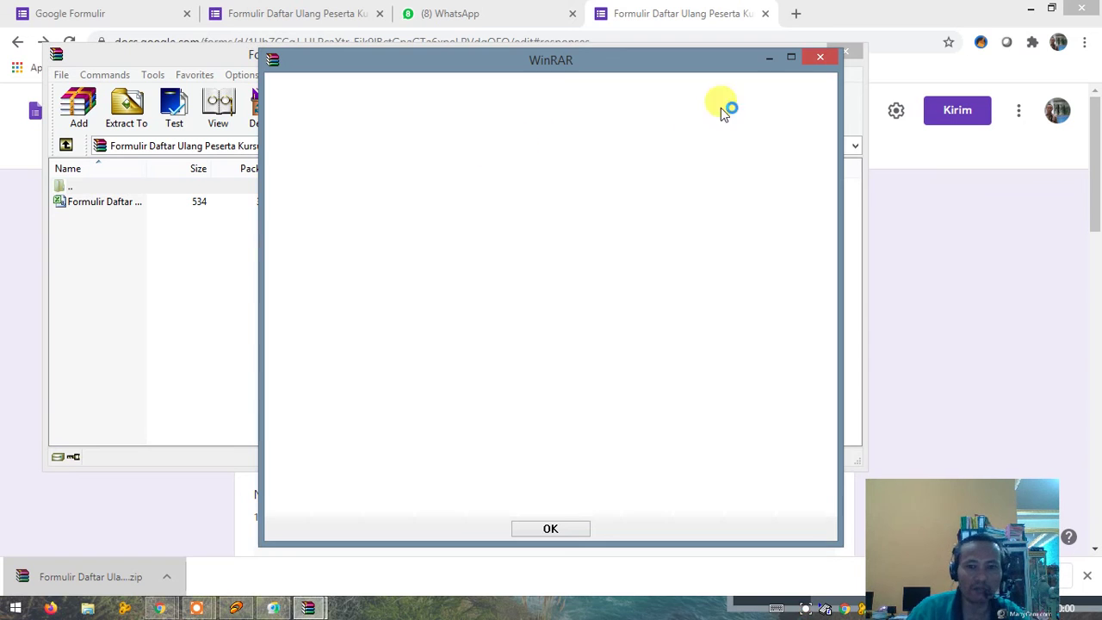
left_click(819, 58)
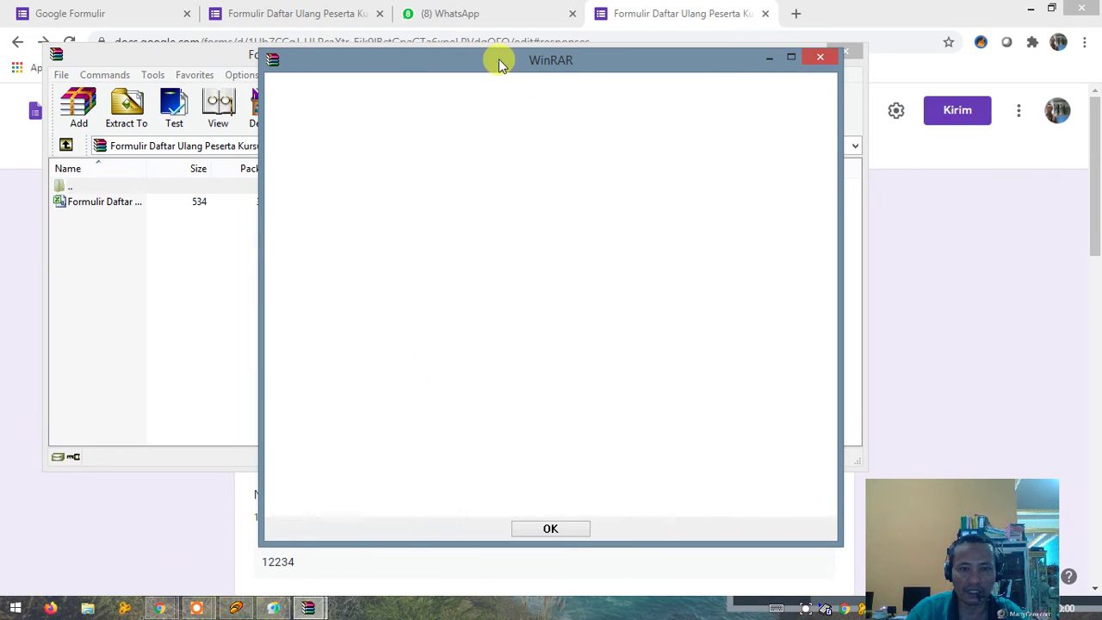
left_click_drag(499, 59, 451, 58)
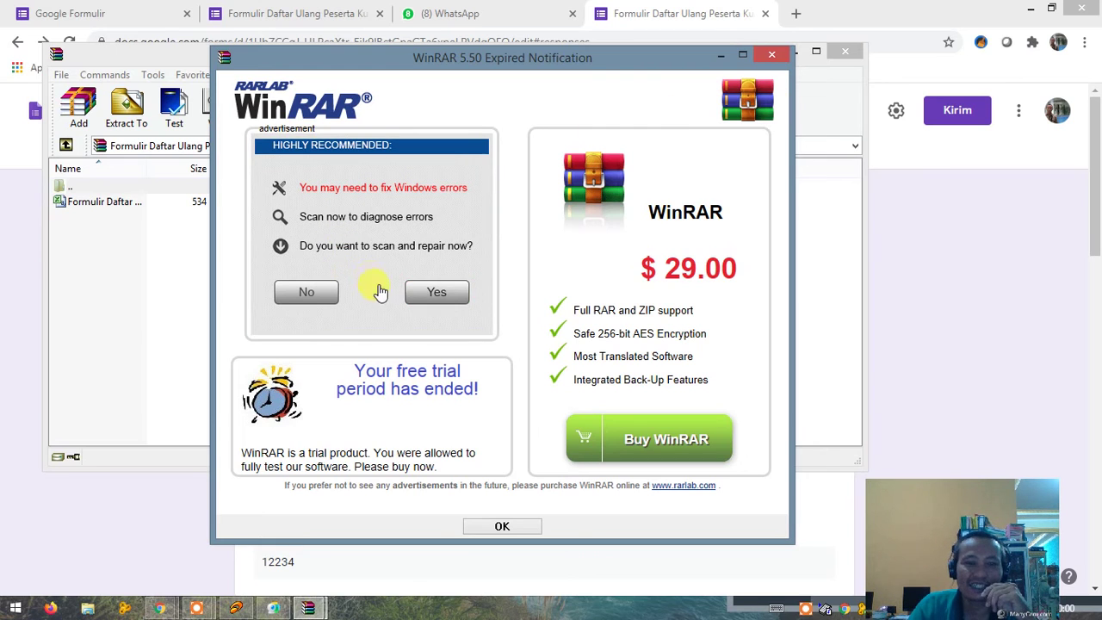
Step: Decline the scan-and-repair offers, close the ad pop-ups and the expired-trial notice
left_click(308, 295)
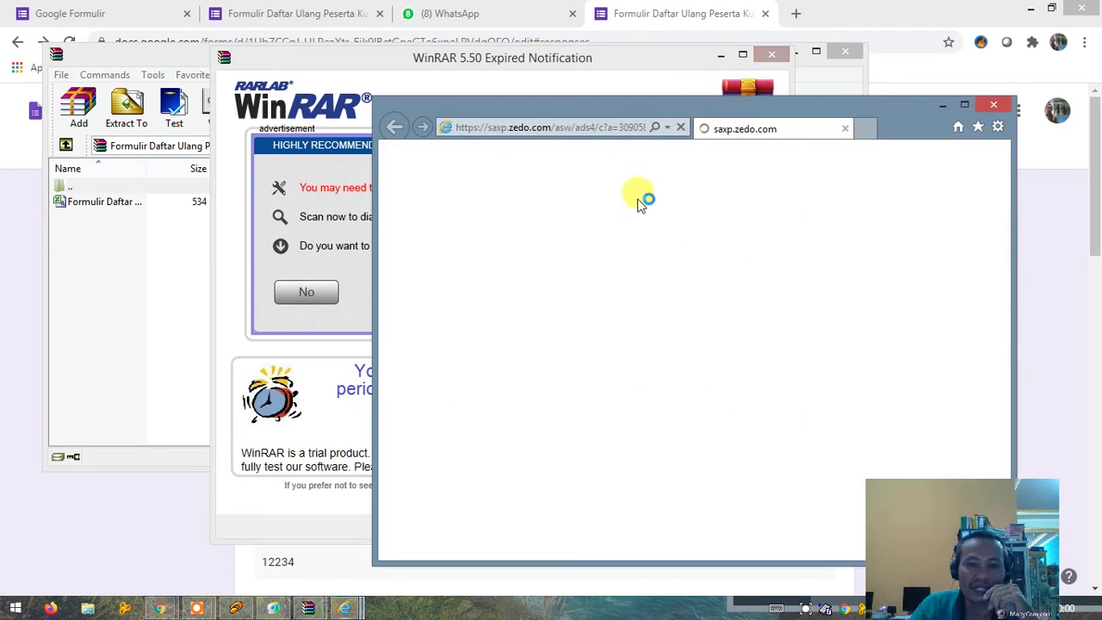
left_click(993, 104)
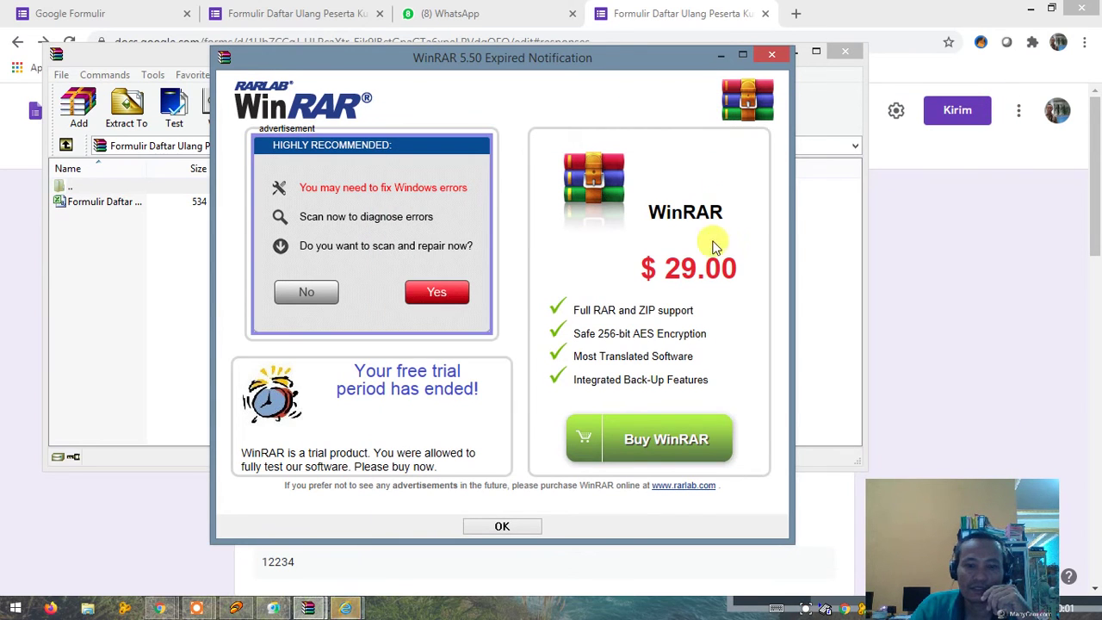
left_click(310, 293)
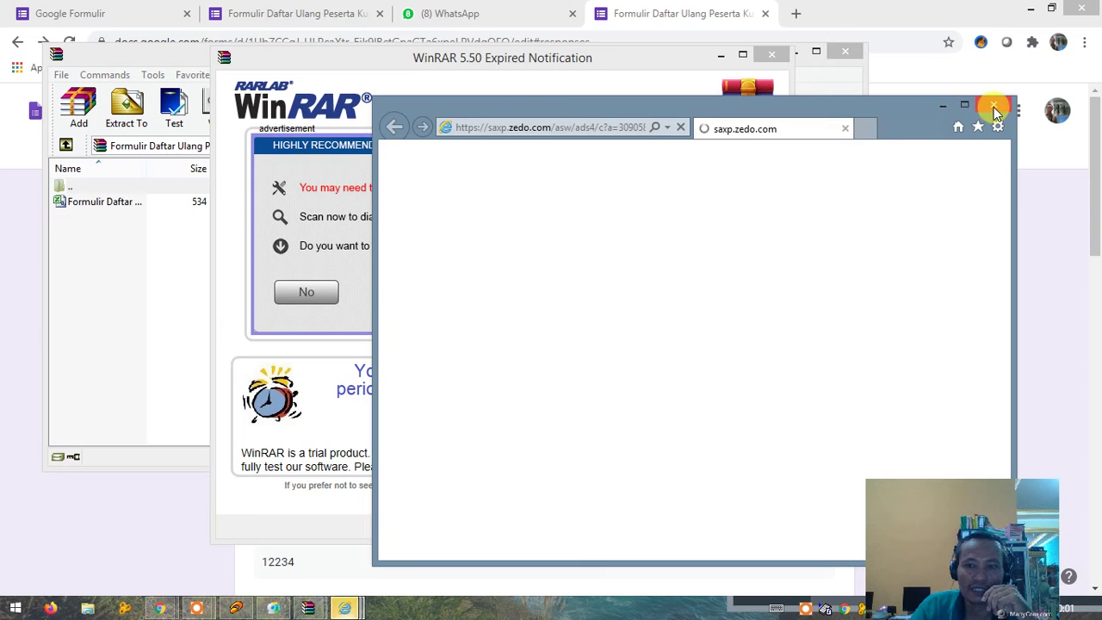
left_click(995, 107)
left_click(770, 54)
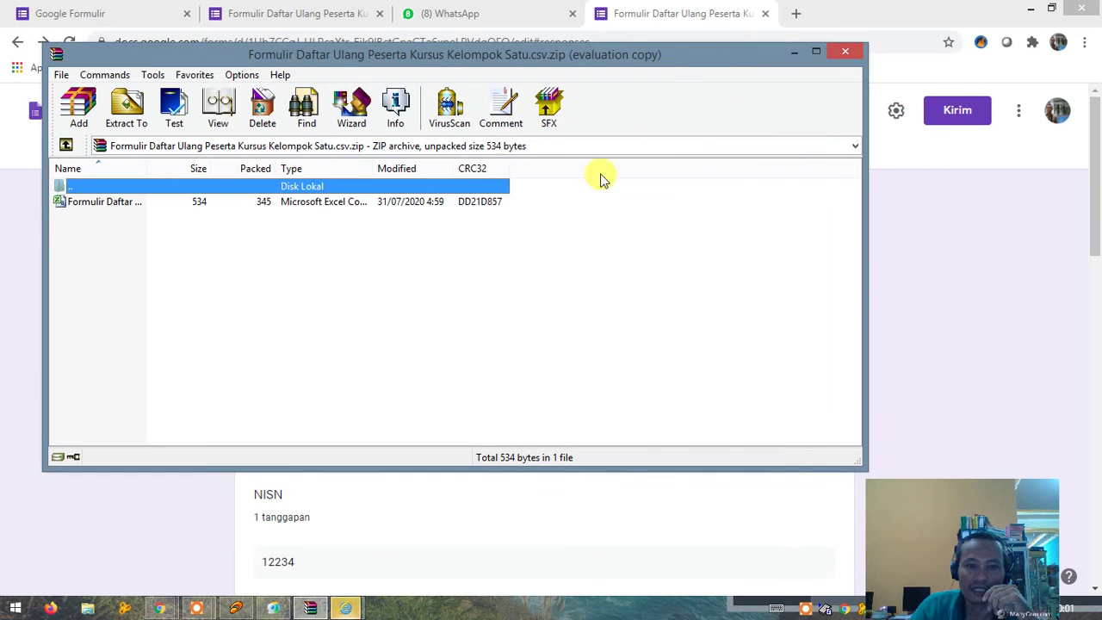
Step: Open Formulir Daftar Ulang Peserta Kursus Kelompok Satu.csv from the archive in Excel
left_click(127, 206)
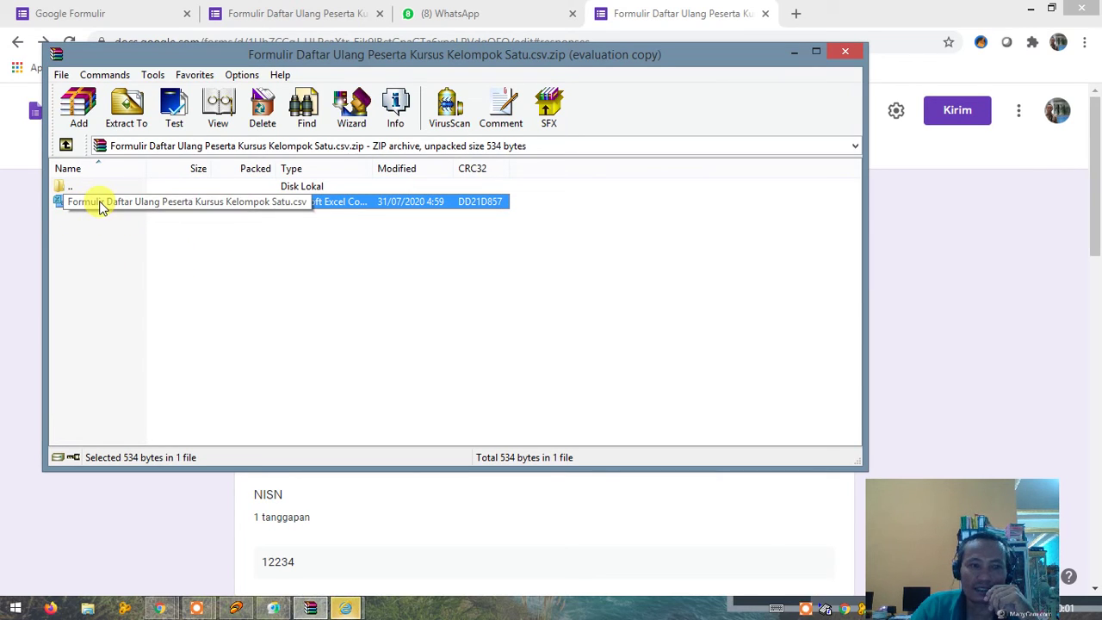
double_click(99, 203)
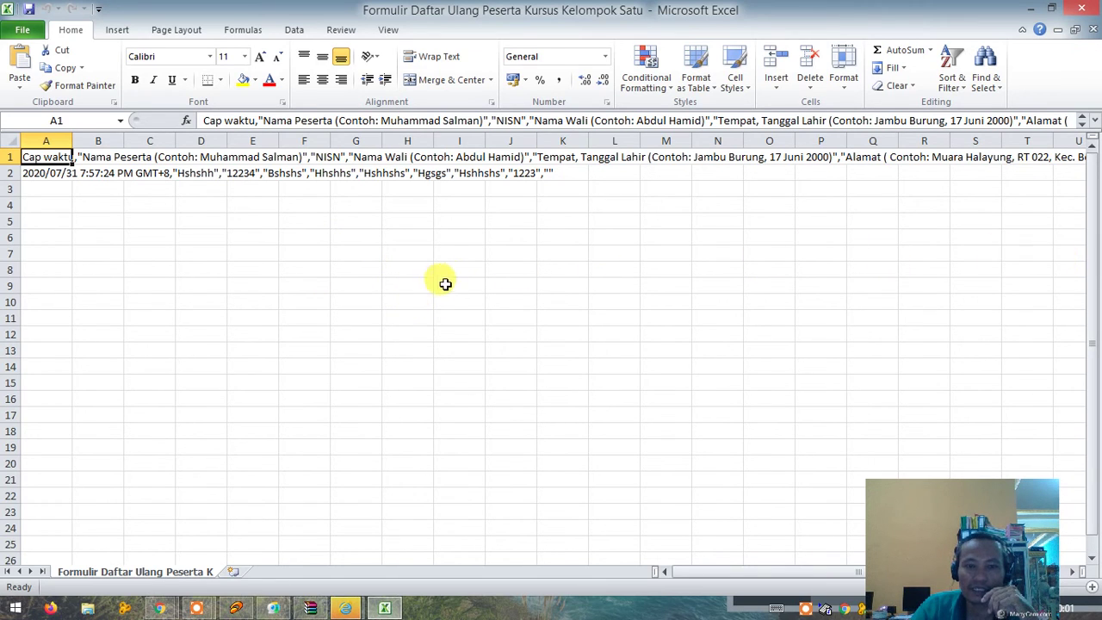
Step: Open Save As for the responses workbook from Excel's File menu
left_click(23, 35)
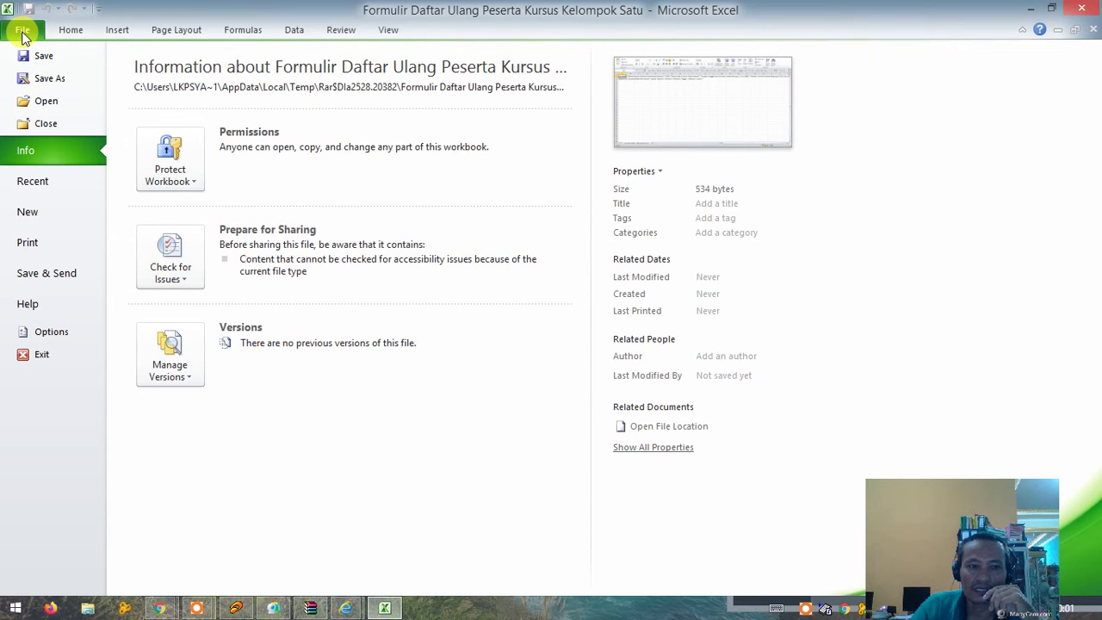
left_click(27, 84)
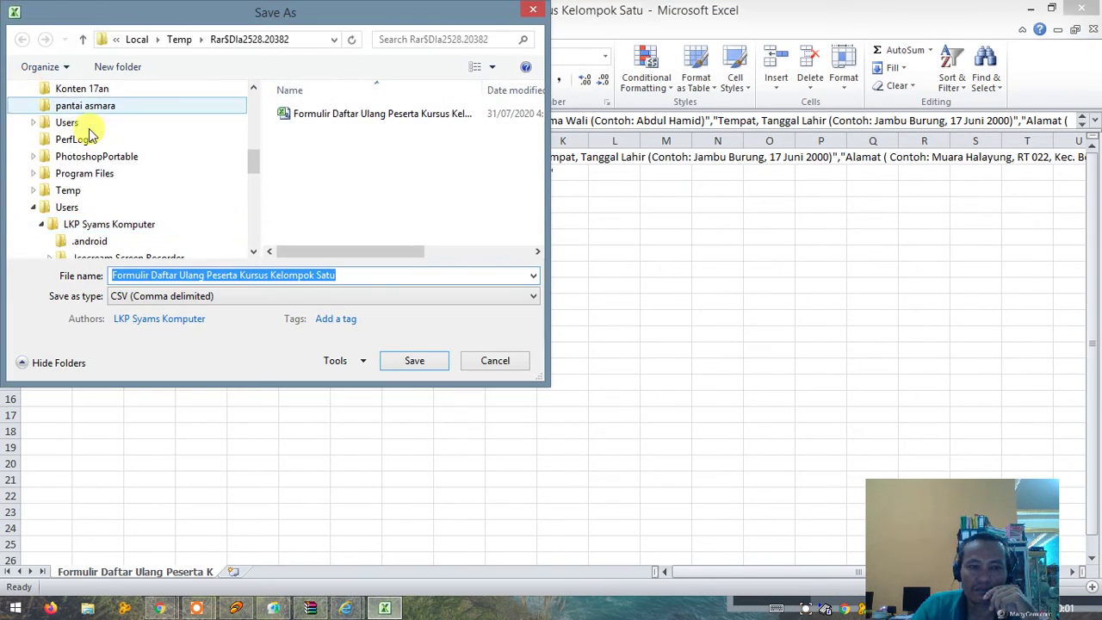
Step: Attempt to overwrite the CSV, acknowledge the access error, and cancel Save As
left_click(420, 368)
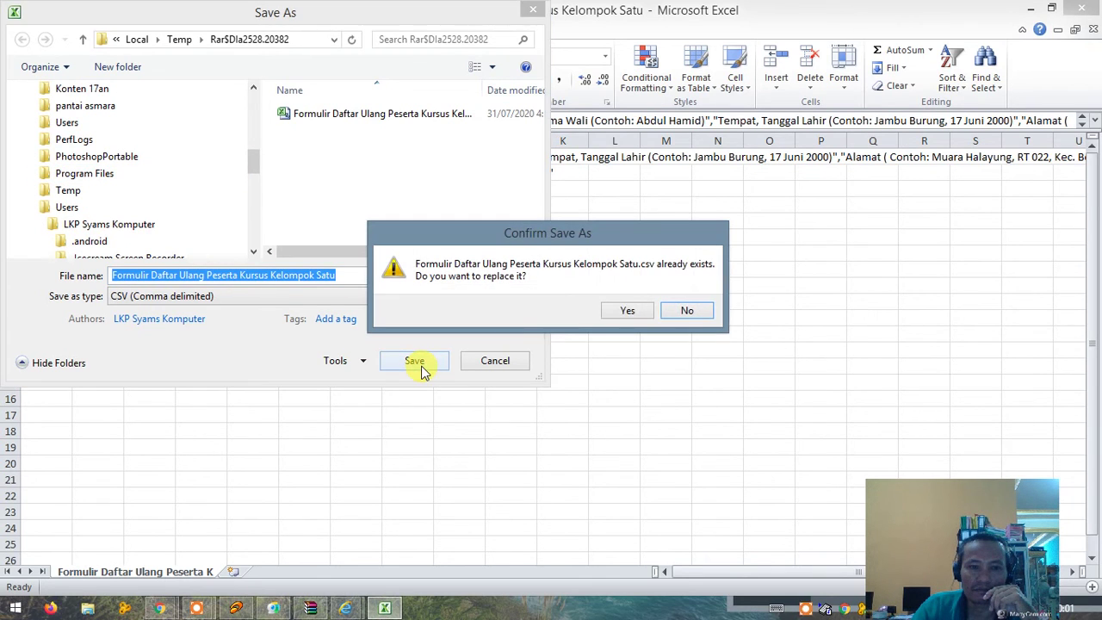
left_click(626, 312)
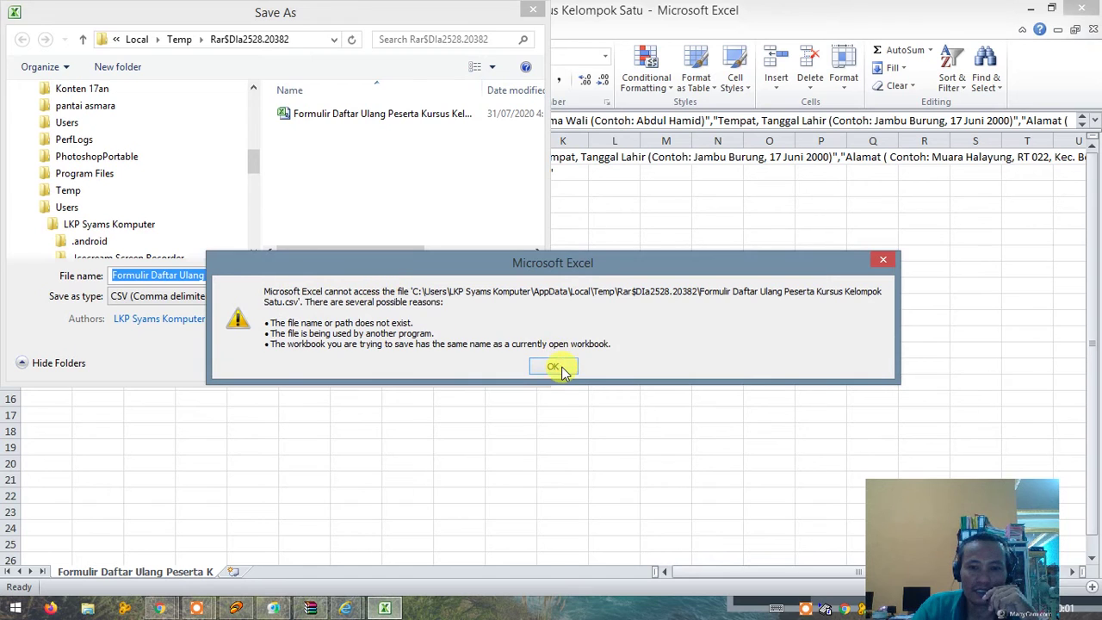
key("Return")
left_click(532, 279)
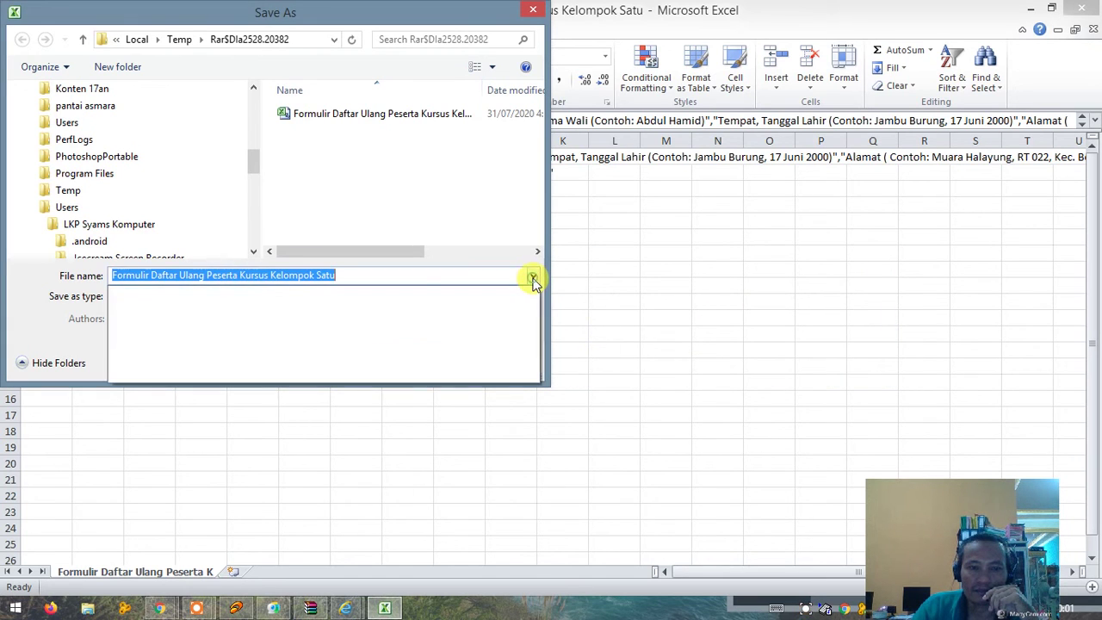
left_click(532, 279)
left_click(533, 12)
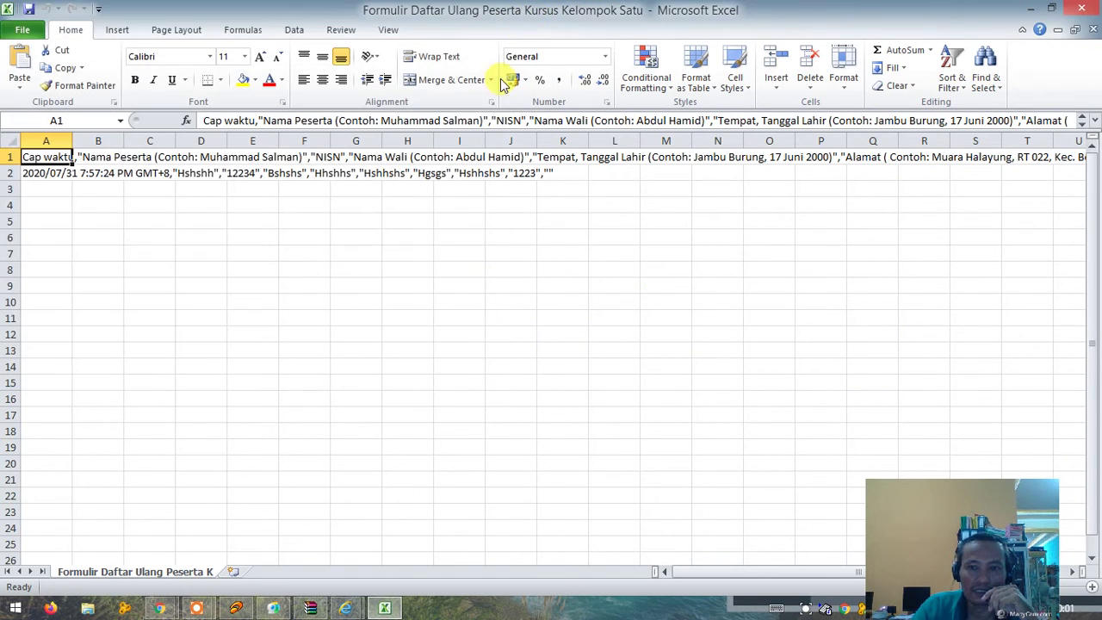
Step: Close Excel with the responses workbook and the WinRAR archive window
left_click(152, 268)
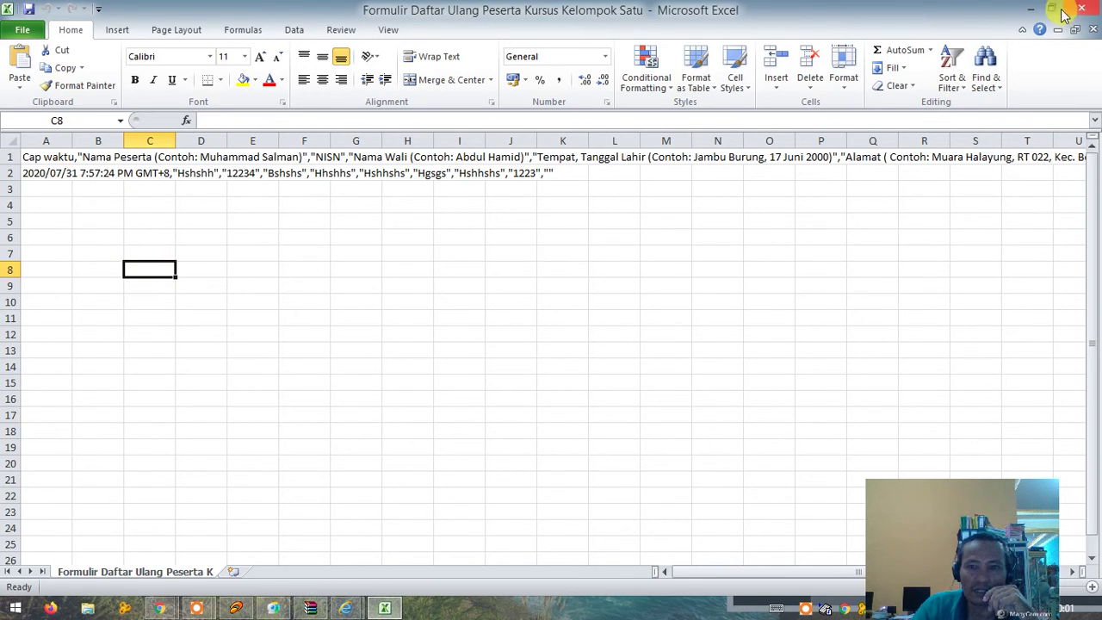
left_click(1090, 7)
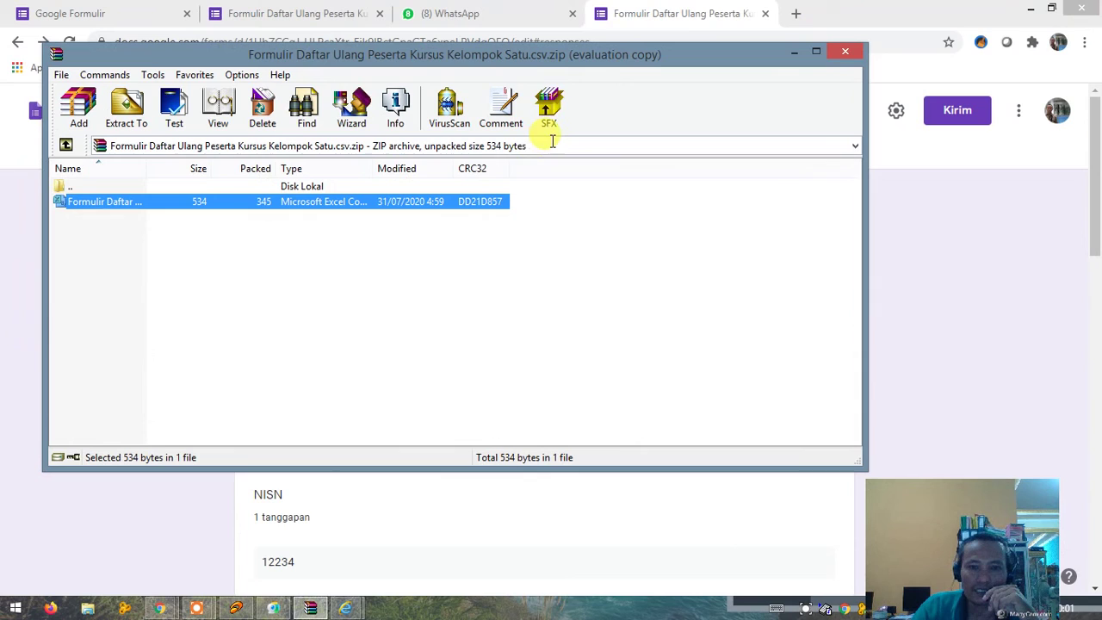
left_click(845, 51)
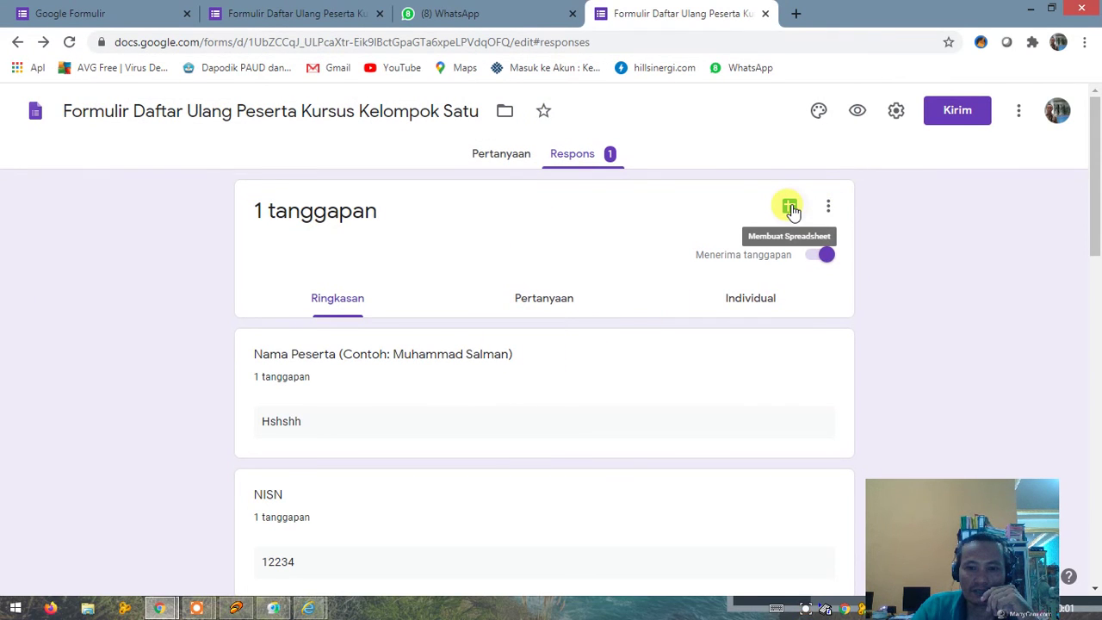
Step: Link the form's responses to a new spreadsheet and switch to its tab
left_click(791, 209)
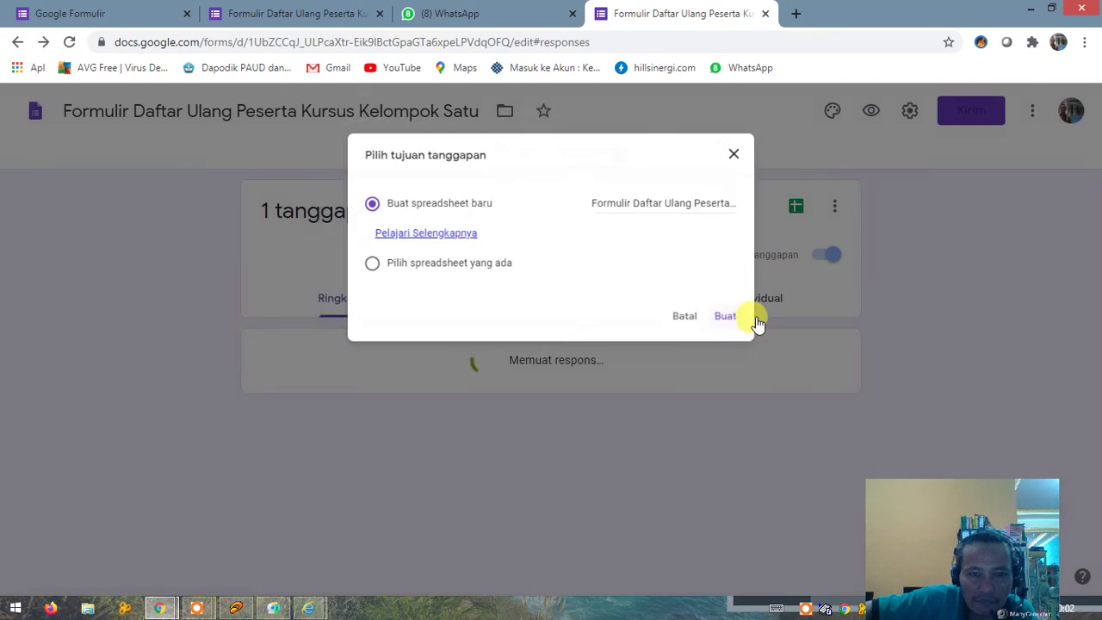
left_click(756, 320)
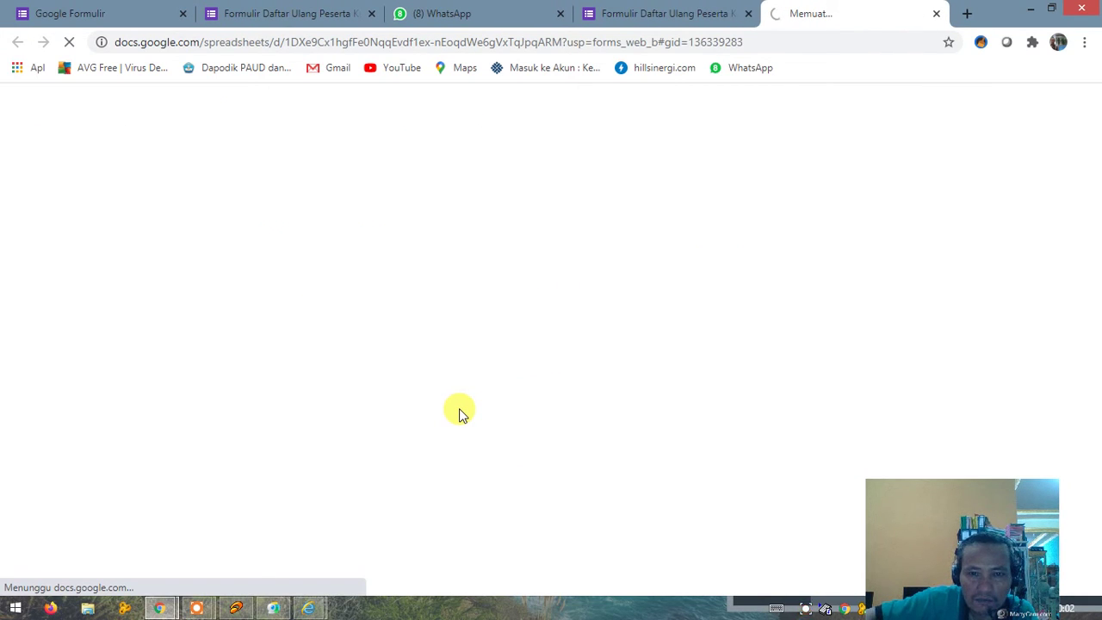
left_click(602, 17)
left_click(828, 205)
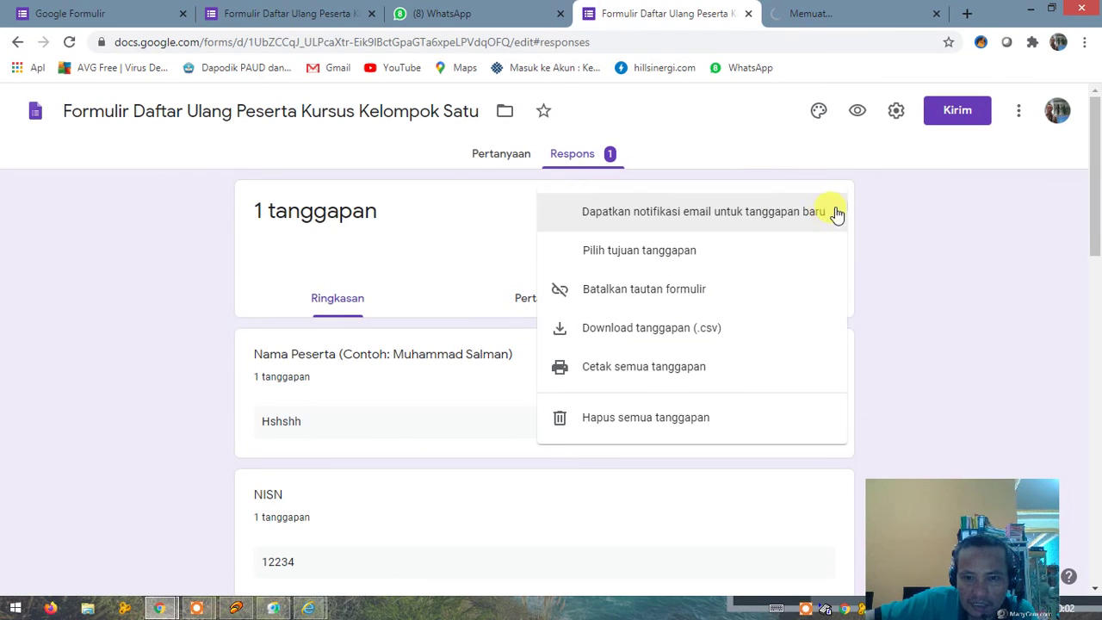
left_click(277, 209)
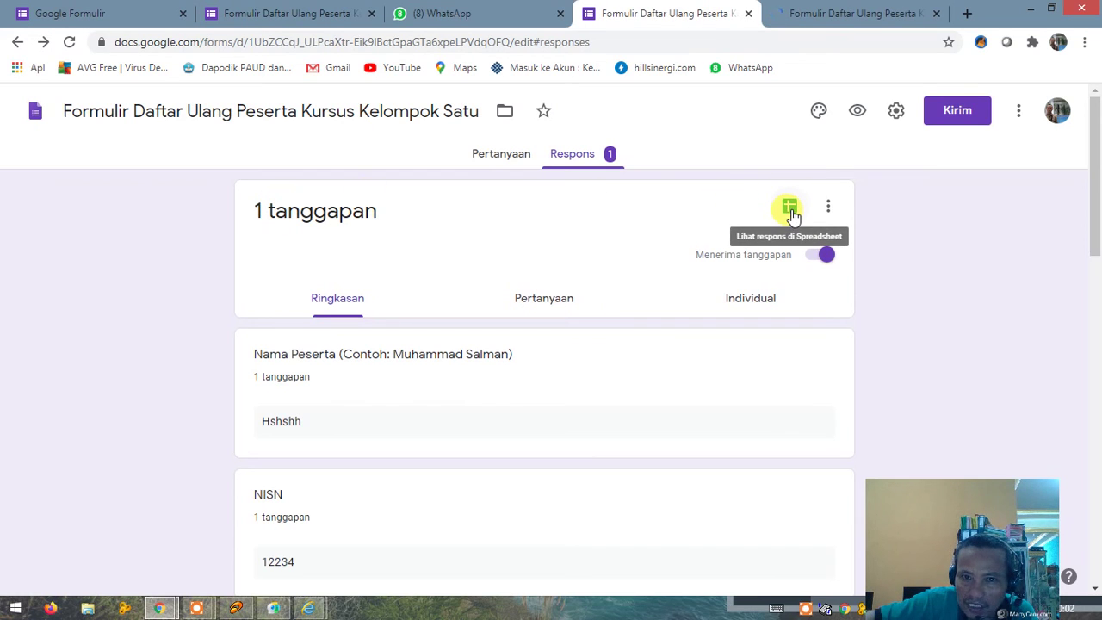
left_click(842, 12)
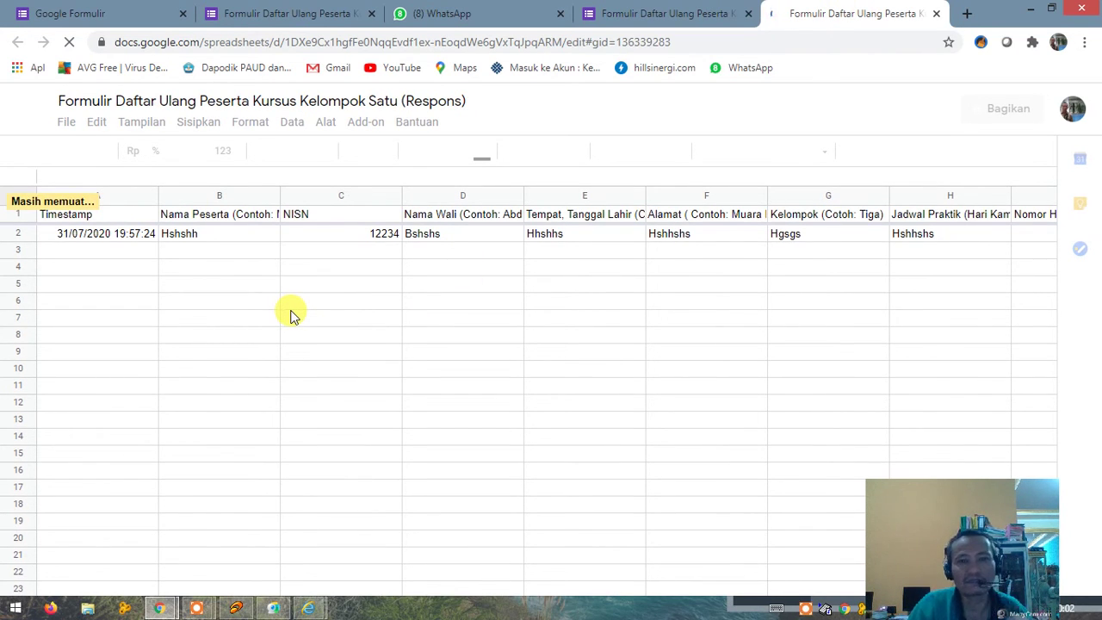
Step: Switch from the Forms responses page to the linked responses spreadsheet tab
left_click(639, 17)
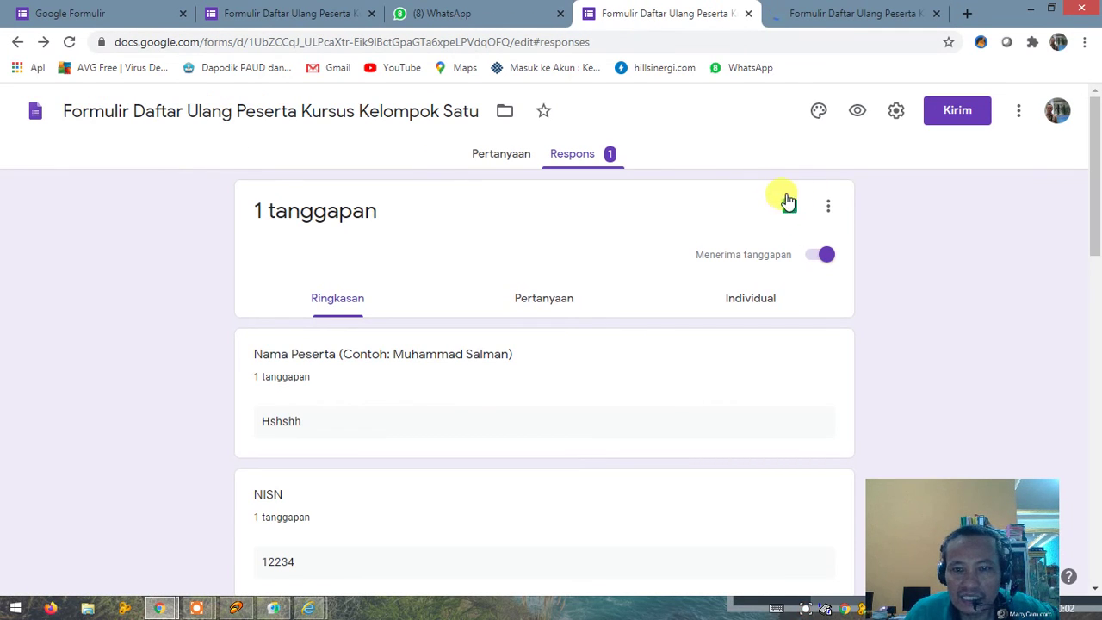
left_click(819, 12)
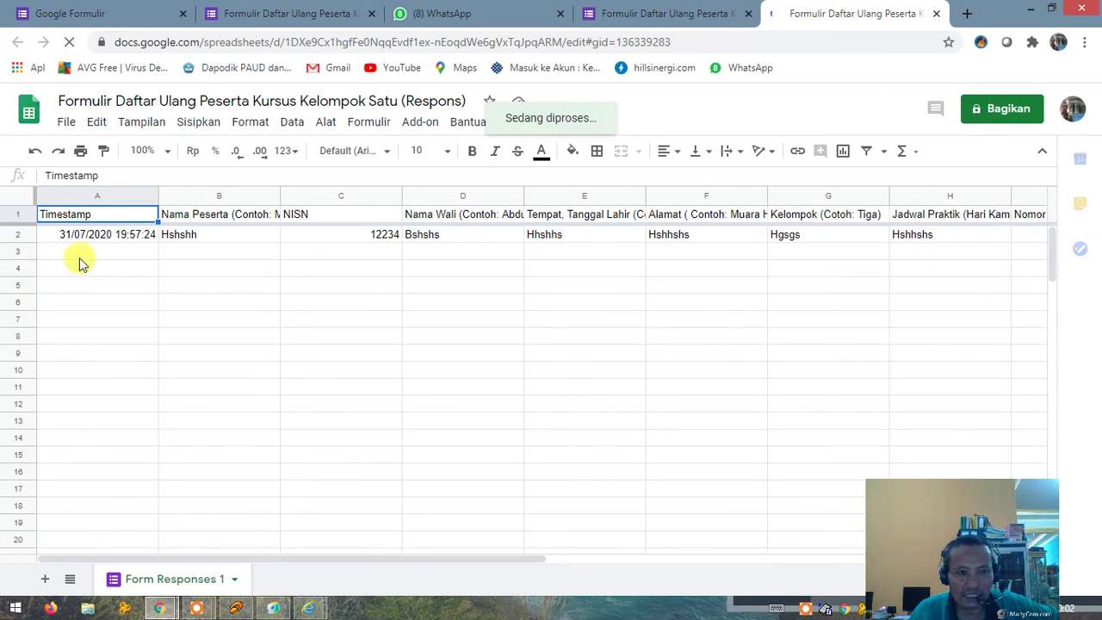
Step: Browse the File menu, close the Open a file dialog, and select cells A3–A6
left_click(62, 126)
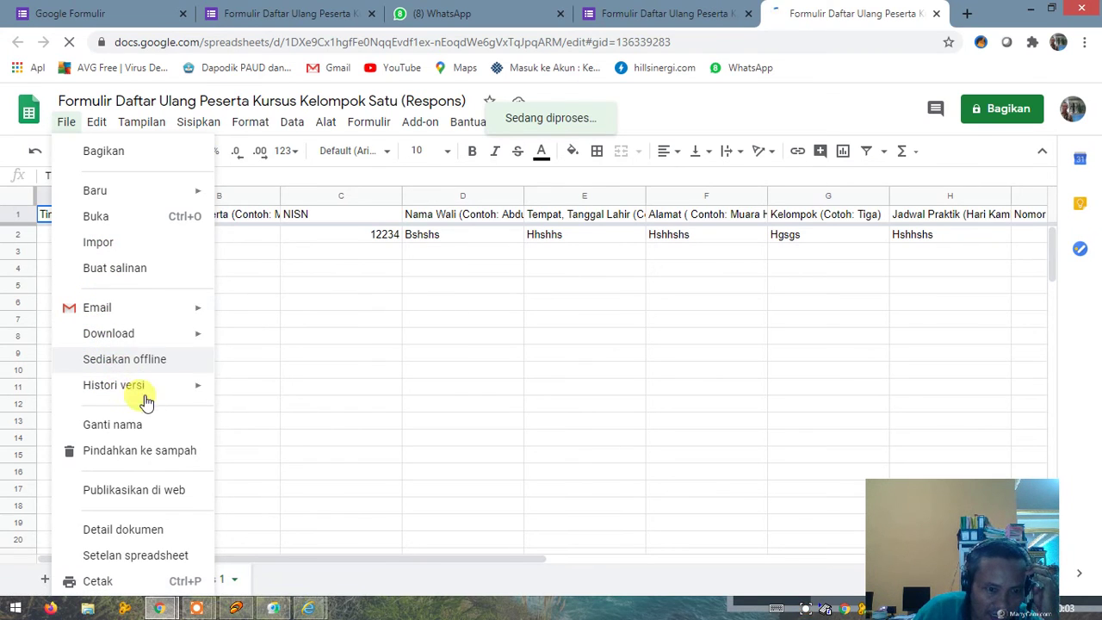
scroll(113, 433, "down", 2)
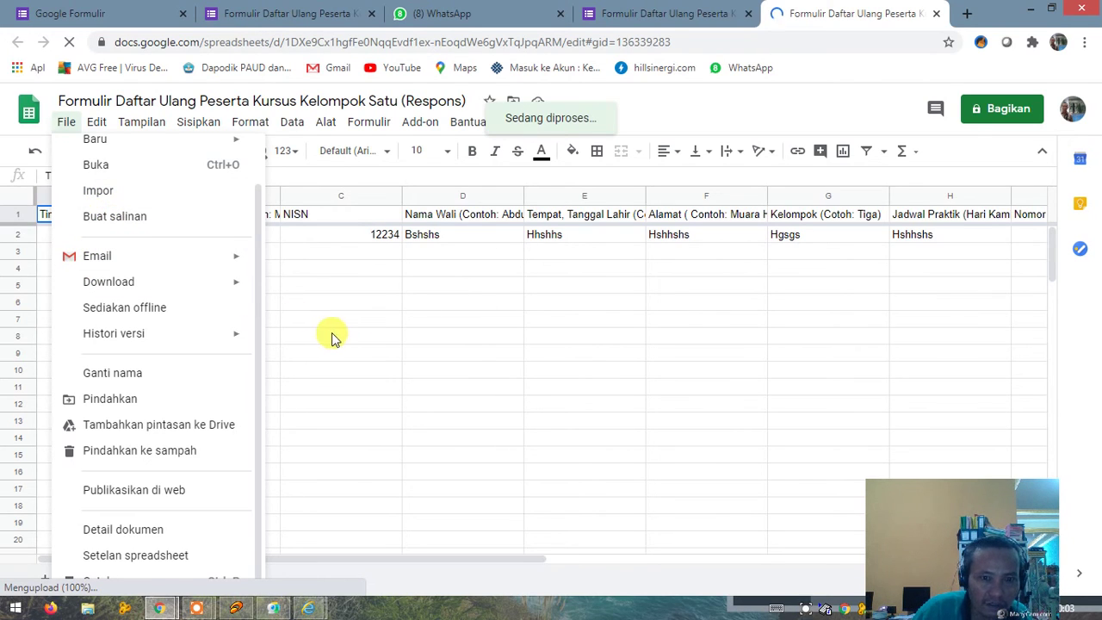
scroll(140, 366, "up", 1)
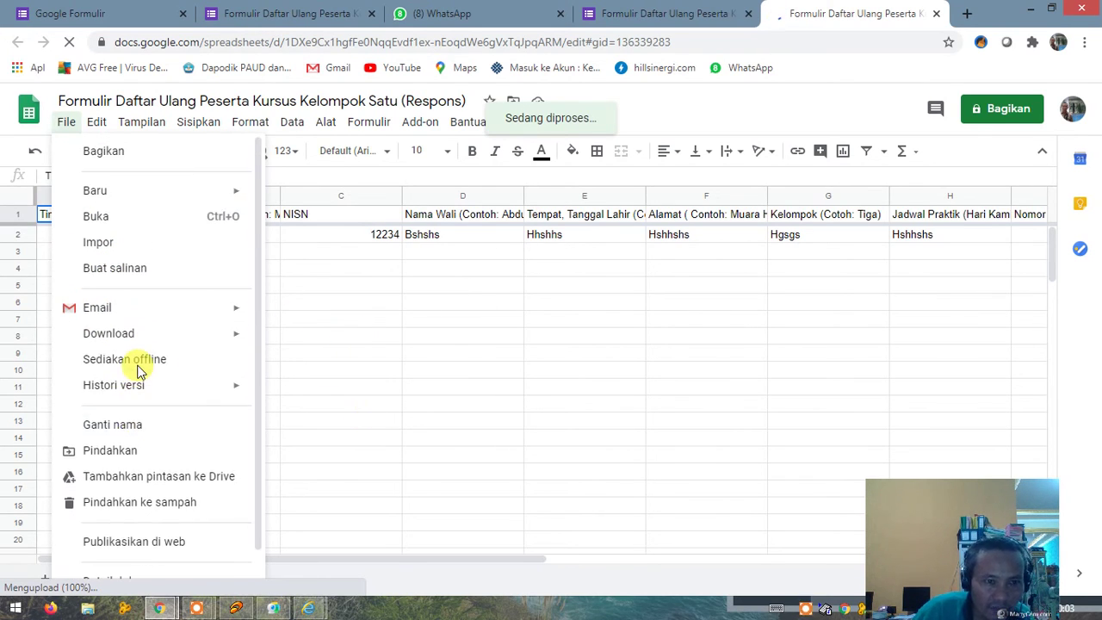
left_click(115, 220)
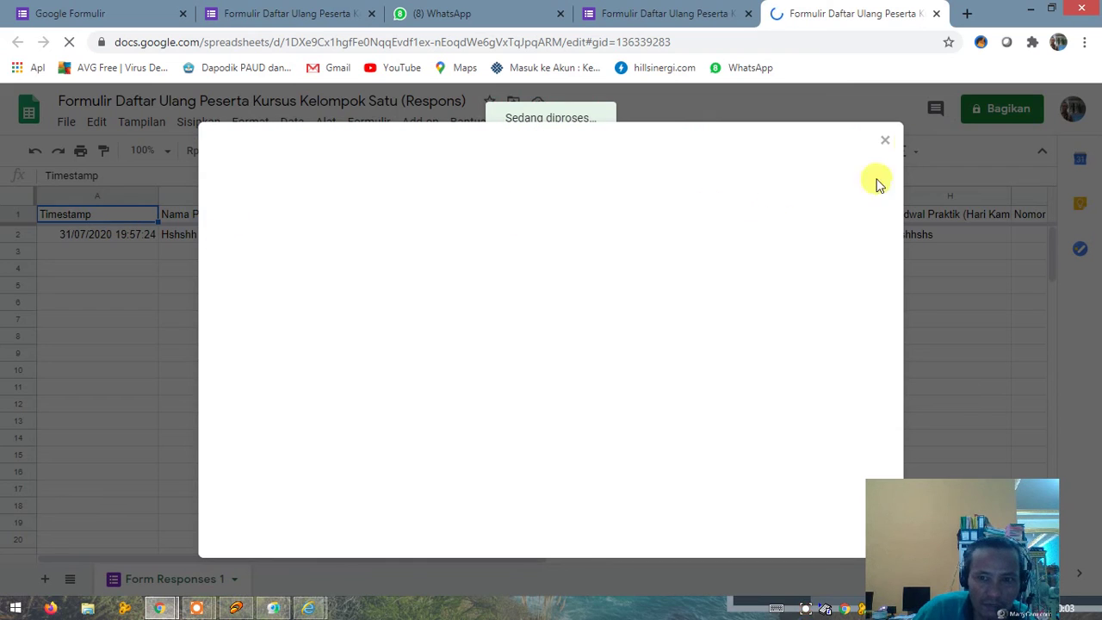
left_click(883, 143)
left_click(102, 301)
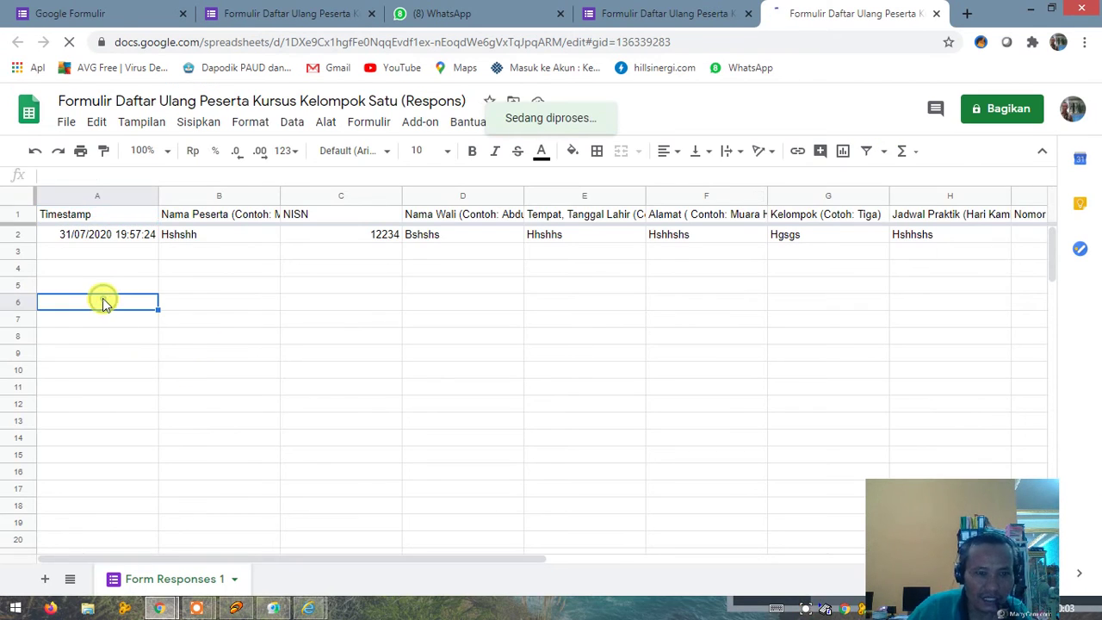
left_click(100, 279)
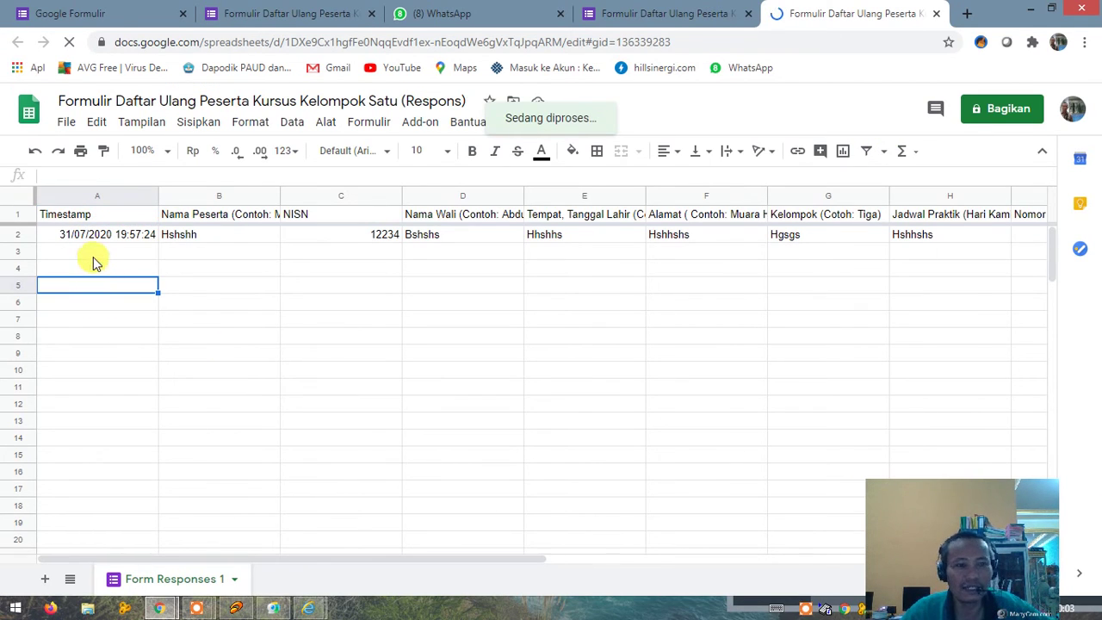
left_click(88, 252)
left_click(93, 274)
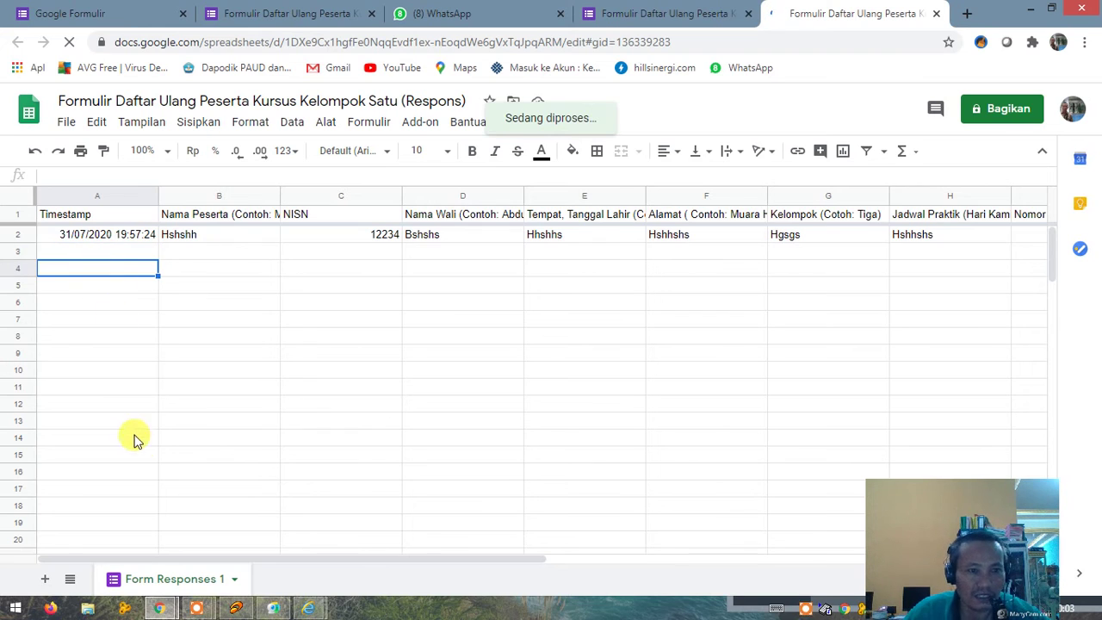
Step: Reopen the File menu, then restore the browser to a smaller window
left_click(64, 123)
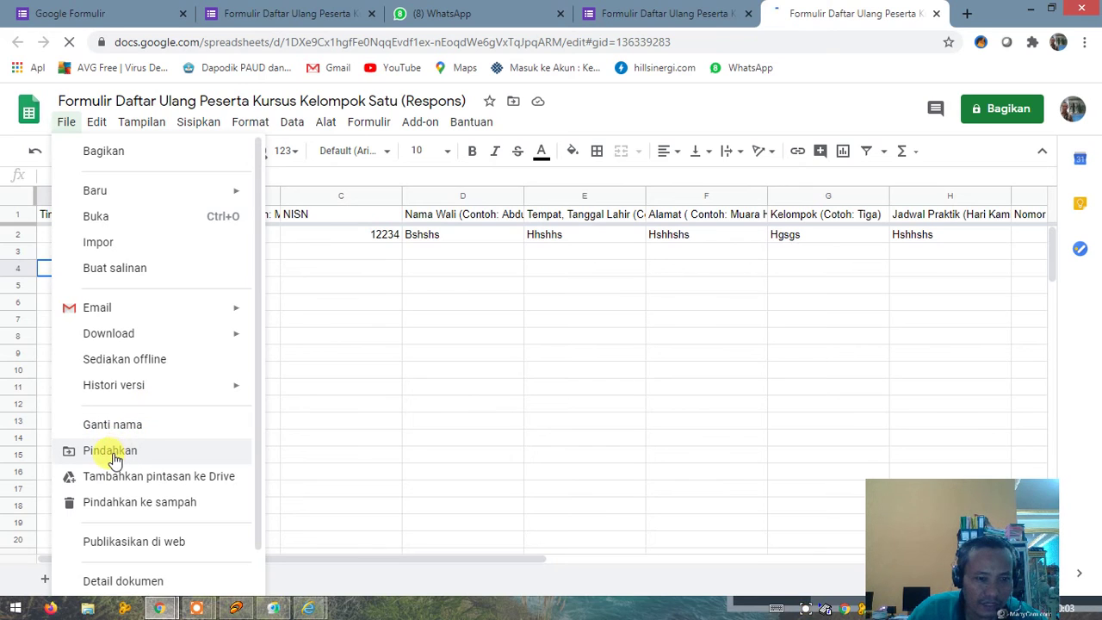
scroll(147, 465, "down", 2)
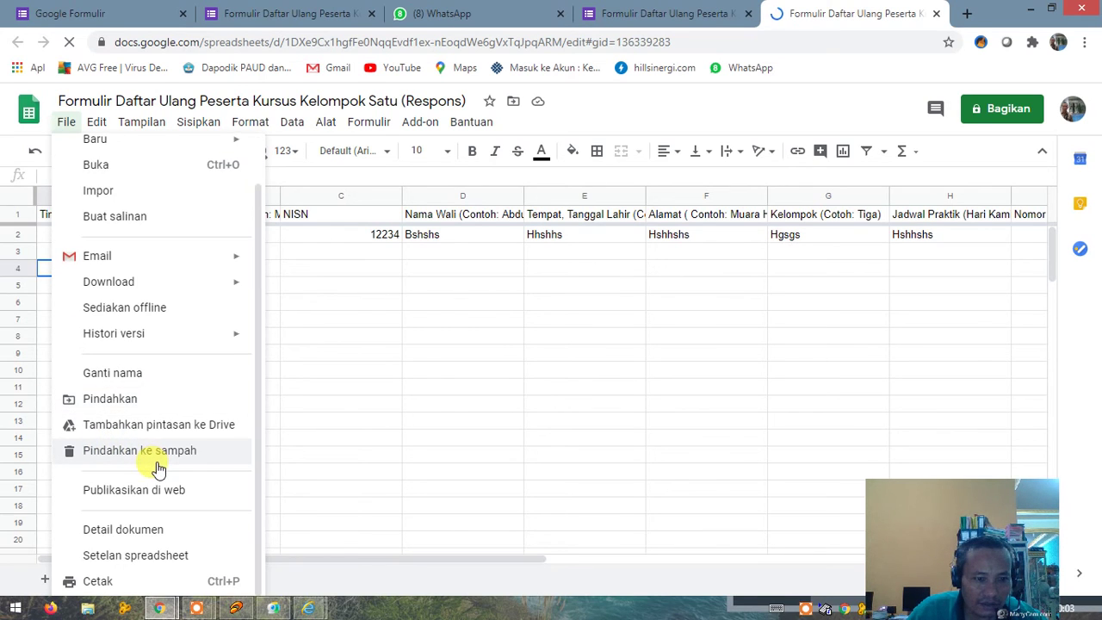
scroll(125, 412, "up", 2)
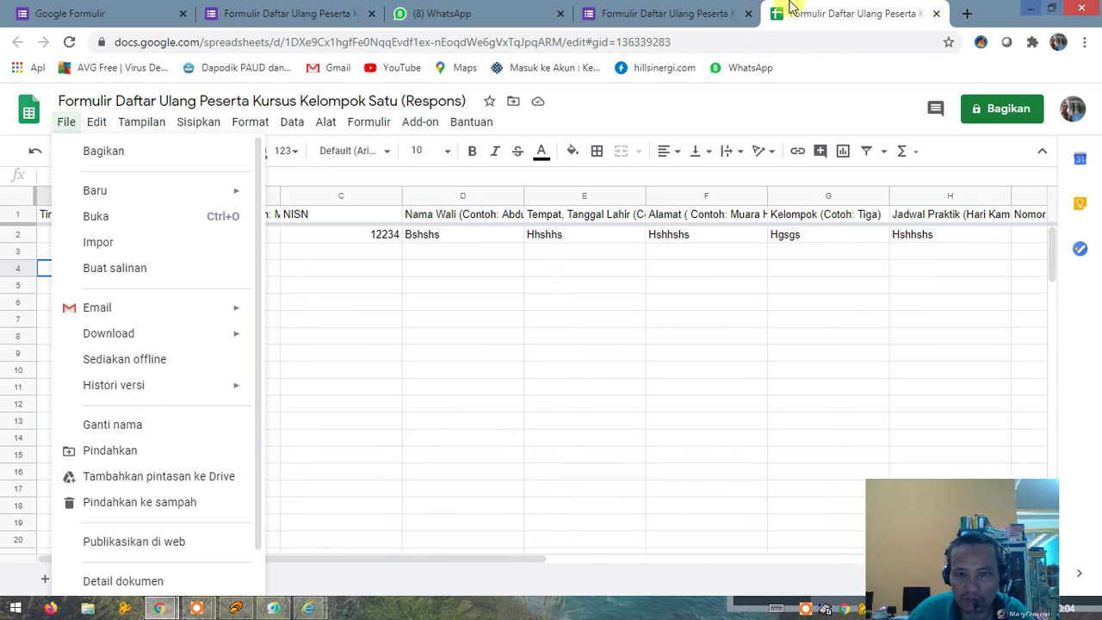
double_click(998, 14)
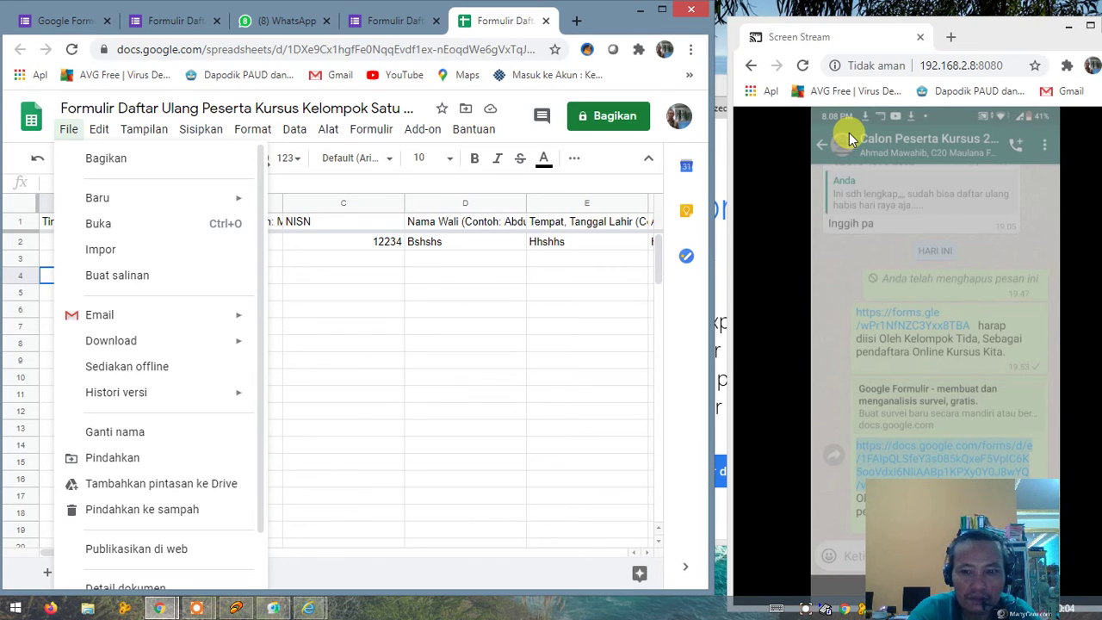
Step: Open the Kelompok 3 form link from WhatsApp on the phone and make the stream full screen
mouse_move(947, 142)
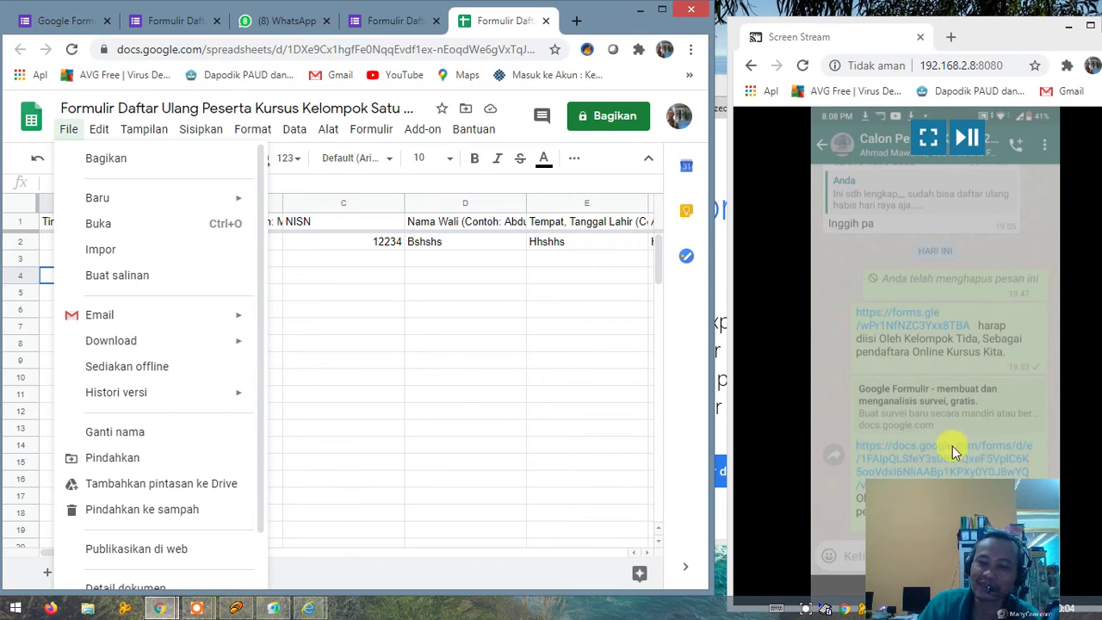
left_click(943, 589)
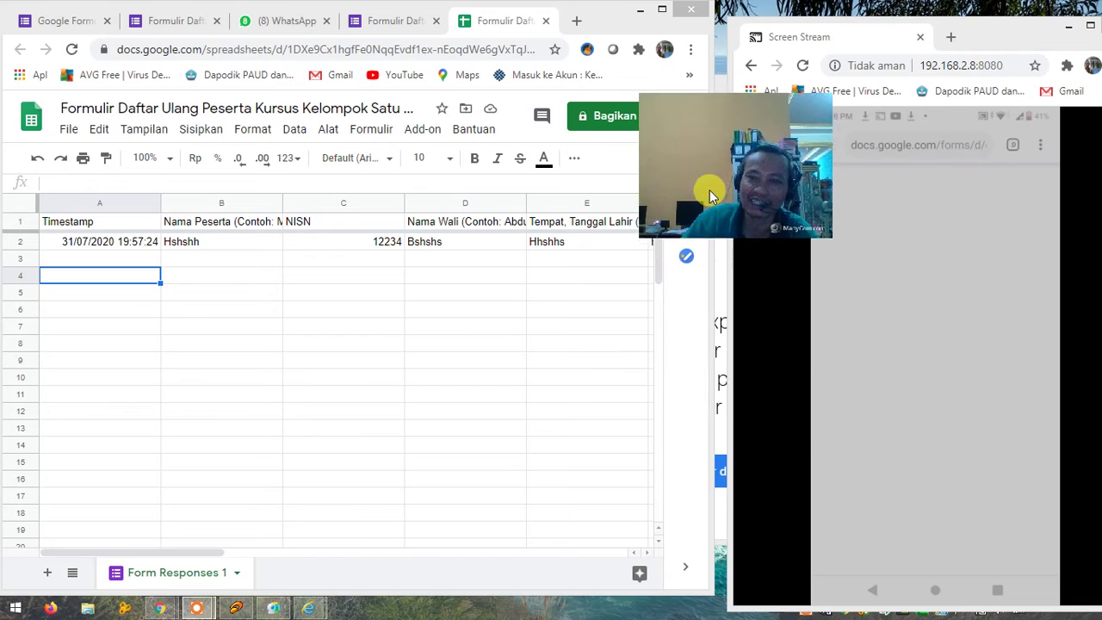
left_click_drag(696, 148, 693, 108)
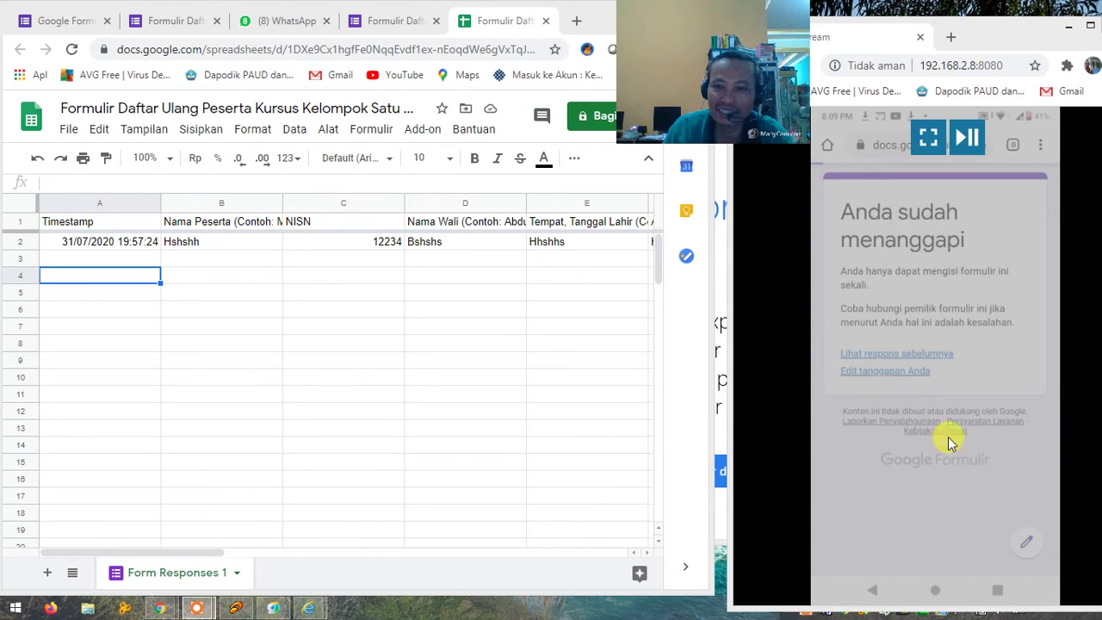
double_click(931, 364)
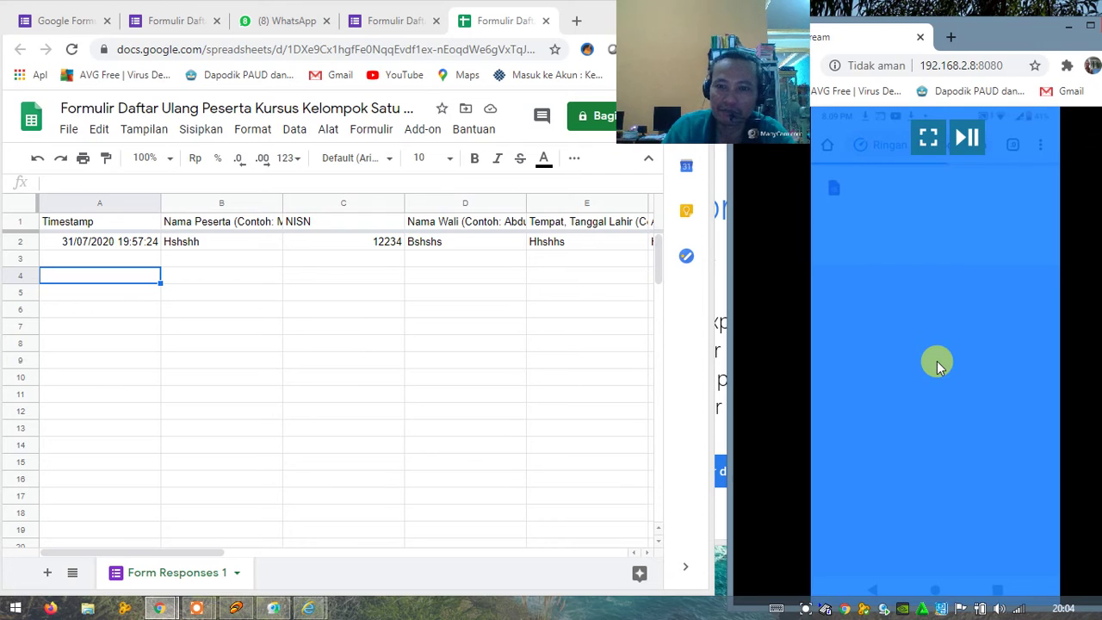
left_click(948, 359)
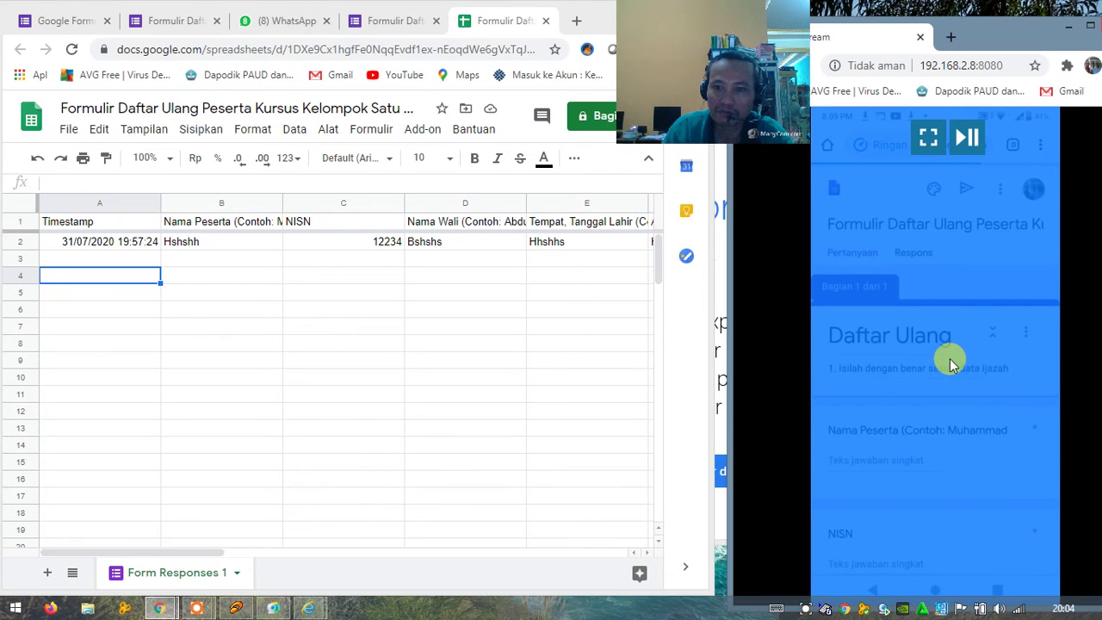
left_click(928, 137)
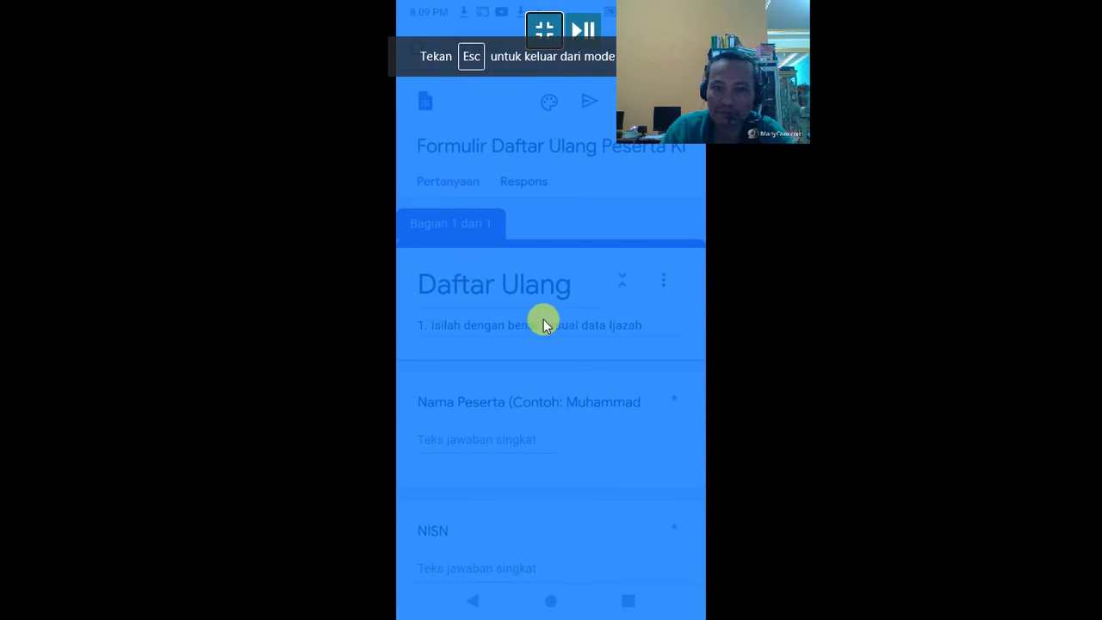
left_click(789, 332)
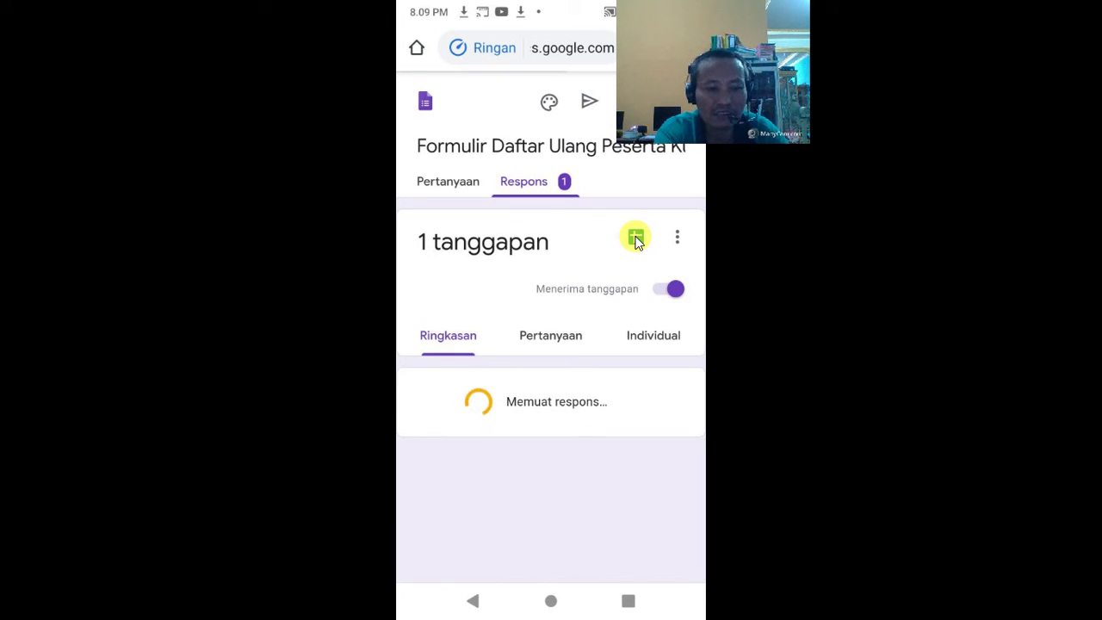
Step: View the responses as a spreadsheet and scroll around Form Responses 1 to review the response
left_click(635, 238)
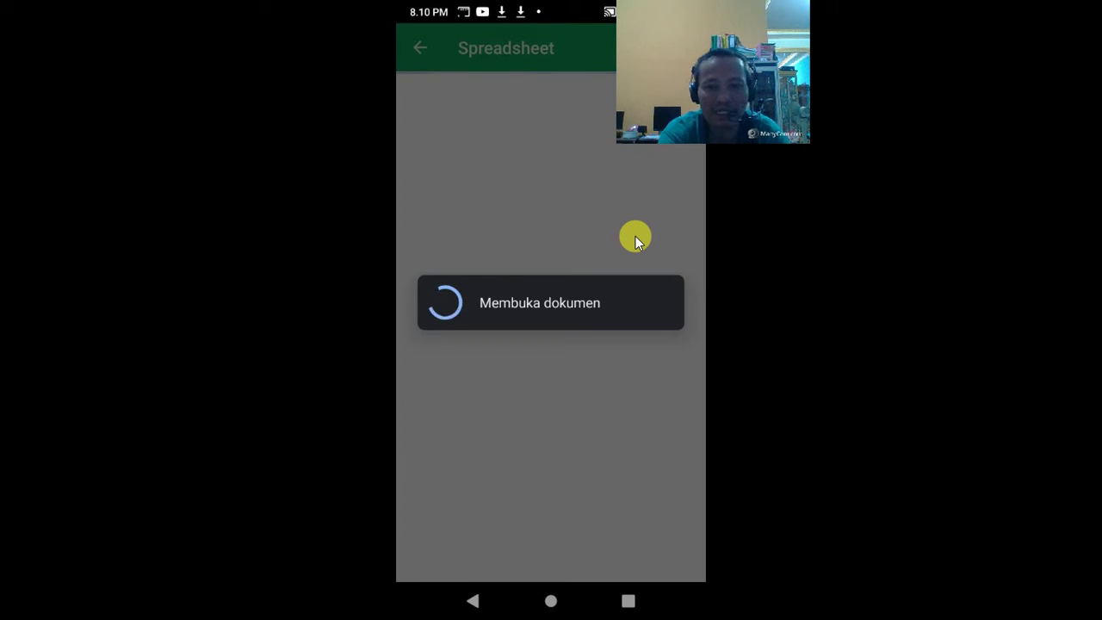
left_click_drag(683, 50, 961, 60)
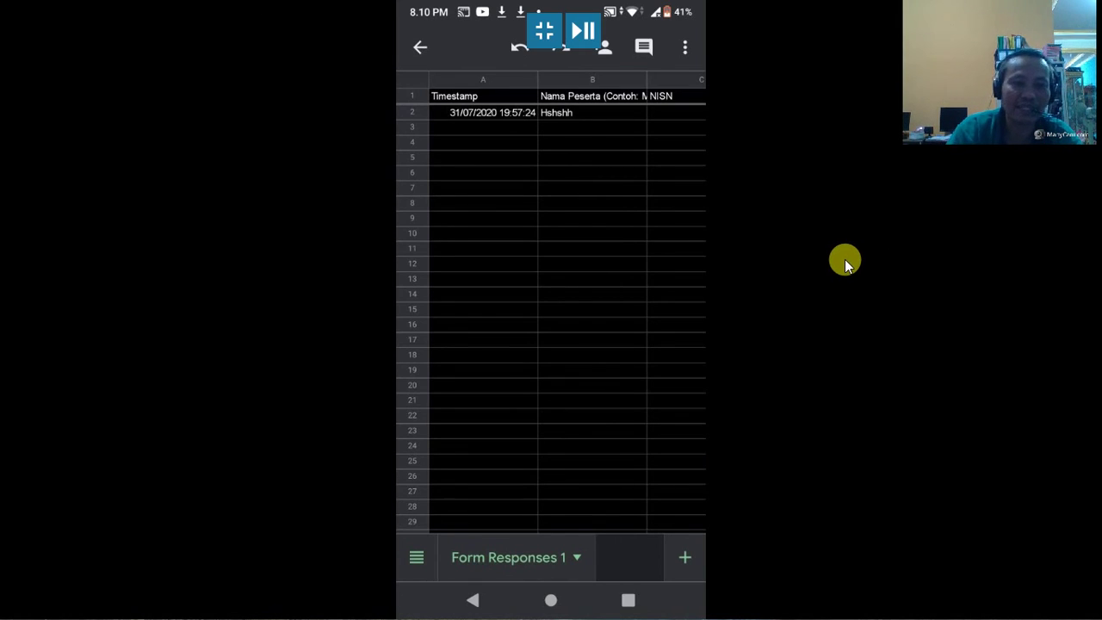
scroll(568, 302, "right", 5)
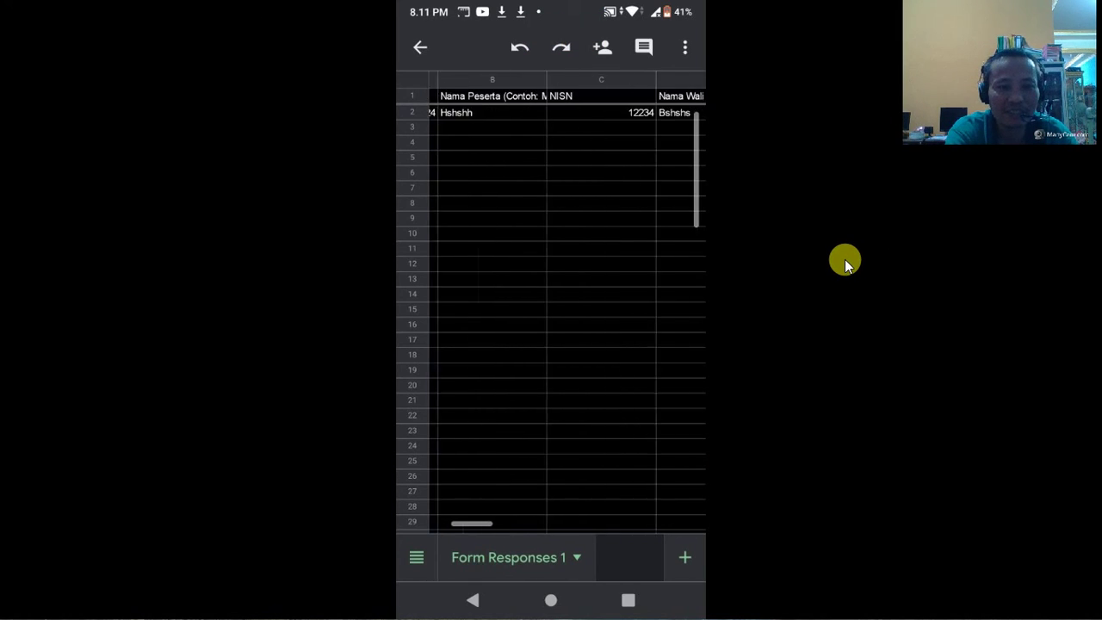
scroll(567, 303, "right", 10)
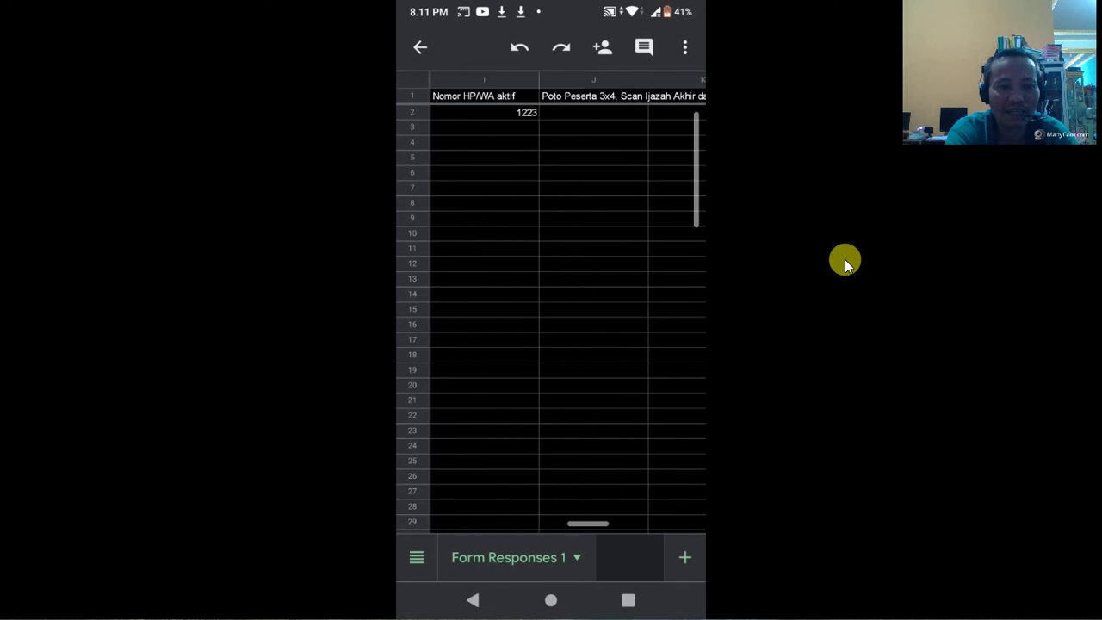
scroll(567, 302, "left", 10)
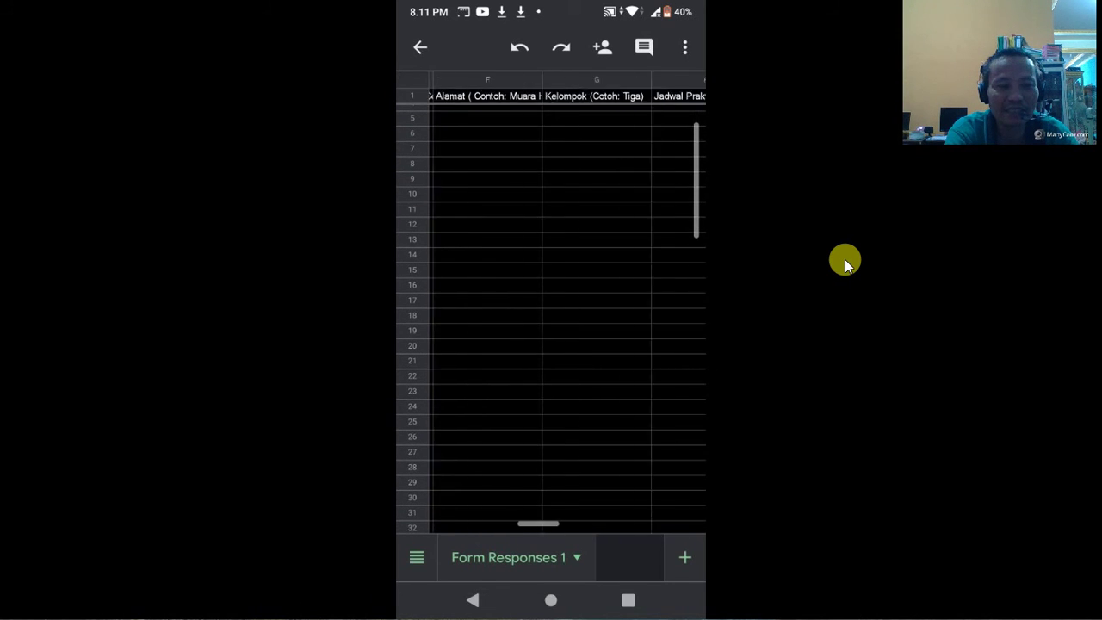
scroll(567, 303, "left", 8)
scroll(567, 302, "down", 5)
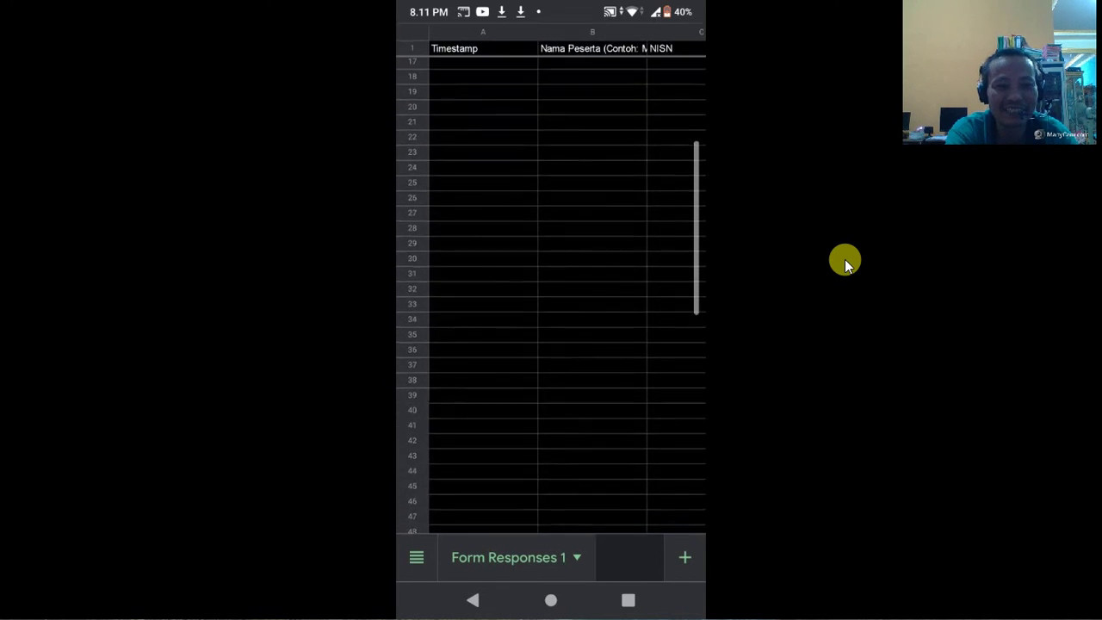
scroll(567, 303, "up", 3)
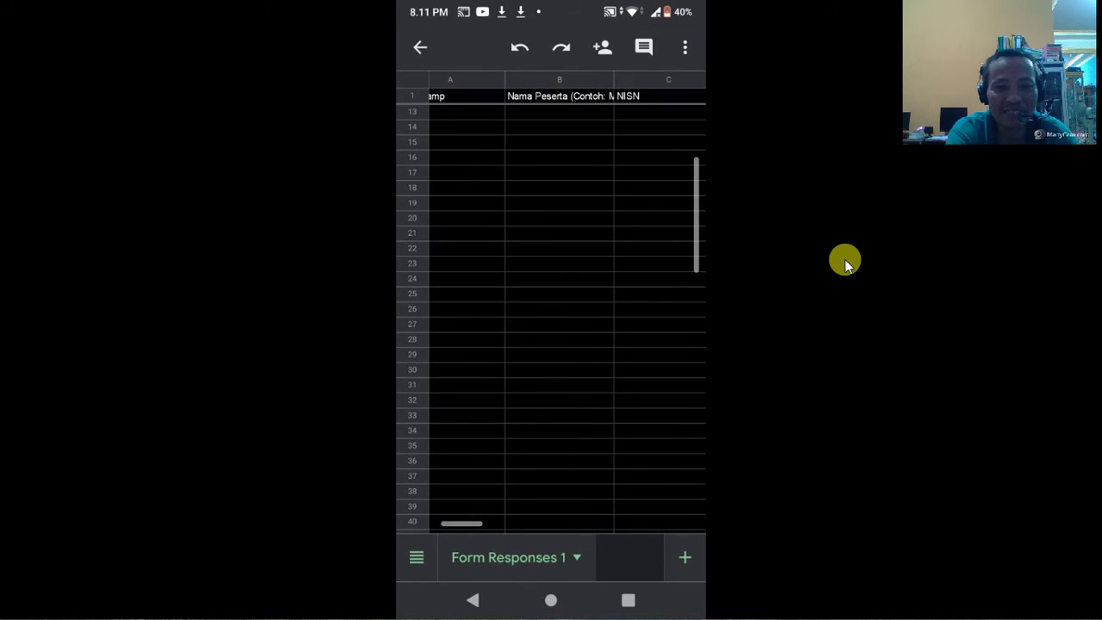
scroll(568, 302, "up", 5)
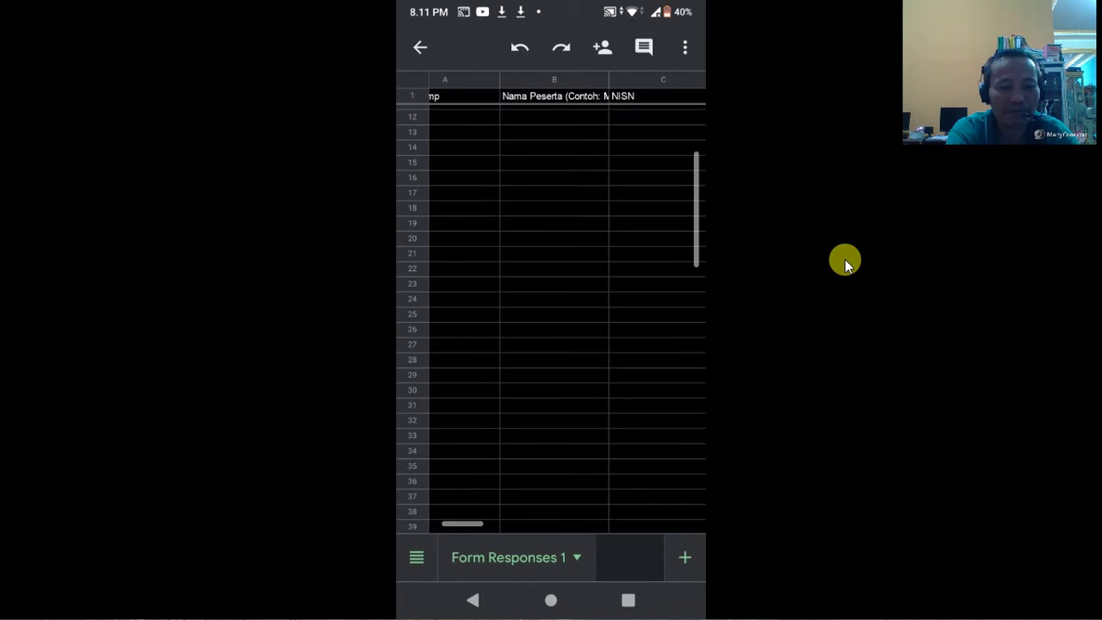
scroll(567, 303, "right", 1)
left_click(453, 108)
scroll(567, 302, "left", 1)
scroll(567, 302, "down", 2)
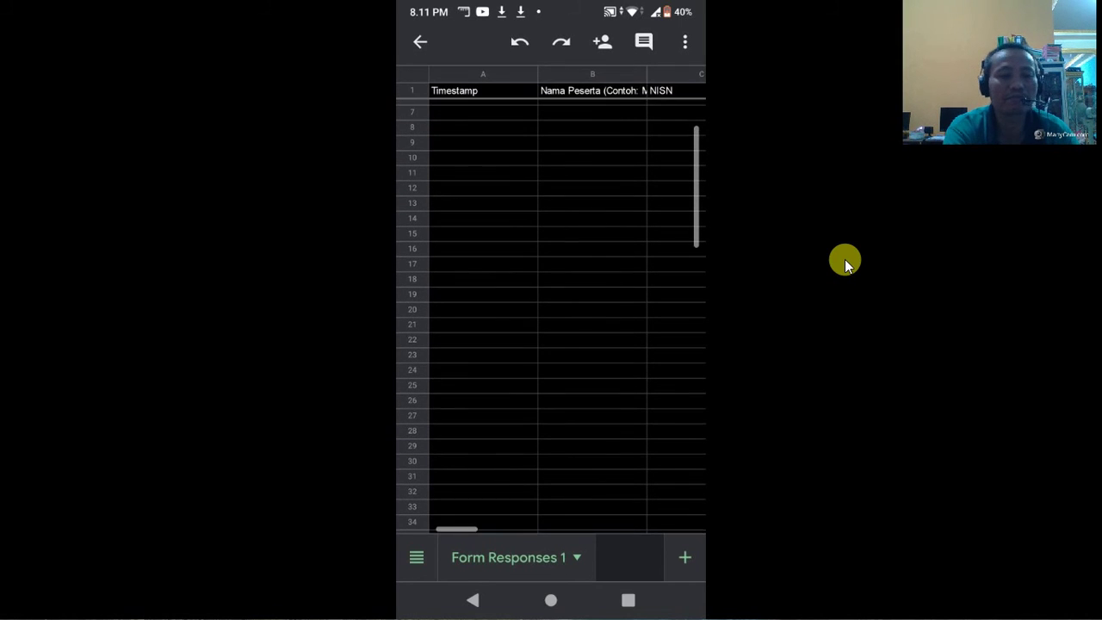
scroll(567, 302, "up", 3)
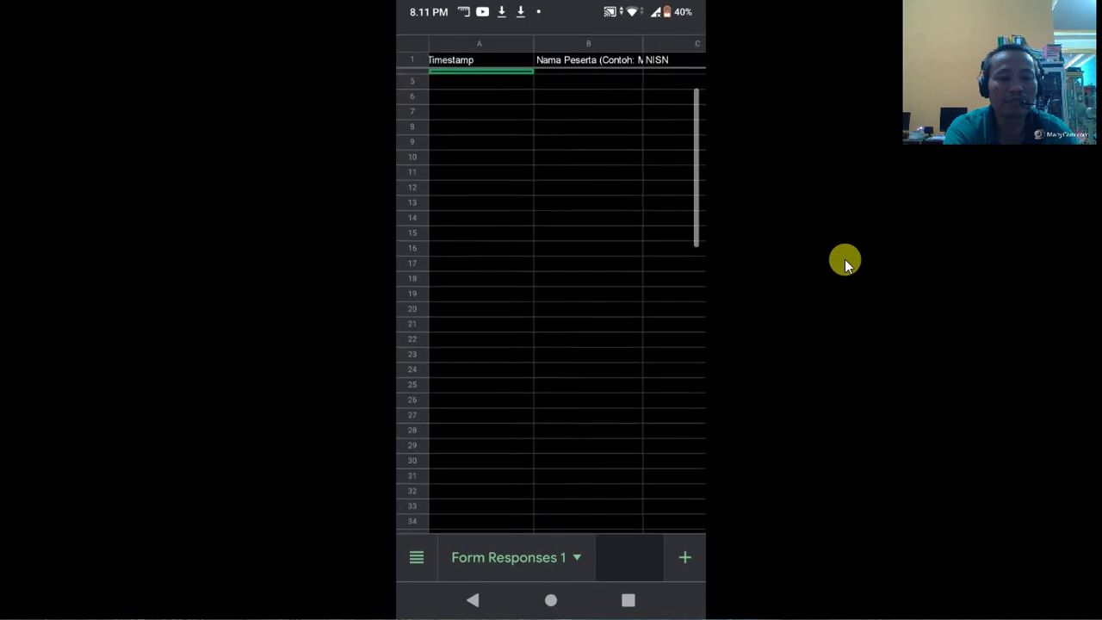
scroll(567, 302, "right", 1)
scroll(567, 302, "left", 1)
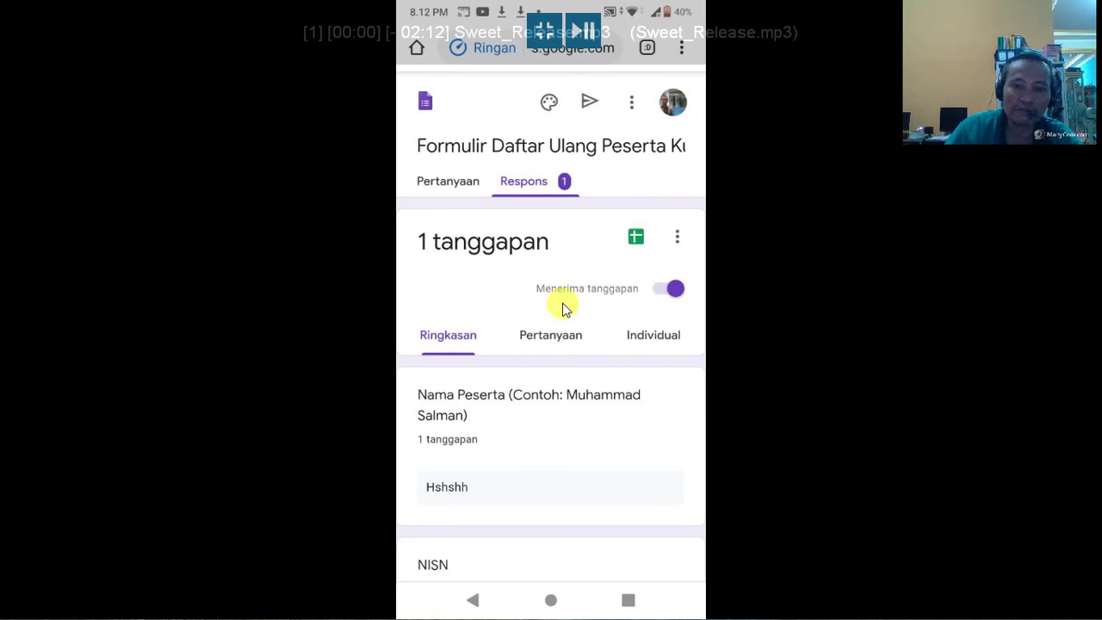
Step: Delete every response to the registration form with Hapus semua tanggapan and confirm the deletion
left_click(677, 237)
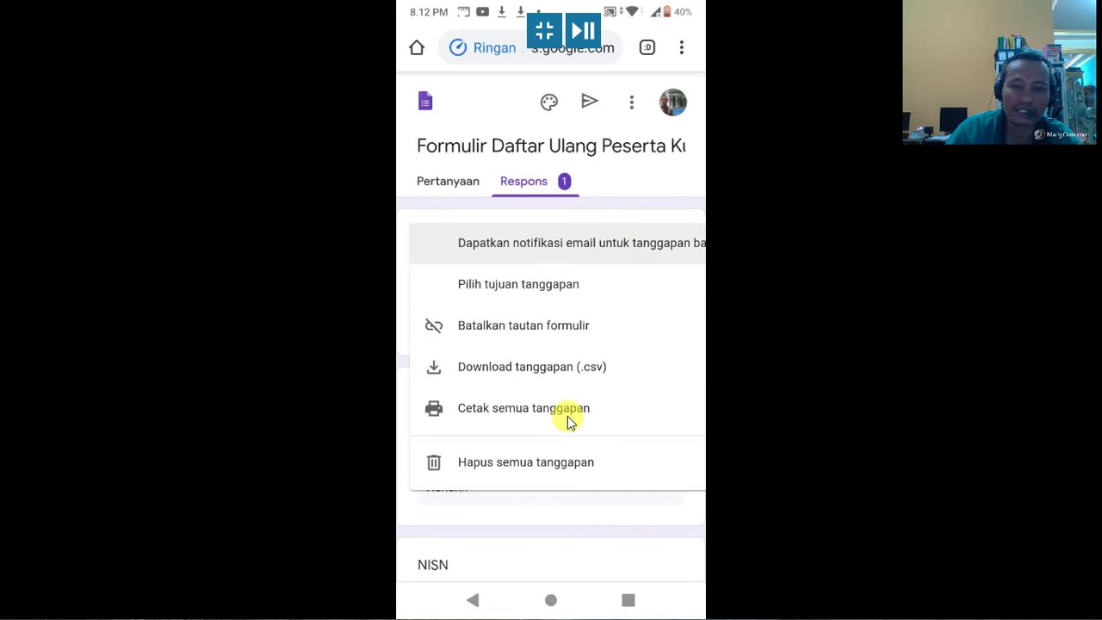
left_click(522, 463)
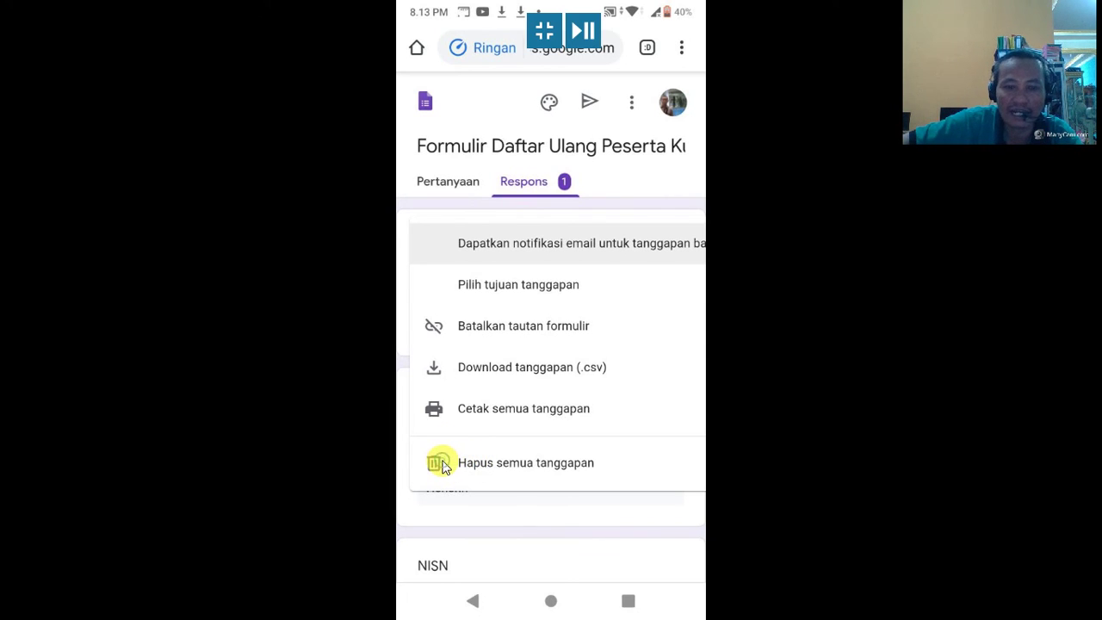
left_click(493, 465)
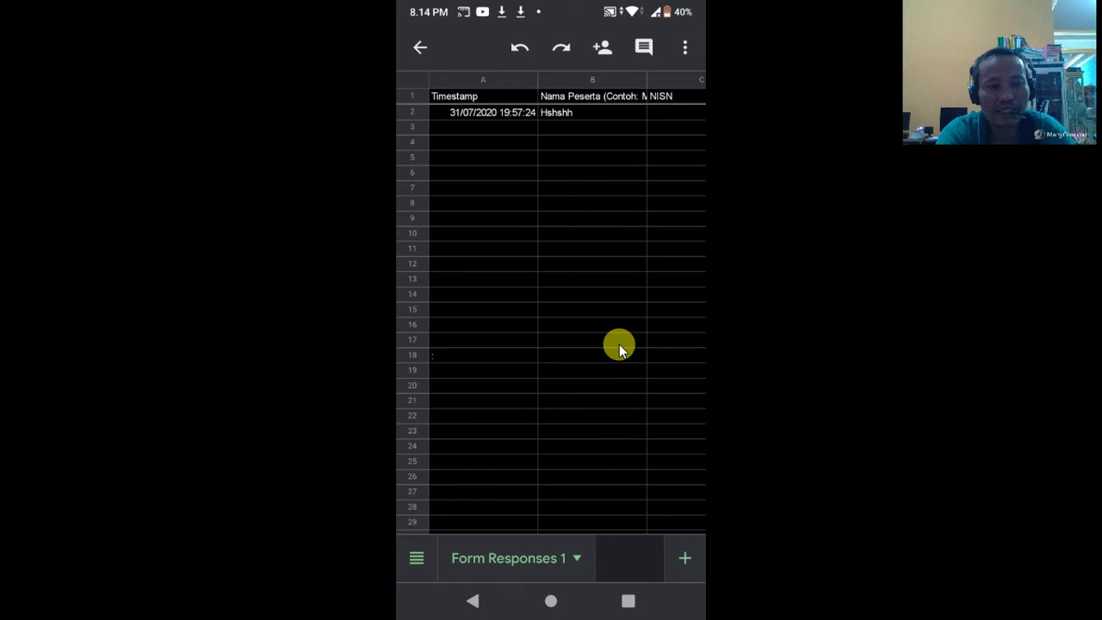
Step: Review the 31/07/2020 response row in Form Responses 1, then return to the form's 0-response Respons page
scroll(618, 343, "right", 3)
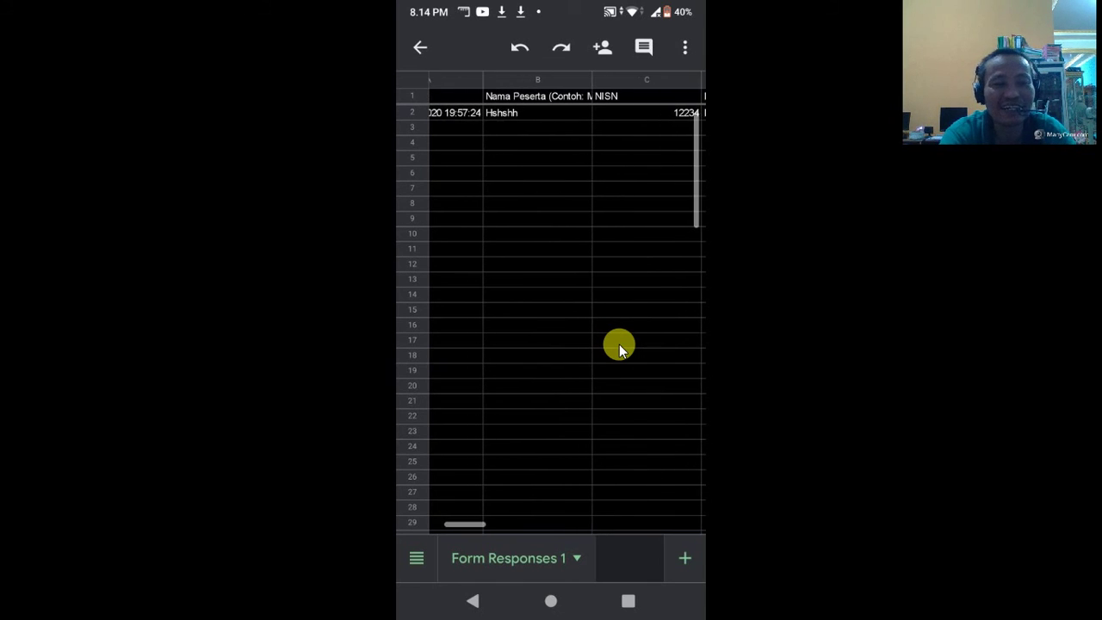
scroll(619, 344, "left", 1)
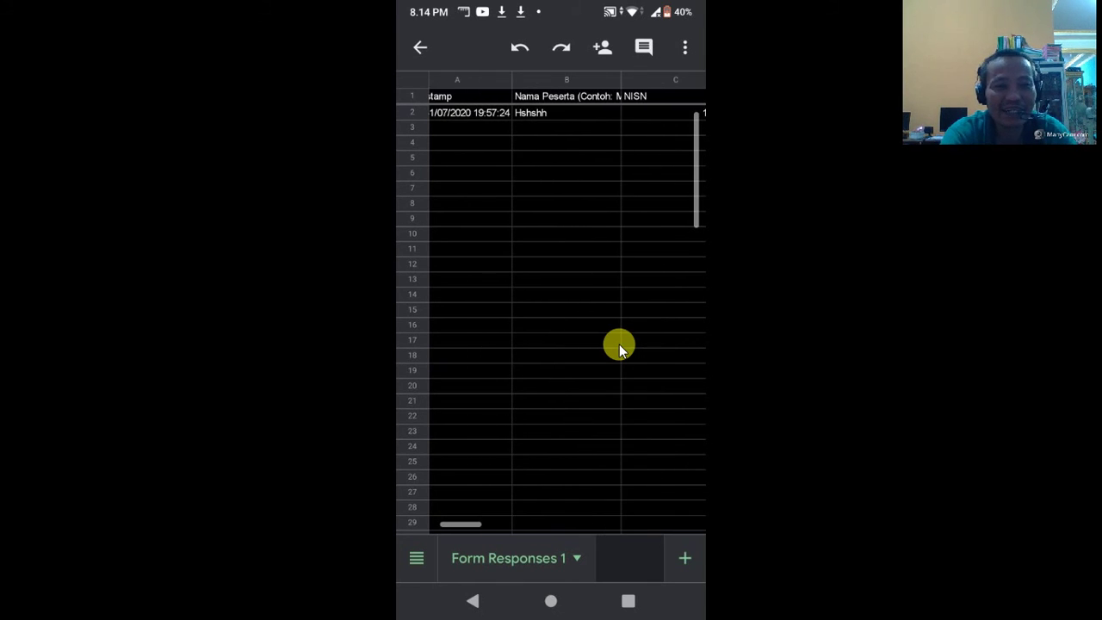
scroll(619, 344, "left", 1)
scroll(618, 343, "right", 3)
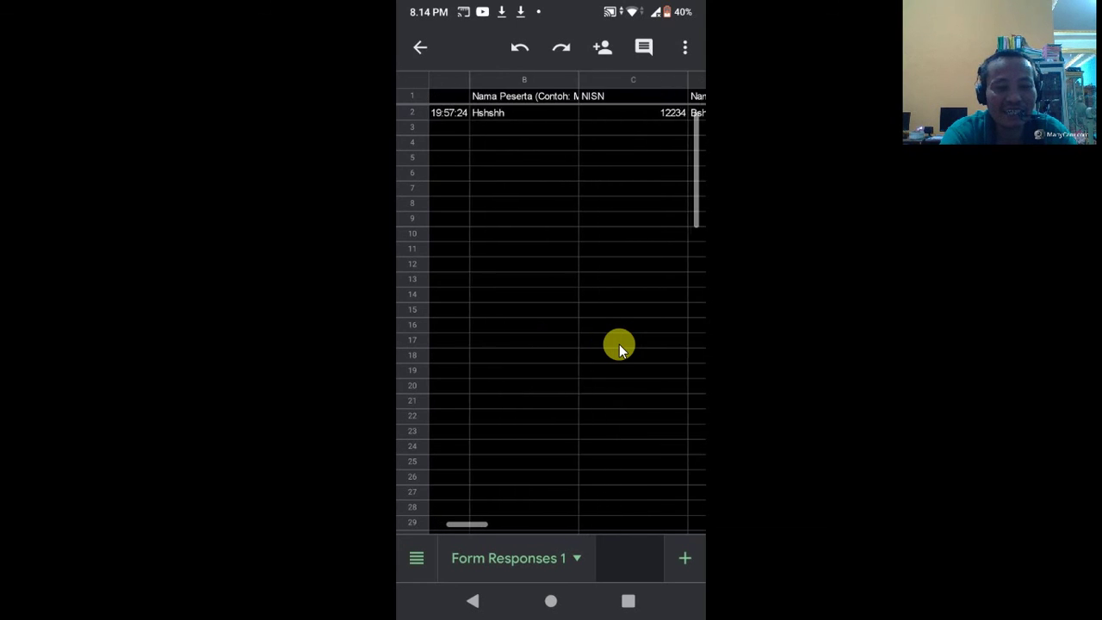
scroll(619, 344, "left", 2)
scroll(619, 343, "right", 3)
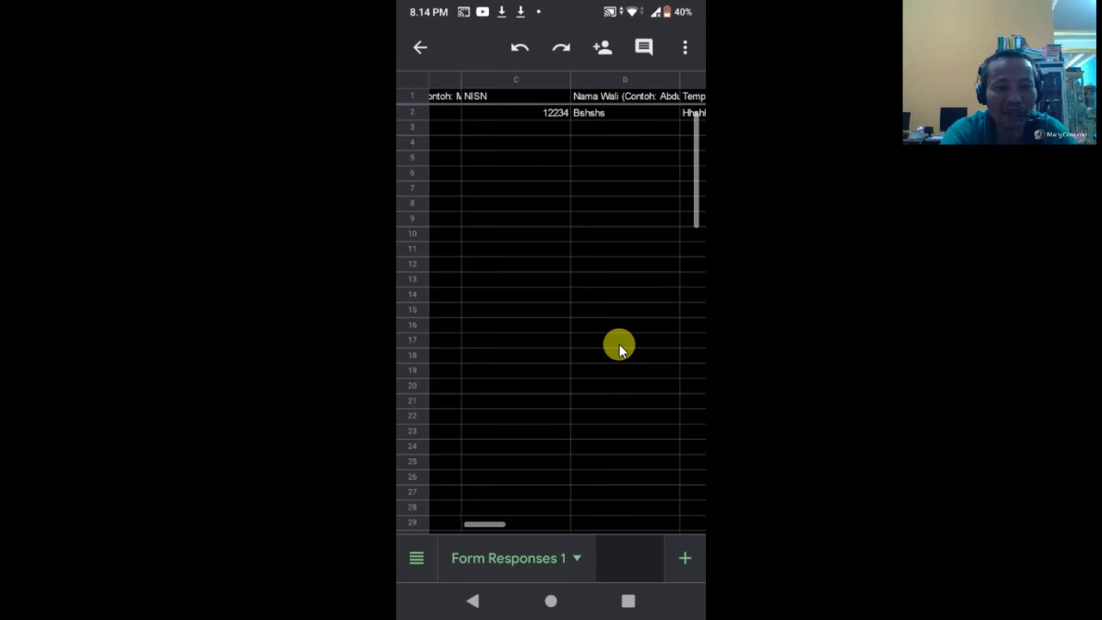
scroll(619, 344, "left", 3)
scroll(619, 344, "down", 1)
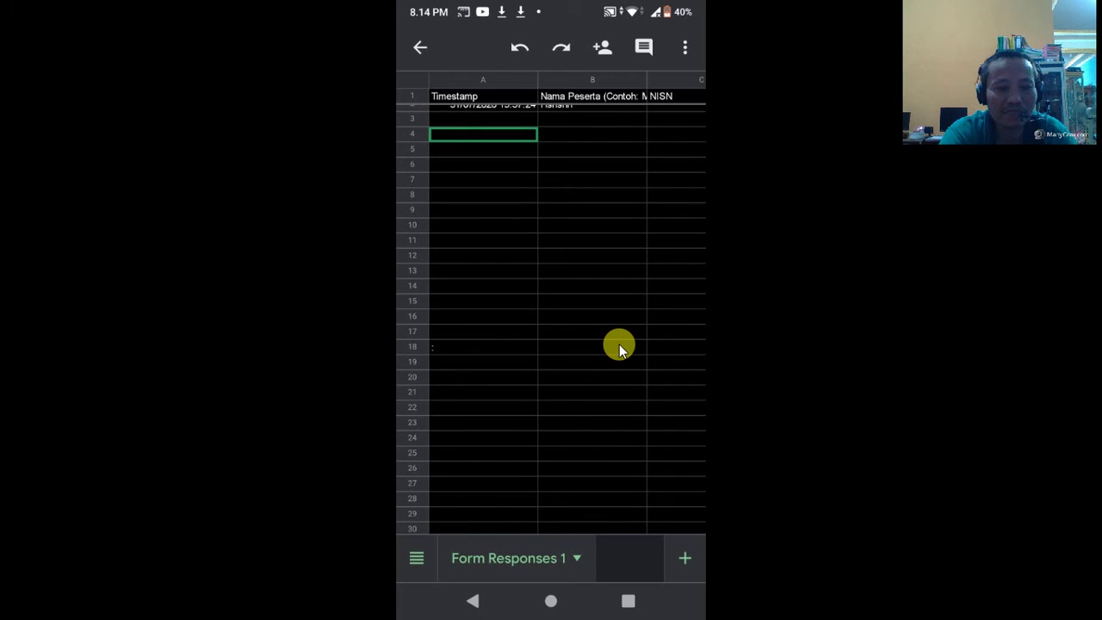
right_click(619, 343)
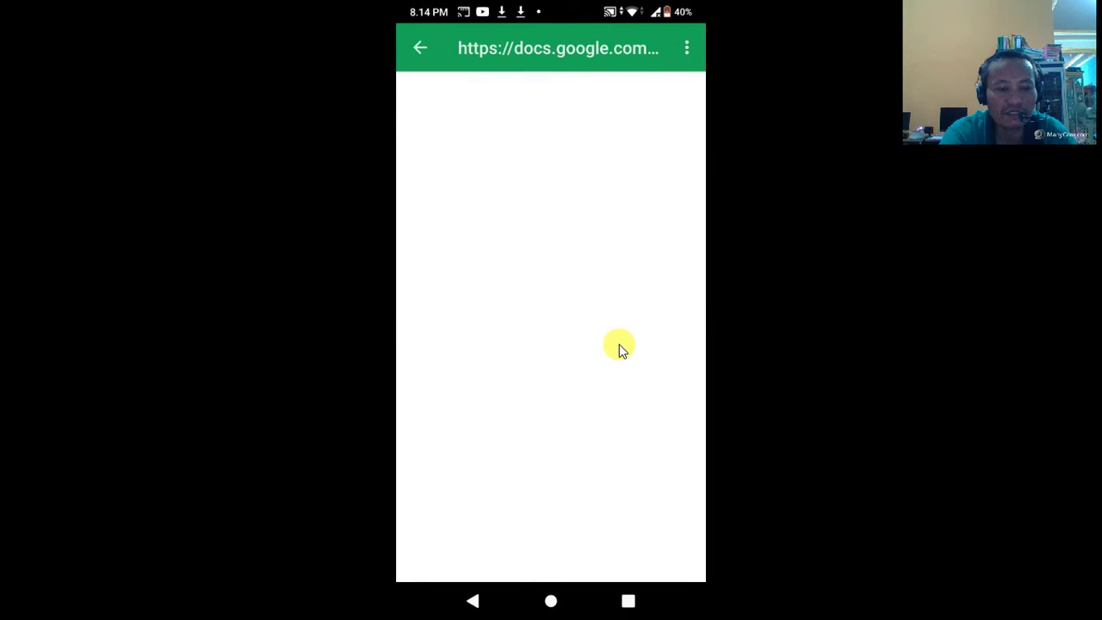
right_click(621, 346)
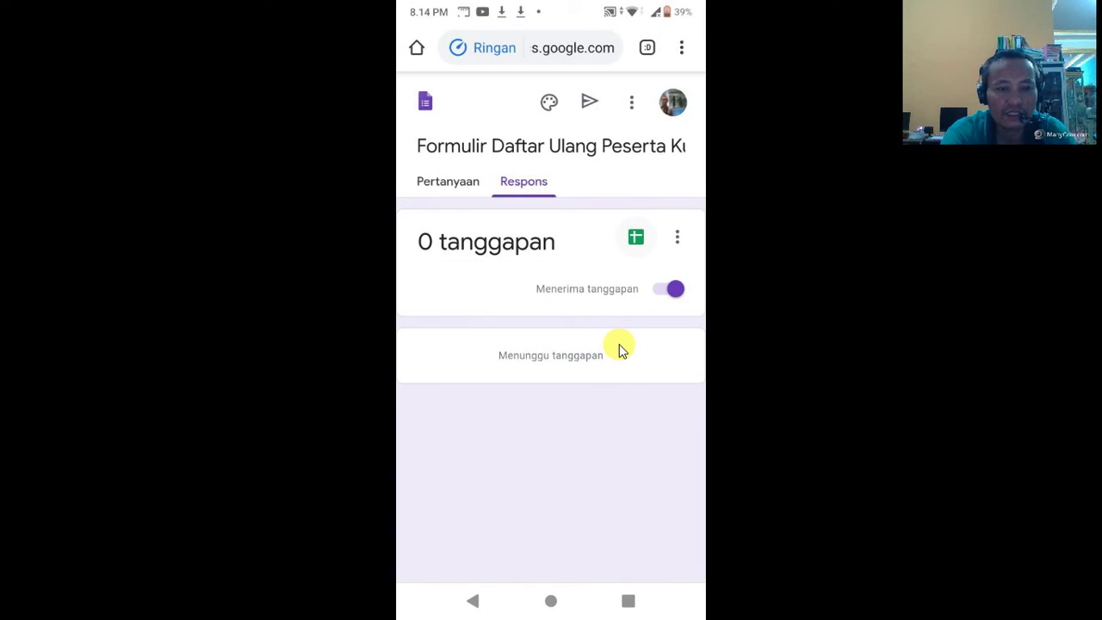
Step: Name the form copy with 'Dua' in place of 'Satu' and confirm the copy
scroll(621, 347, "right", 2)
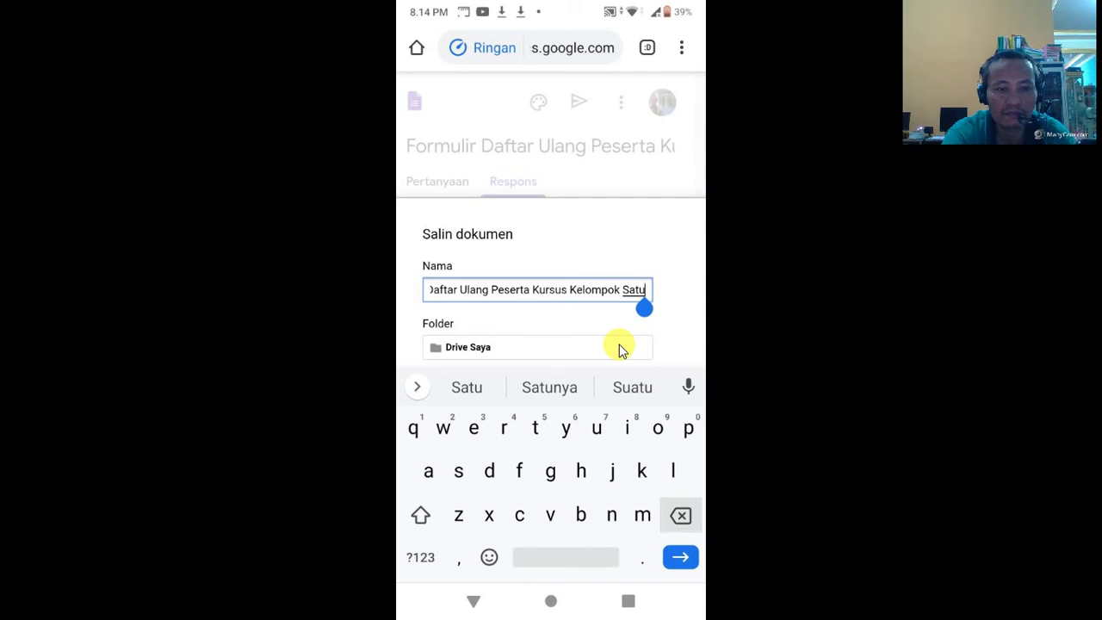
key("BackSpace")
key("BackSpace")
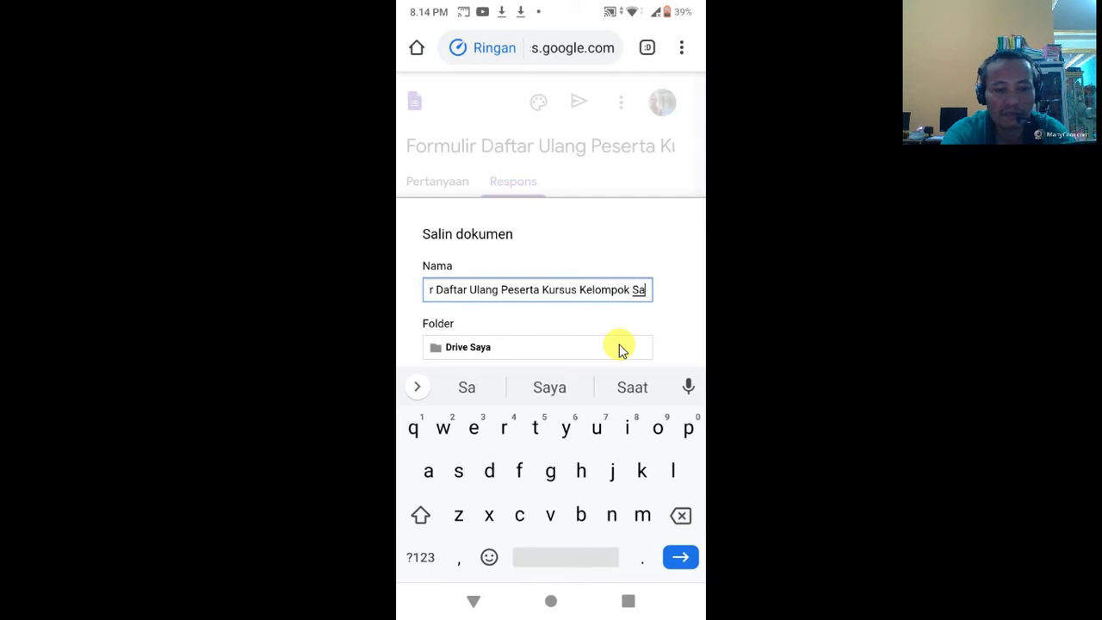
key("BackSpace")
key("BackSpace")
key("shift")
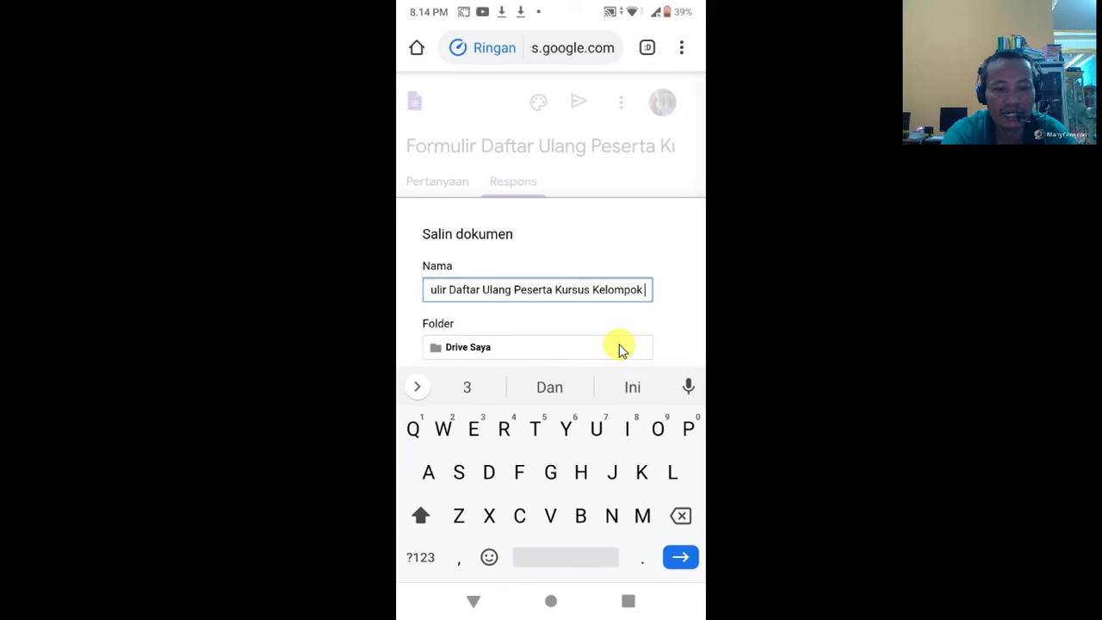
type("D")
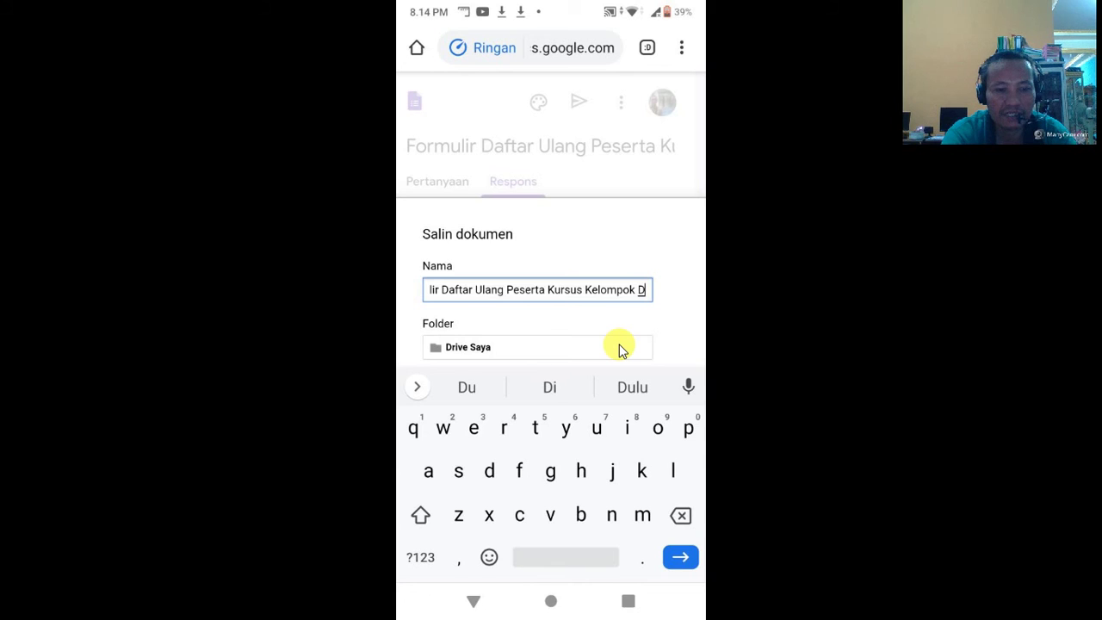
type("u")
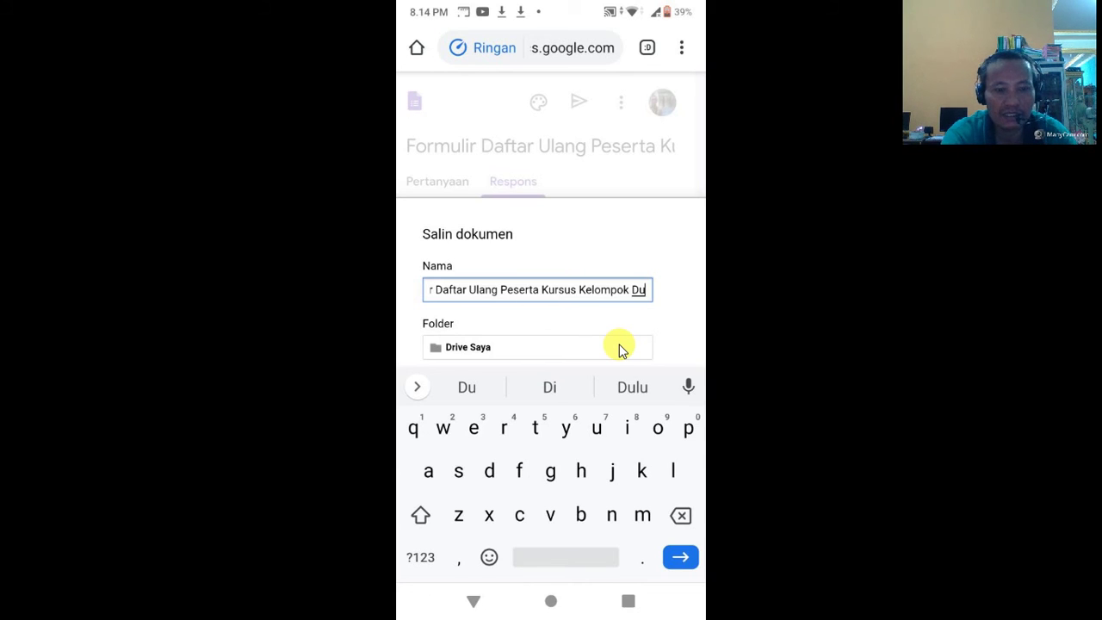
type("a")
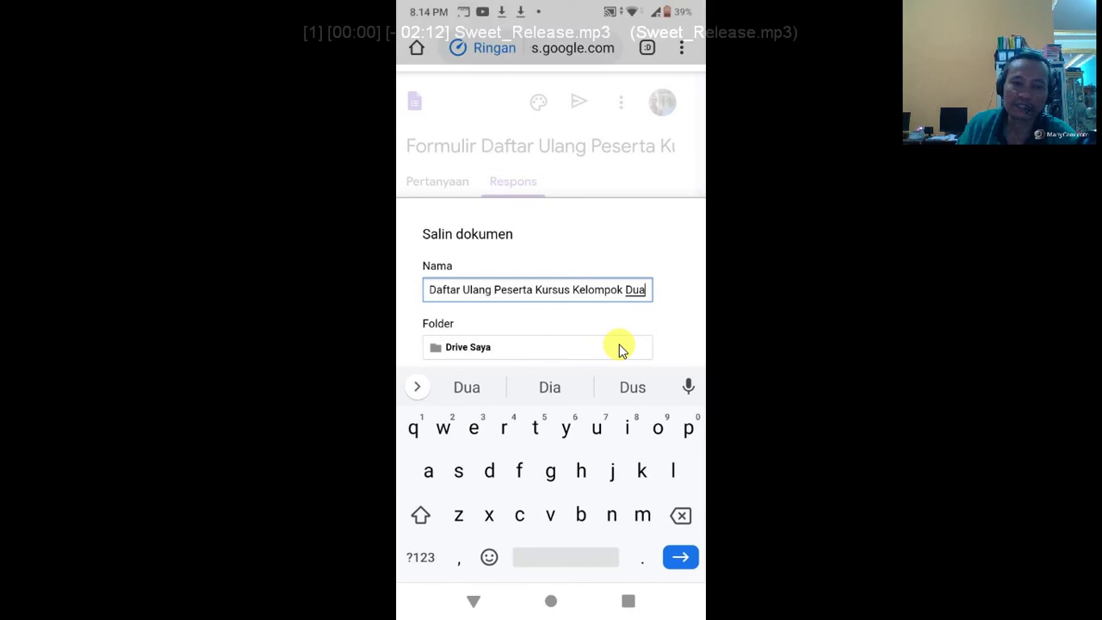
key("Return")
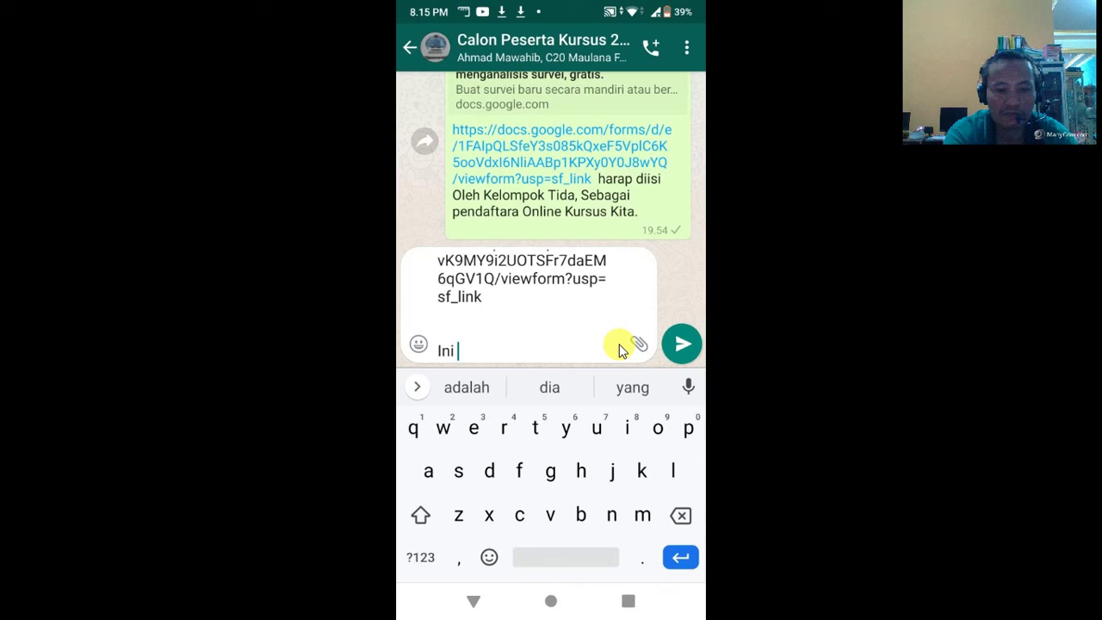
Step: Continue the note 'untuk kelompo' beneath the pasted form link in the WhatsApp message box
type("untuk")
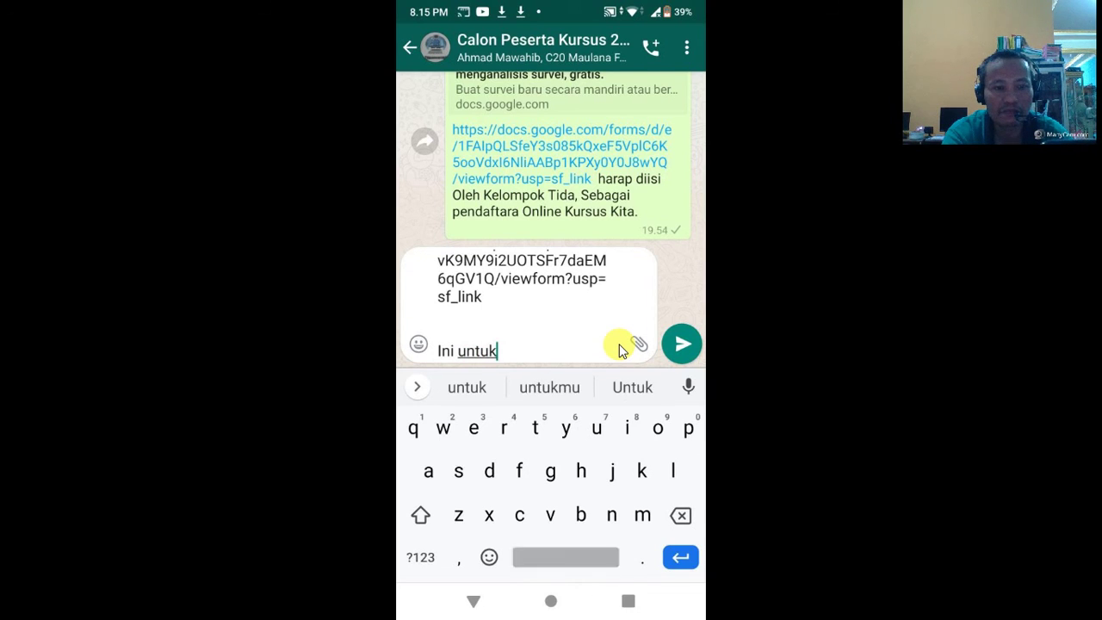
type(" ke")
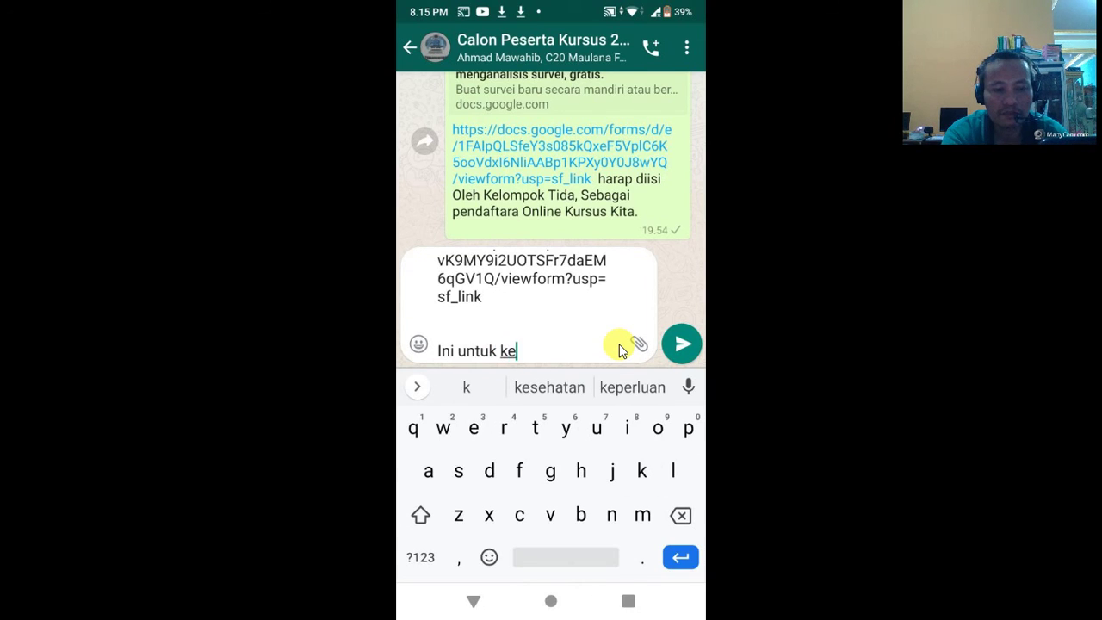
type("l")
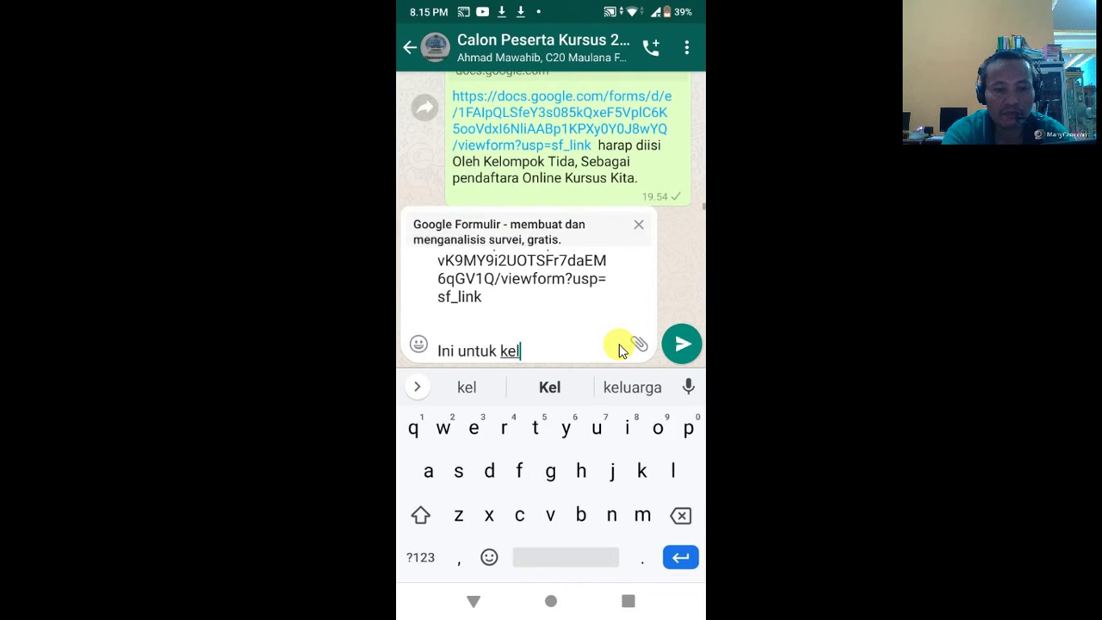